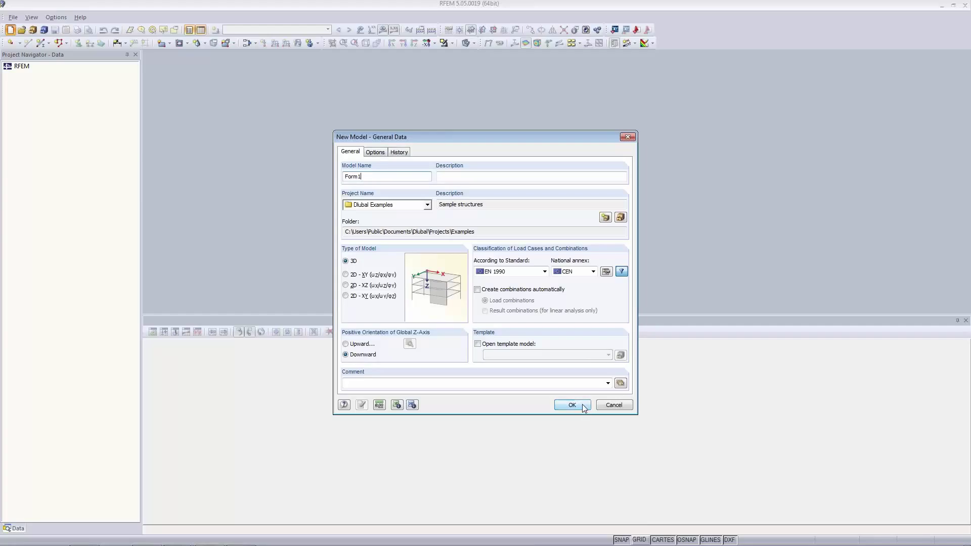
# Create the 3D model Form1 with RF-FORM-FINDING activated, overwriting the existing model of the same name
pyautogui.click(377, 156)
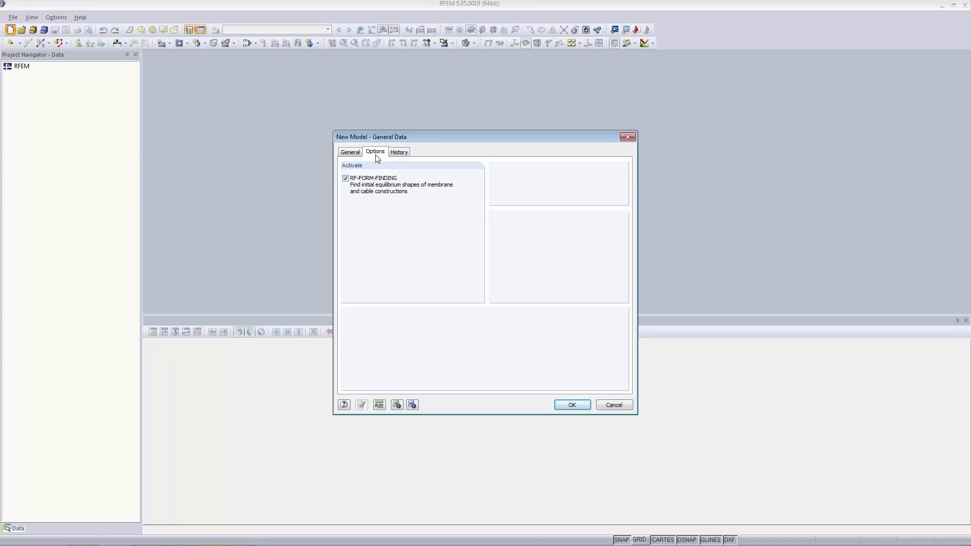
pyautogui.click(581, 404)
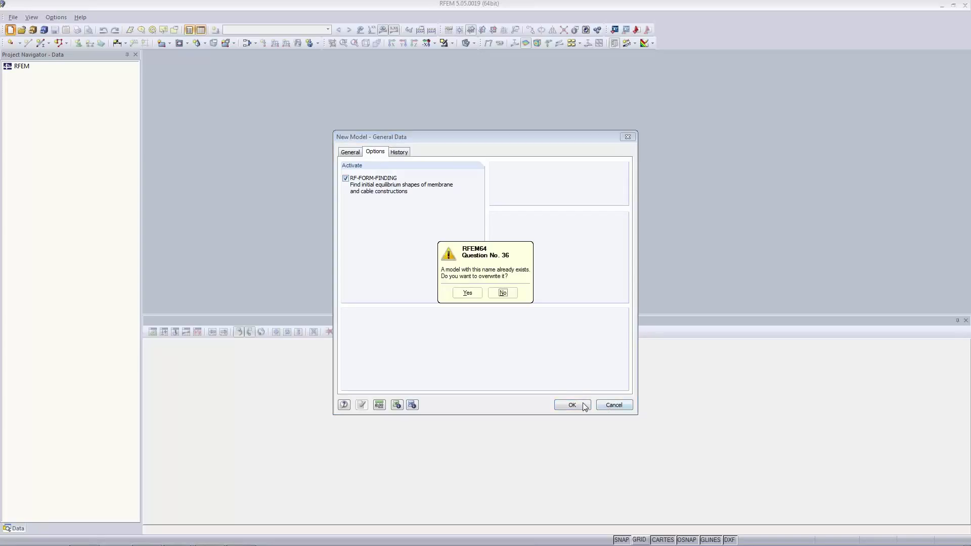
pyautogui.click(467, 293)
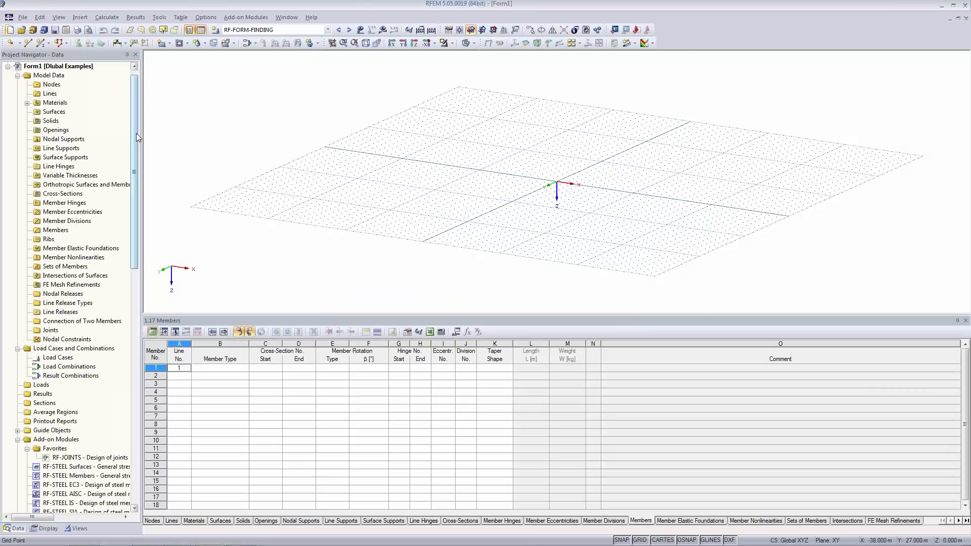
pyautogui.moveTo(135, 133); pyautogui.dragTo(136, 260)
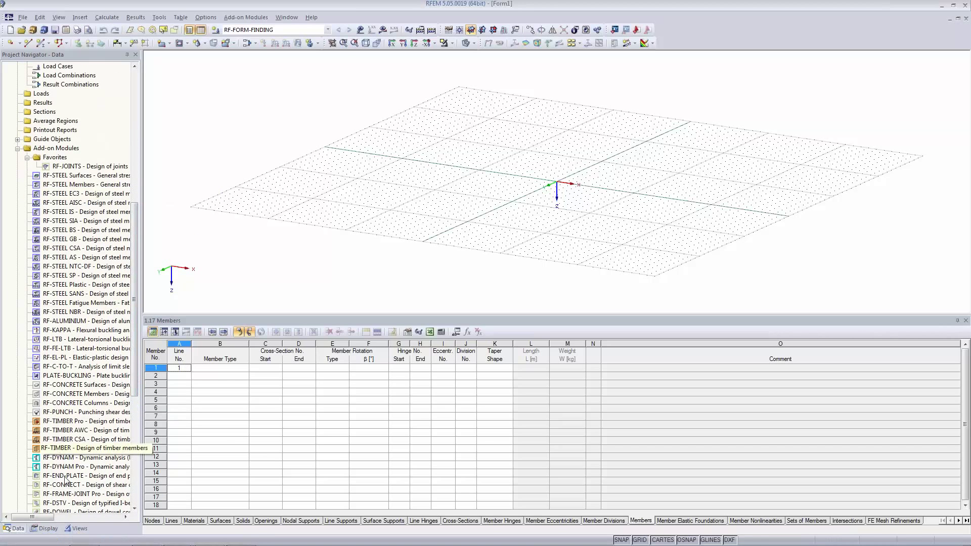
pyautogui.moveTo(135, 245); pyautogui.dragTo(143, 115)
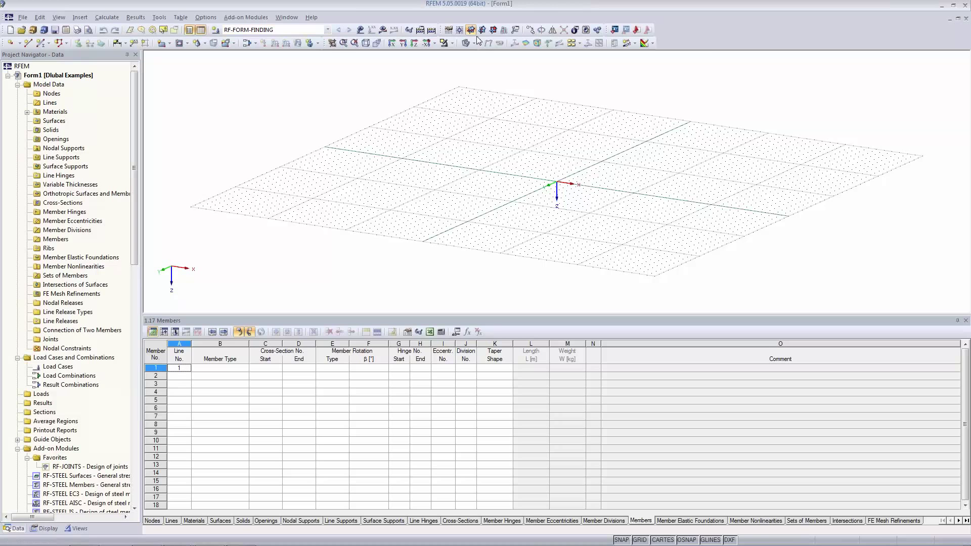
# In the XZ work plane, draw three connected lines from the origin through (0, 0, -10) and (10, 0, -10) to (10, 0, 0) m
pyautogui.click(493, 31)
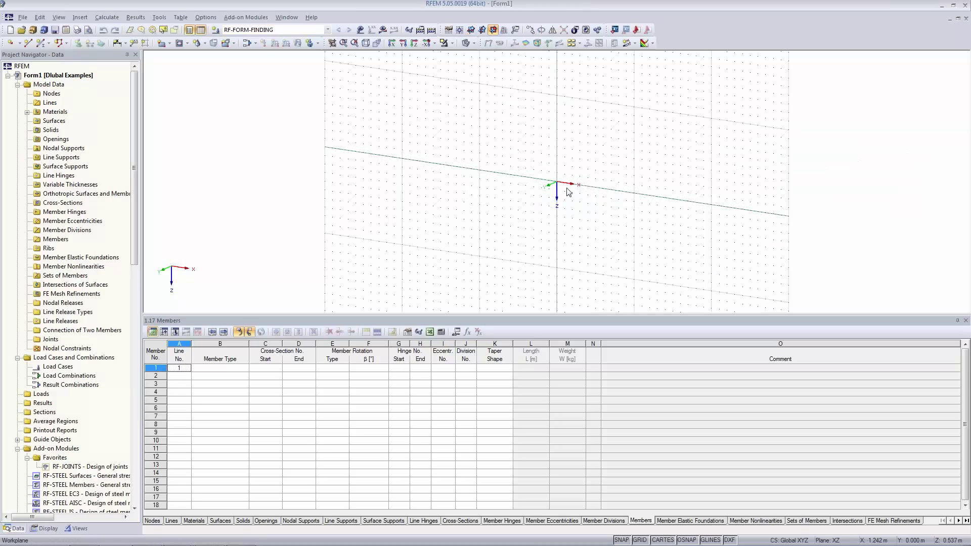
pyautogui.click(28, 43)
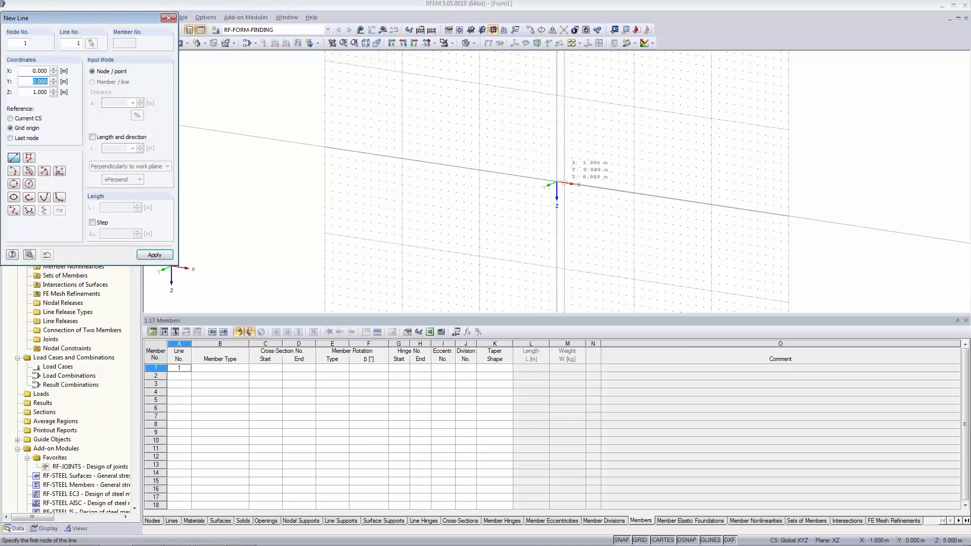
pyautogui.scroll(1, 564, 183)
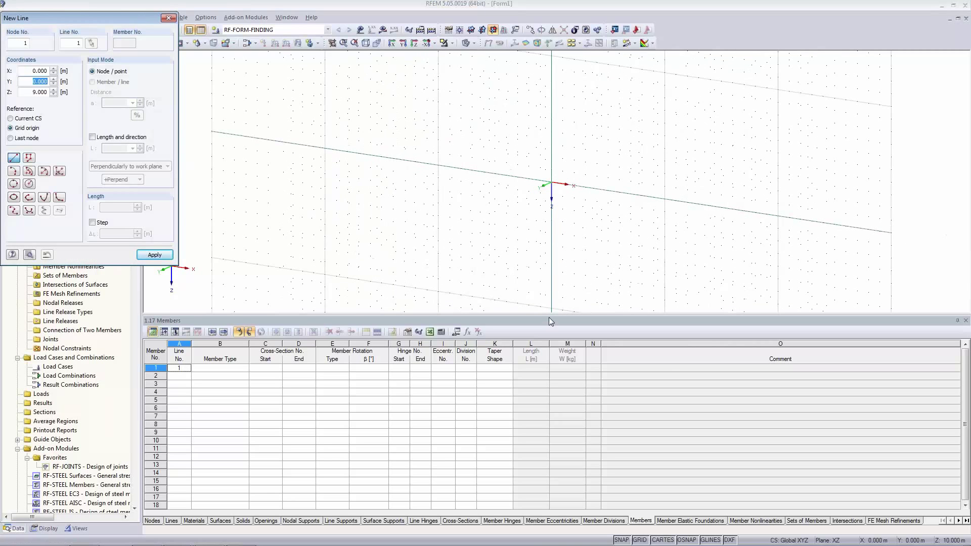
pyautogui.moveTo(552, 402); pyautogui.dragTo(551, 528)
pyautogui.scroll(3, 569, 177)
pyautogui.moveTo(569, 170); pyautogui.dragTo(425, 388, button='middle')
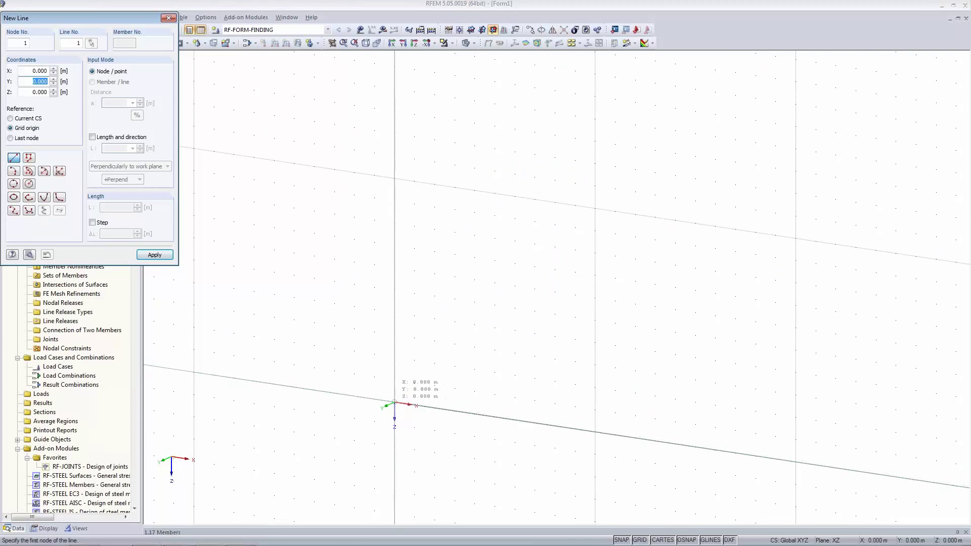
pyautogui.click(394, 403)
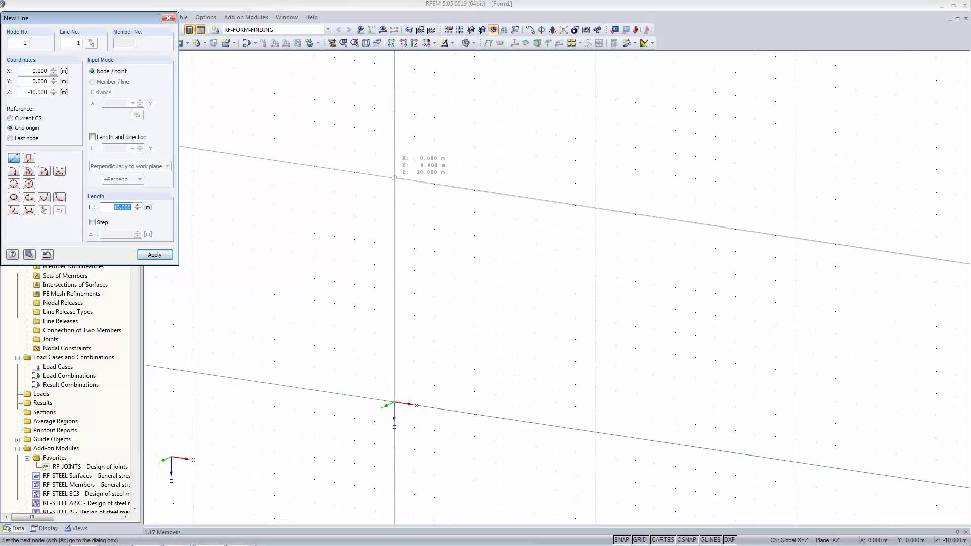
pyautogui.click(394, 178)
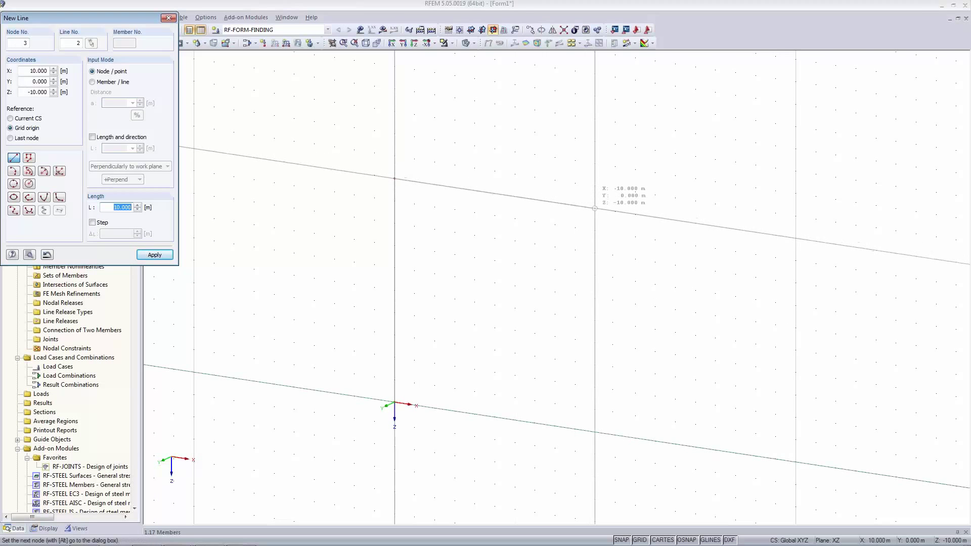
pyautogui.click(594, 208)
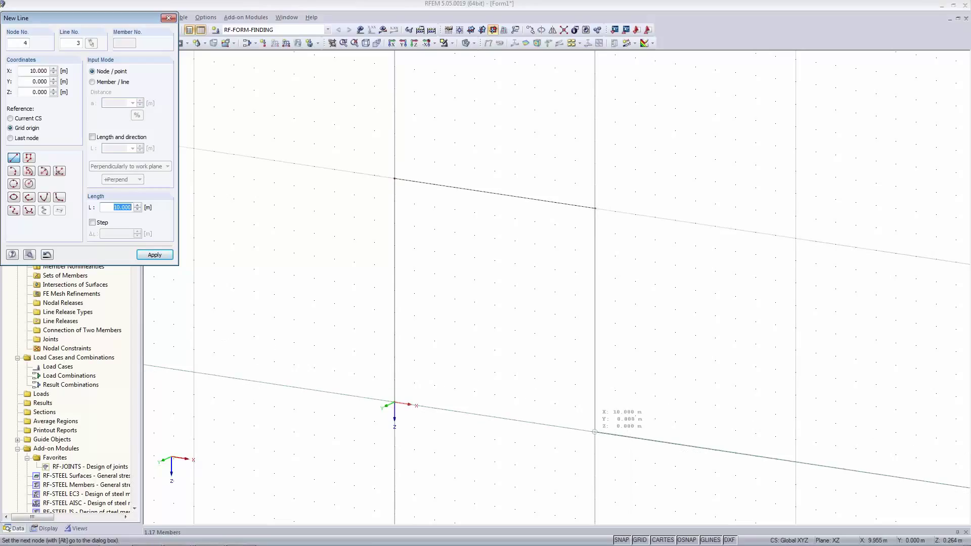
pyautogui.click(595, 432)
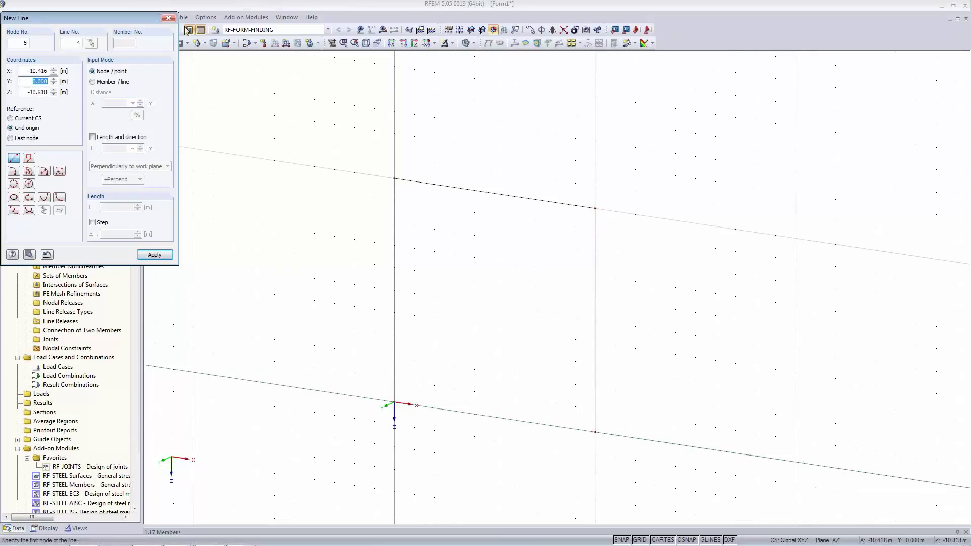
pyautogui.click(168, 18)
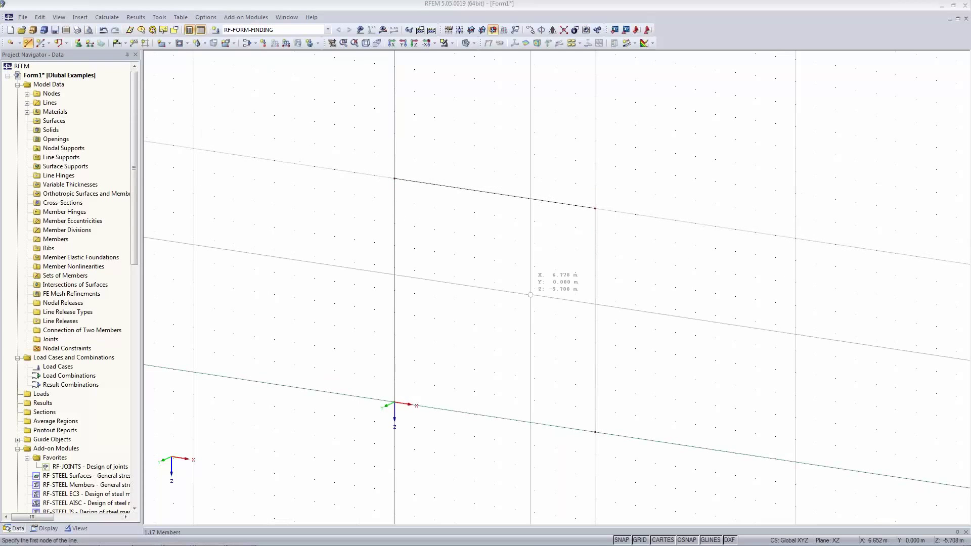
# Extrude all three lines into surfaces with a depth of 10 m and an offset of 0 mm
pyautogui.moveTo(315, 154); pyautogui.dragTo(676, 465)
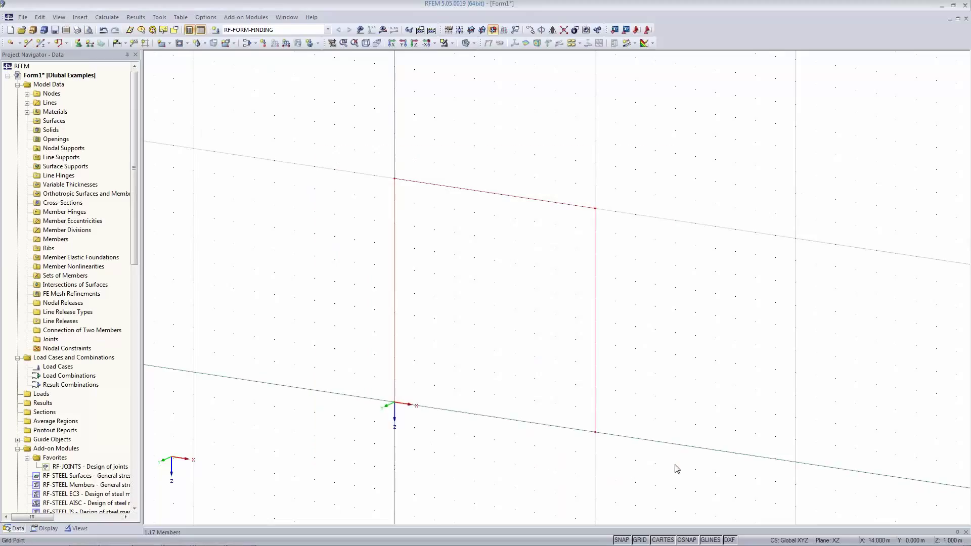
pyautogui.rightClick(461, 190)
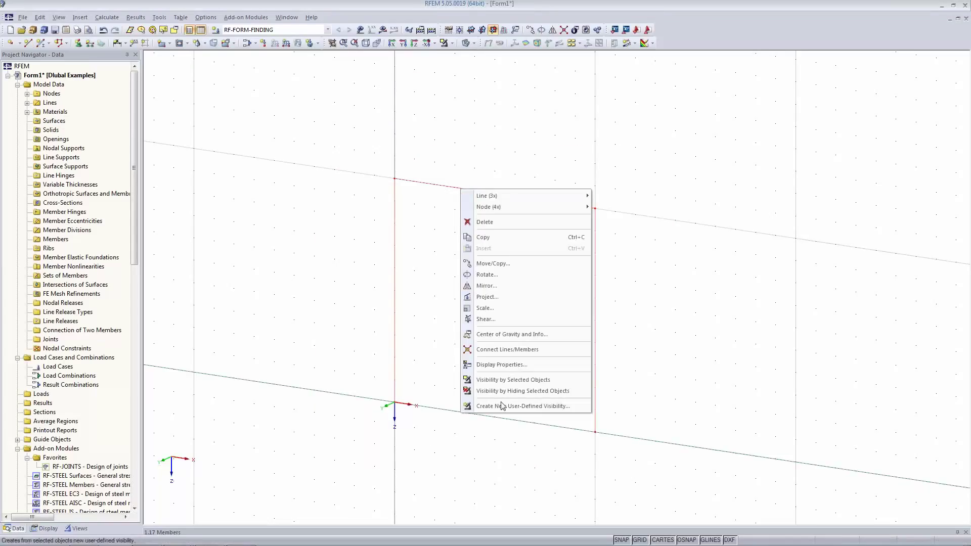
pyautogui.moveTo(513, 197)
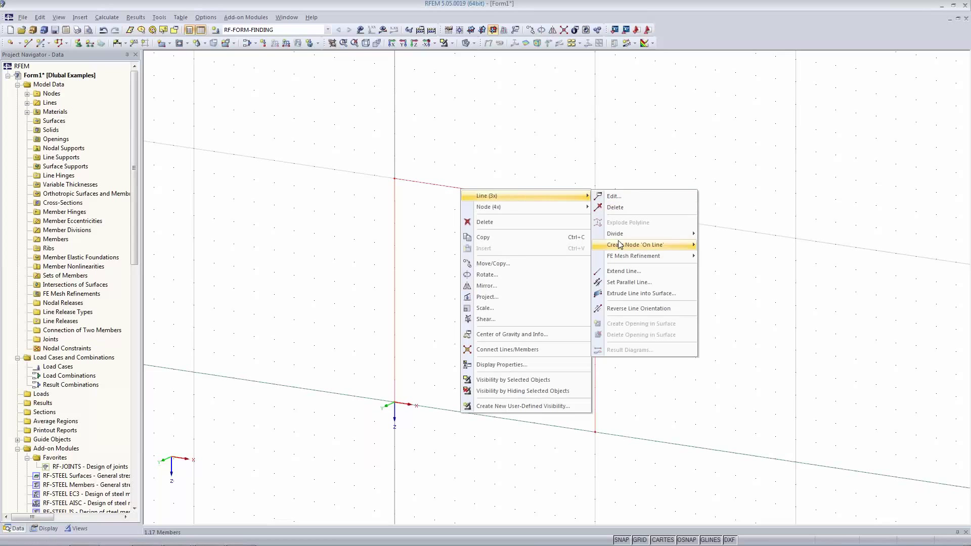
pyautogui.click(627, 294)
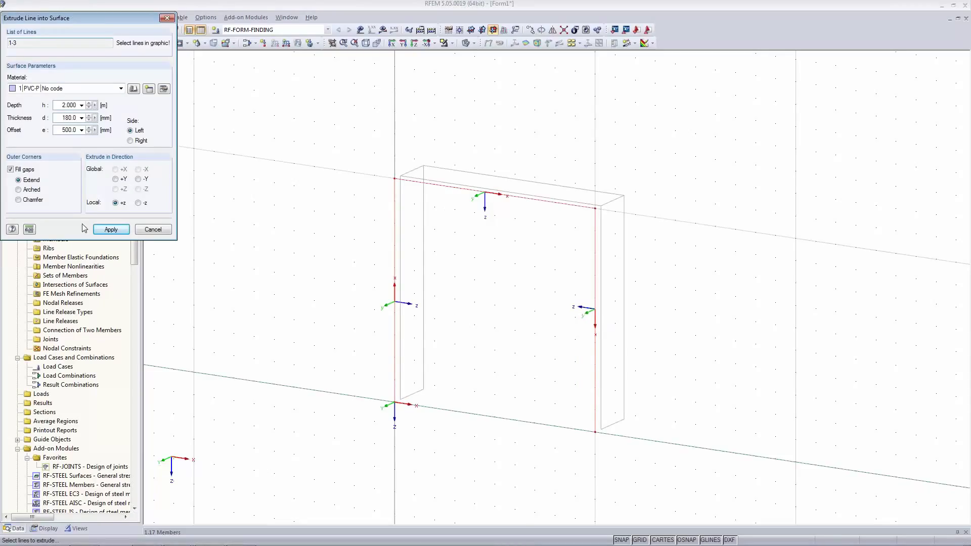
pyautogui.doubleClick(69, 105)
pyautogui.write('10')
pyautogui.press('Tab')
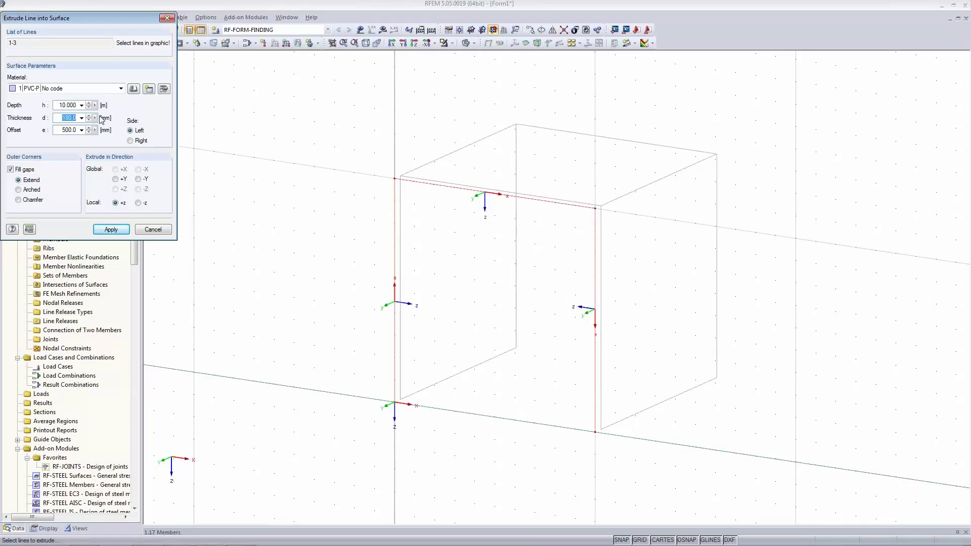
pyautogui.click(68, 117)
pyautogui.moveTo(58, 130); pyautogui.dragTo(124, 139)
pyautogui.write('0')
pyautogui.press('Tab')
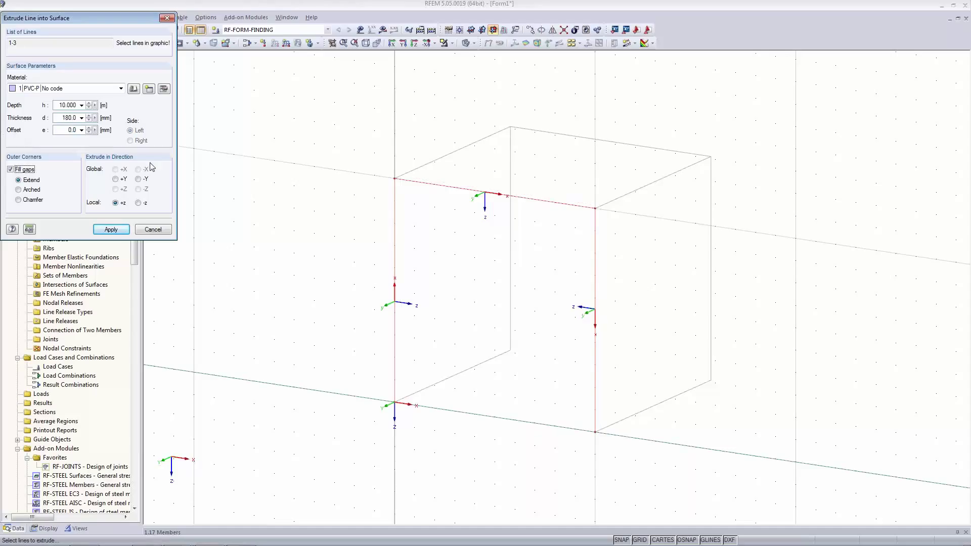
pyautogui.click(114, 231)
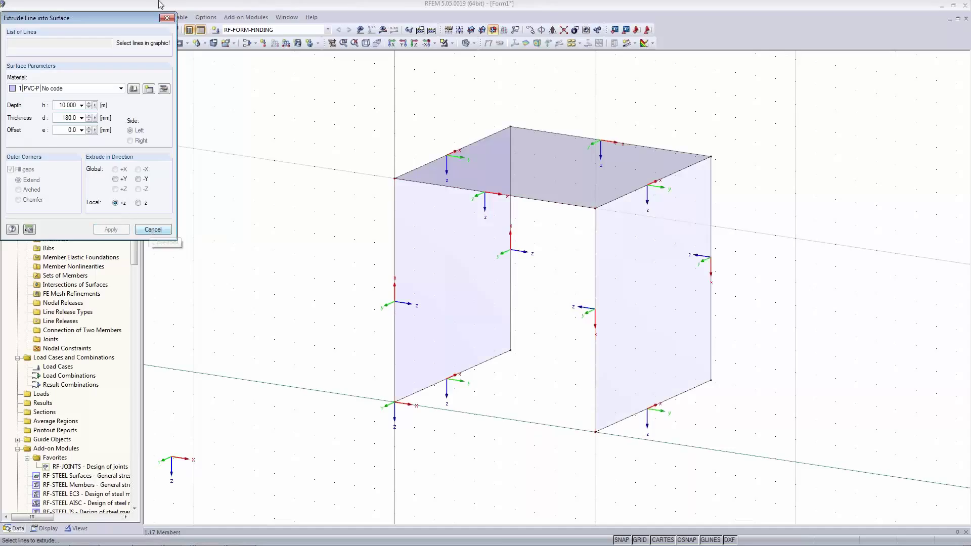
pyautogui.click(167, 18)
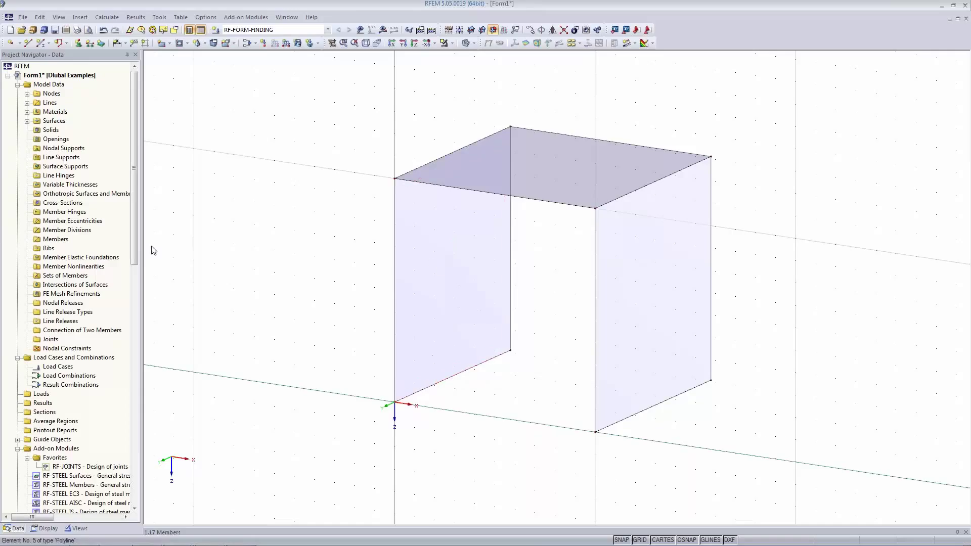
# Add hinged line supports to the base line and both vertical edges of the wall surface at the origin
pyautogui.click(90, 43)
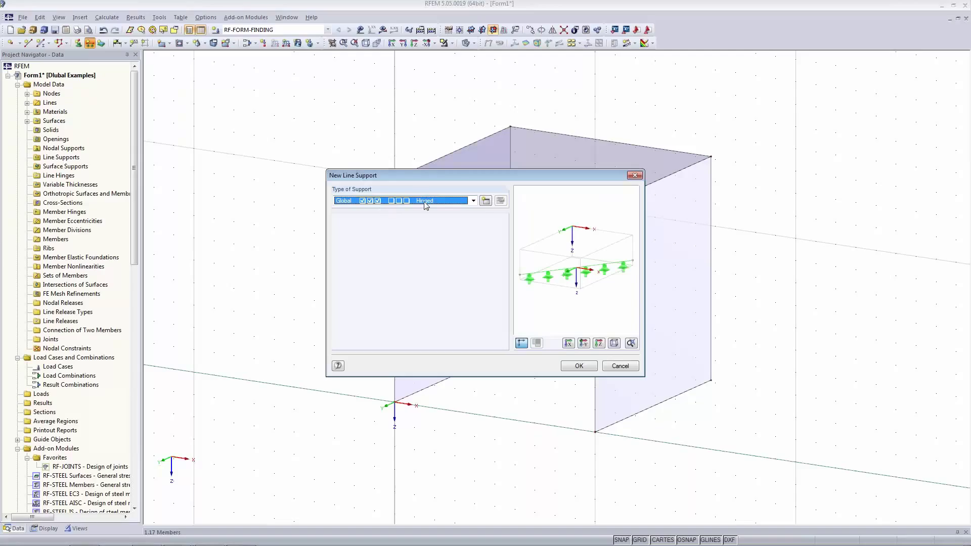
pyautogui.click(473, 201)
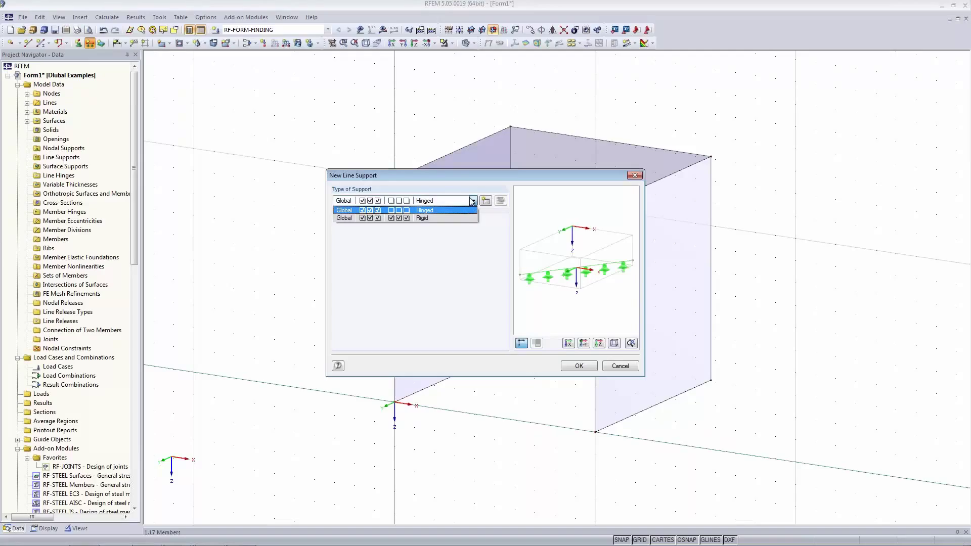
pyautogui.click(473, 201)
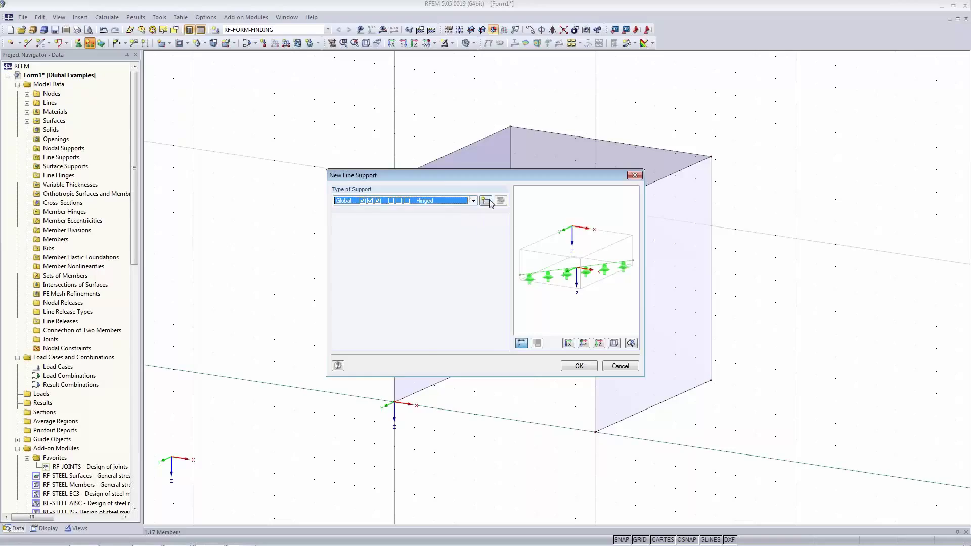
pyautogui.click(486, 201)
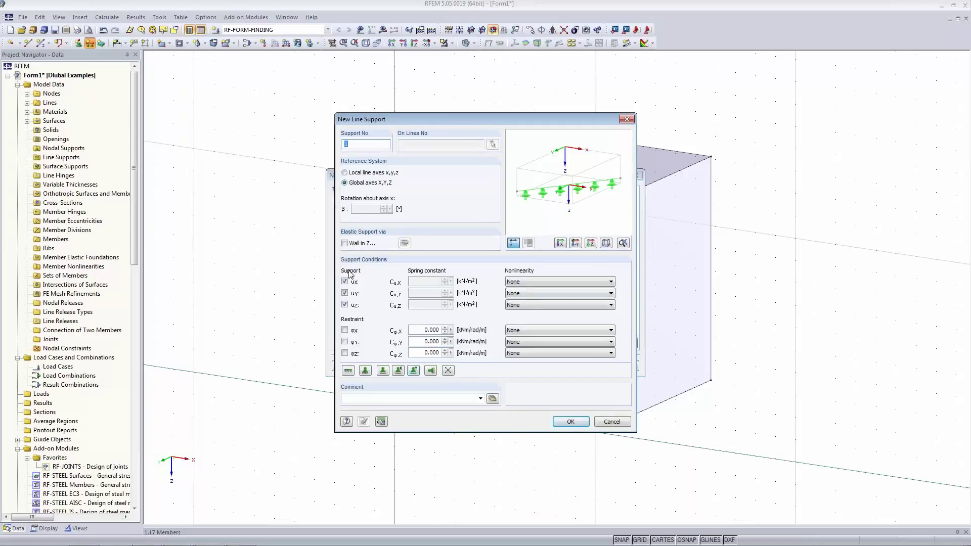
pyautogui.click(612, 422)
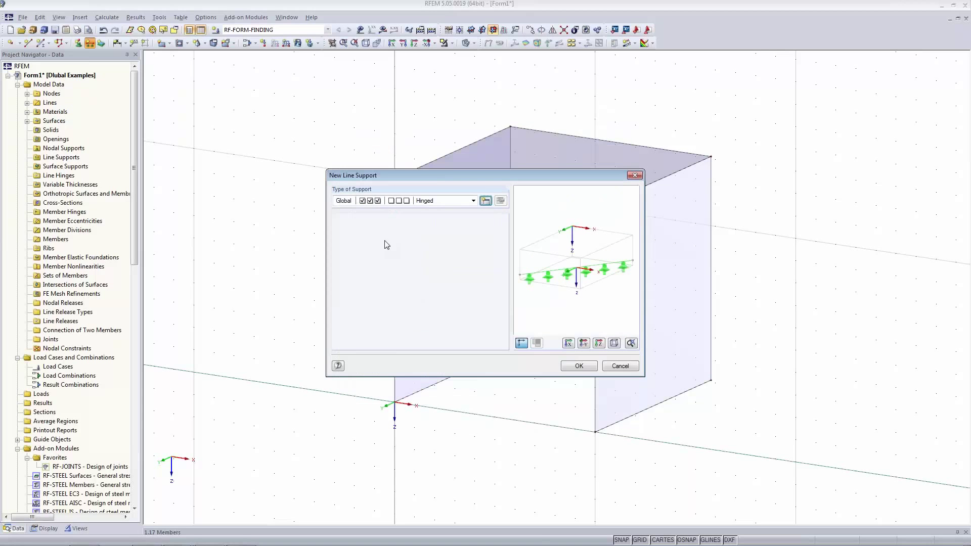
pyautogui.click(581, 368)
pyautogui.click(450, 377)
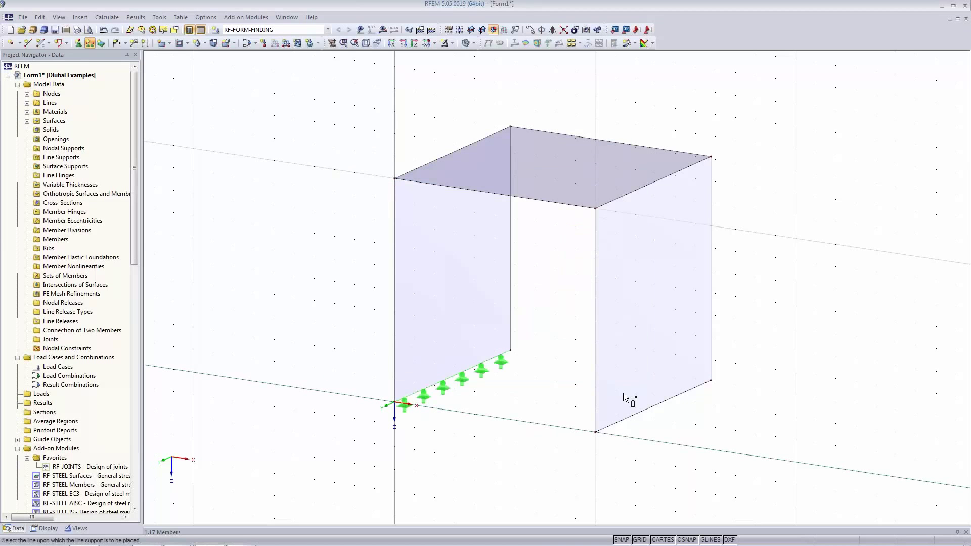
pyautogui.click(394, 290)
pyautogui.click(510, 255)
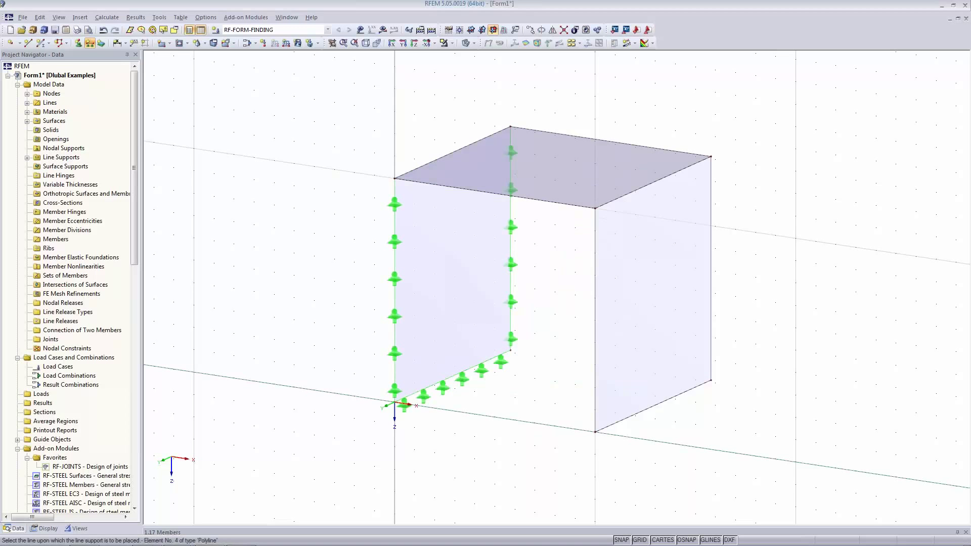
# Add the hinged line support to the roof's front and rear edges and to the opposite wall's base and vertical edges
pyautogui.click(533, 199)
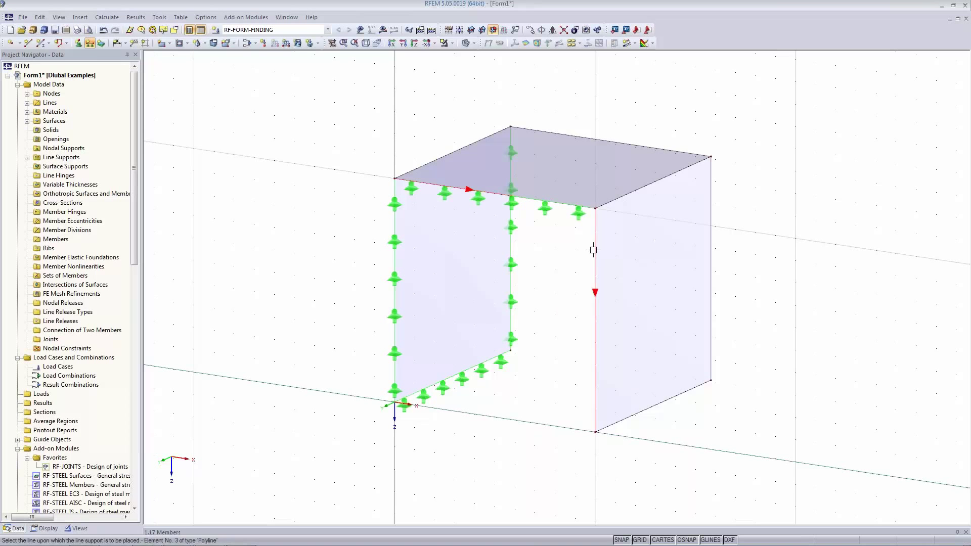
pyautogui.click(596, 291)
pyautogui.click(674, 396)
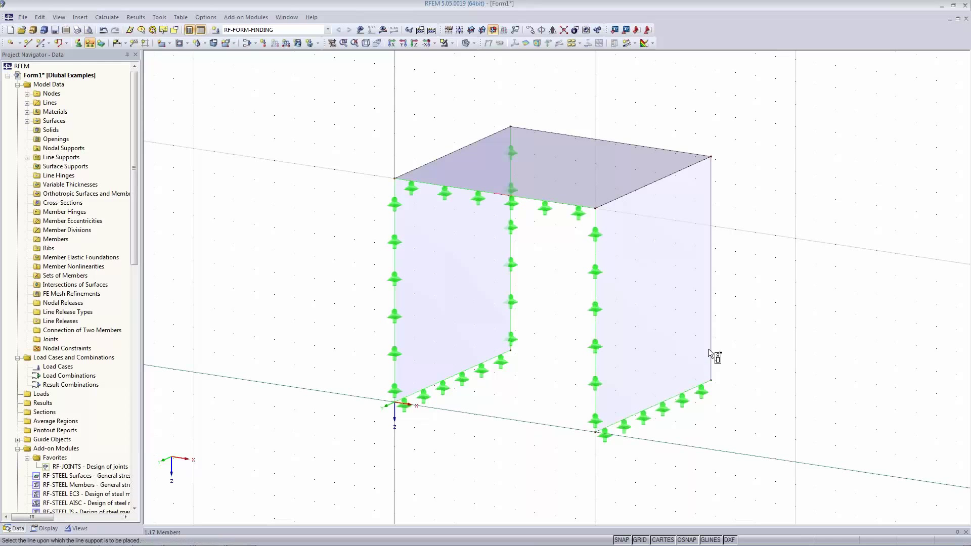
pyautogui.click(711, 338)
pyautogui.click(663, 148)
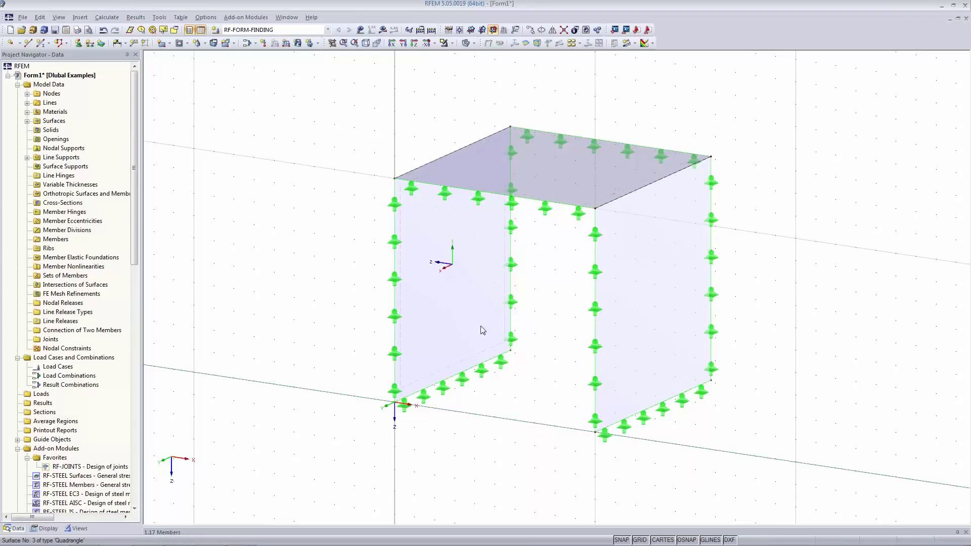
# Set the shape of finite elements in the FE mesh settings to triangles only
pyautogui.click(106, 17)
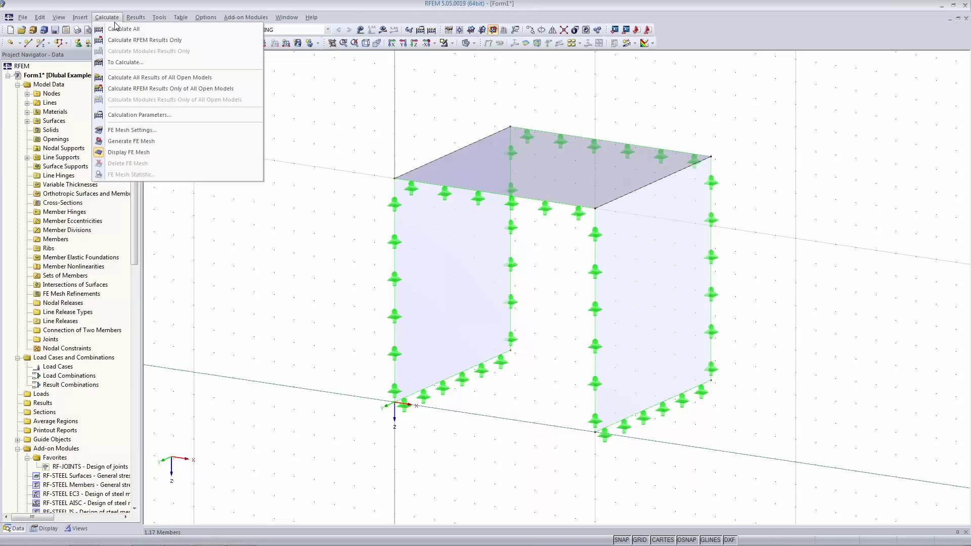
pyautogui.click(168, 134)
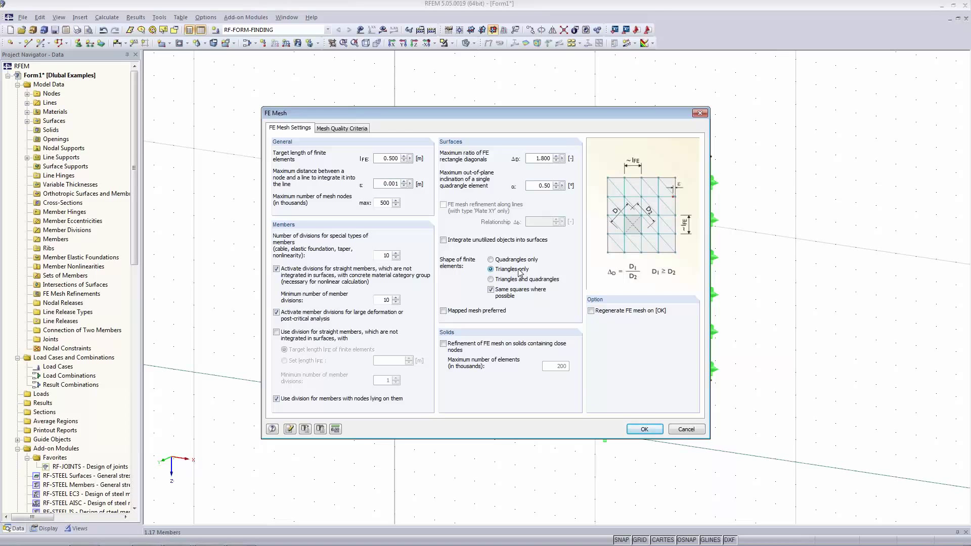
pyautogui.click(648, 431)
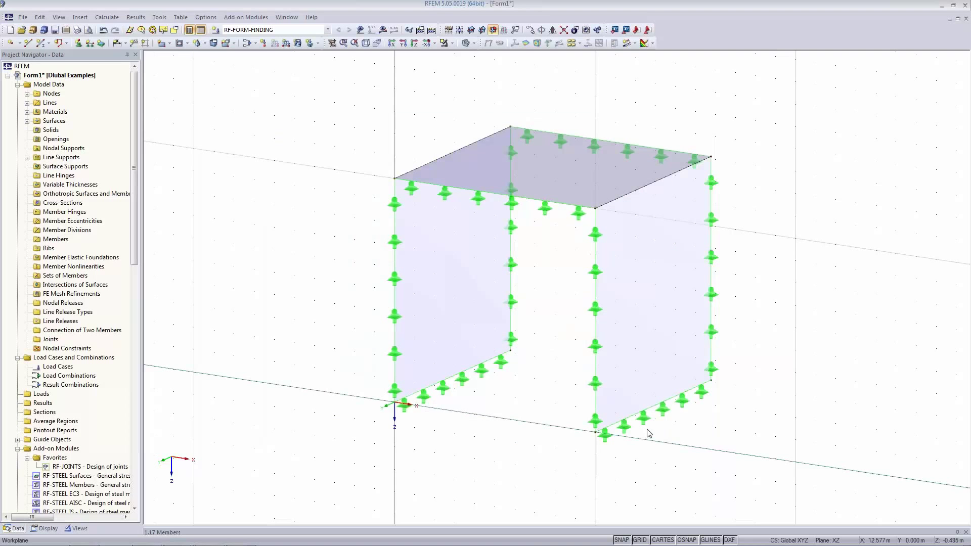
# Generate the FE mesh for the three surfaces and inspect the resulting triangular elements up close
pyautogui.click(106, 18)
pyautogui.click(121, 141)
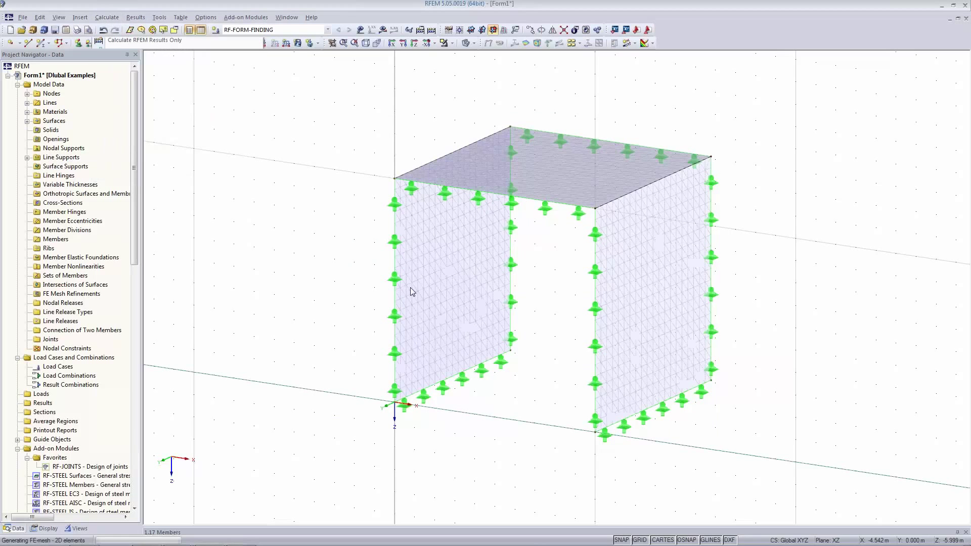
pyautogui.scroll(5, 481, 280)
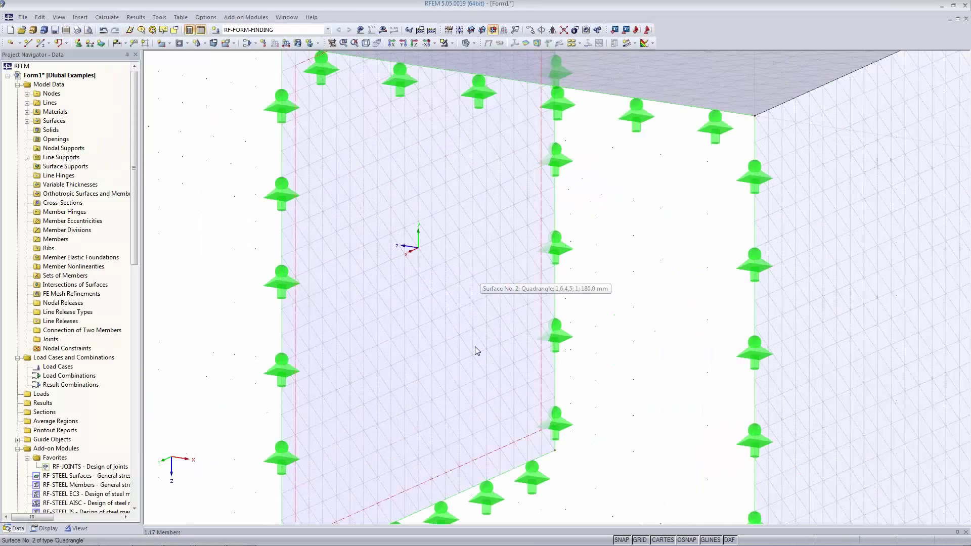
pyautogui.scroll(-5, 475, 351)
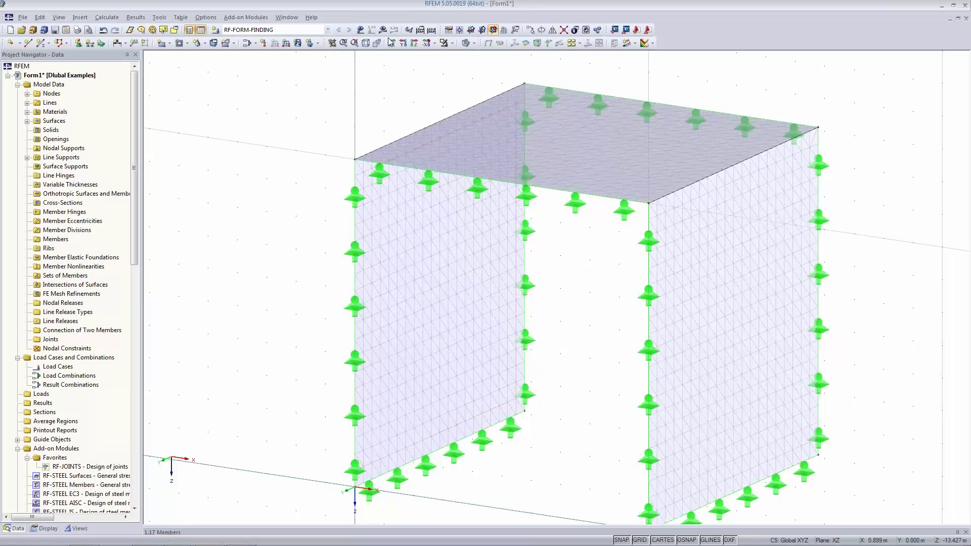
# Review the form-finding calculation parameters, including iteration limits and calculation method, and accept them
pyautogui.click(420, 30)
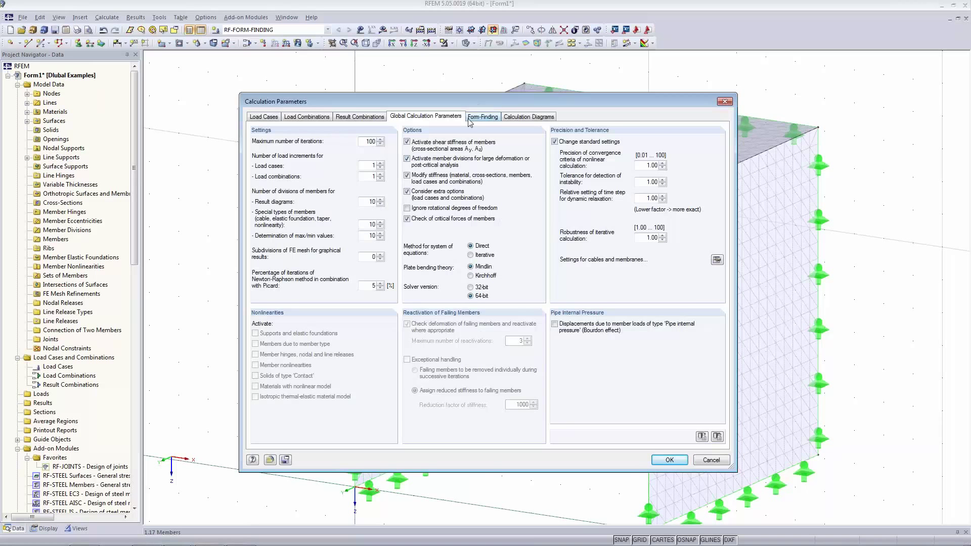
pyautogui.click(493, 117)
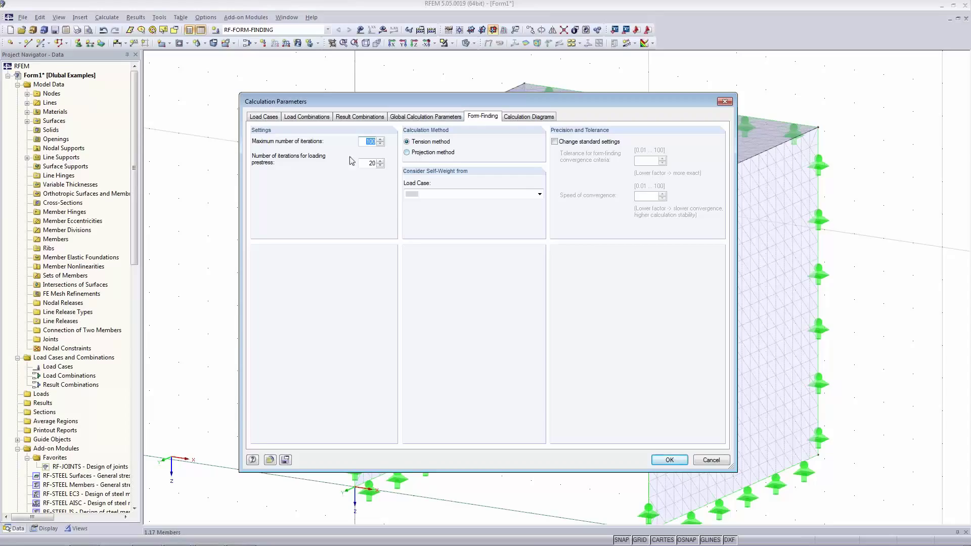
pyautogui.press('Tab')
pyautogui.click(440, 145)
pyautogui.moveTo(672, 537)
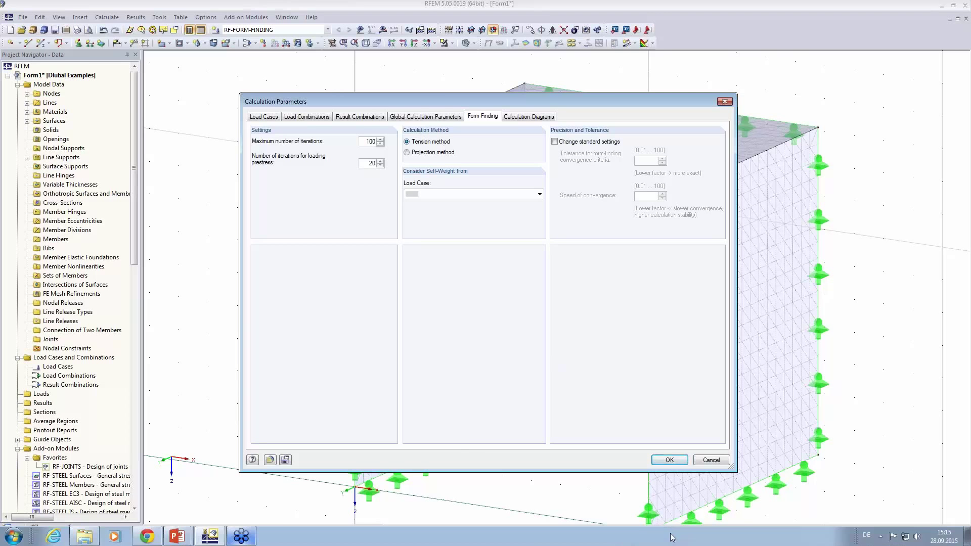
pyautogui.click(669, 460)
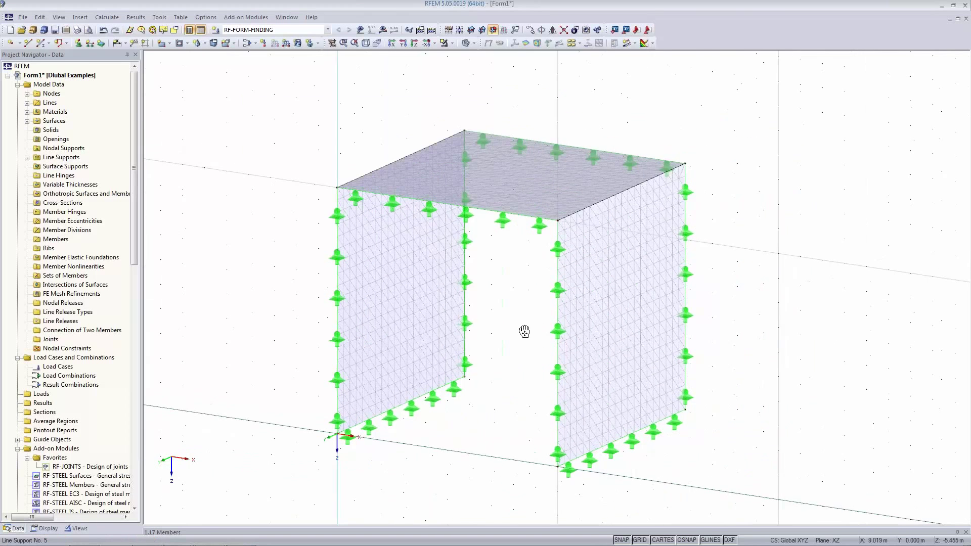
# Open all three surfaces for joint editing and set their stiffness type to Membrane
pyautogui.moveTo(203, 65); pyautogui.dragTo(746, 507)
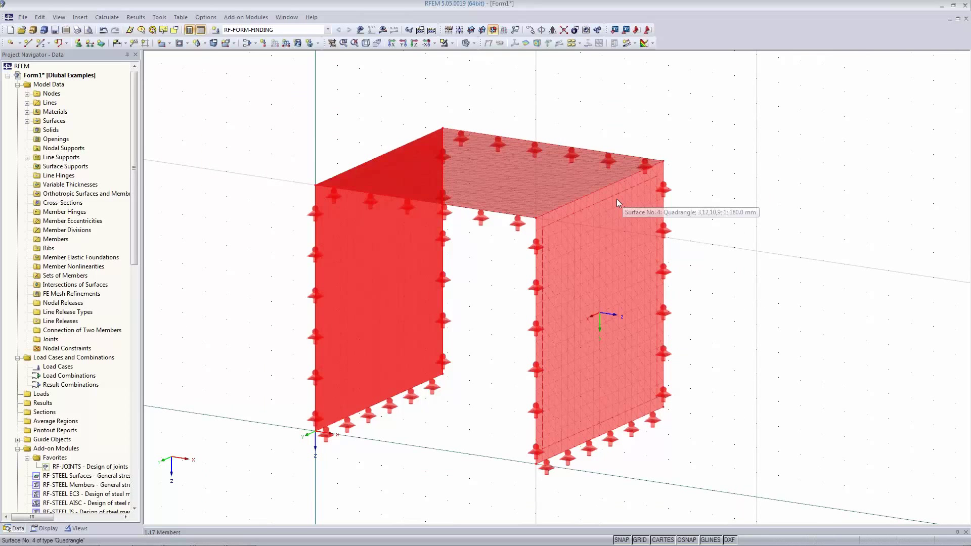
pyautogui.rightClick(617, 200)
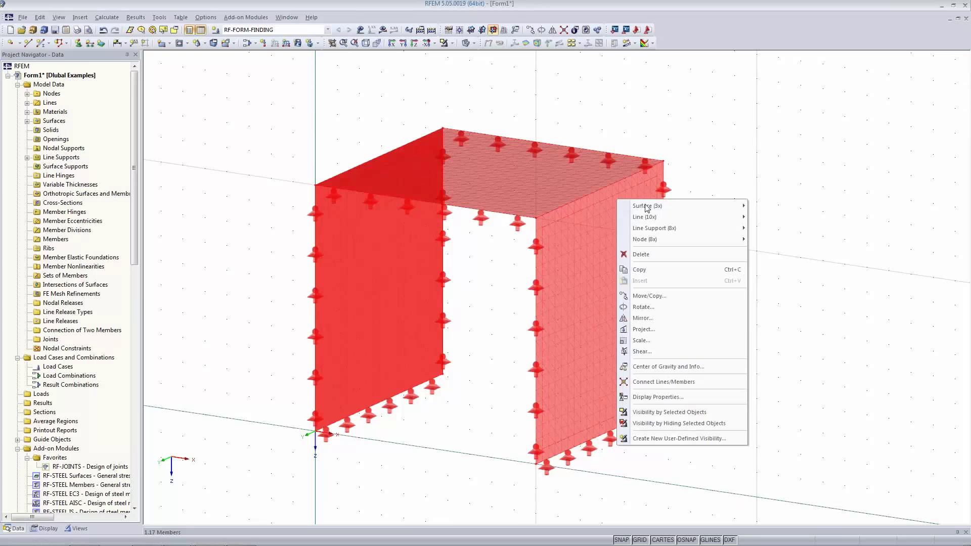
pyautogui.moveTo(647, 207)
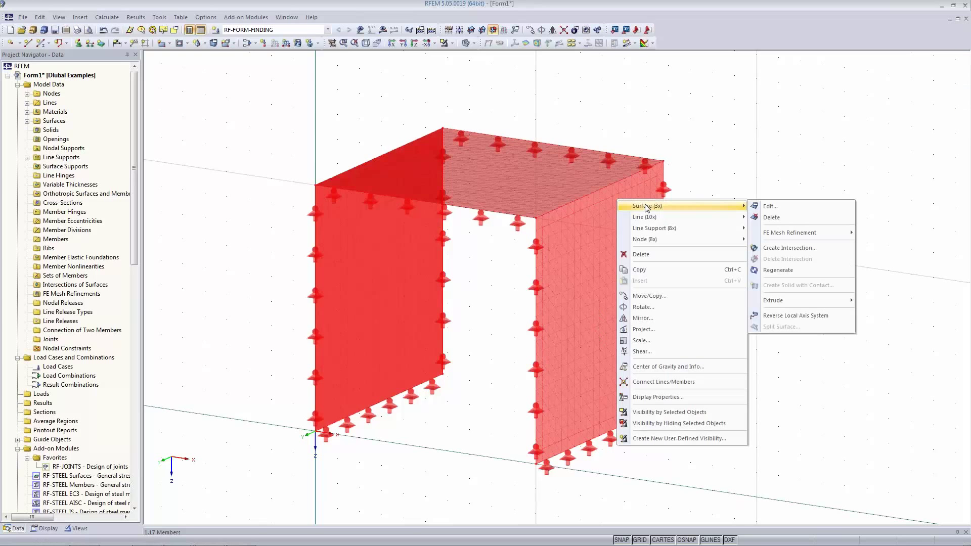
pyautogui.click(783, 207)
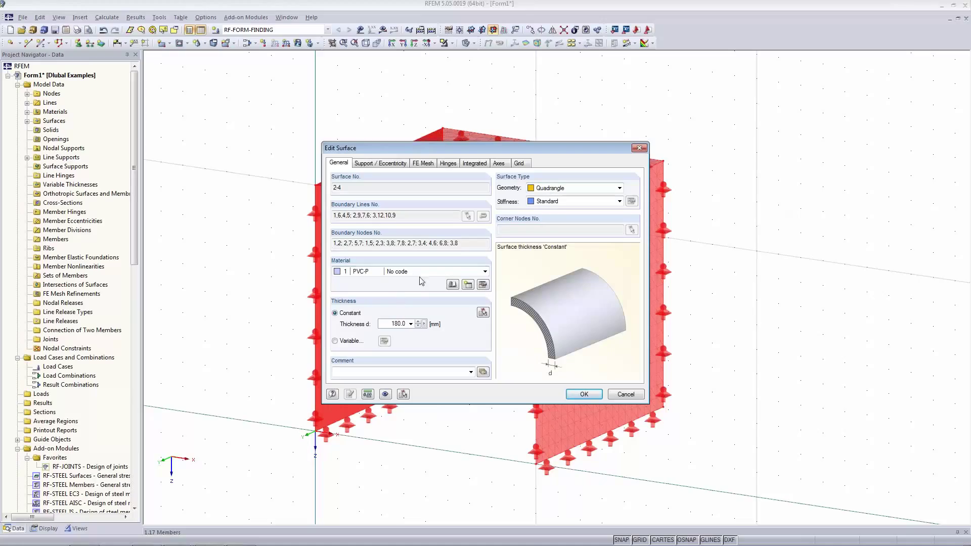
pyautogui.moveTo(423, 148); pyautogui.dragTo(711, 282)
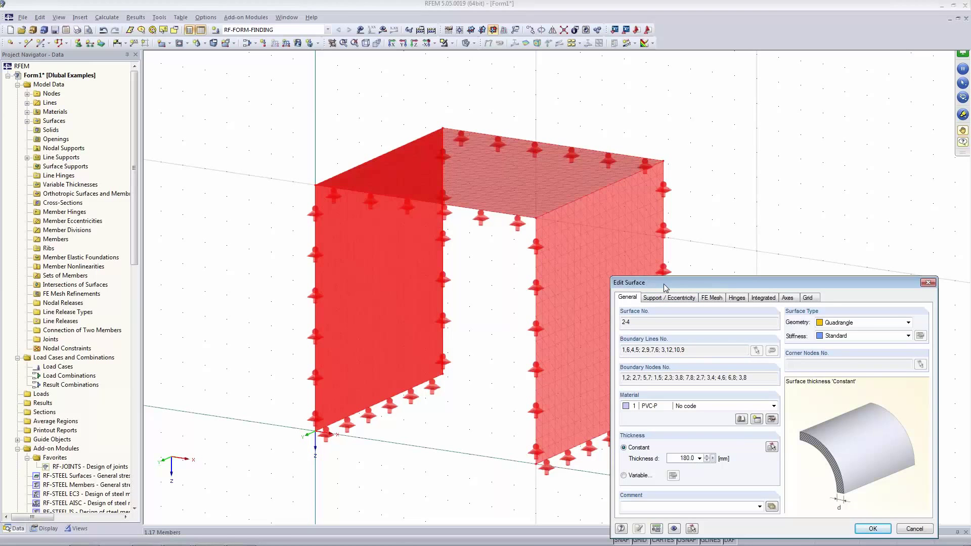
pyautogui.moveTo(664, 284); pyautogui.dragTo(492, 219)
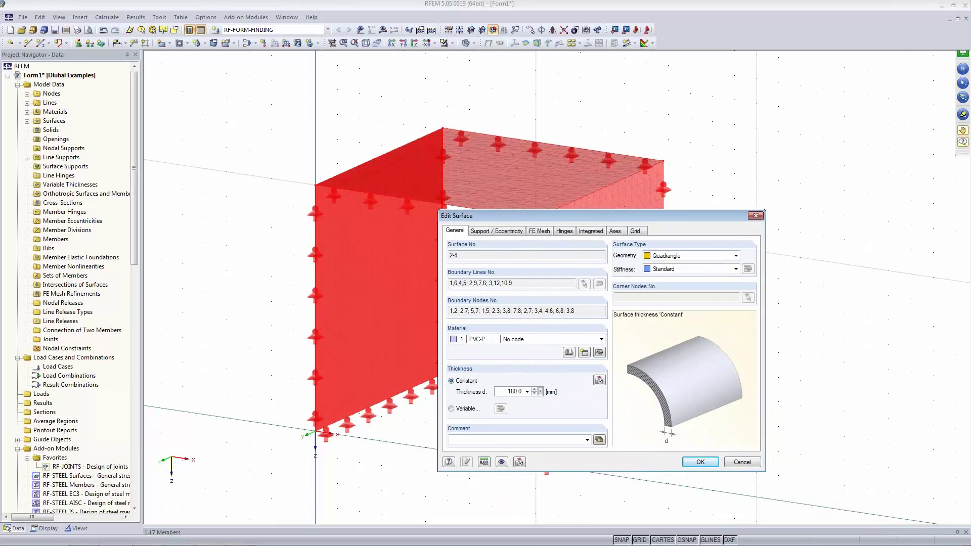
pyautogui.click(675, 270)
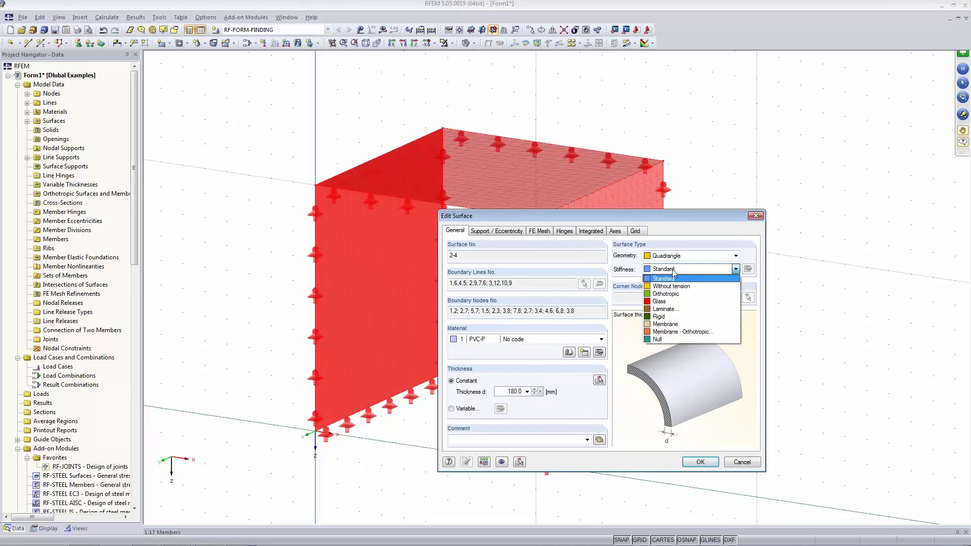
pyautogui.click(683, 326)
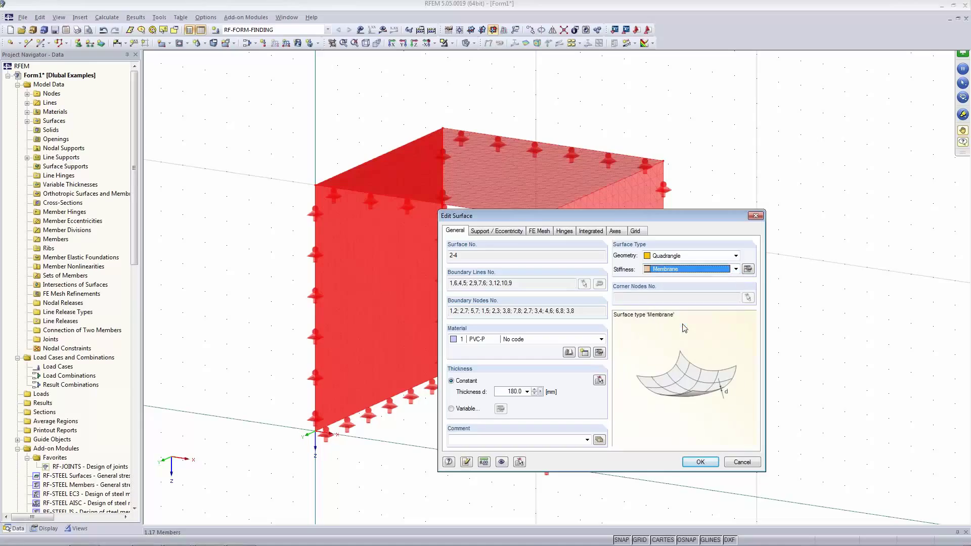
# Apply an isotropic form-finding prestress of 1.0 kN/m along warp and weft to the membranes and confirm the surface changes
pyautogui.click(747, 269)
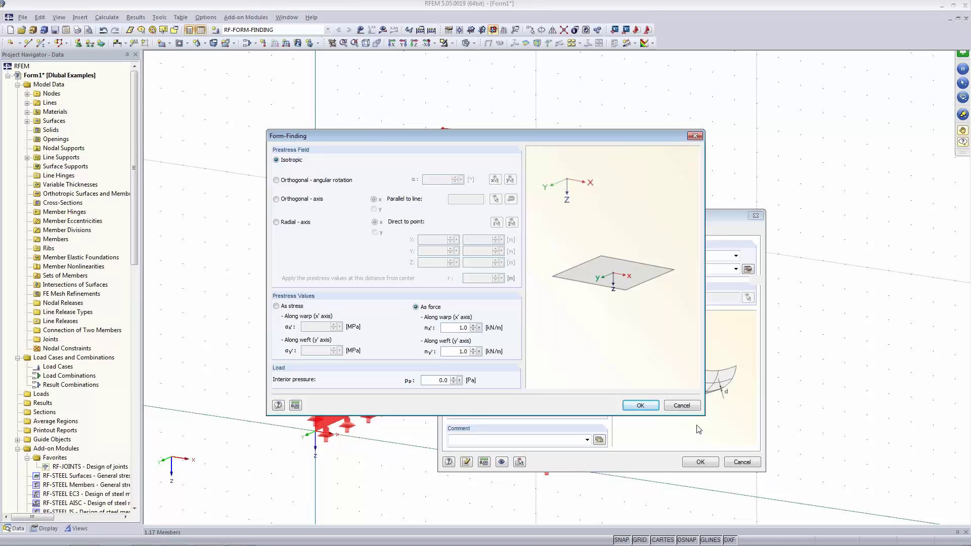
pyautogui.click(640, 405)
pyautogui.click(700, 462)
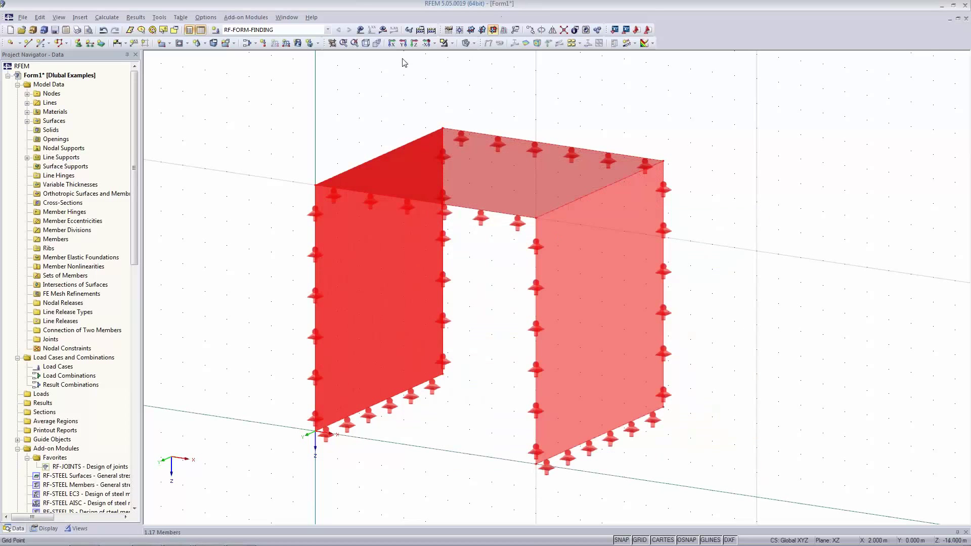
# Calculate the RF-FORM-FINDING results and view the membrane's global deformations from another side
pyautogui.click(383, 29)
pyautogui.click(465, 291)
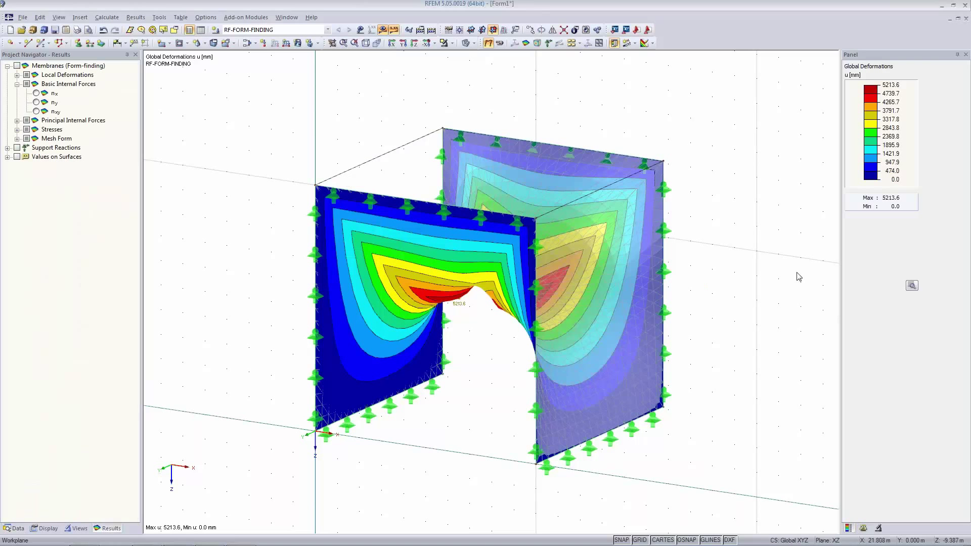
pyautogui.moveTo(759, 317); pyautogui.dragTo(698, 323, button='middle')
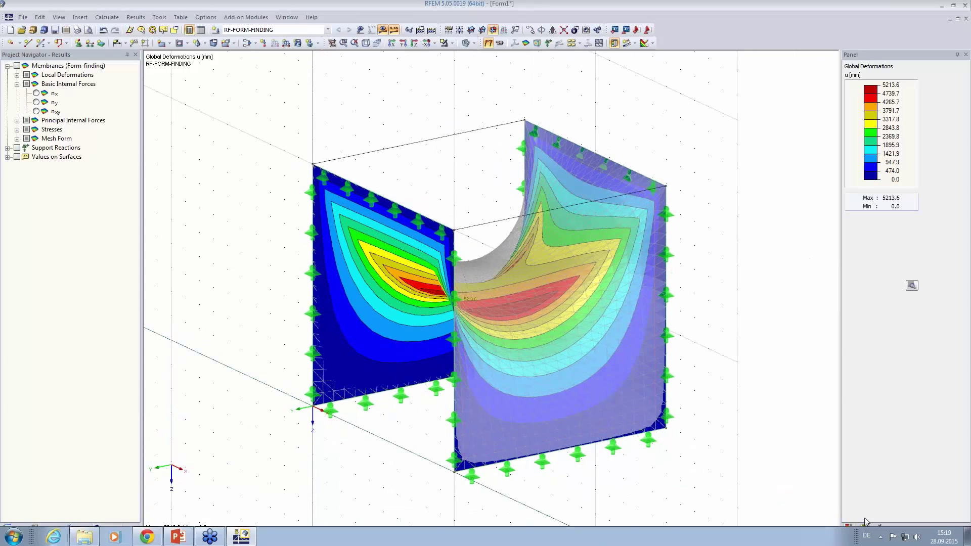
# Set the display factor for deformation to 0 to view the found shape without added displacement
pyautogui.click(863, 528)
pyautogui.write('0')
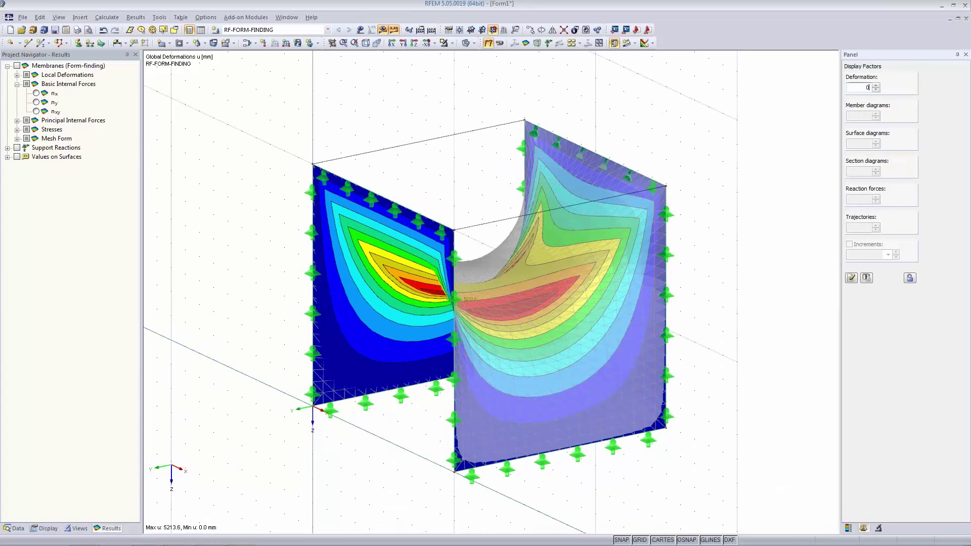
pyautogui.keyDown('ctrl'); pyautogui.moveTo(569, 398); pyautogui.dragTo(658, 406, button='middle'); pyautogui.keyUp('ctrl')
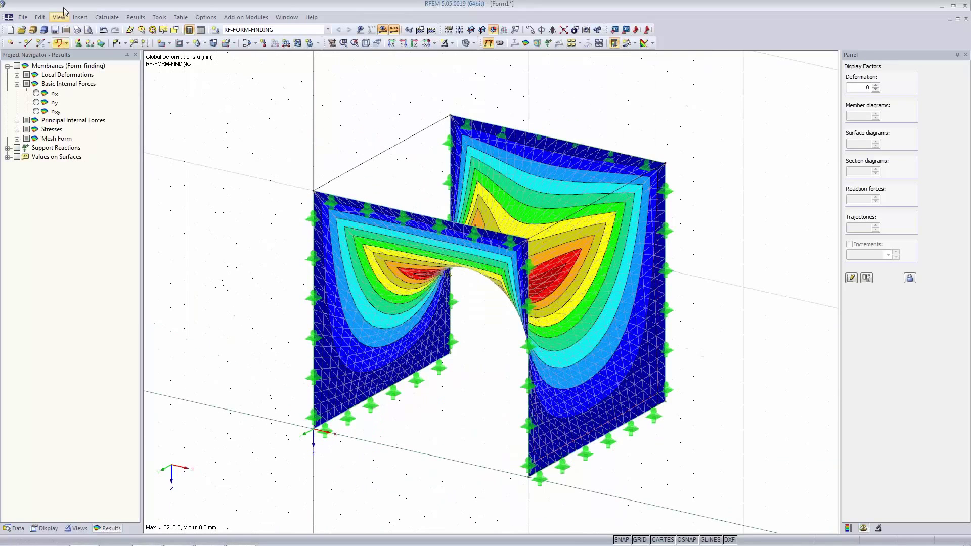
# Examine the basic internal forces n-x and n-y on the found membrane shape with their colour scale
pyautogui.click(36, 96)
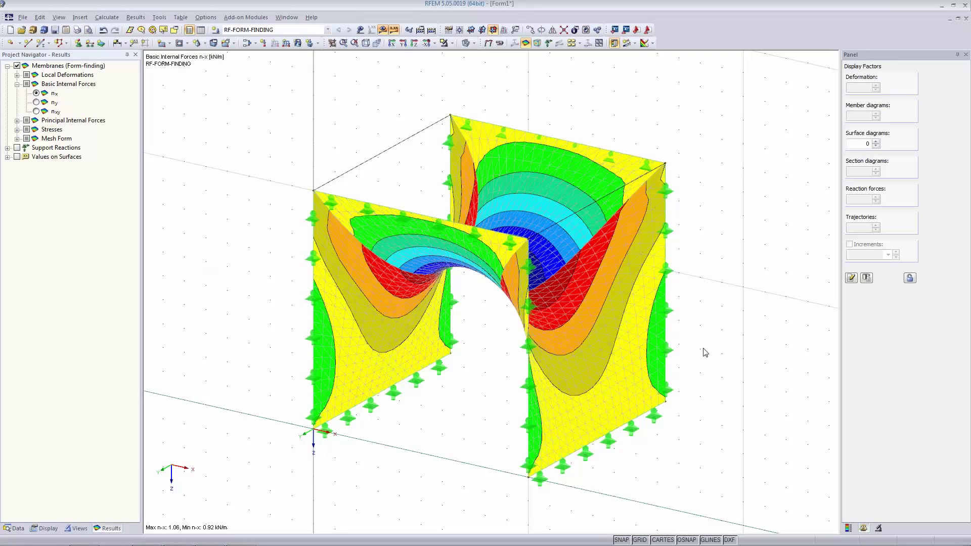
pyautogui.click(849, 528)
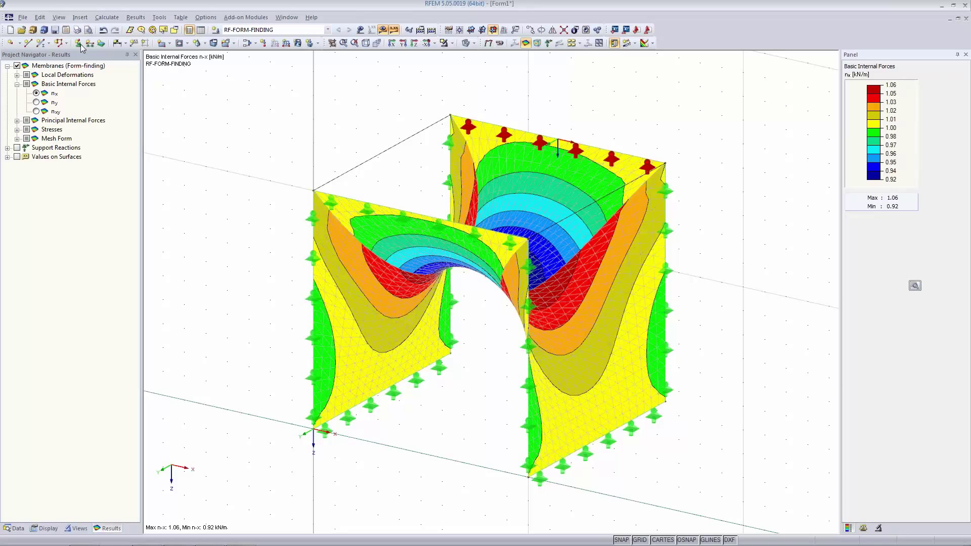
pyautogui.click(37, 103)
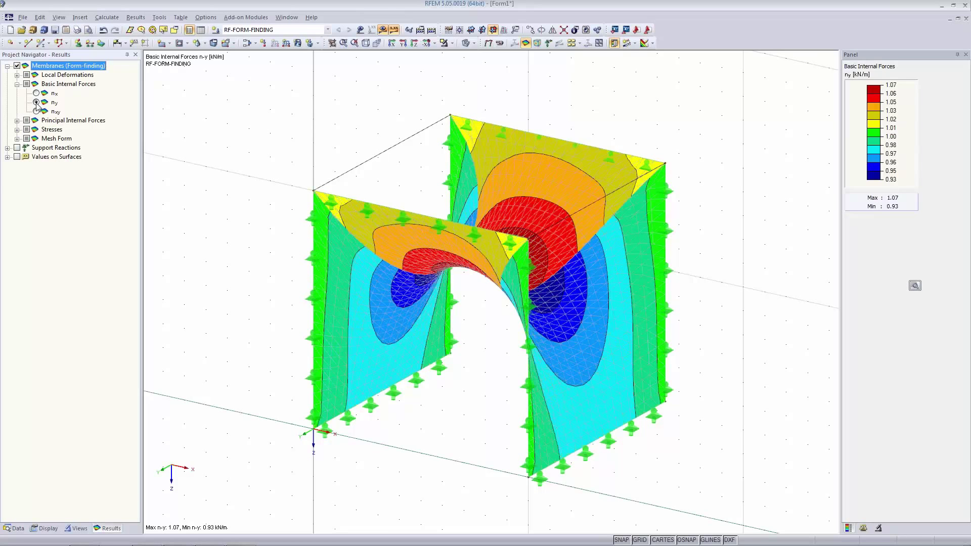
pyautogui.keyDown('ctrl'); pyautogui.moveTo(713, 318); pyautogui.dragTo(685, 266, button='middle'); pyautogui.keyUp('ctrl')
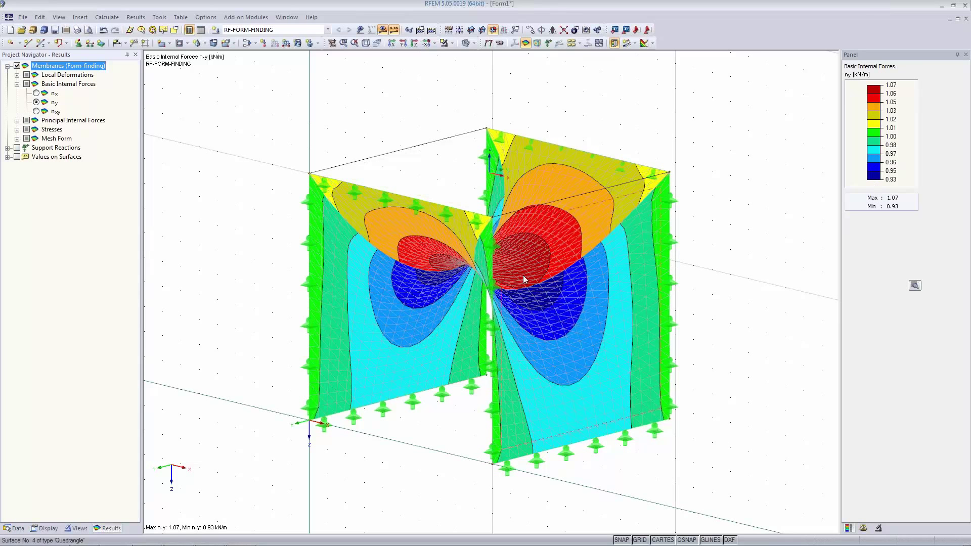
# Display the global deformations with a deformation factor of 1 and examine the distorted shape
pyautogui.click(488, 44)
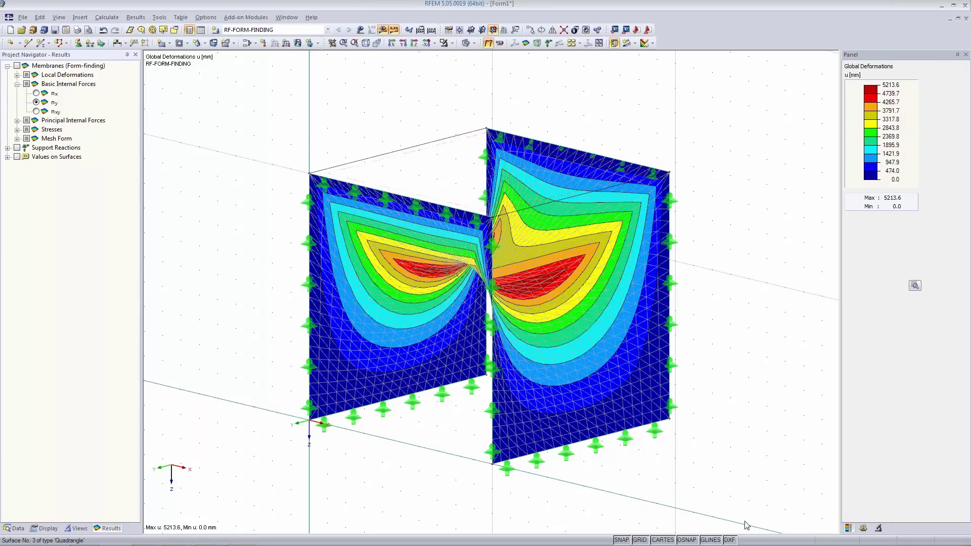
pyautogui.click(864, 527)
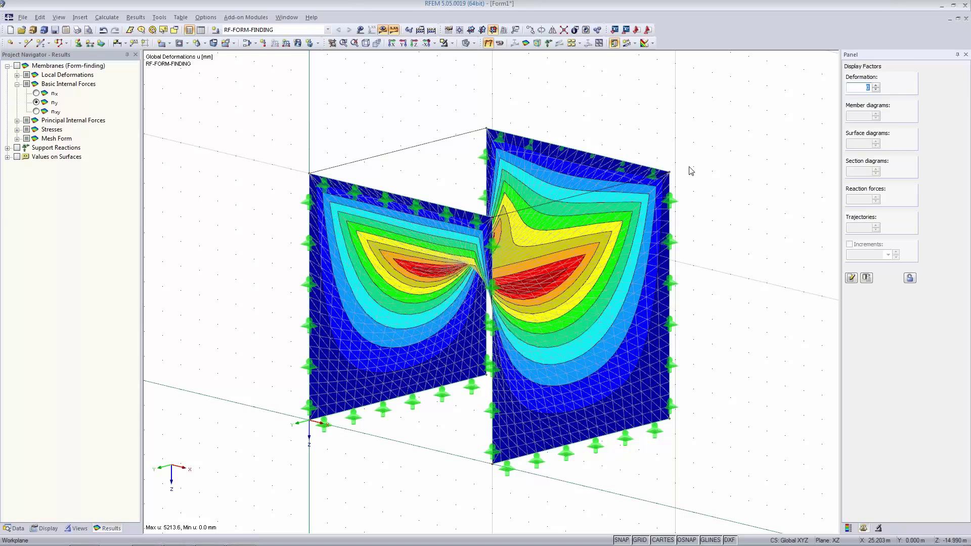
pyautogui.write('1')
pyautogui.press('Return')
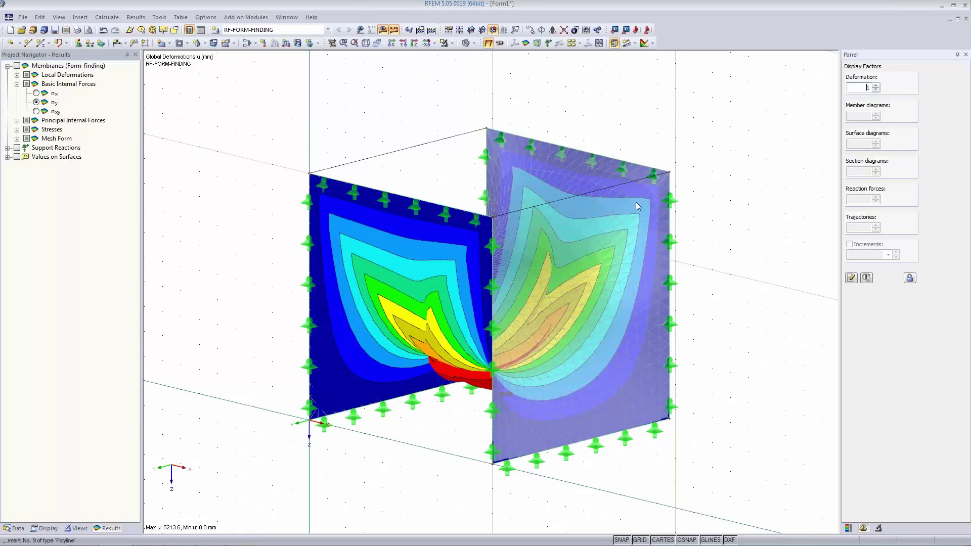
pyautogui.keyDown('ctrl'); pyautogui.moveTo(420, 439); pyautogui.dragTo(391, 464, button='middle'); pyautogui.keyUp('ctrl')
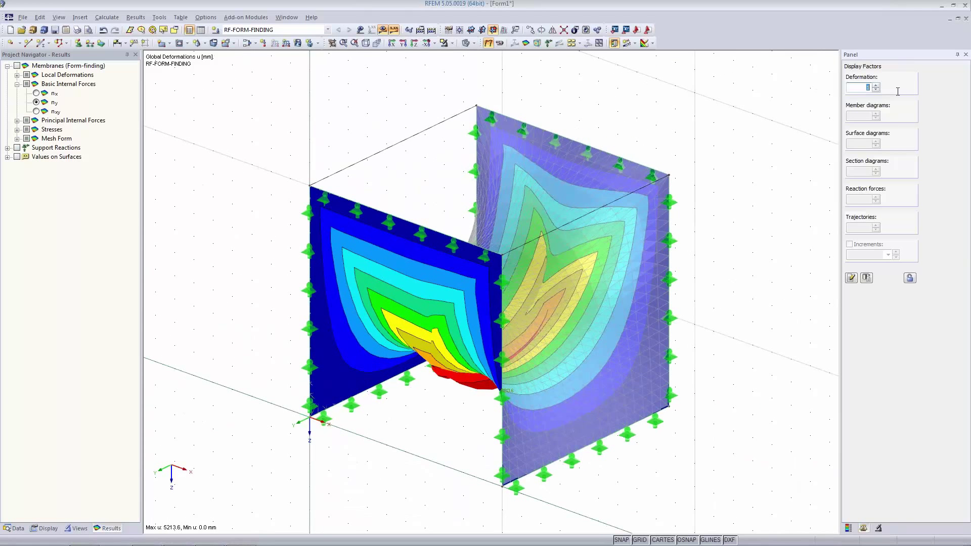
# Set the deformation display factor to 0 and show the n-x basic internal forces with their colour scale
pyautogui.write('0')
pyautogui.press('Return')
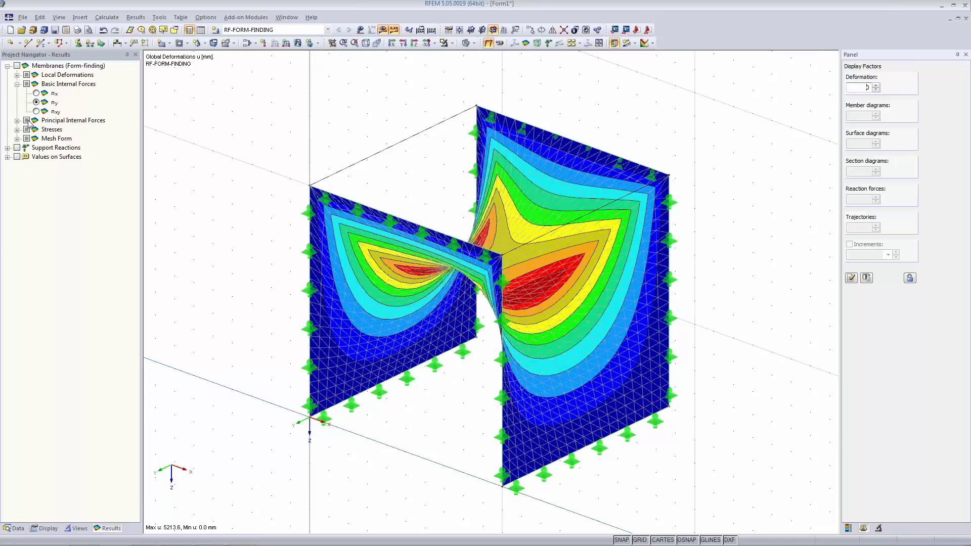
pyautogui.click(37, 93)
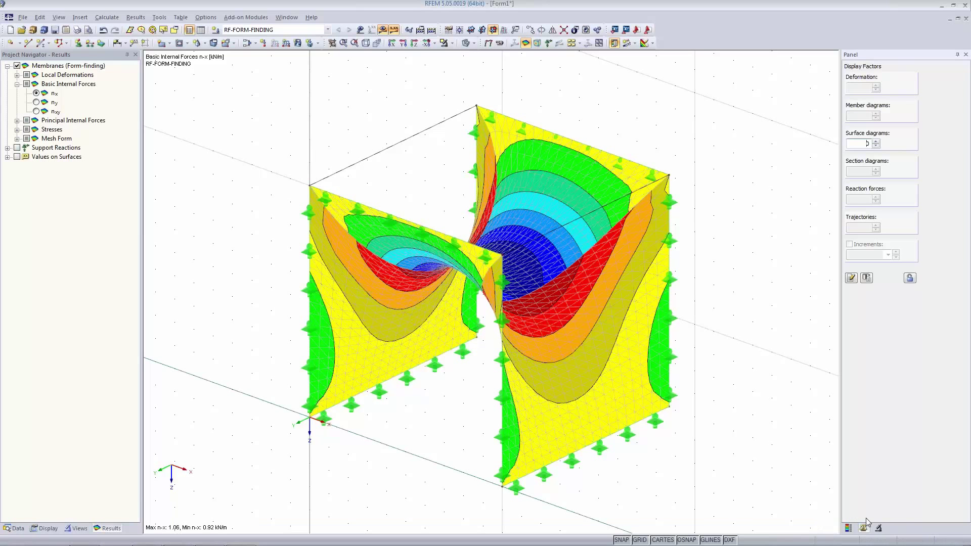
pyautogui.click(848, 528)
# Examine the FE mesh display options for form-finding, including the Initial Form and Calculated Form-Finding settings
pyautogui.click(48, 528)
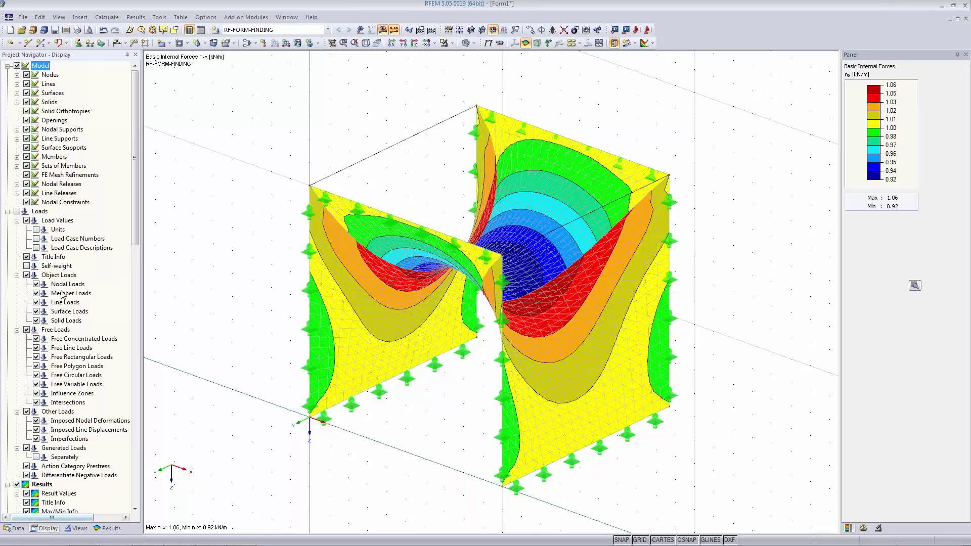
pyautogui.scroll(-13, 64, 234)
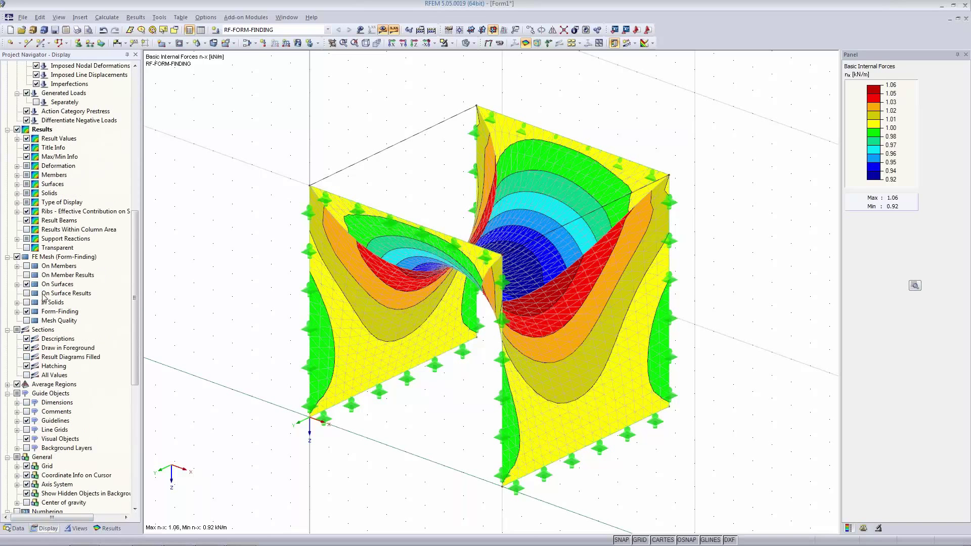
pyautogui.click(52, 258)
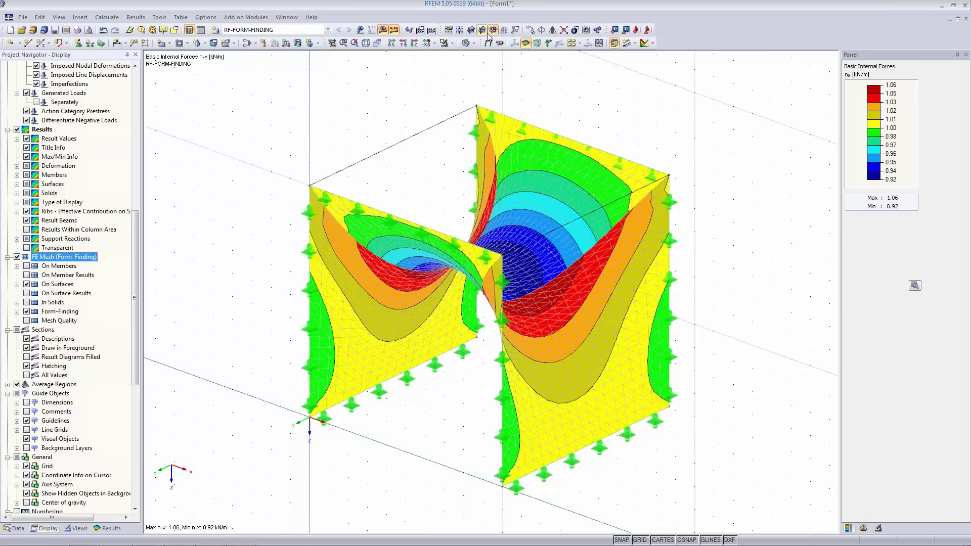
pyautogui.click(463, 44)
pyautogui.click(465, 45)
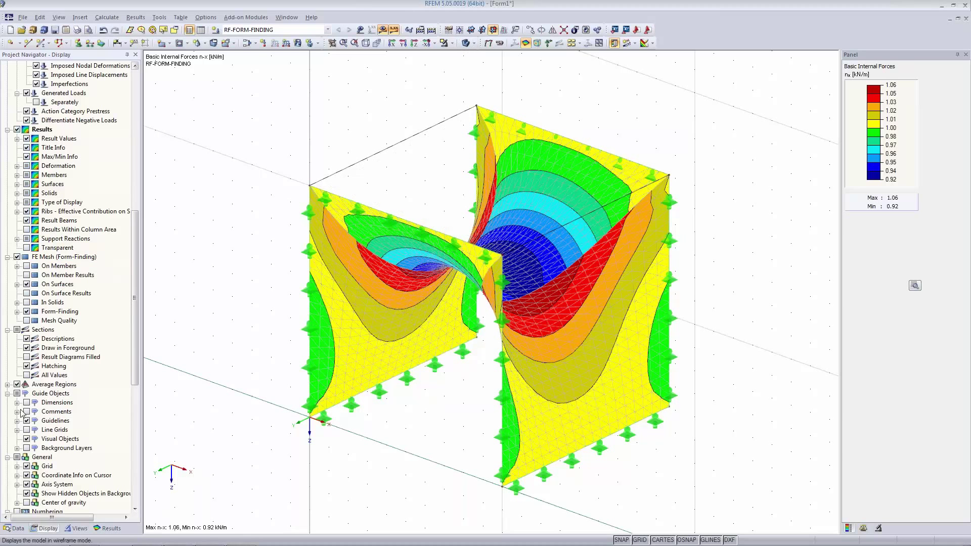
pyautogui.click(17, 311)
pyautogui.click(36, 321)
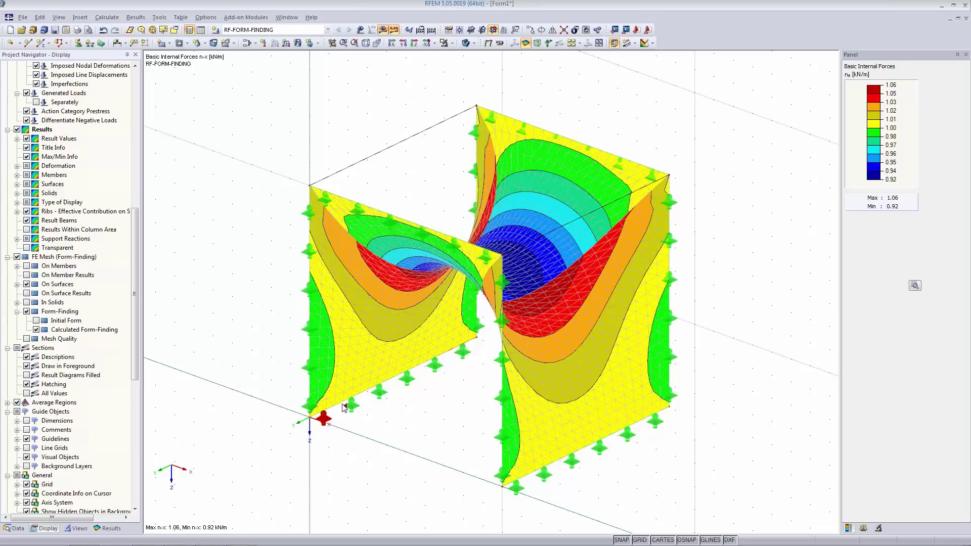
# Set the number of iterations for loading prestress in the form-finding calculation parameters to 5 and accept deleting the existing results
pyautogui.click(419, 30)
pyautogui.click(483, 117)
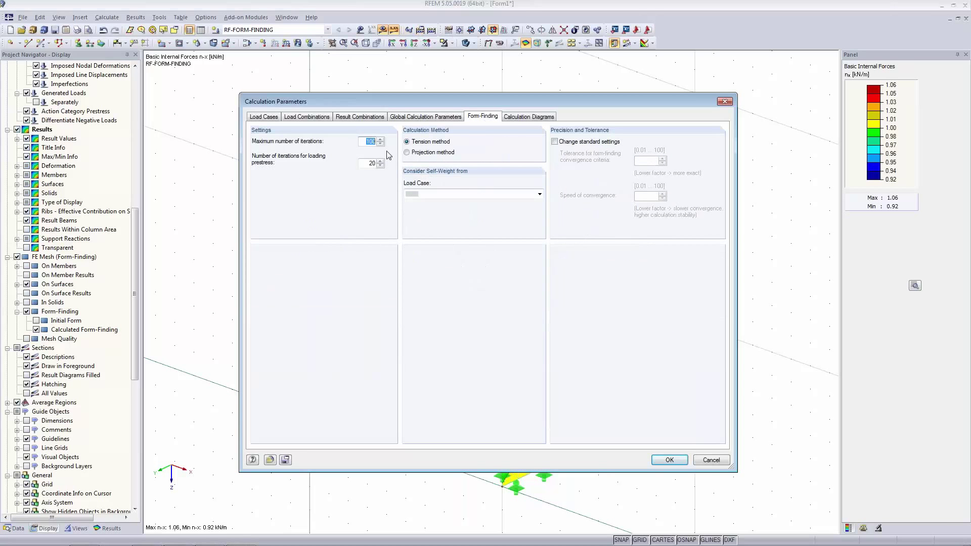
pyautogui.moveTo(432, 102); pyautogui.dragTo(243, 166)
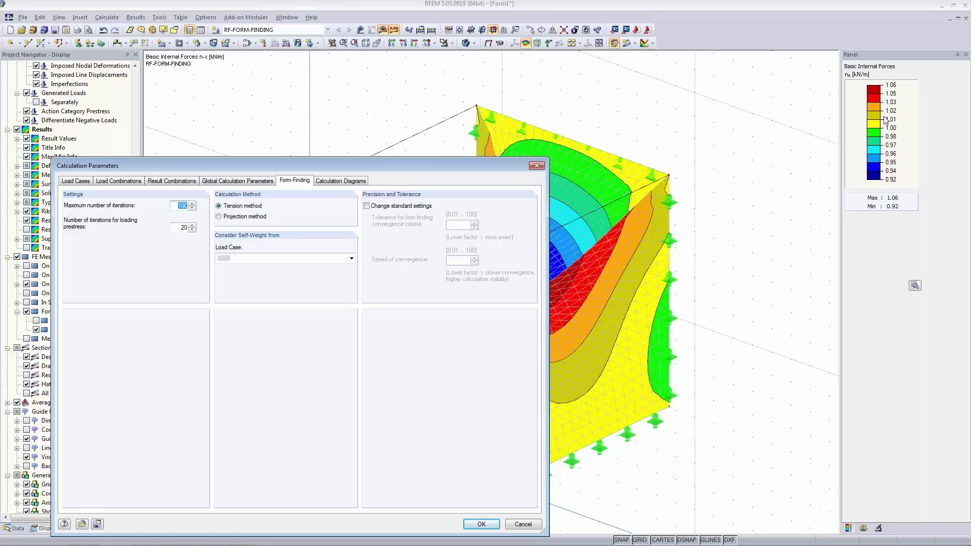
pyautogui.moveTo(412, 164); pyautogui.dragTo(465, 75)
pyautogui.press('Tab')
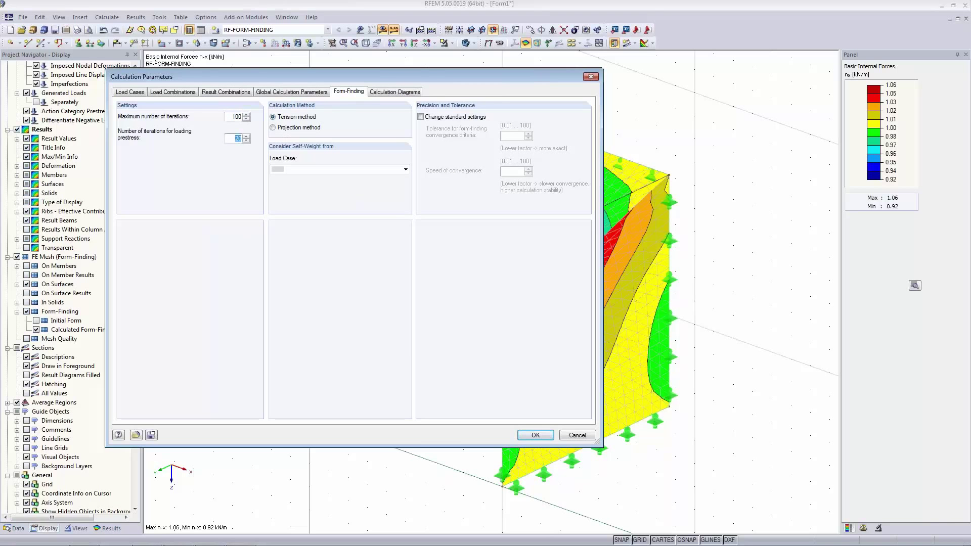
pyautogui.write('5')
pyautogui.click(536, 435)
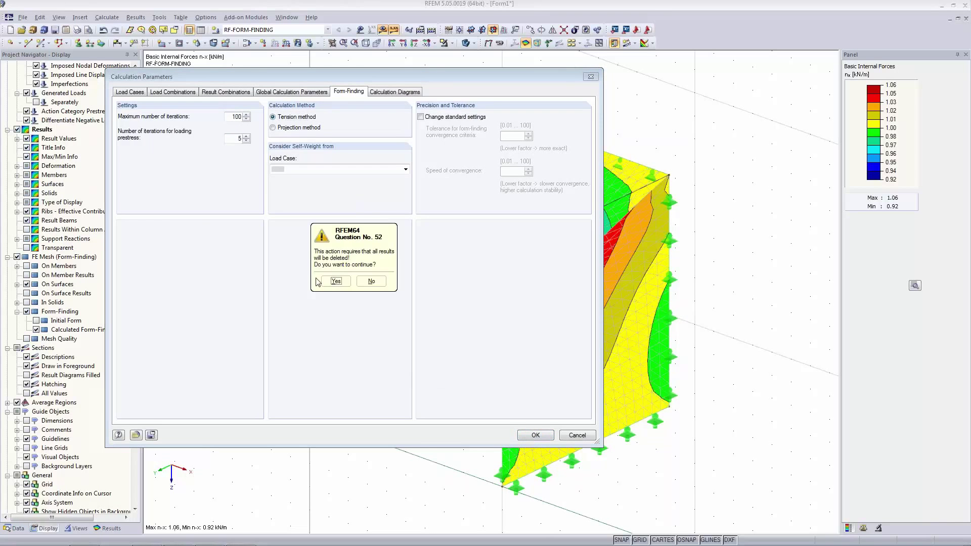
pyautogui.click(328, 284)
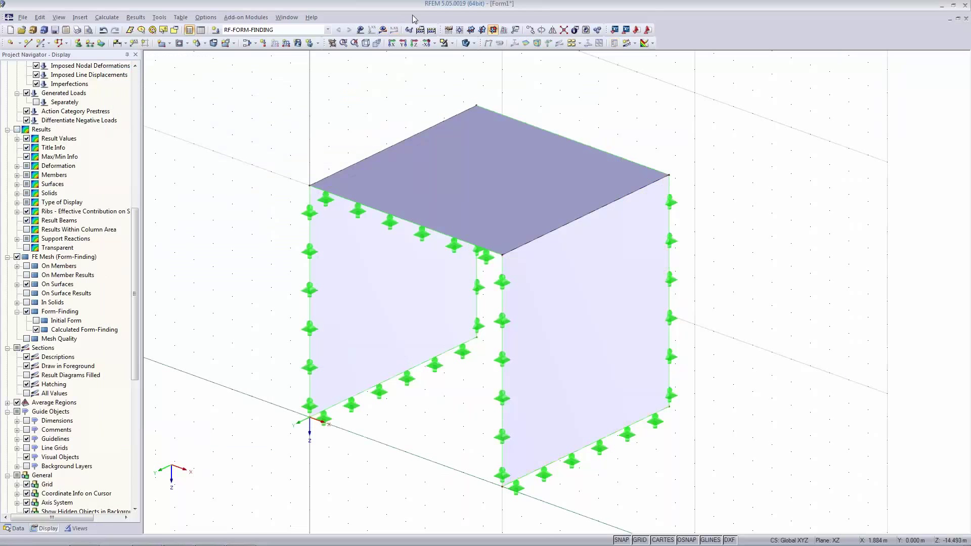
# Recalculate the RF-FORM-FINDING results and view the n-x basic internal forces on the new membrane shape
pyautogui.click(384, 30)
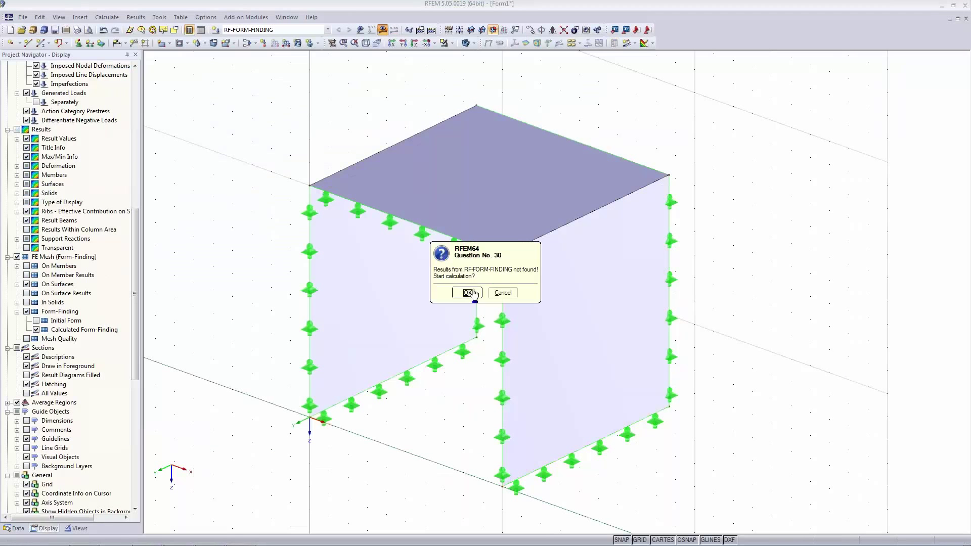
pyautogui.click(455, 294)
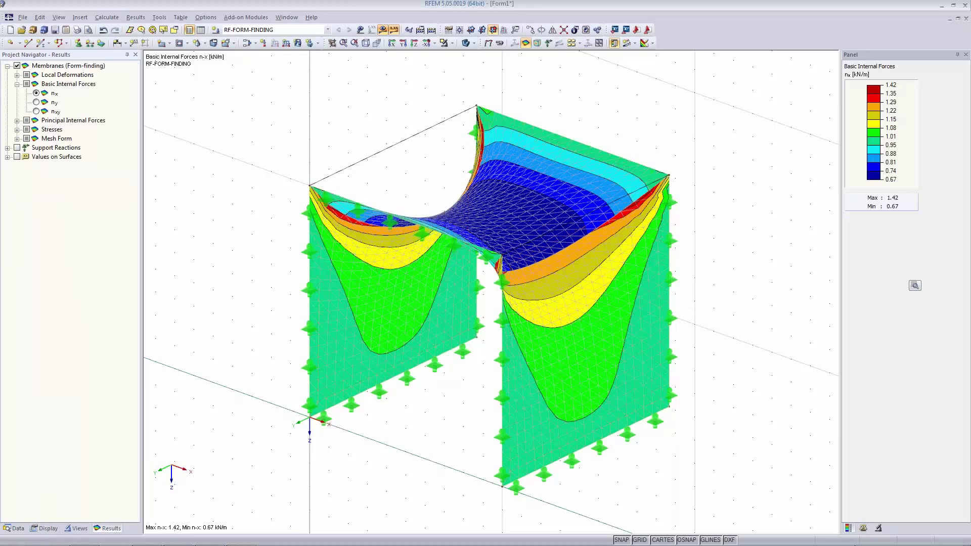
pyautogui.moveTo(860, 528)
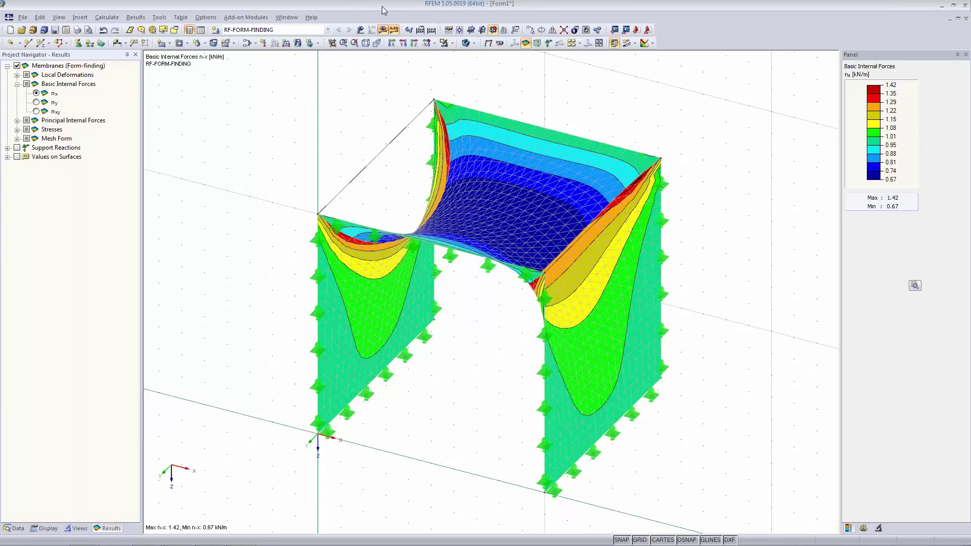
# Create a new 3D model named cone in the Dlubal Examples project
pyautogui.click(10, 29)
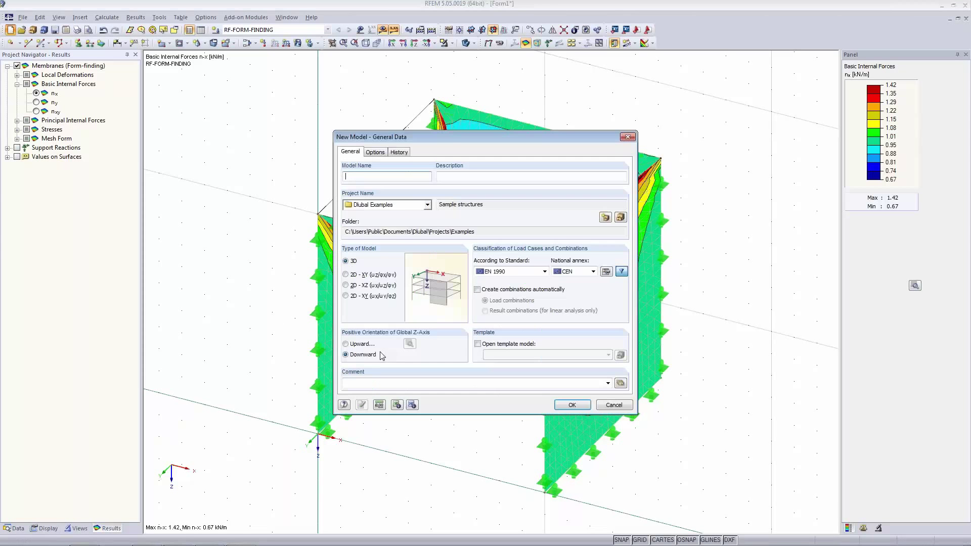
pyautogui.write('cone')
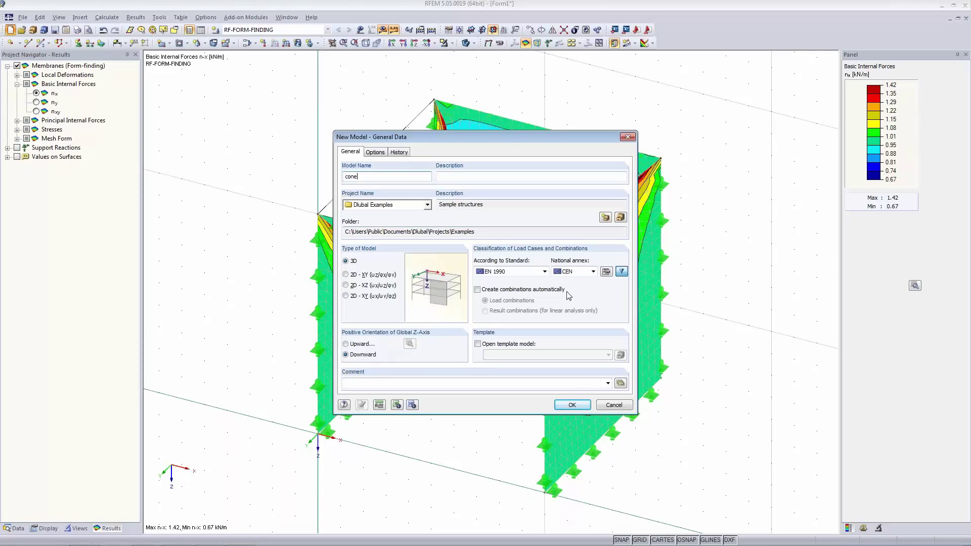
pyautogui.click(572, 405)
pyautogui.click(471, 296)
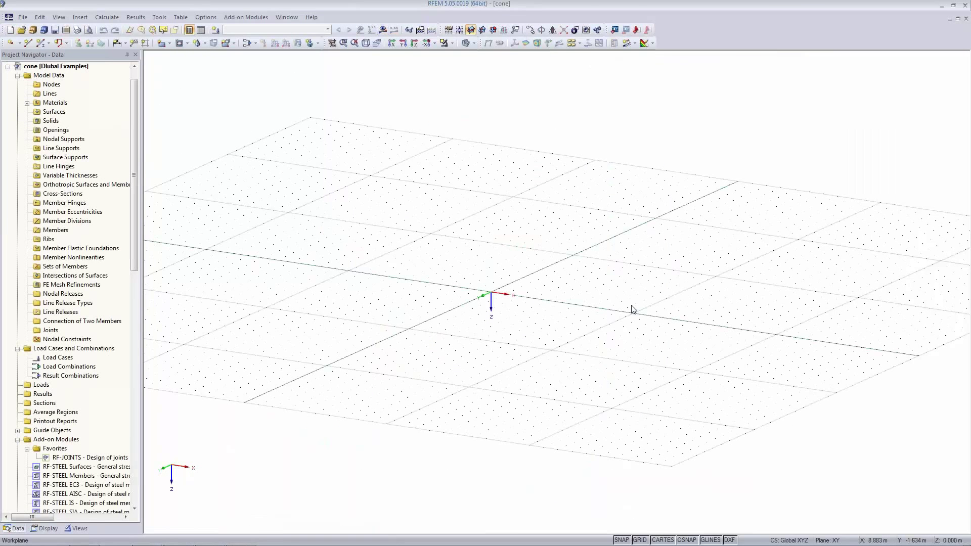
# Draw a straight line in the XZ work plane from X 5, Z 0 to X 1, Z -5 m
pyautogui.click(493, 29)
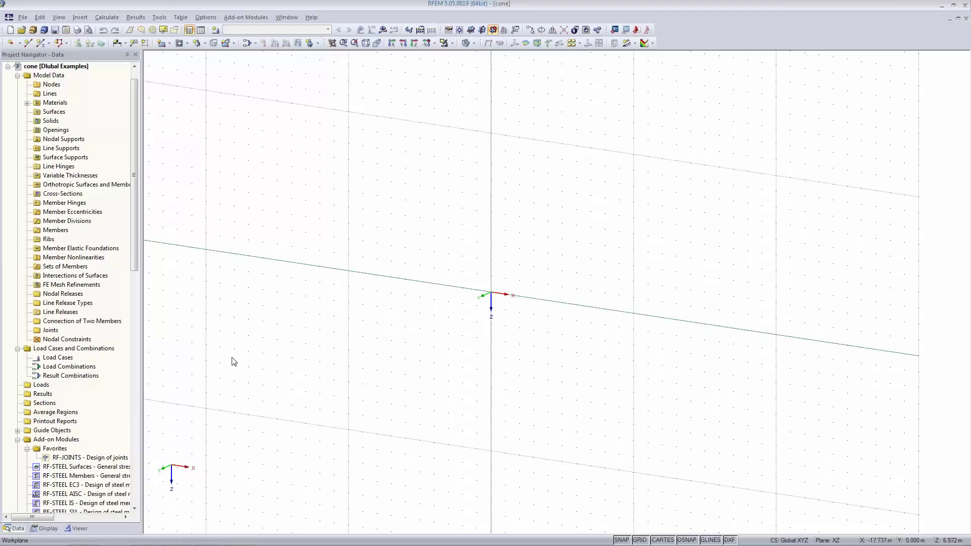
pyautogui.click(29, 44)
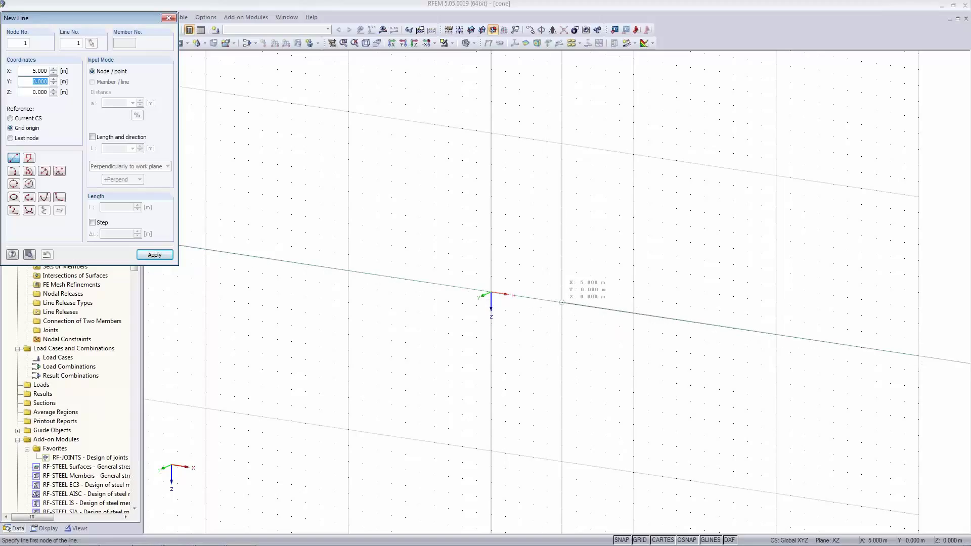
pyautogui.click(562, 302)
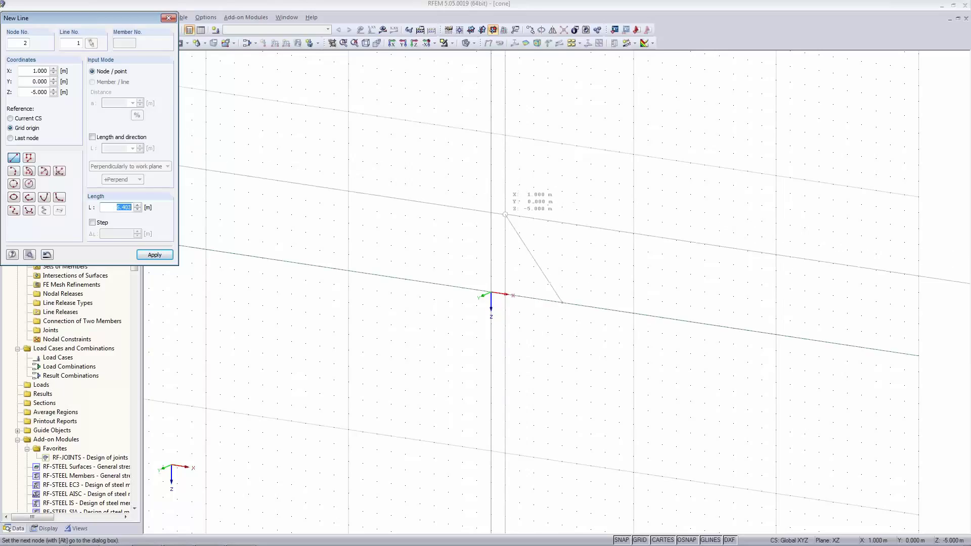
pyautogui.click(505, 214)
pyautogui.press('Escape')
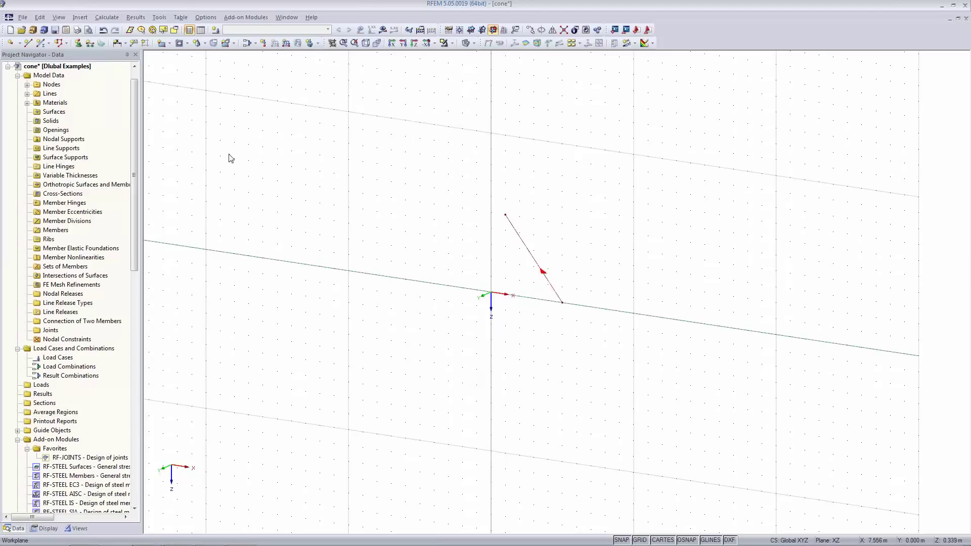
pyautogui.click(204, 44)
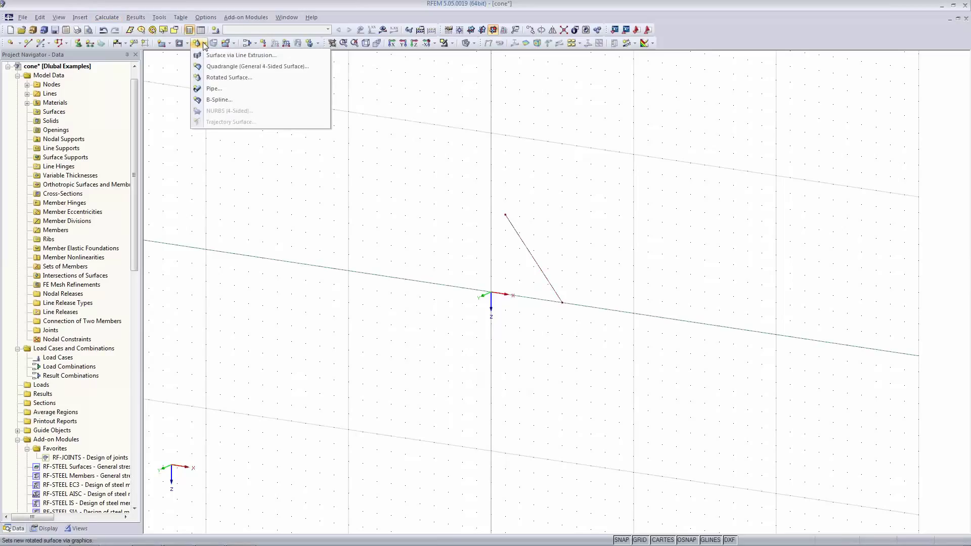
pyautogui.click(221, 80)
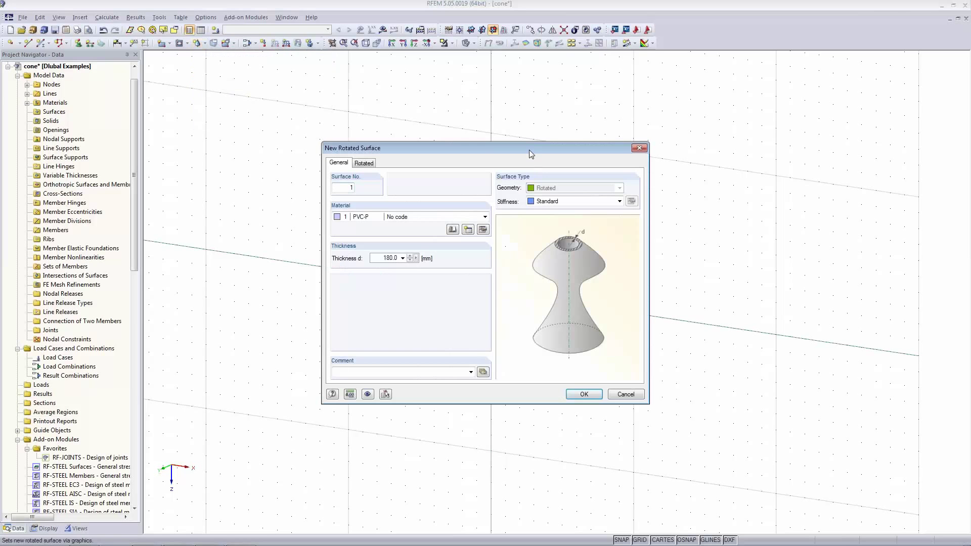
pyautogui.moveTo(461, 153); pyautogui.dragTo(260, 71)
pyautogui.click(324, 123)
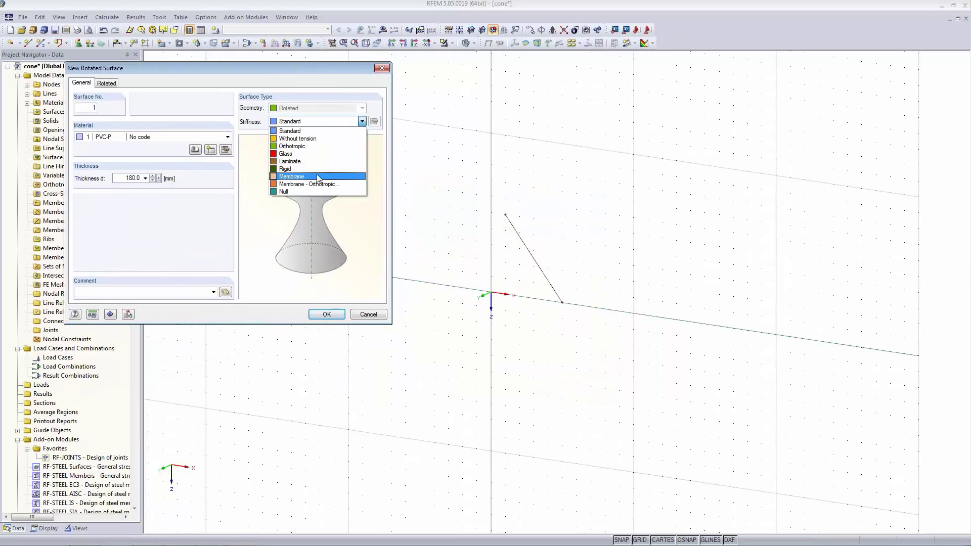
pyautogui.click(317, 177)
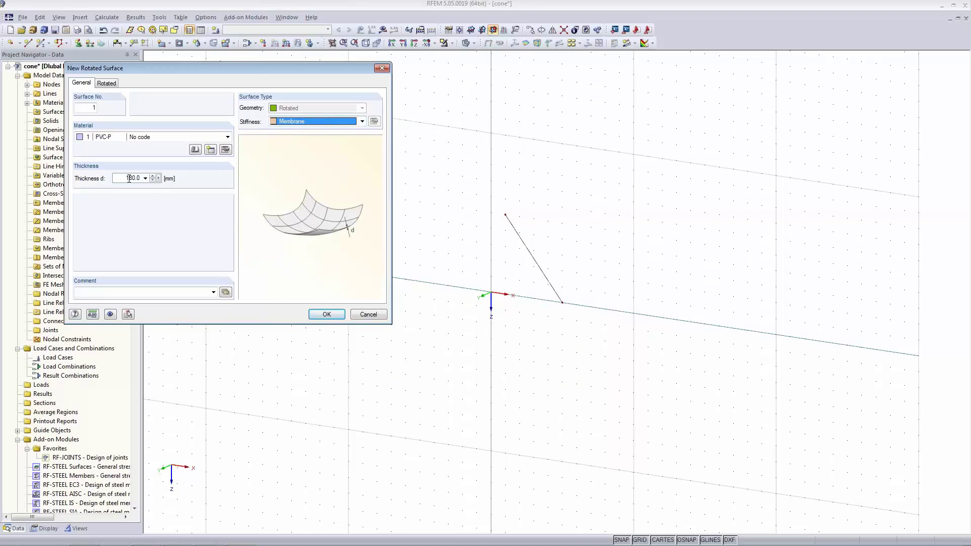
pyautogui.click(107, 83)
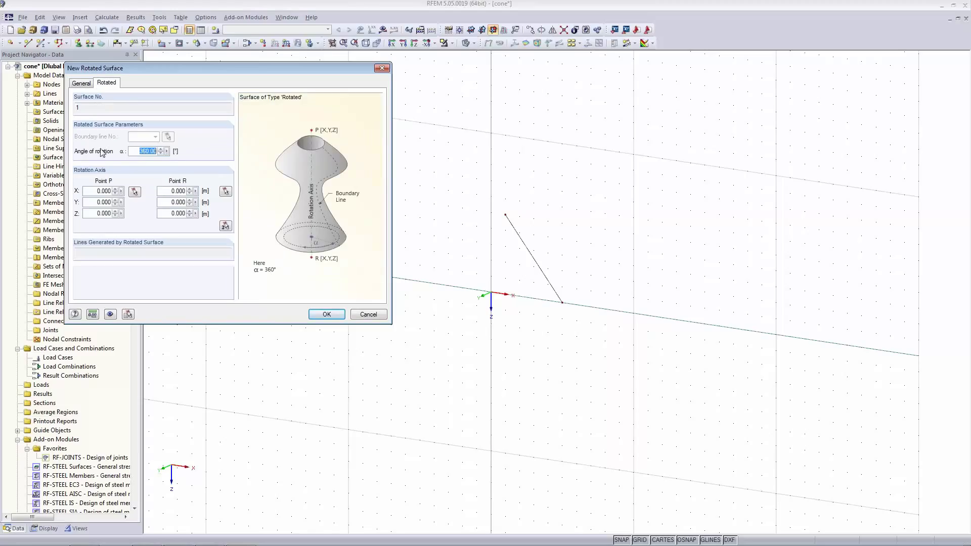
pyautogui.click(134, 150)
pyautogui.doubleClick(160, 151)
pyautogui.click(225, 226)
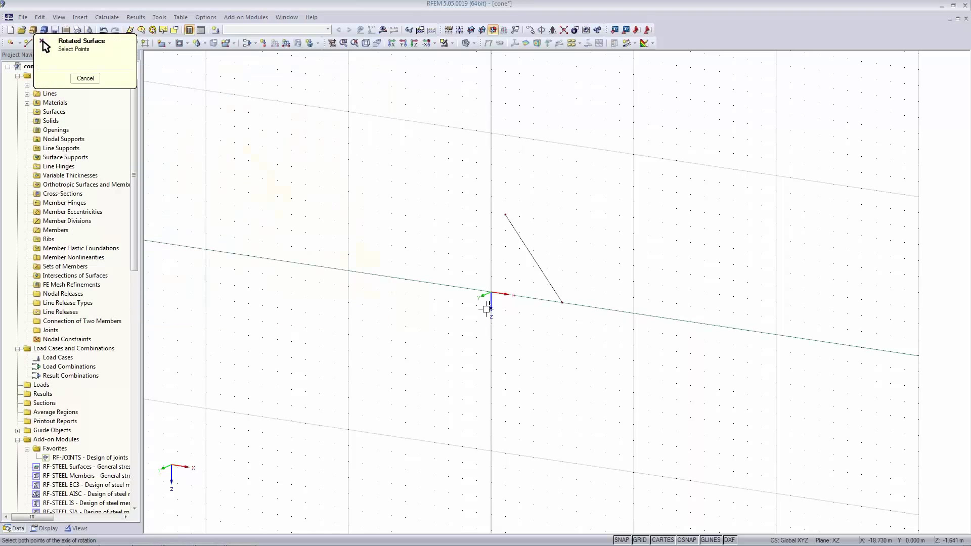
pyautogui.click(490, 197)
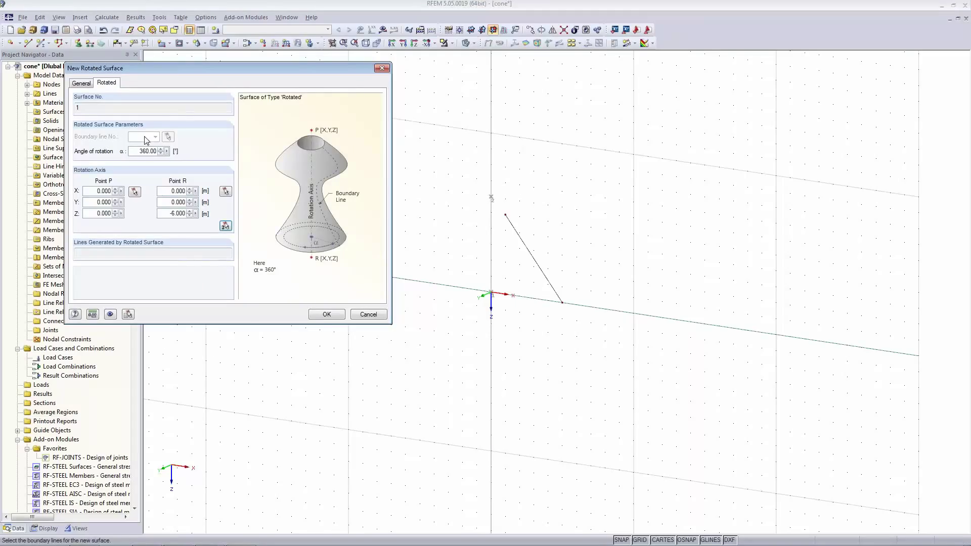
pyautogui.click(367, 315)
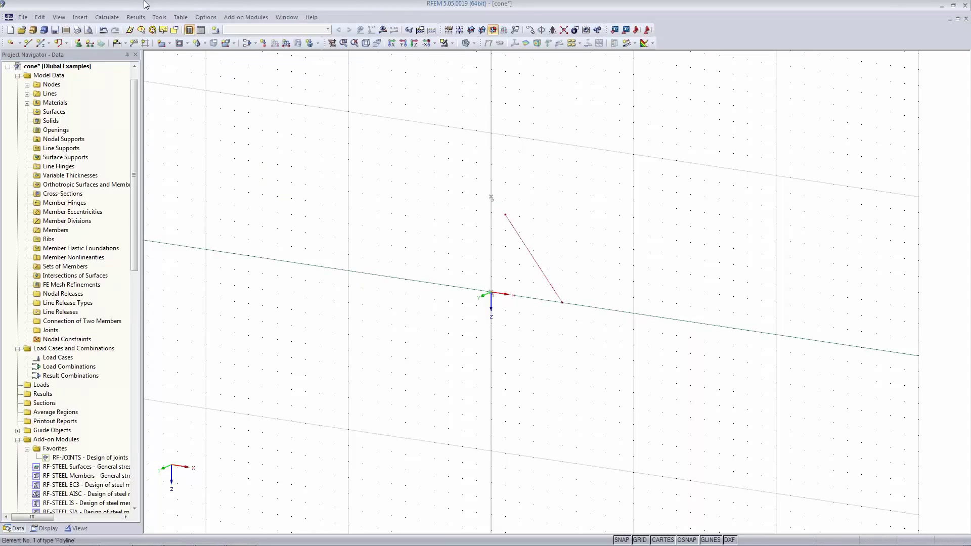
# Define a rotated surface from the inclined line with a 360° rotation angle and an axis from the origin to Z -6 m
pyautogui.click(198, 44)
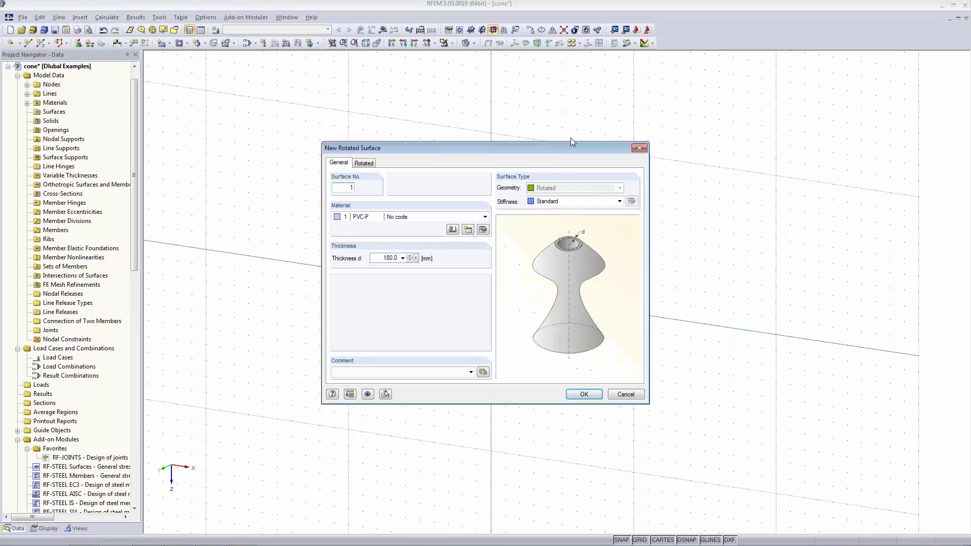
pyautogui.moveTo(556, 150); pyautogui.dragTo(317, 126)
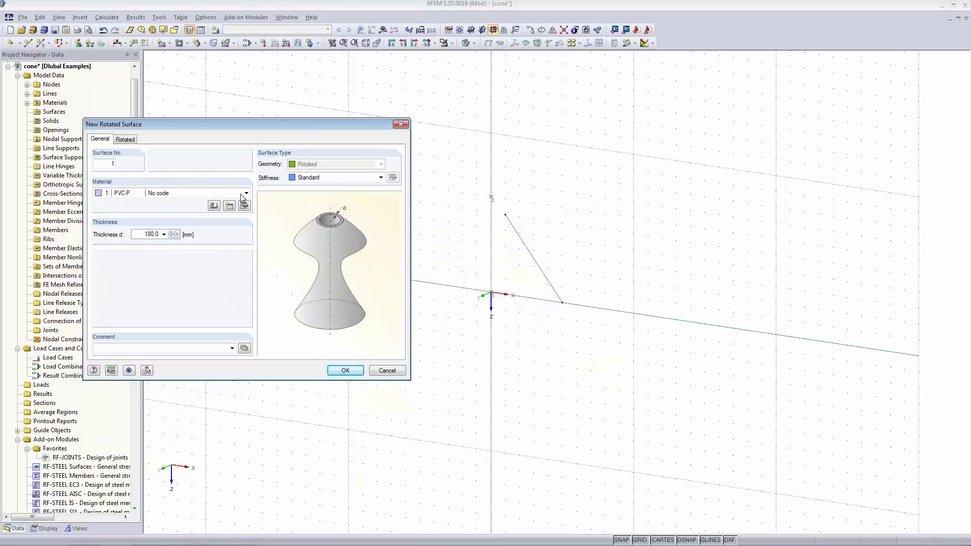
pyautogui.click(124, 140)
pyautogui.doubleClick(169, 207)
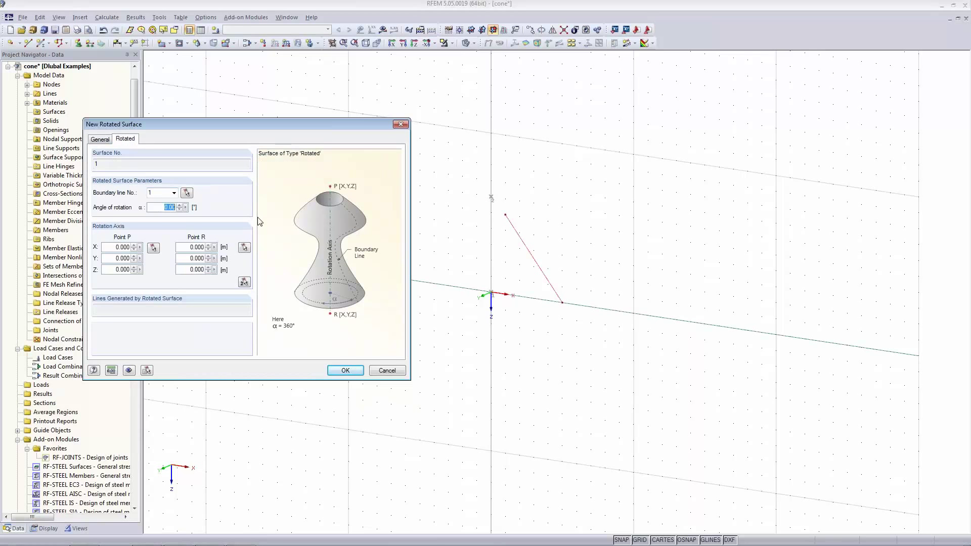
pyautogui.write('360')
pyautogui.press('Tab')
pyautogui.click(244, 282)
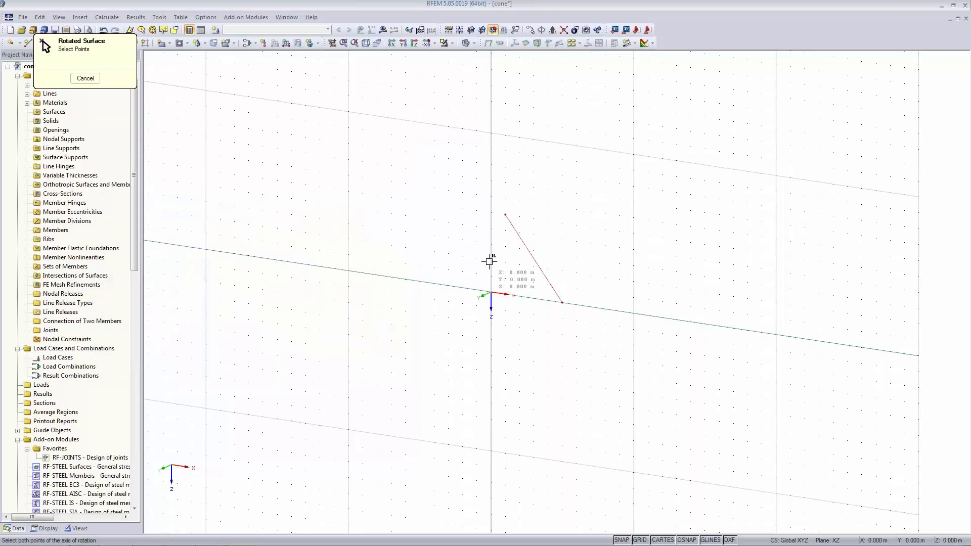
pyautogui.click(491, 198)
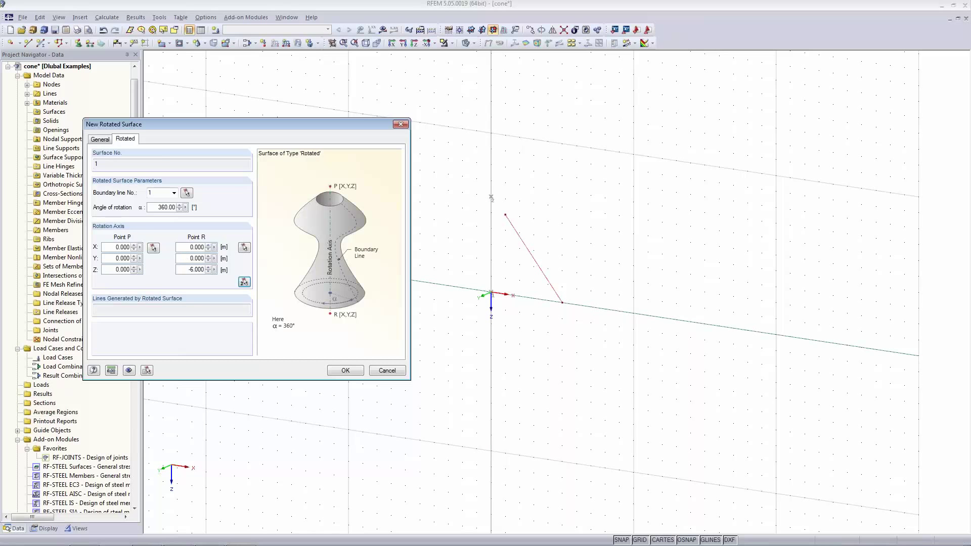
# Set the rotated surface's stiffness to Membrane and create the cone surface
pyautogui.click(101, 140)
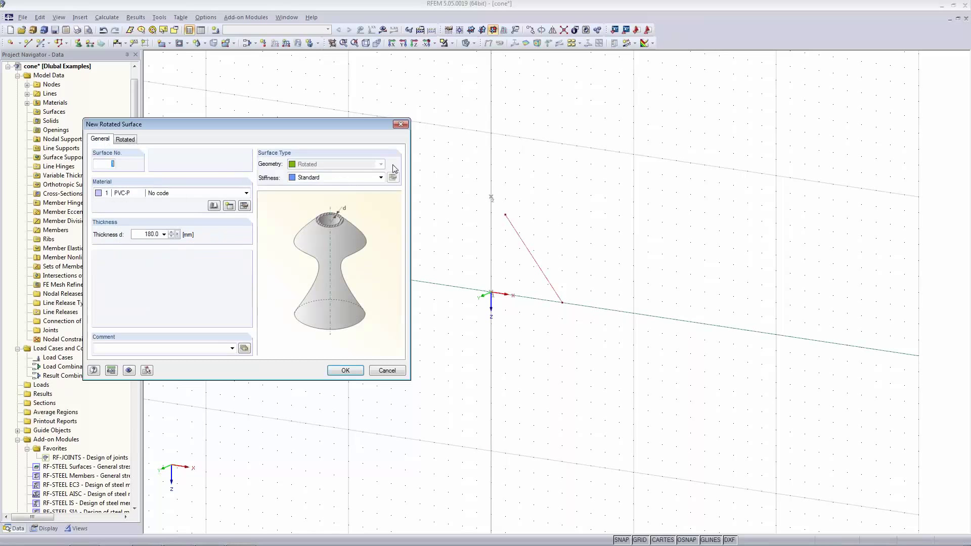
pyautogui.click(352, 177)
pyautogui.click(352, 231)
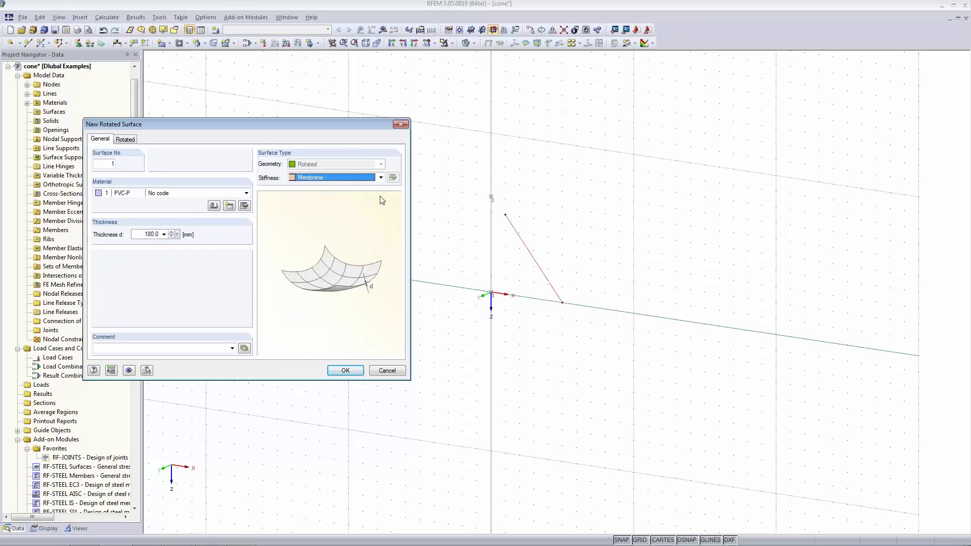
pyautogui.click(345, 371)
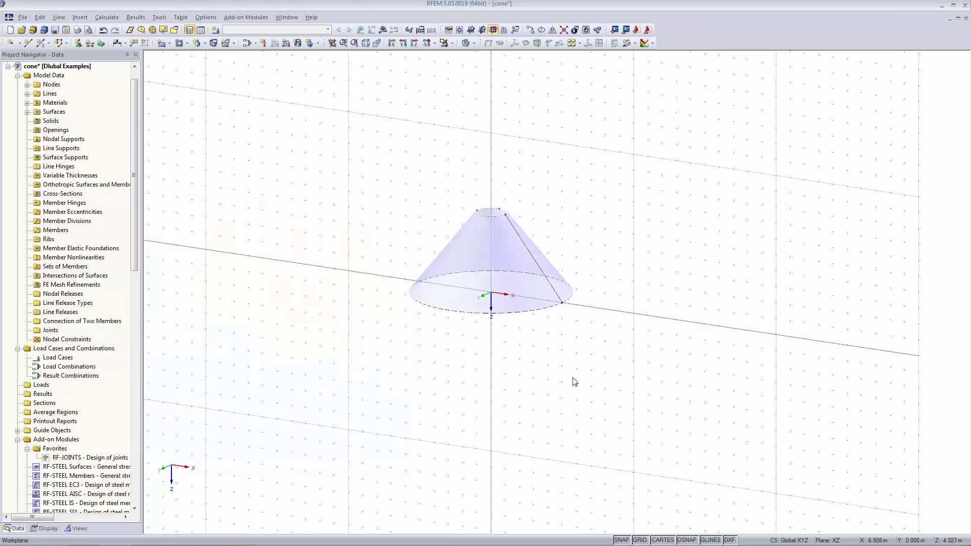
# Reopen the cone surface's properties and check its Membrane stiffness, rotation parameters and FE mesh settings
pyautogui.doubleClick(476, 252)
pyautogui.click(619, 201)
pyautogui.click(590, 261)
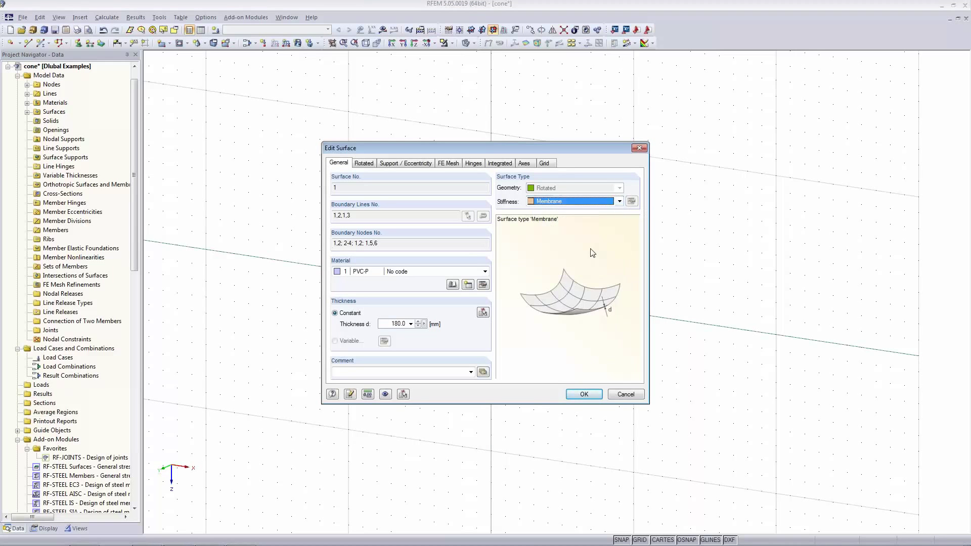
pyautogui.click(381, 165)
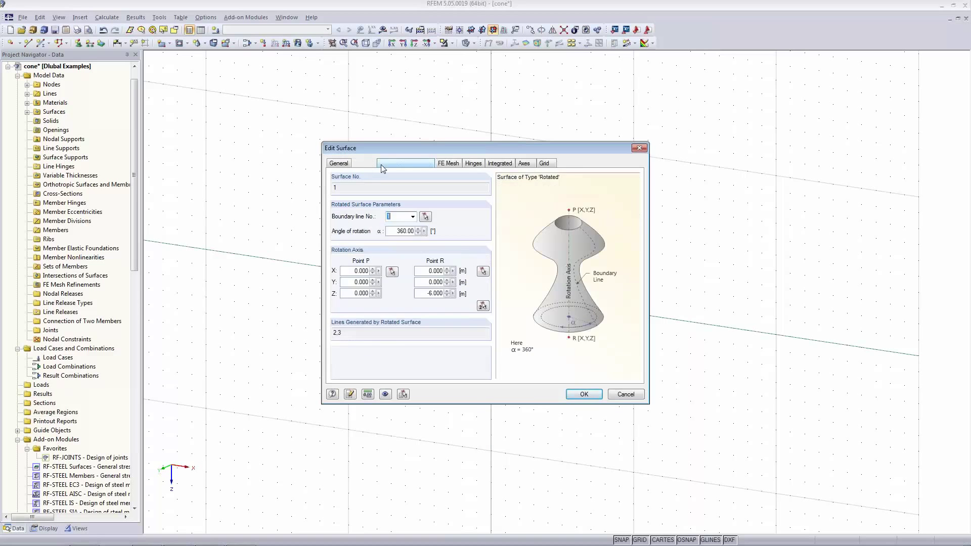
pyautogui.click(447, 164)
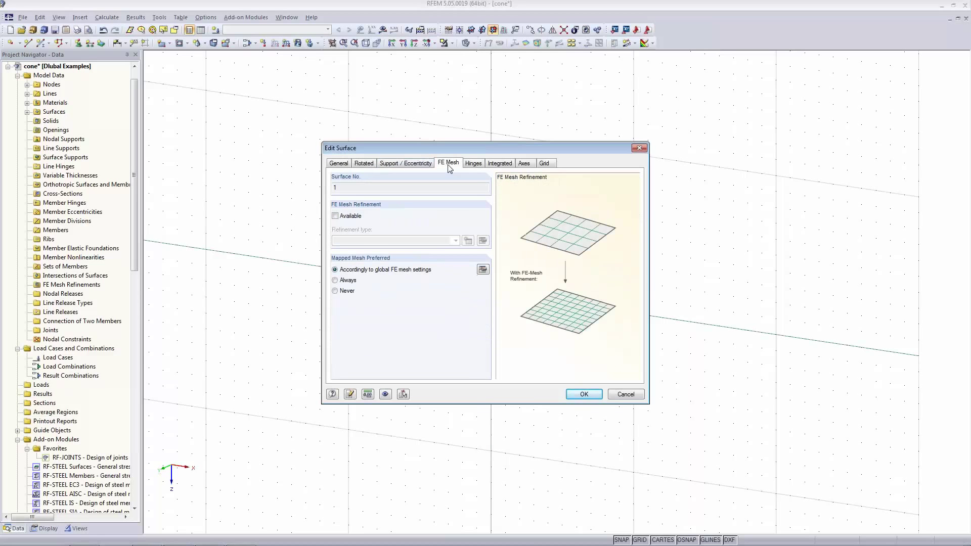
pyautogui.click(595, 393)
pyautogui.click(248, 318)
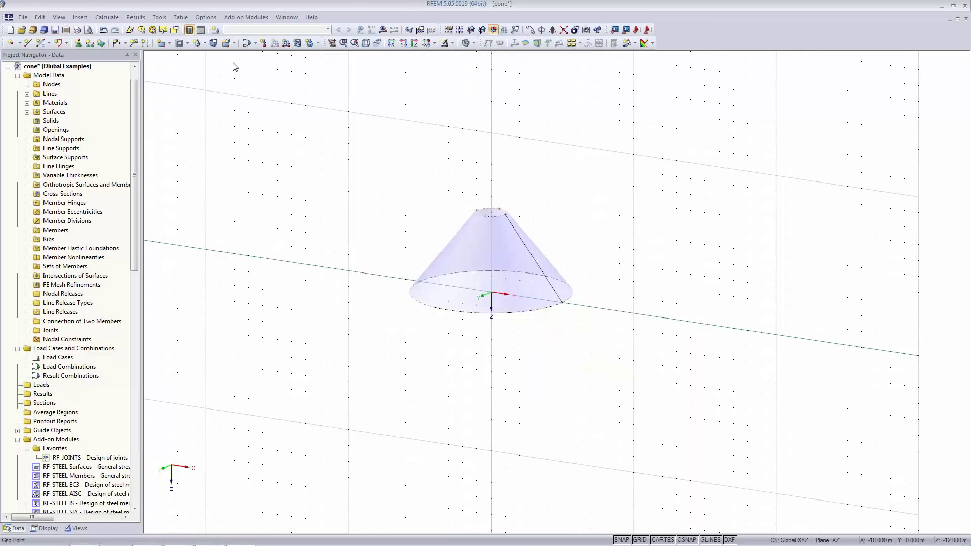
# Set the shape of finite elements to triangles only in the global FE mesh settings
pyautogui.click(118, 16)
pyautogui.click(116, 131)
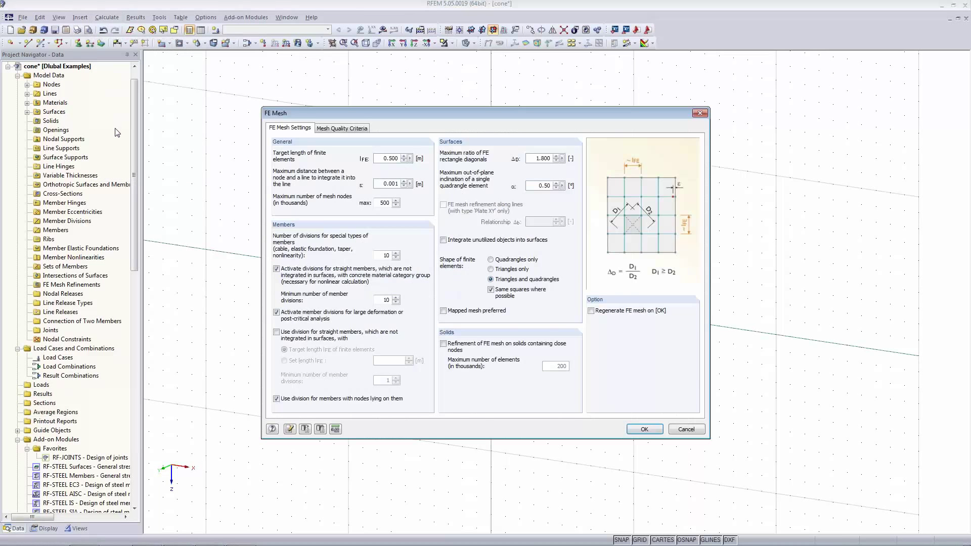
pyautogui.click(491, 269)
pyautogui.click(642, 429)
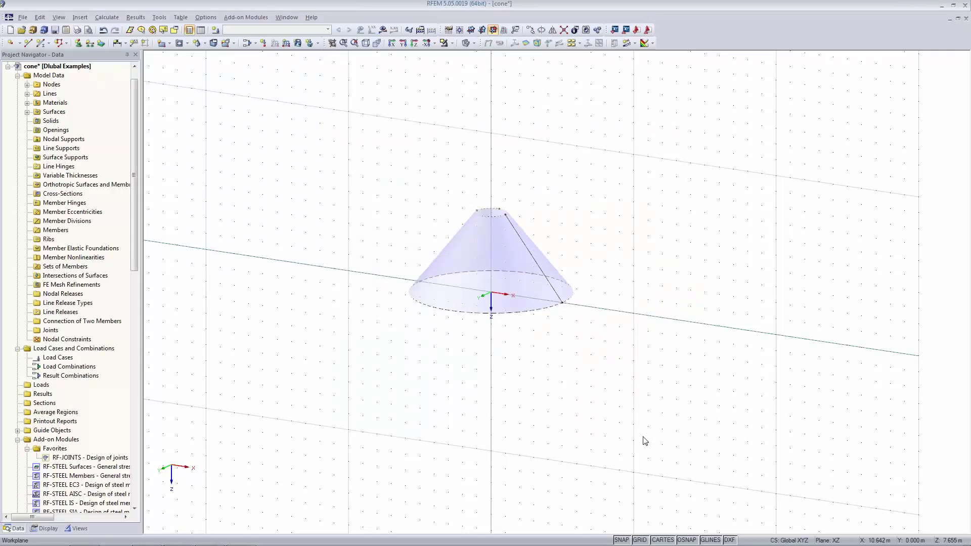
# Assign hinged line supports to the bottom and top circular edges of the cone
pyautogui.click(90, 44)
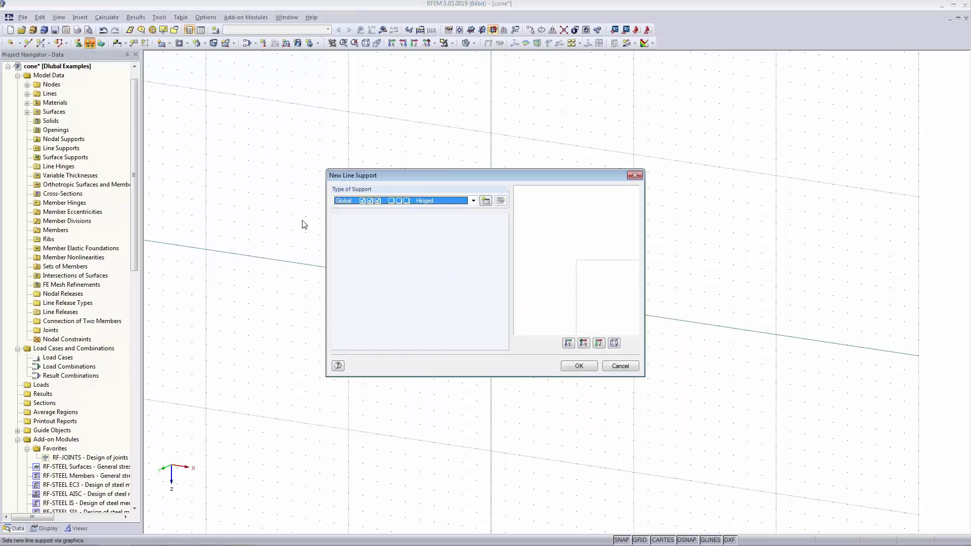
pyautogui.click(579, 366)
pyautogui.click(527, 310)
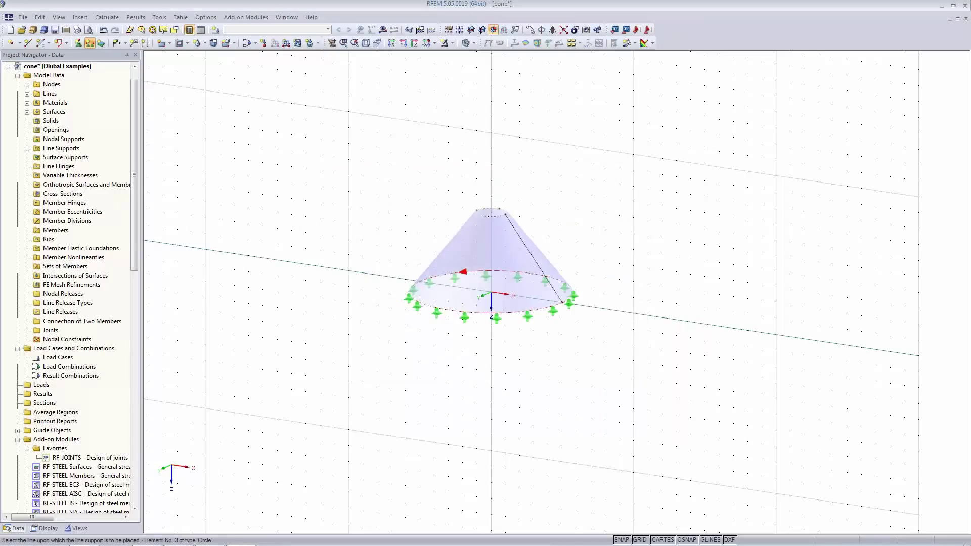
pyautogui.click(489, 216)
pyautogui.press('Escape')
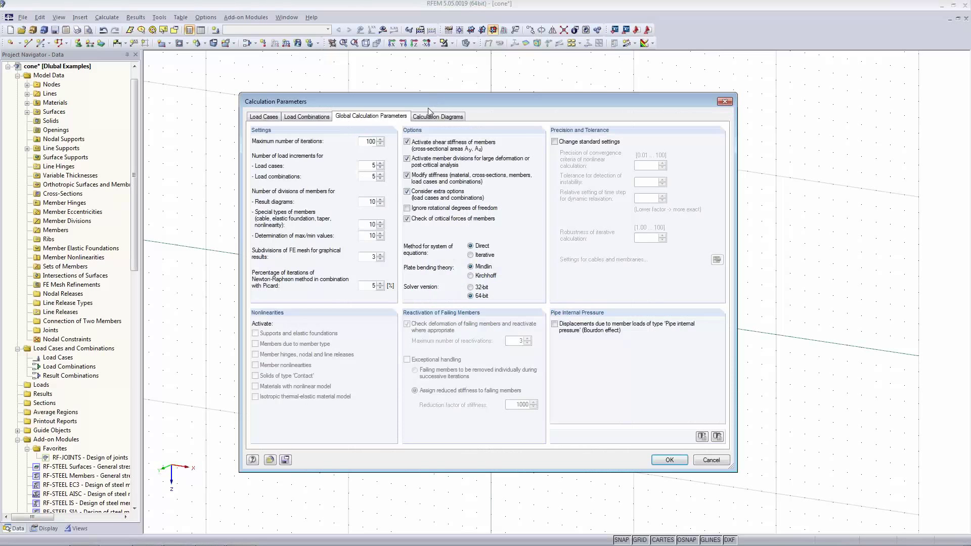
# Activate the RF-FORM-FINDING option in the general data of the cone model
pyautogui.click(710, 460)
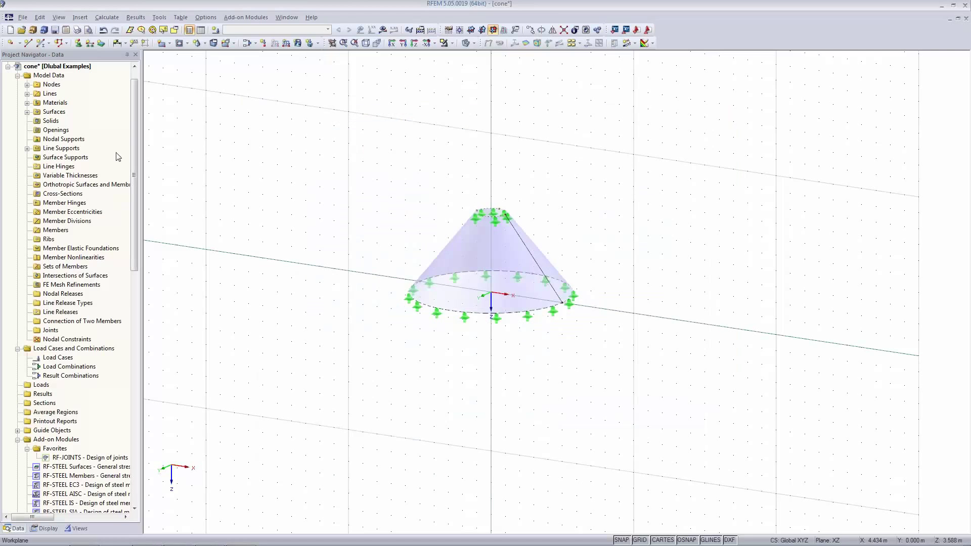
pyautogui.scroll(1, 135, 209)
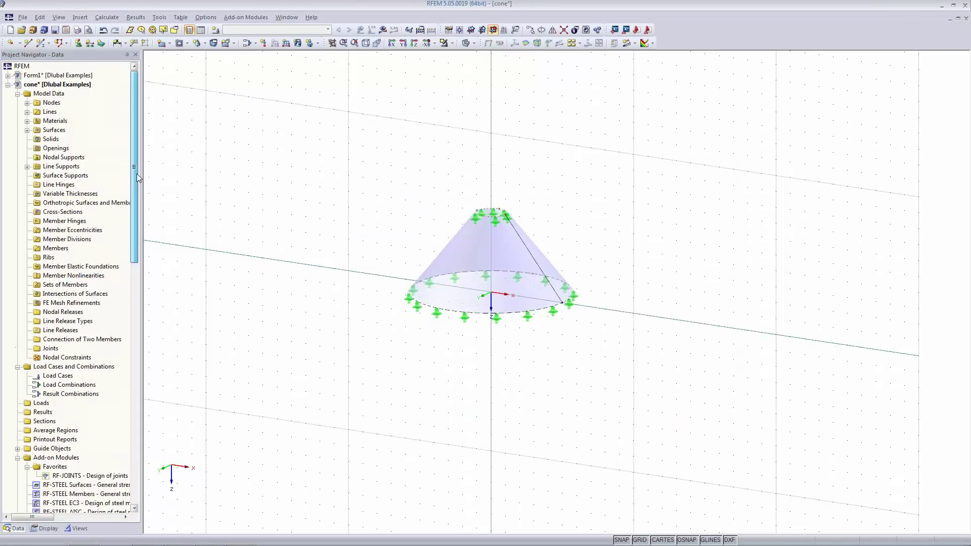
pyautogui.click(74, 86)
pyautogui.rightClick(76, 85)
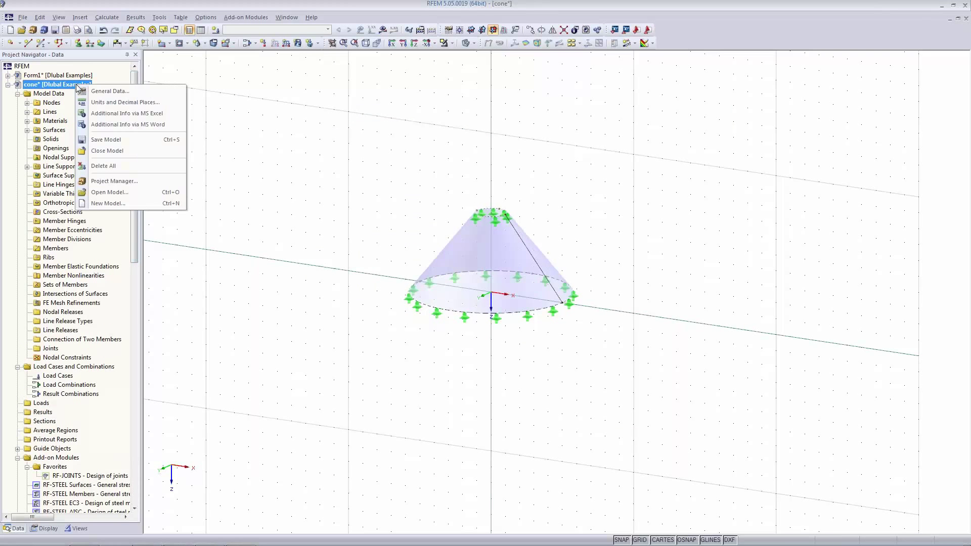
pyautogui.click(124, 94)
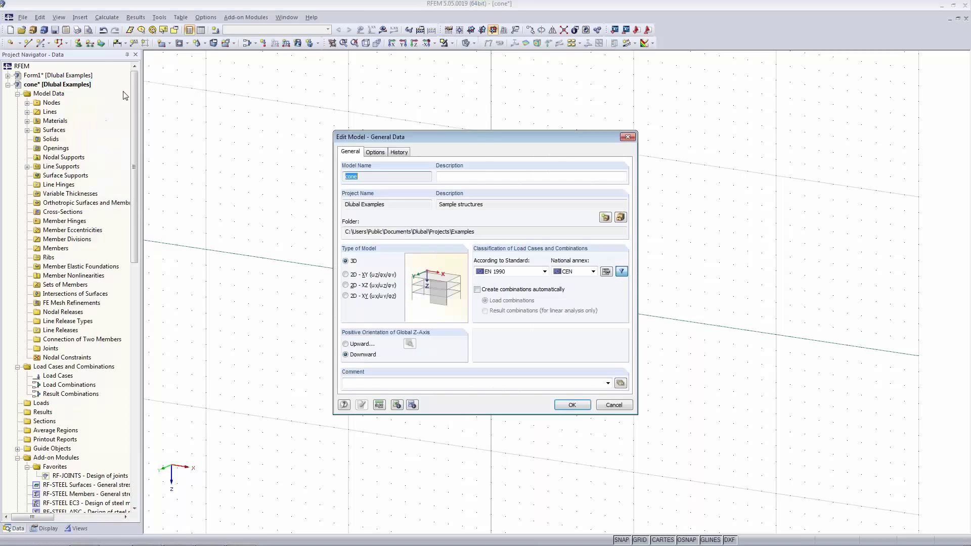
pyautogui.click(379, 153)
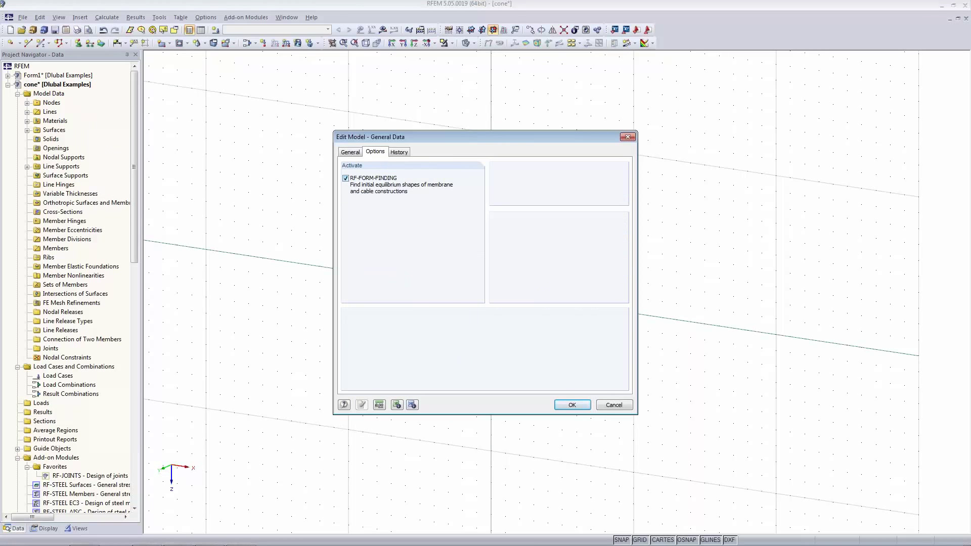
pyautogui.click(569, 405)
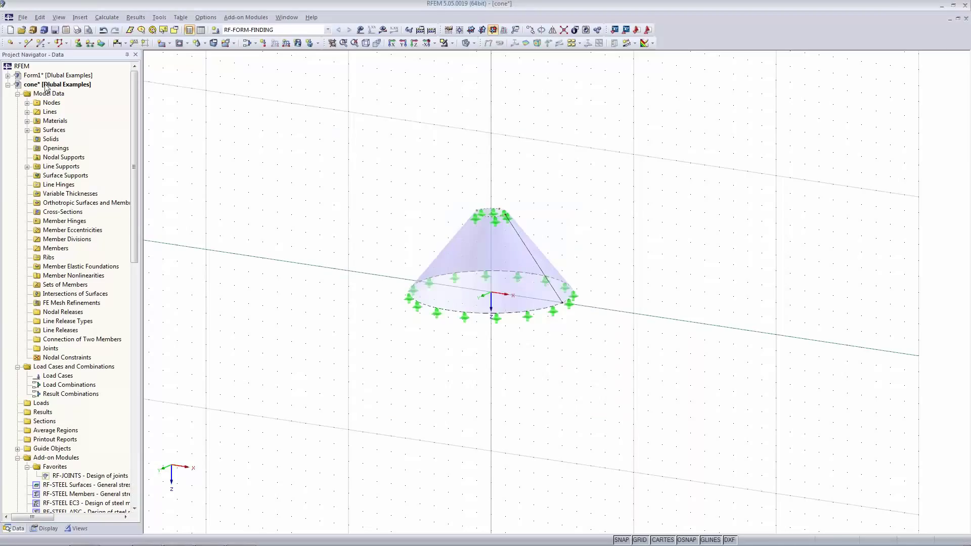
# Accept an isotropic form-finding prestress of 1.0 kN/m along warp and weft for the cone membrane
pyautogui.doubleClick(468, 284)
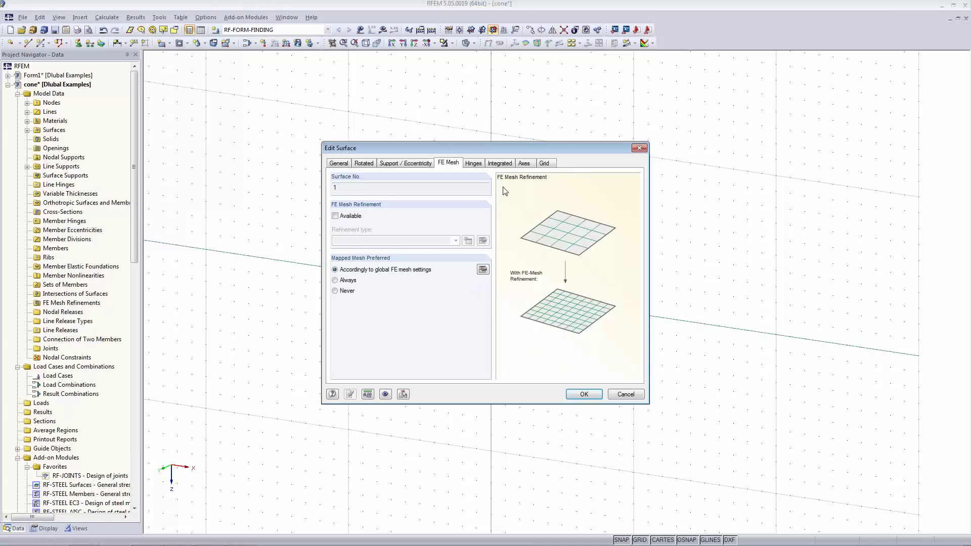
pyautogui.click(331, 165)
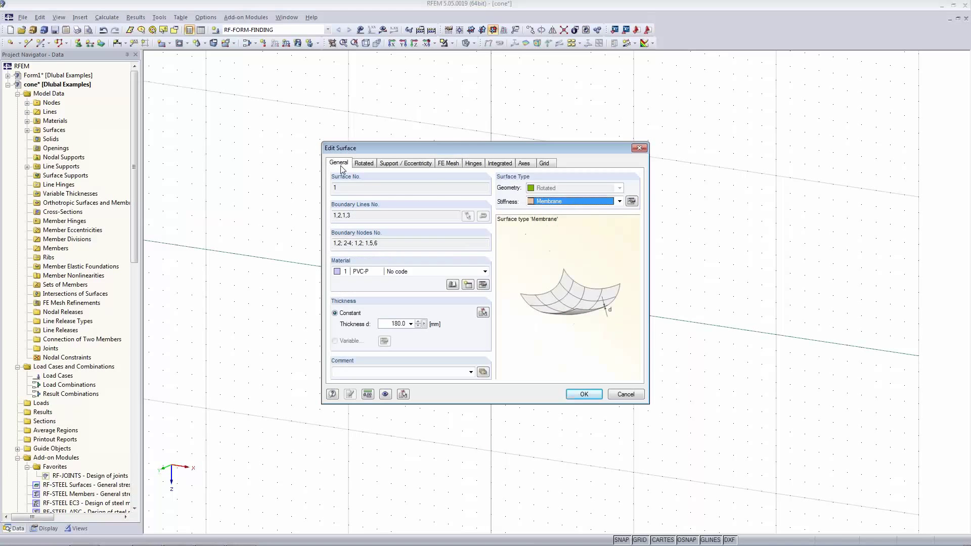
pyautogui.click(631, 201)
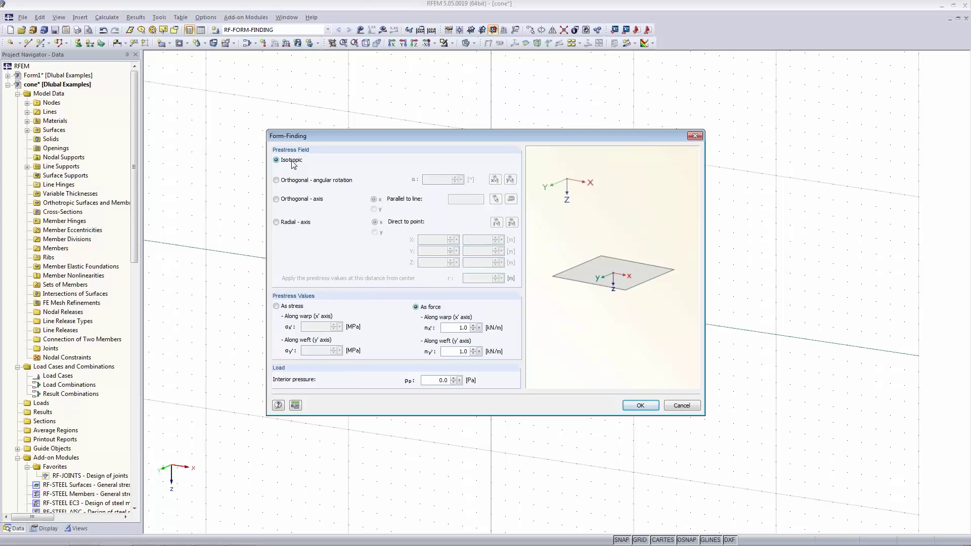
pyautogui.moveTo(377, 141); pyautogui.dragTo(369, 193)
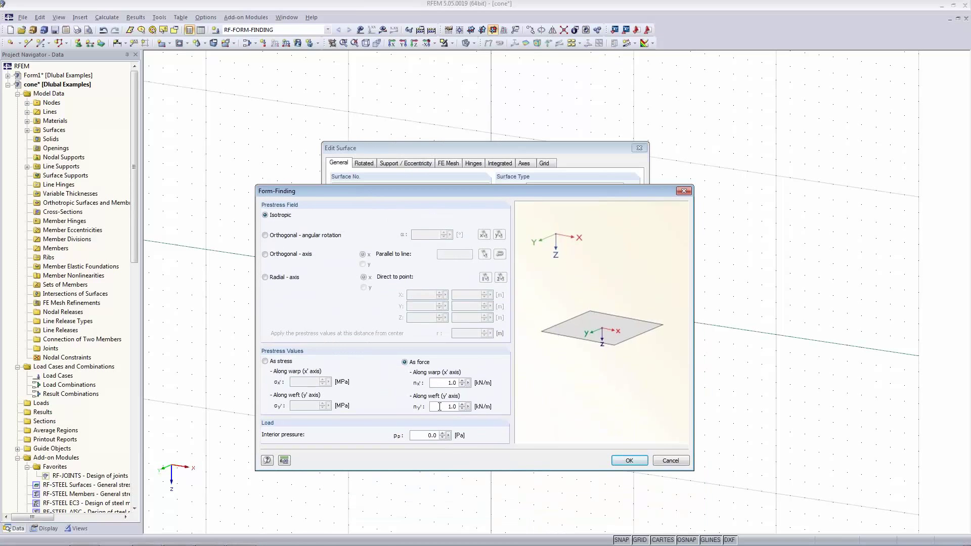
pyautogui.click(629, 461)
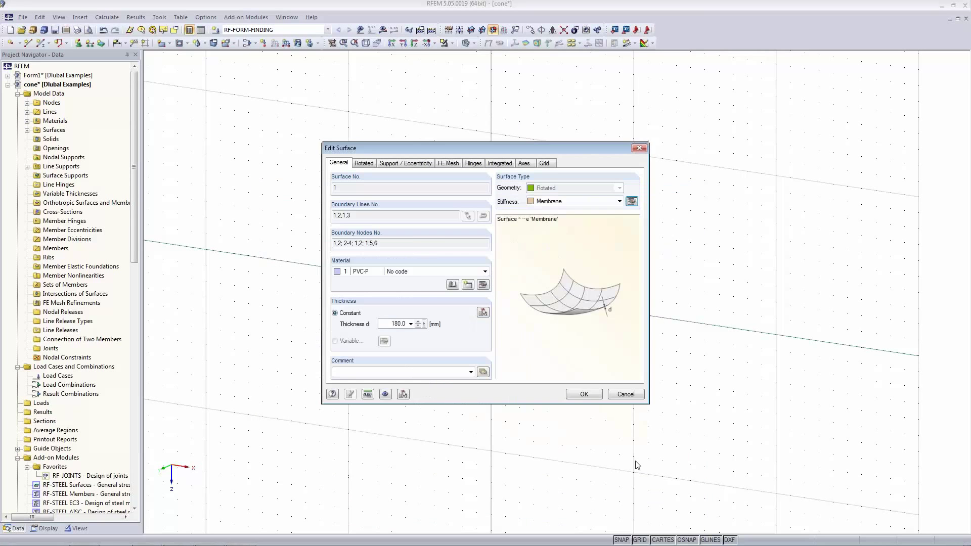
pyautogui.click(596, 394)
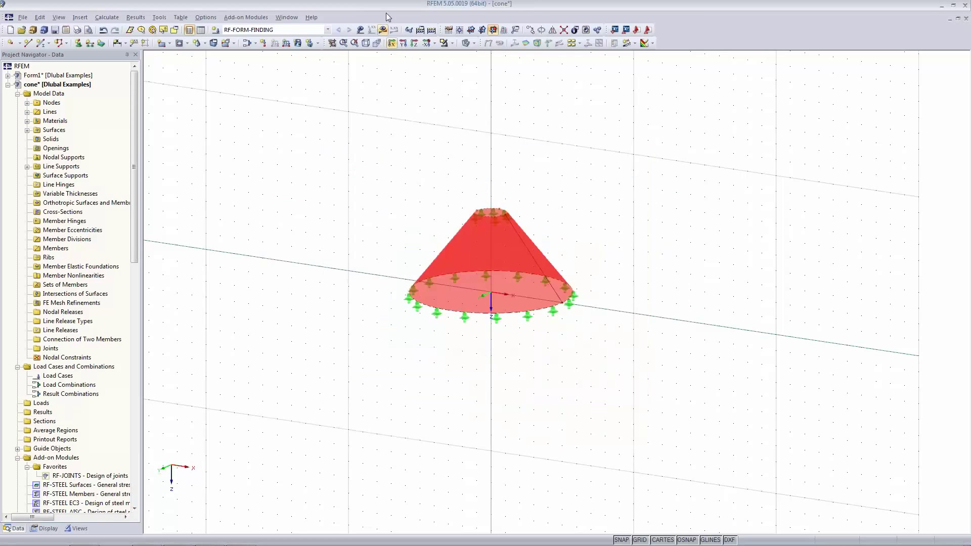
pyautogui.click(386, 156)
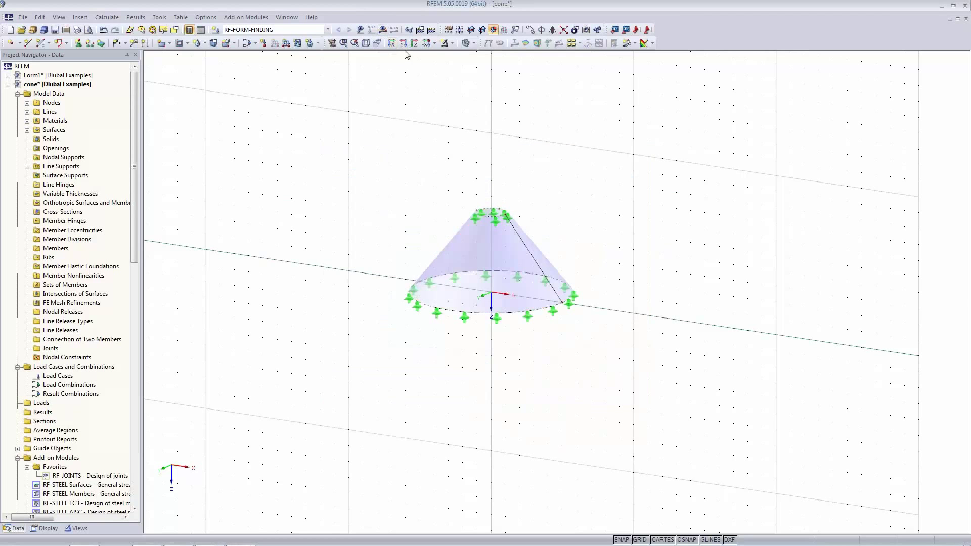
# Set the form-finding calculation to the projection method with 50 iterations for loading prestress
pyautogui.click(421, 31)
pyautogui.click(481, 117)
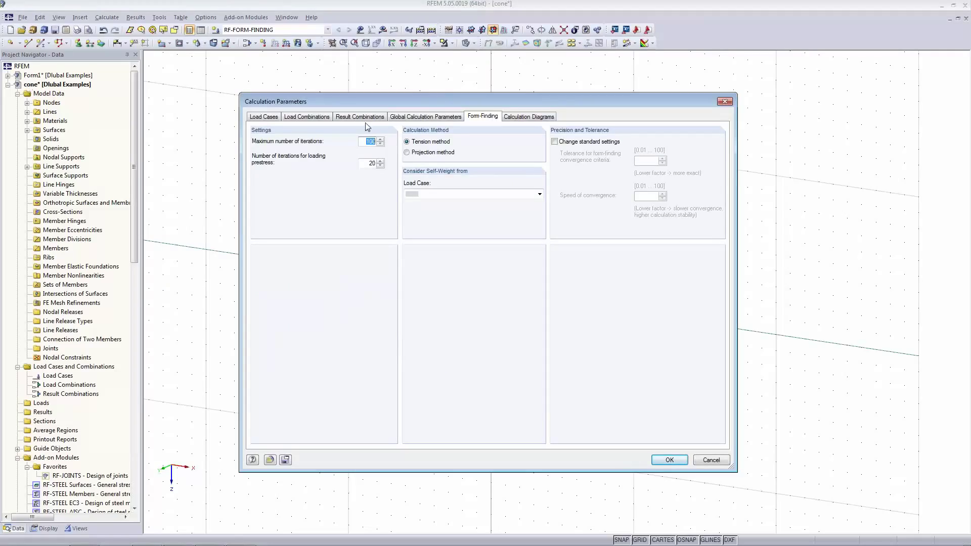
pyautogui.click(421, 154)
pyautogui.doubleClick(371, 163)
pyautogui.write('50')
pyautogui.press('Tab')
pyautogui.click(669, 459)
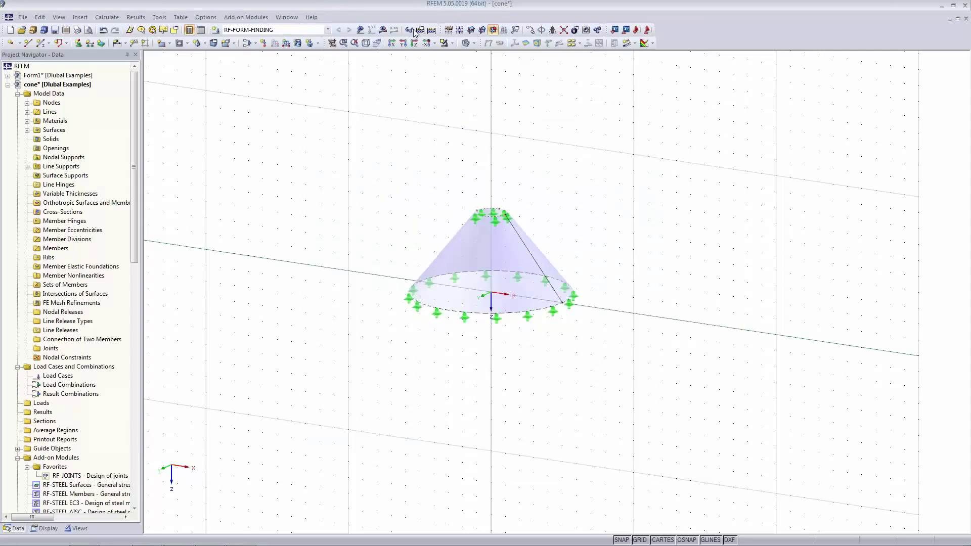
# Calculate the RF-FORM-FINDING results and set the deformation display factor to 0
pyautogui.click(383, 30)
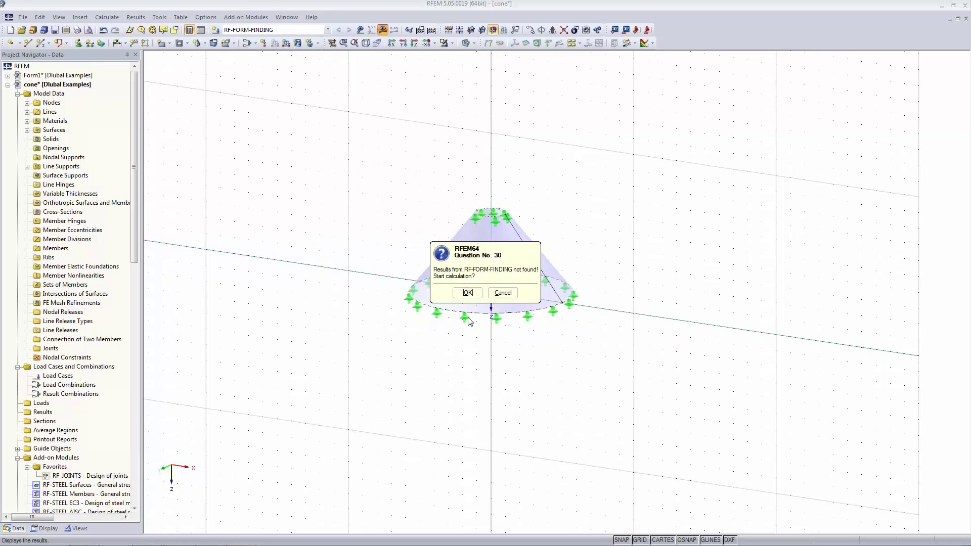
pyautogui.press('Return')
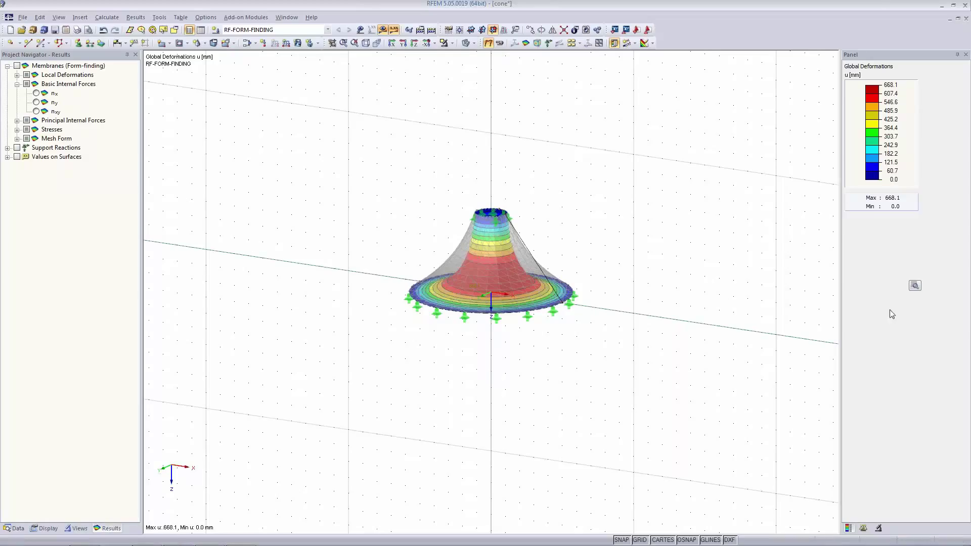
pyautogui.moveTo(841, 541)
pyautogui.click(863, 528)
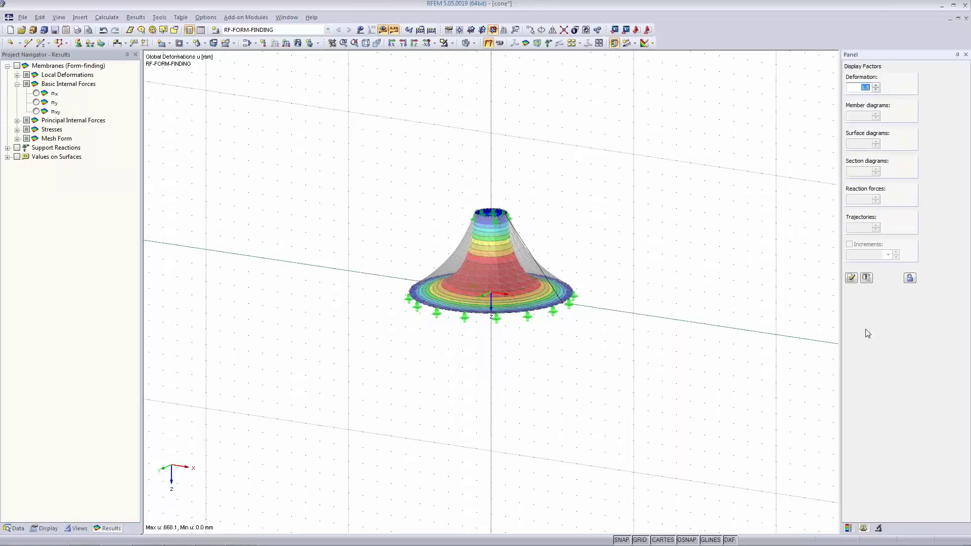
pyautogui.write('0')
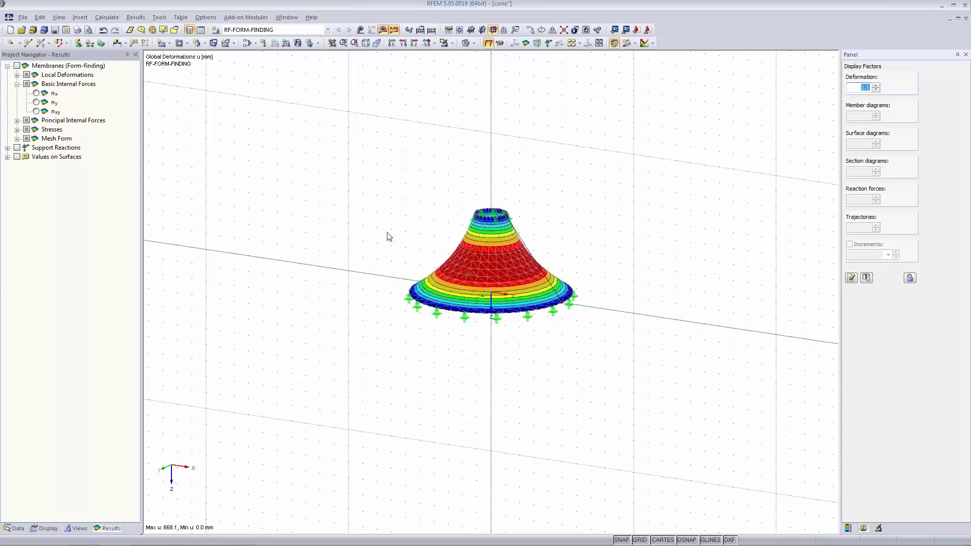
# Examine the n-x and n-y basic internal forces on the form-found cone with the colour scale shown
pyautogui.click(848, 528)
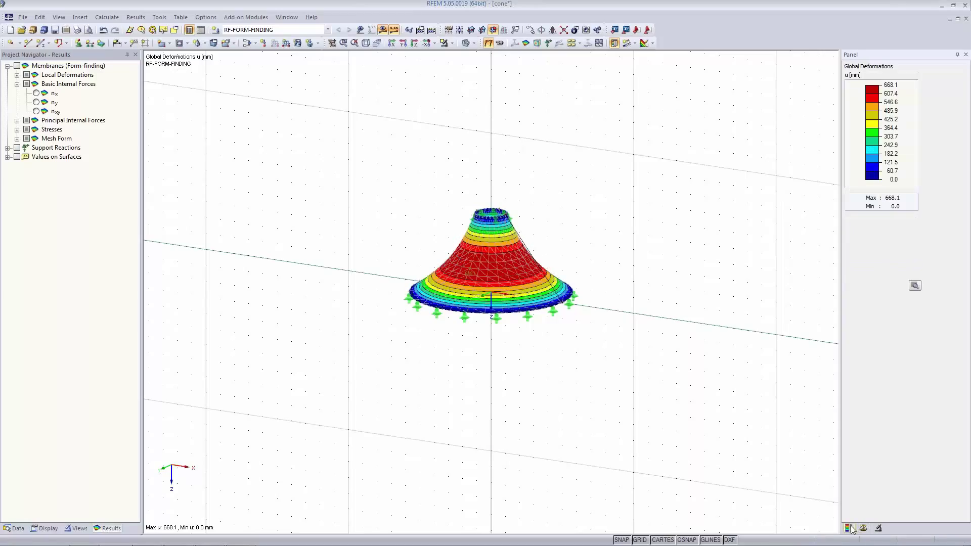
pyautogui.click(36, 93)
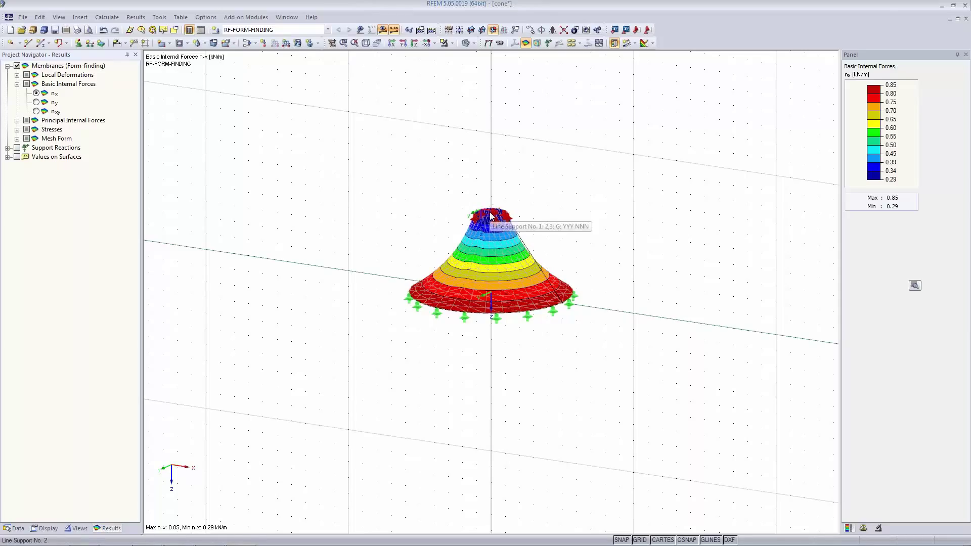
pyautogui.click(38, 102)
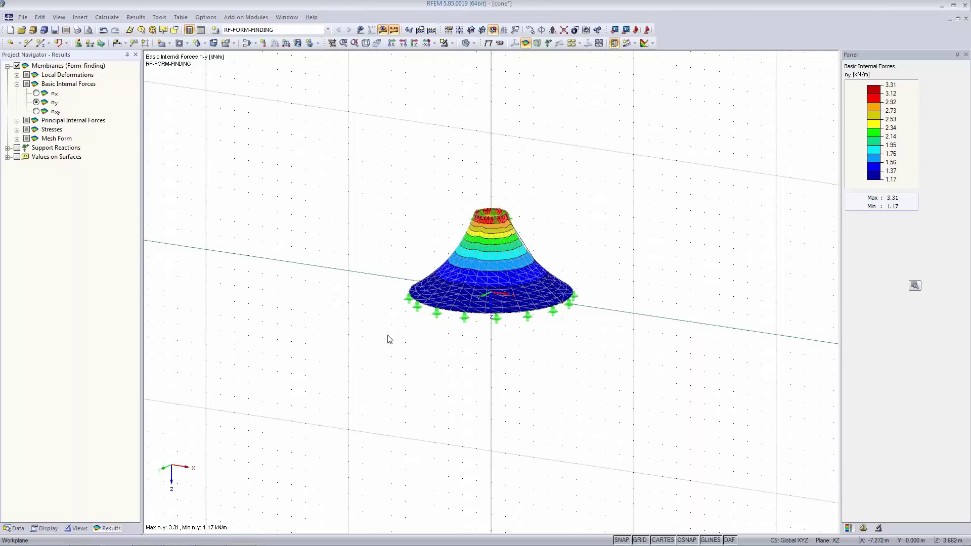
# Switch the form-finding calculation to the tension method and accept deleting the existing results
pyautogui.click(421, 30)
pyautogui.click(477, 119)
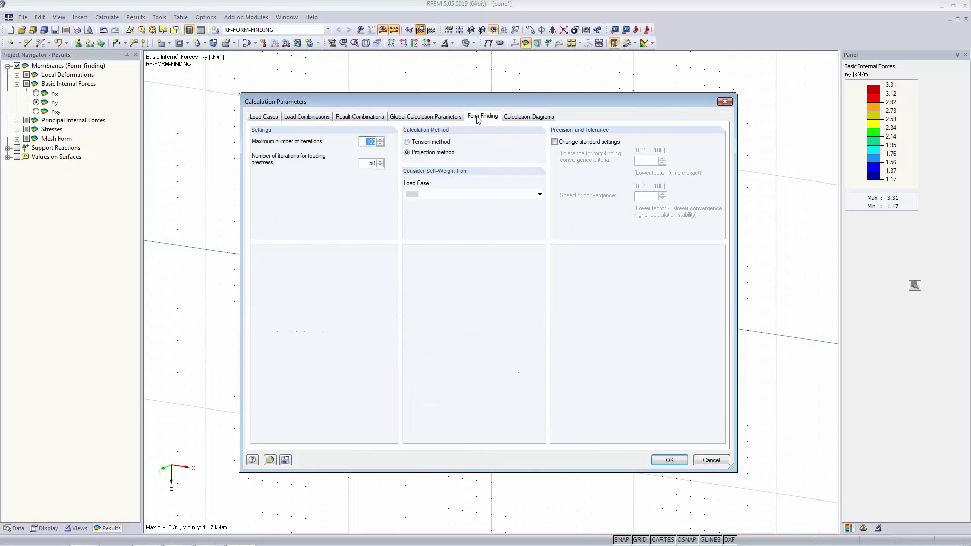
pyautogui.click(408, 142)
pyautogui.click(669, 460)
pyautogui.click(470, 306)
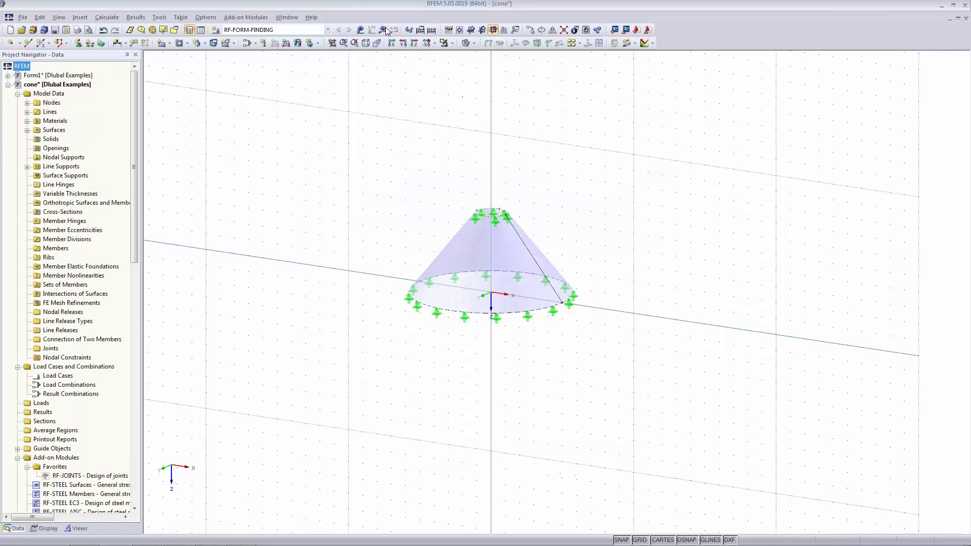
# Calculate RF-FORM-FINDING with the tension method and examine the resulting cone shape and its n-y basic internal forces
pyautogui.click(386, 30)
pyautogui.click(471, 295)
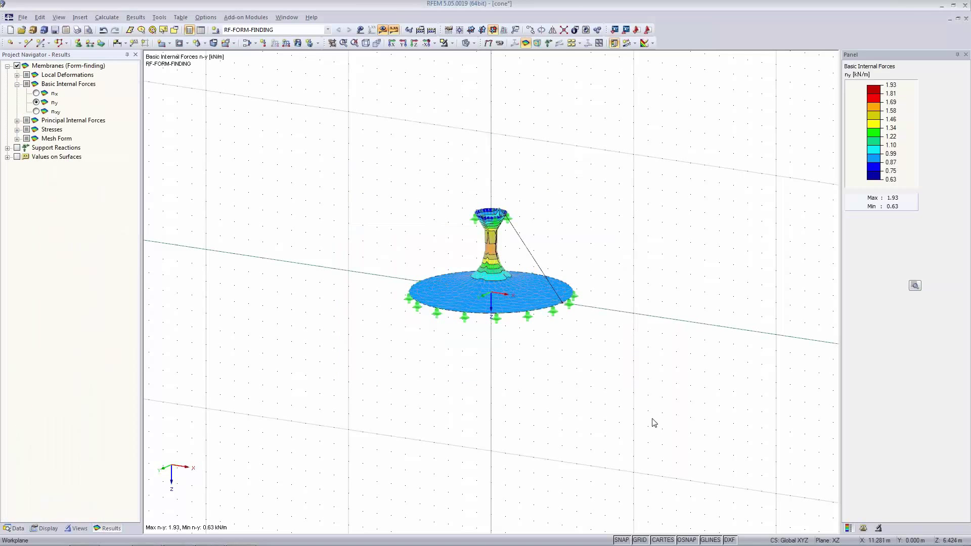
pyautogui.scroll(5, 537, 239)
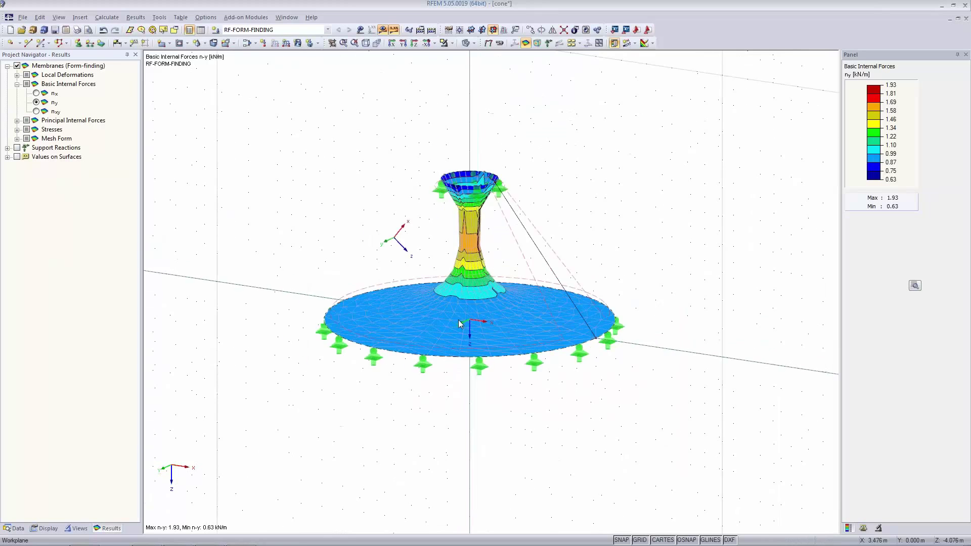
pyautogui.moveTo(753, 208); pyautogui.dragTo(752, 247, button='middle')
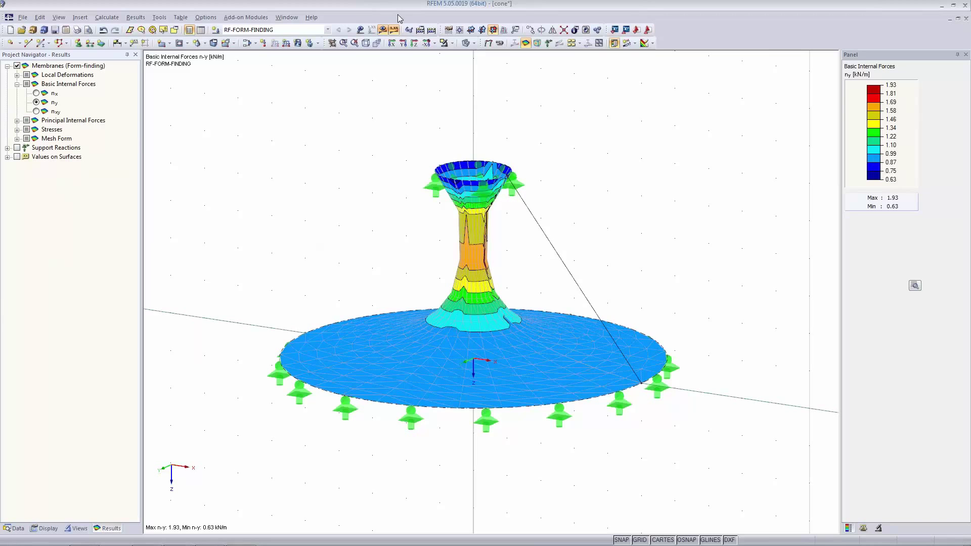
# Set the form-finding calculation to the projection method with 60 iterations for loading prestress and recalculate the cone's results
pyautogui.click(420, 31)
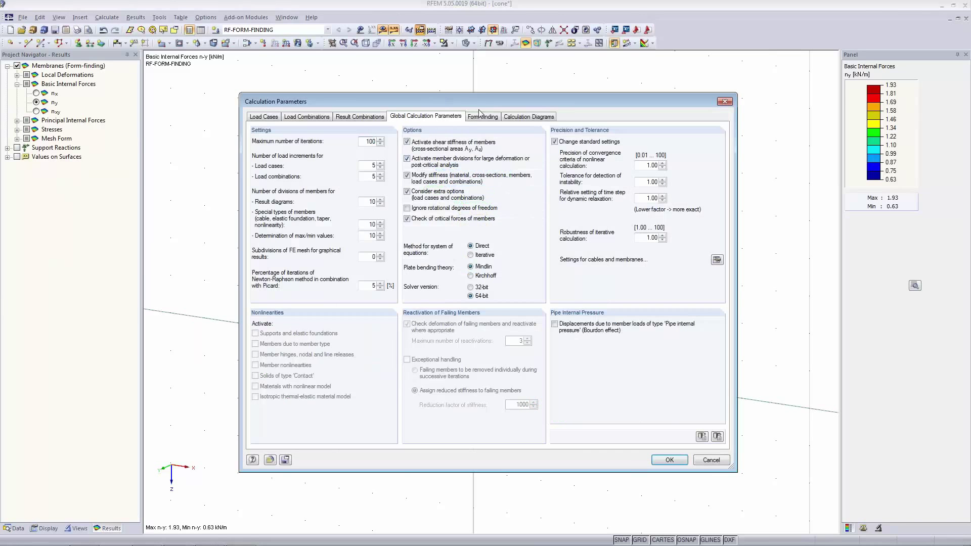
pyautogui.click(483, 116)
pyautogui.click(436, 153)
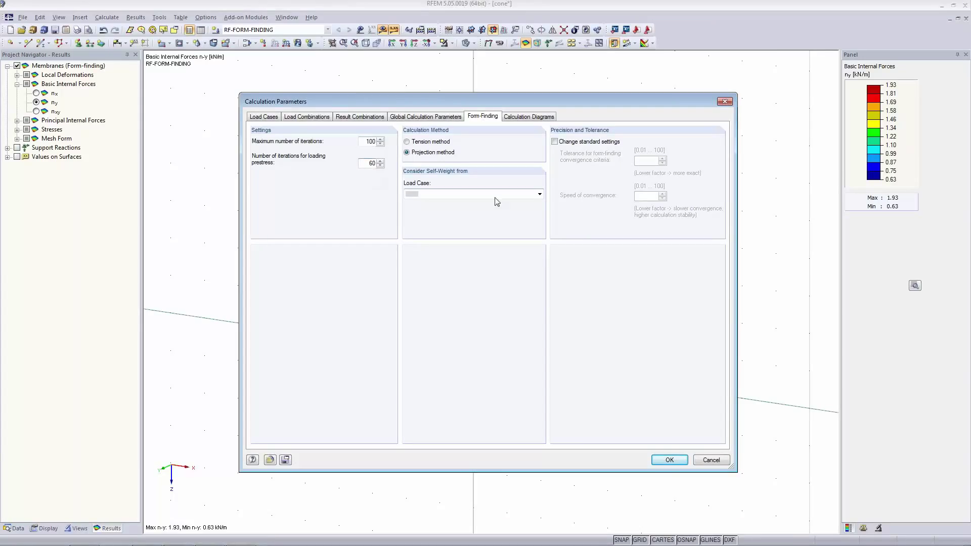
pyautogui.click(676, 459)
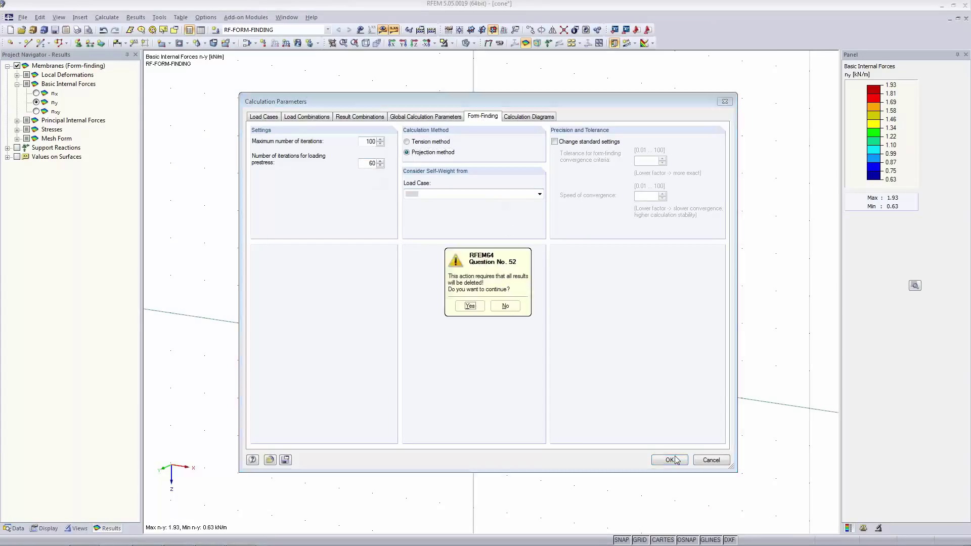
pyautogui.click(470, 305)
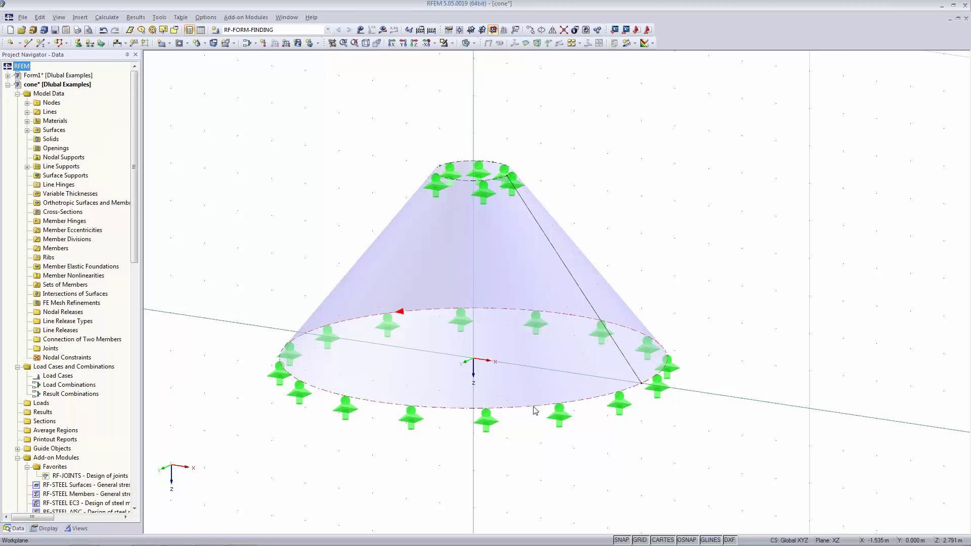
pyautogui.click(383, 30)
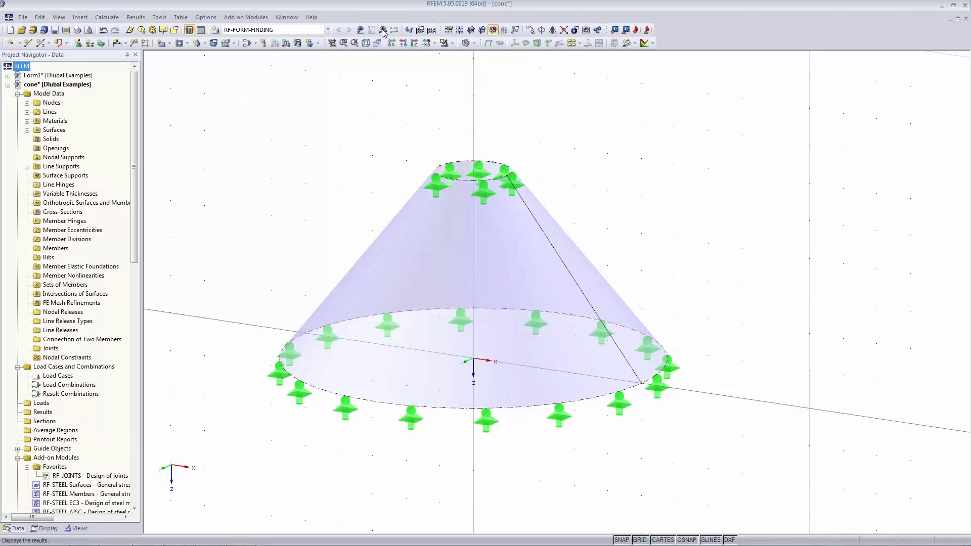
pyautogui.click(475, 292)
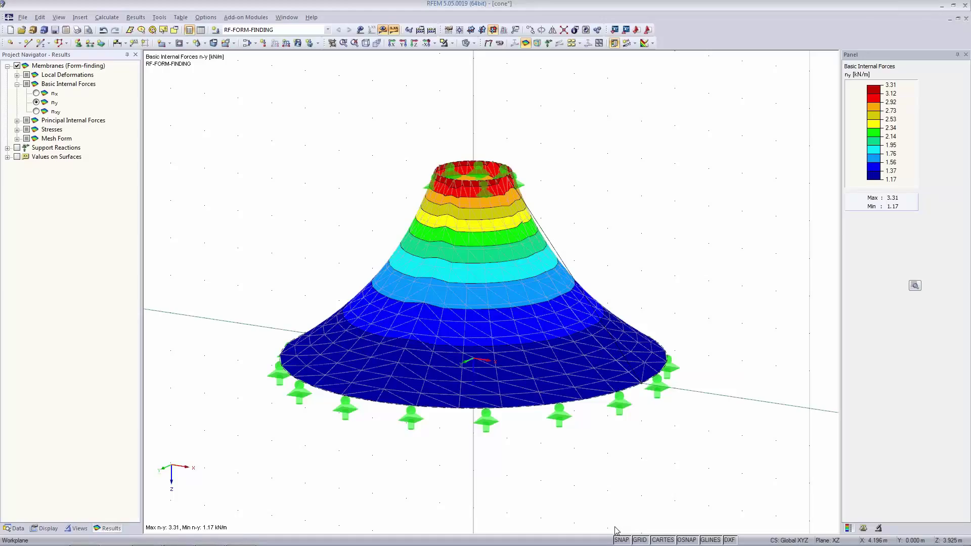
# Open the RFEM model "Steel construction with membrane roof" from the network home drive H:
pyautogui.click(22, 30)
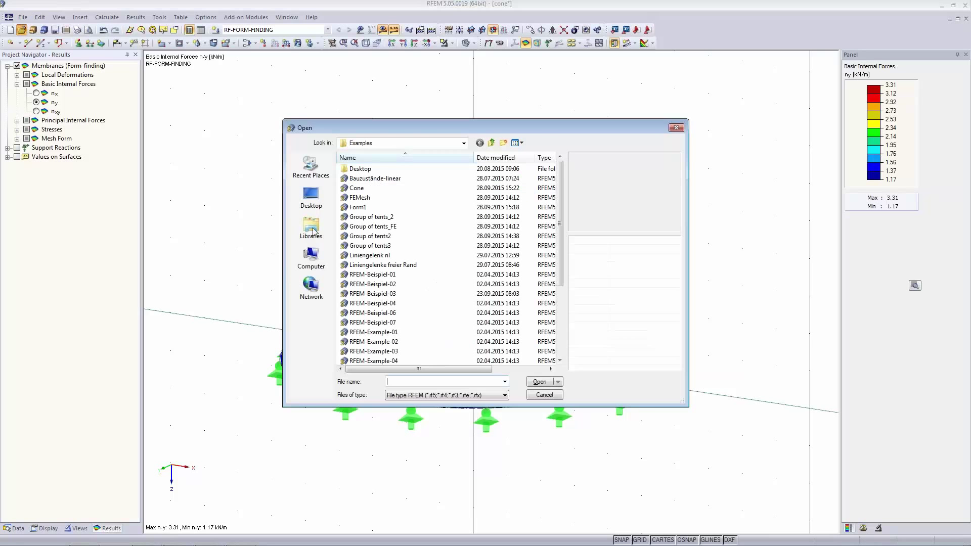
pyautogui.click(311, 260)
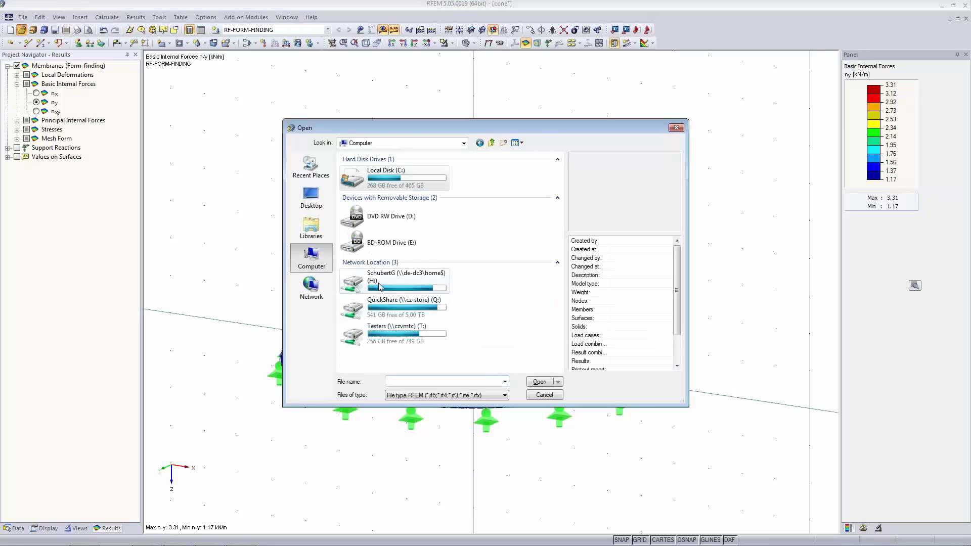
pyautogui.doubleClick(362, 319)
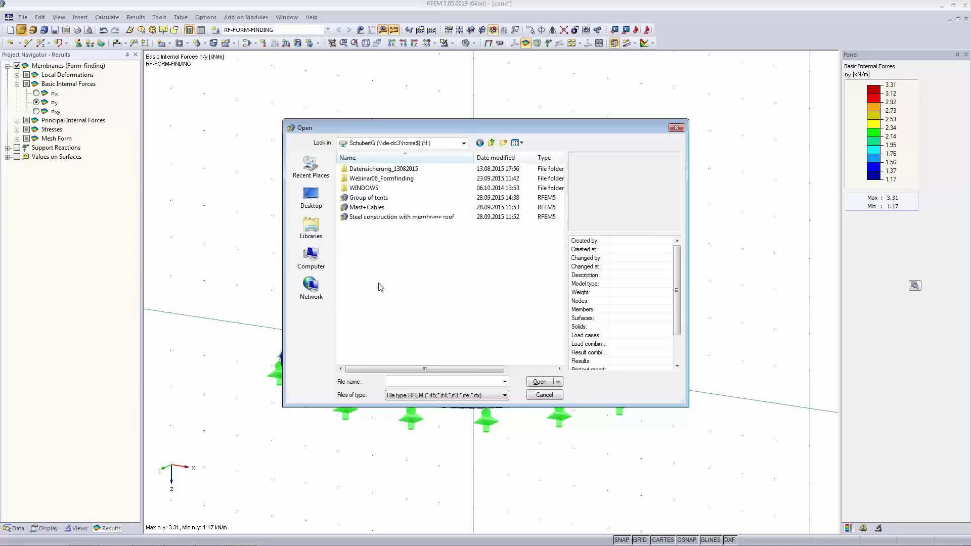
pyautogui.click(374, 208)
pyautogui.click(373, 217)
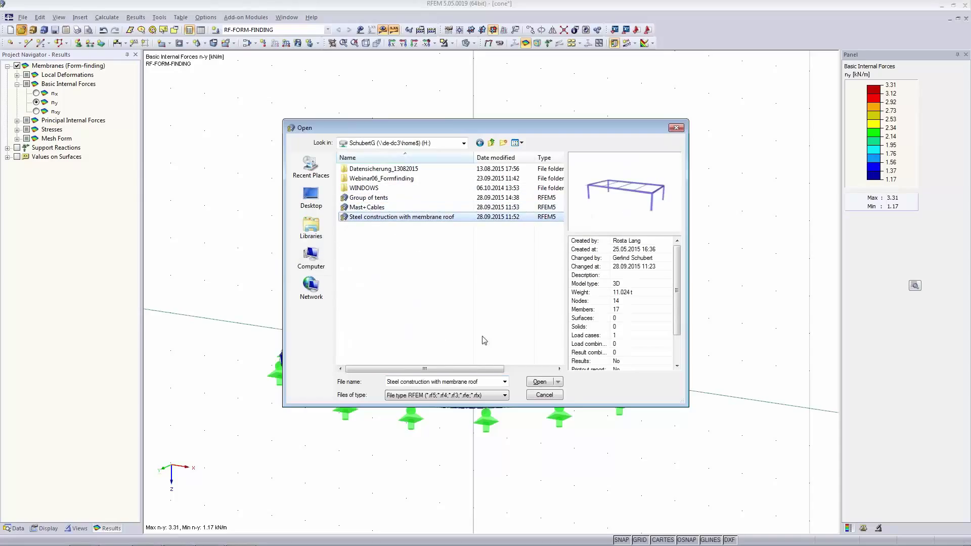
pyautogui.click(537, 382)
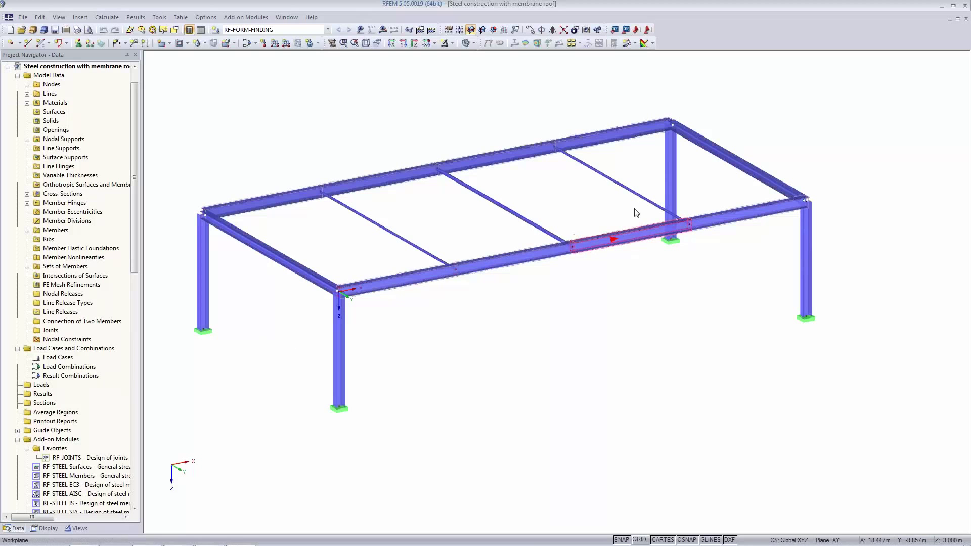
# Define a new beam member with the cross-section RO 139.7x10.0 in Steel S 235 for graphical placement
pyautogui.click(40, 44)
pyautogui.click(428, 320)
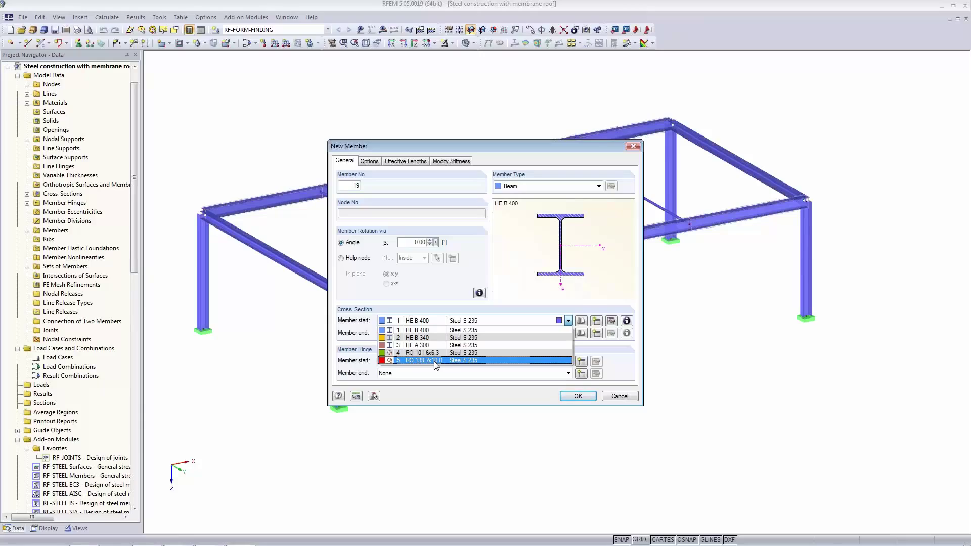
pyautogui.click(434, 361)
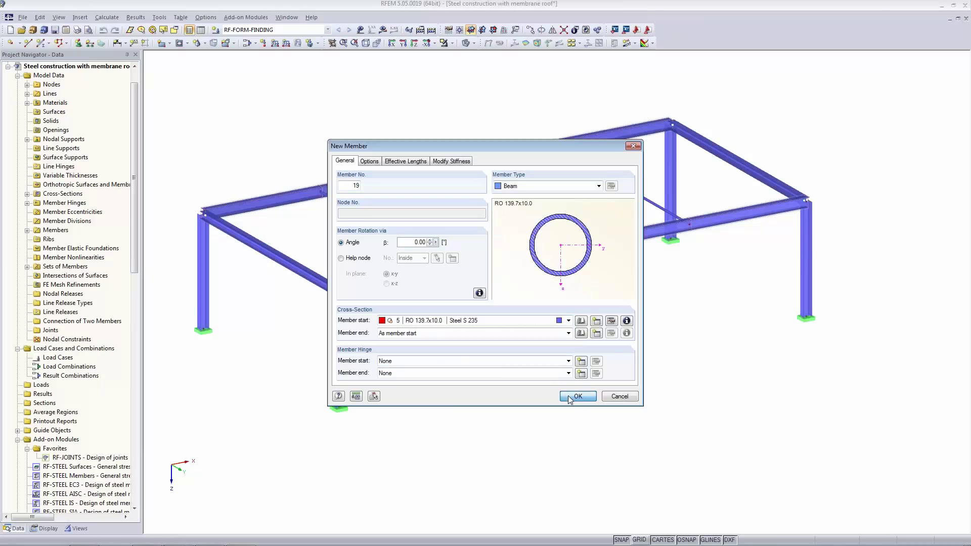
pyautogui.click(571, 397)
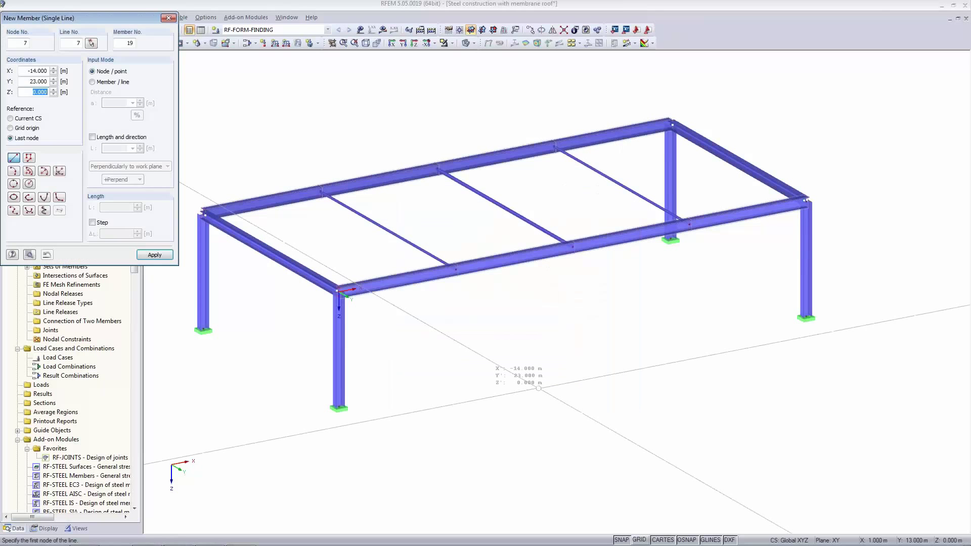
# Try to draw a 180° arc member hanging below the middle cross beam between its two ends, and undo it
pyautogui.click(29, 172)
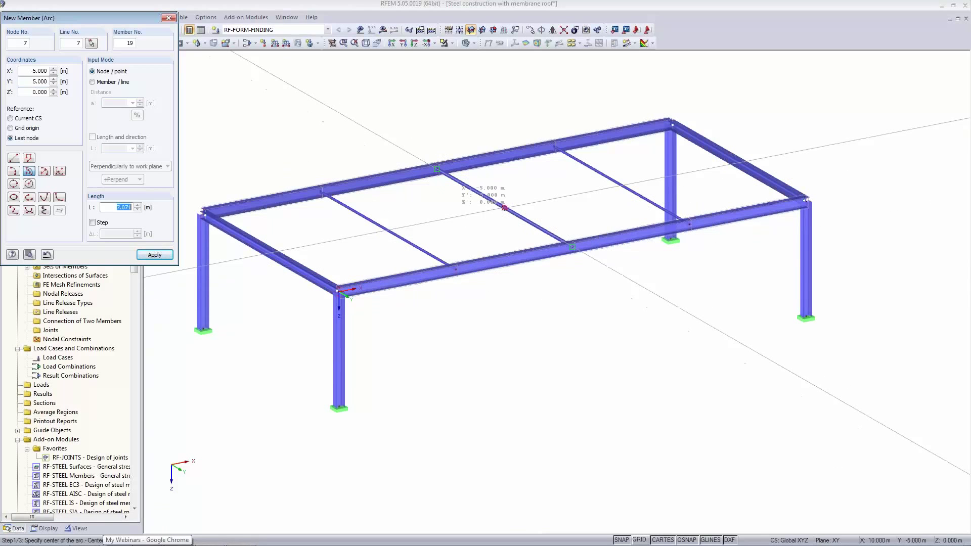
pyautogui.click(572, 246)
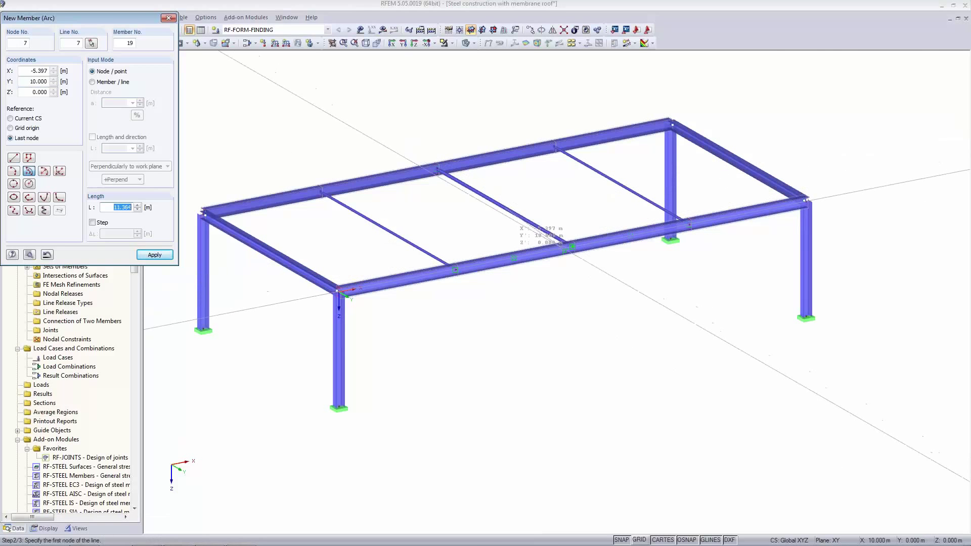
pyautogui.click(572, 247)
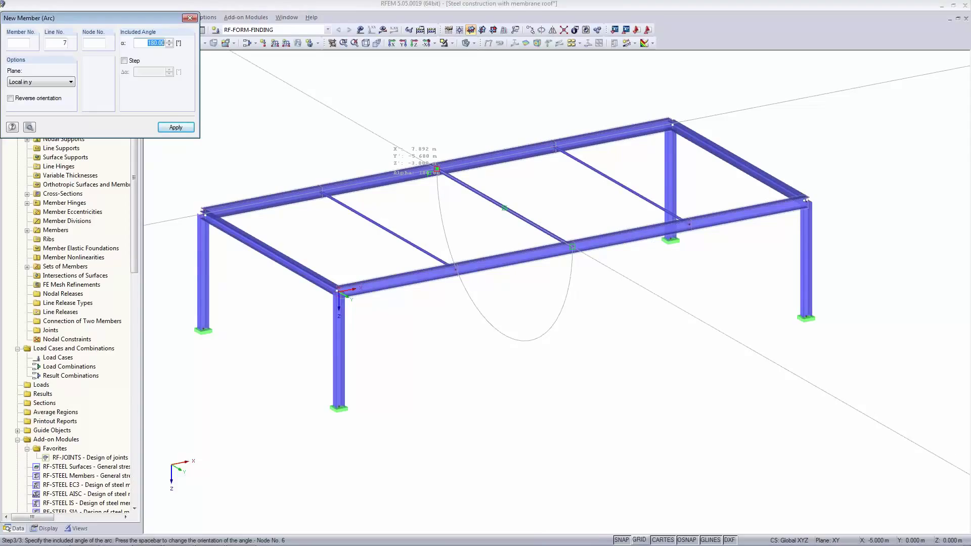
pyautogui.press('space')
pyautogui.press('space')
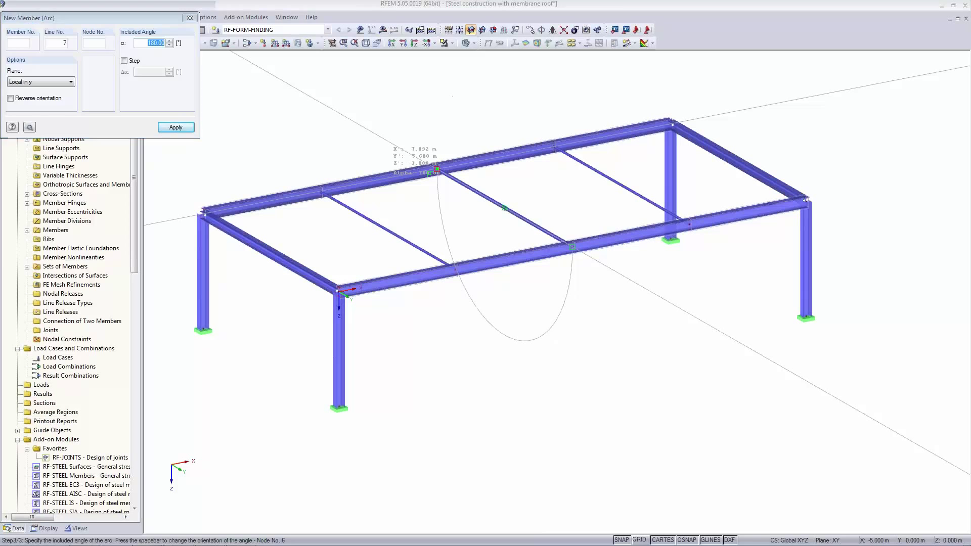
pyautogui.click(436, 169)
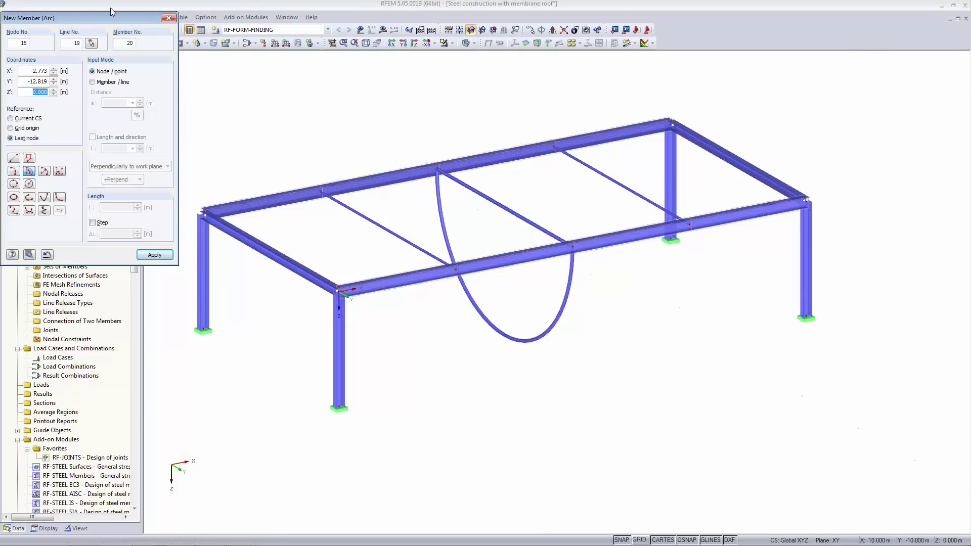
pyautogui.moveTo(114, 19); pyautogui.dragTo(118, 89)
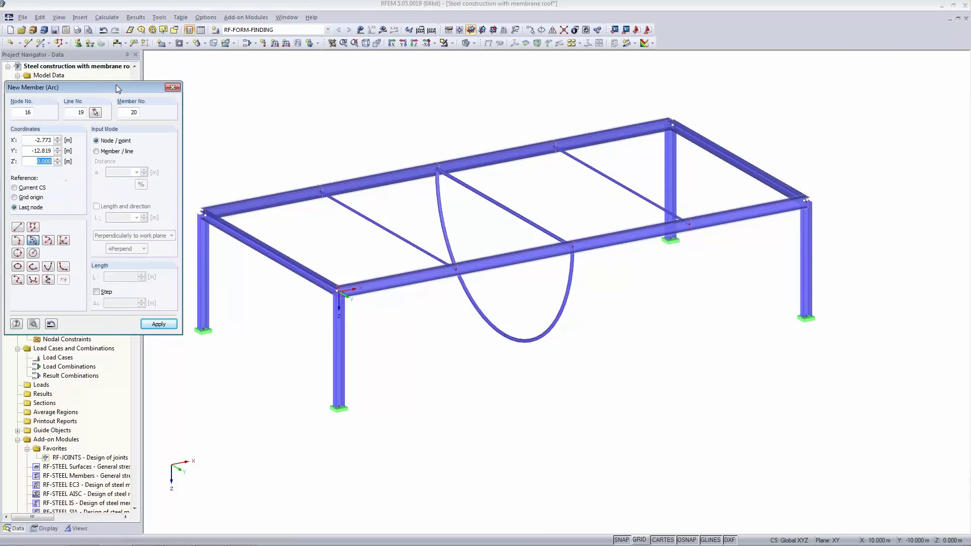
pyautogui.click(104, 30)
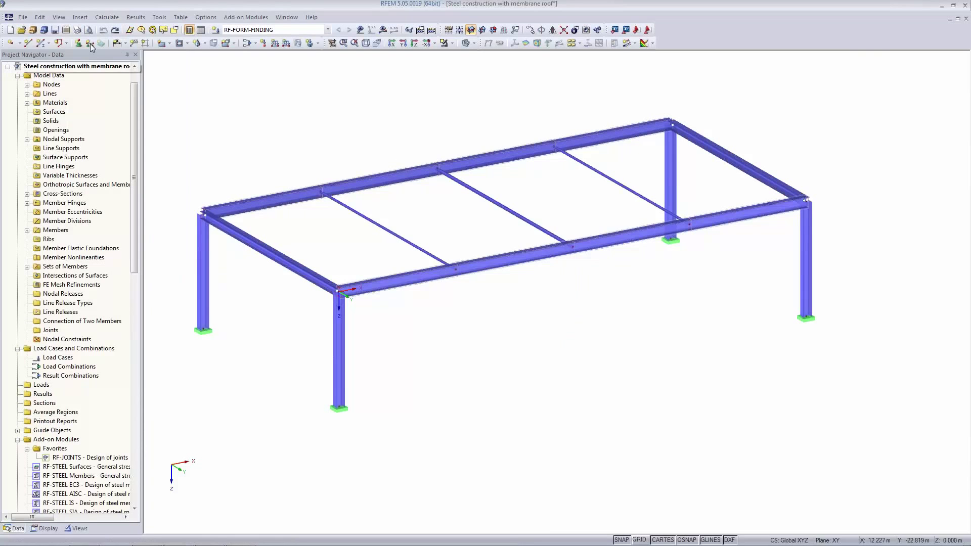
# Draw a semicircular RO 139.7x10.0 arc member rising above the middle cross beam, centred on its midpoint and joining its two ends
pyautogui.click(41, 43)
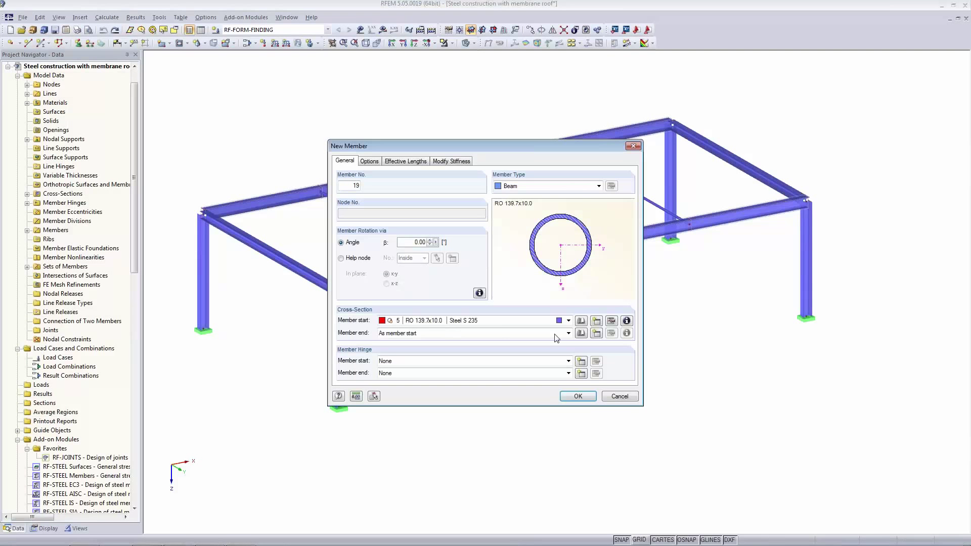
pyautogui.click(578, 396)
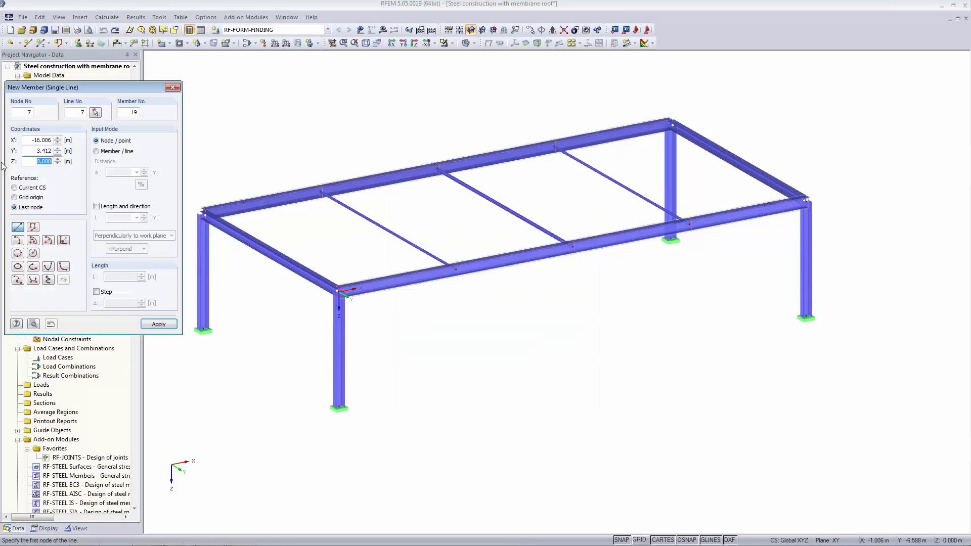
pyautogui.click(33, 241)
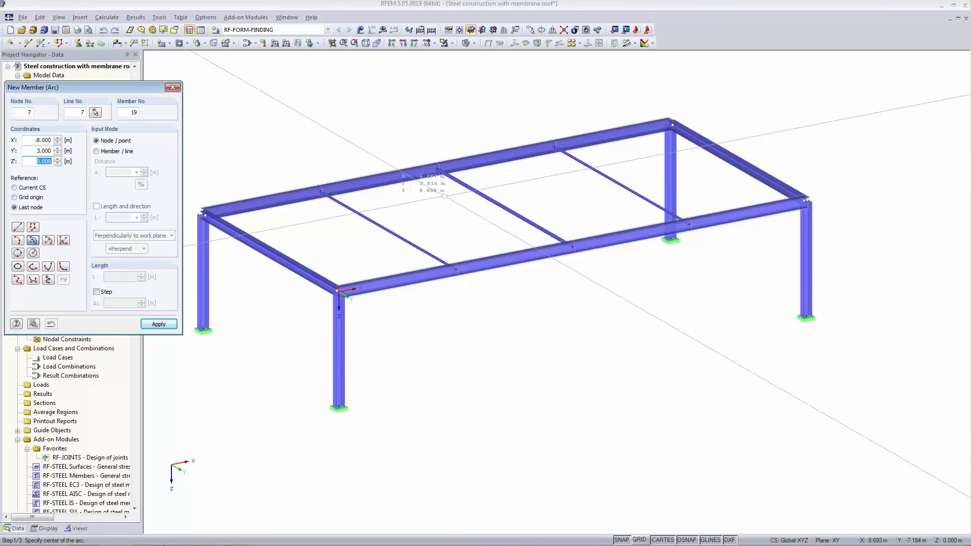
pyautogui.click(514, 258)
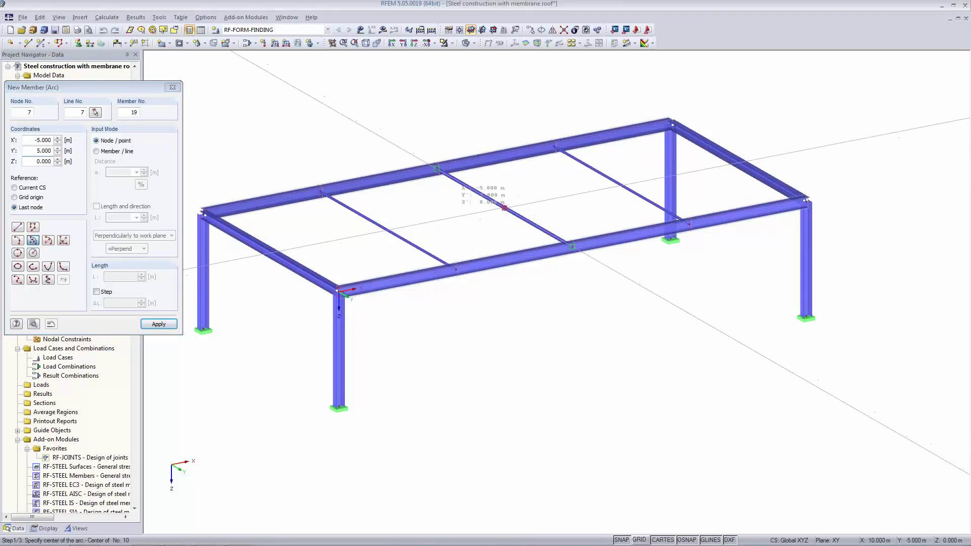
pyautogui.click(573, 247)
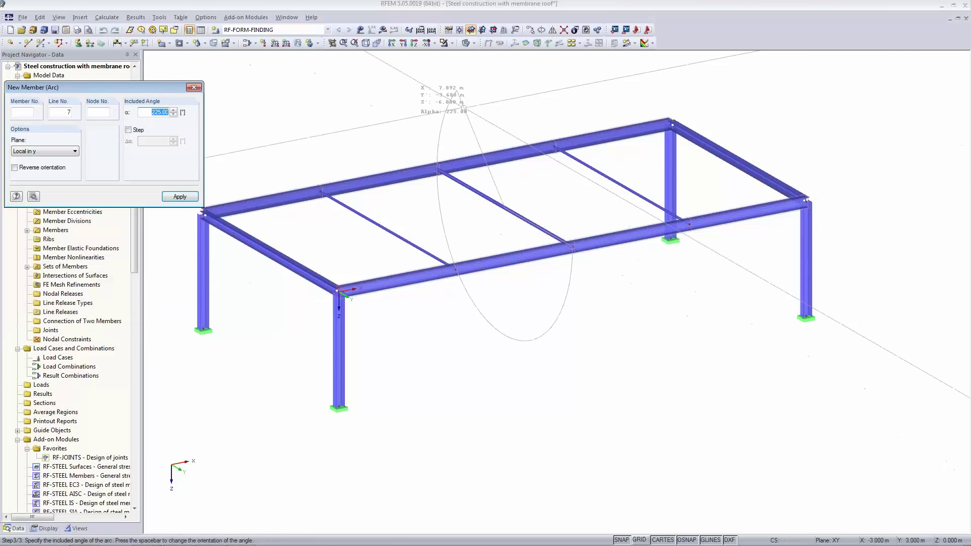
pyautogui.click(437, 169)
pyautogui.press('Escape')
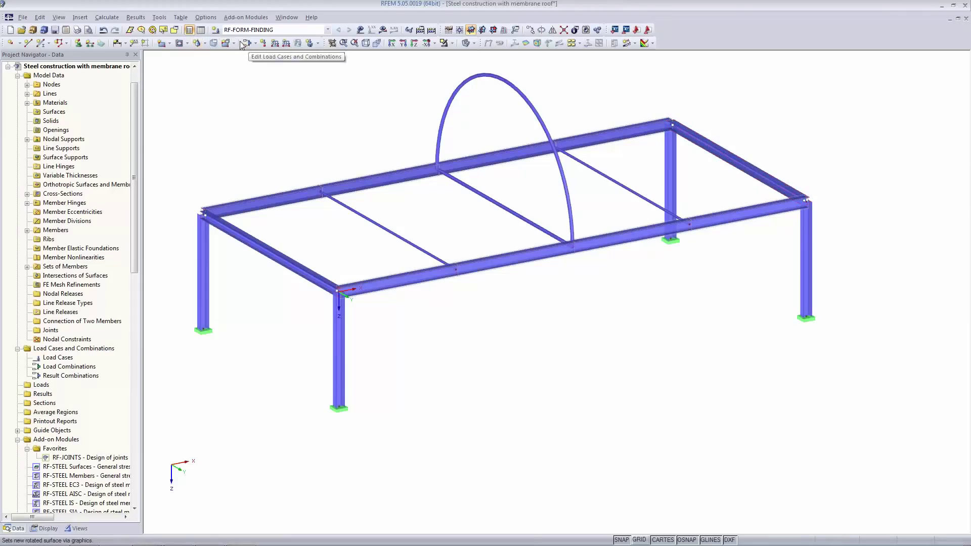
# Start a new graphically placed quadrangle surface and set its stiffness type to Membrane - Orthotropic
pyautogui.click(79, 18)
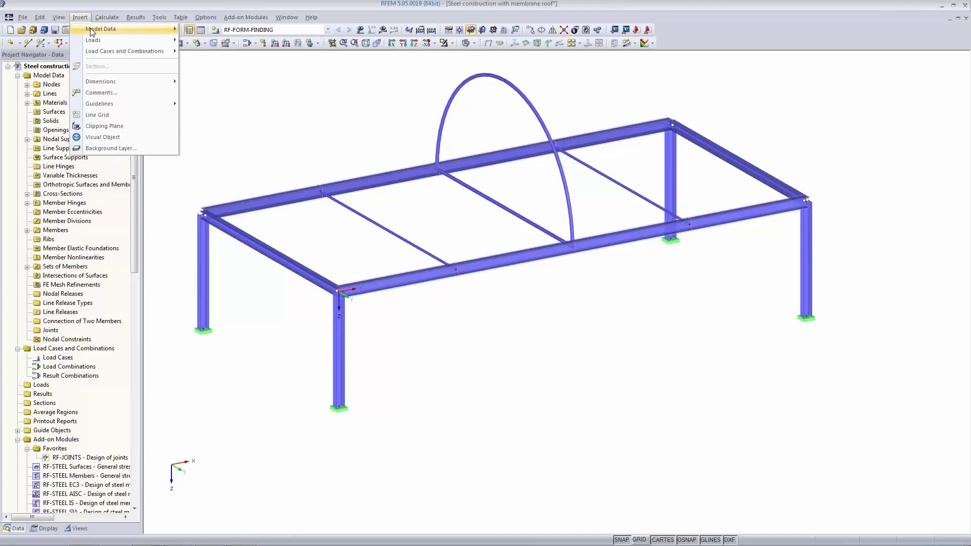
pyautogui.moveTo(87, 30)
pyautogui.moveTo(243, 63)
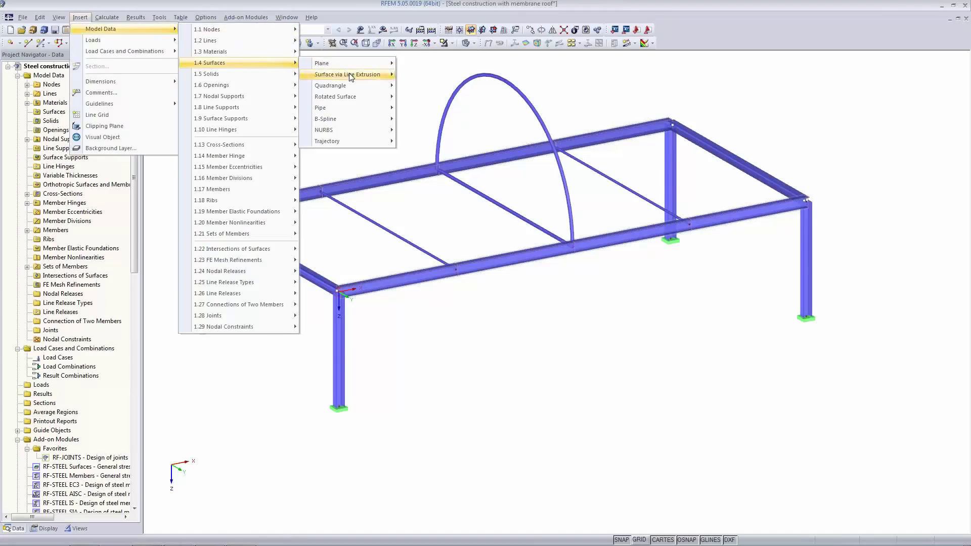
pyautogui.moveTo(348, 85)
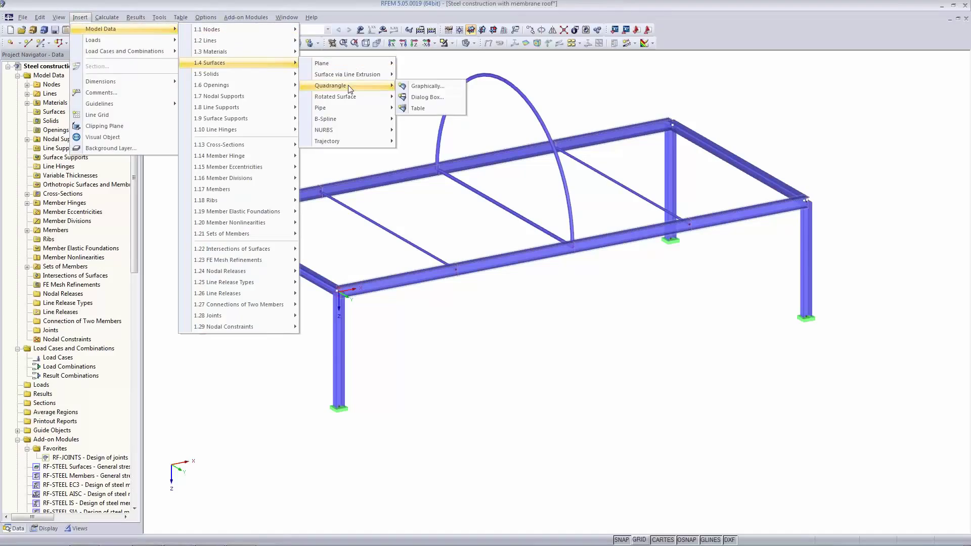
pyautogui.click(417, 86)
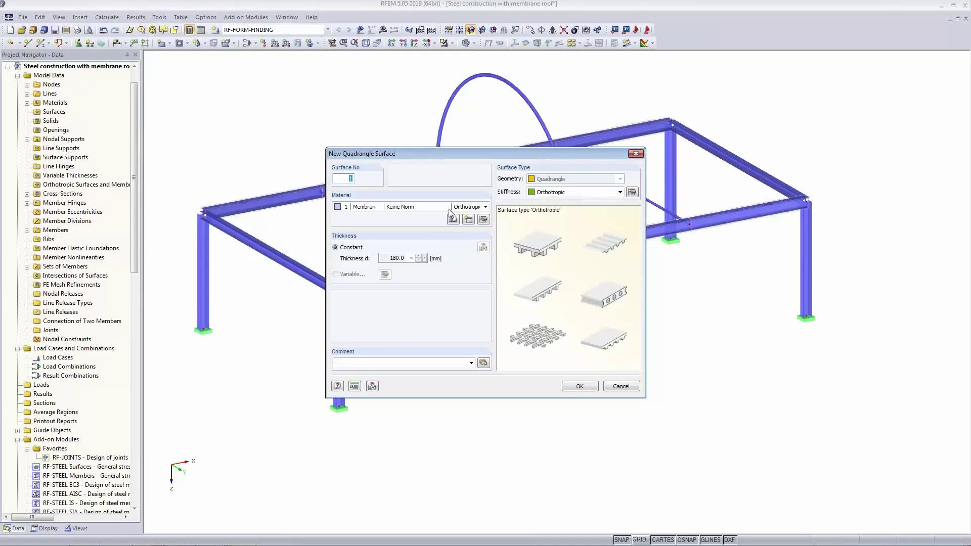
pyautogui.click(564, 194)
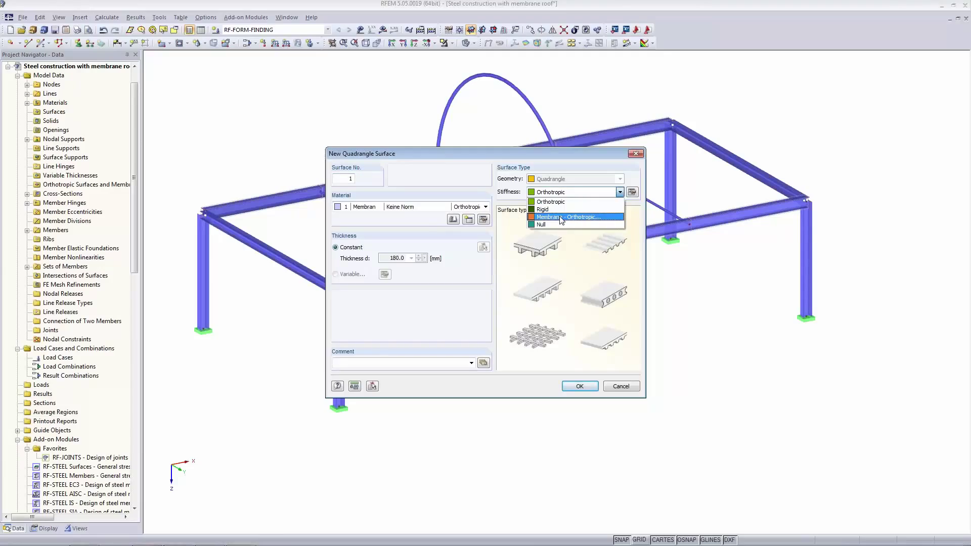
pyautogui.click(561, 217)
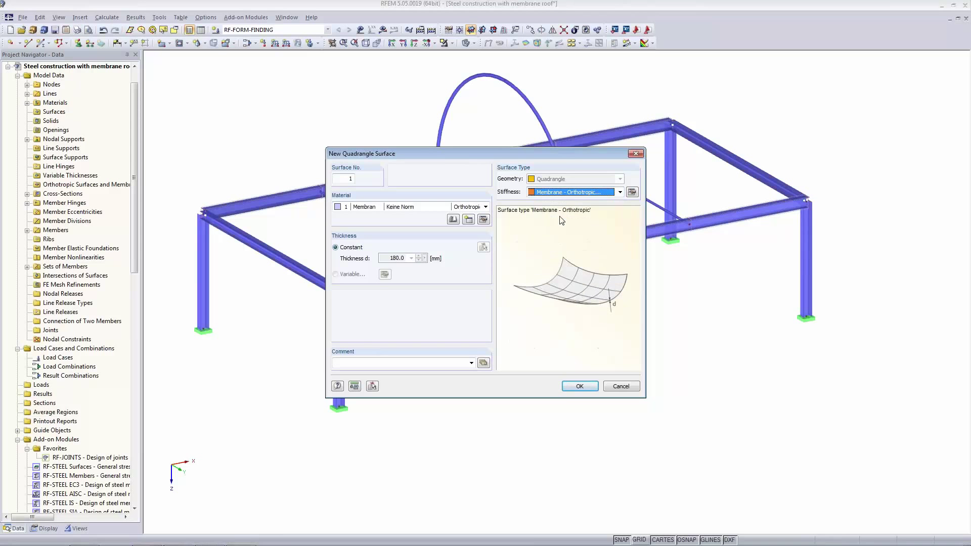
pyautogui.click(632, 192)
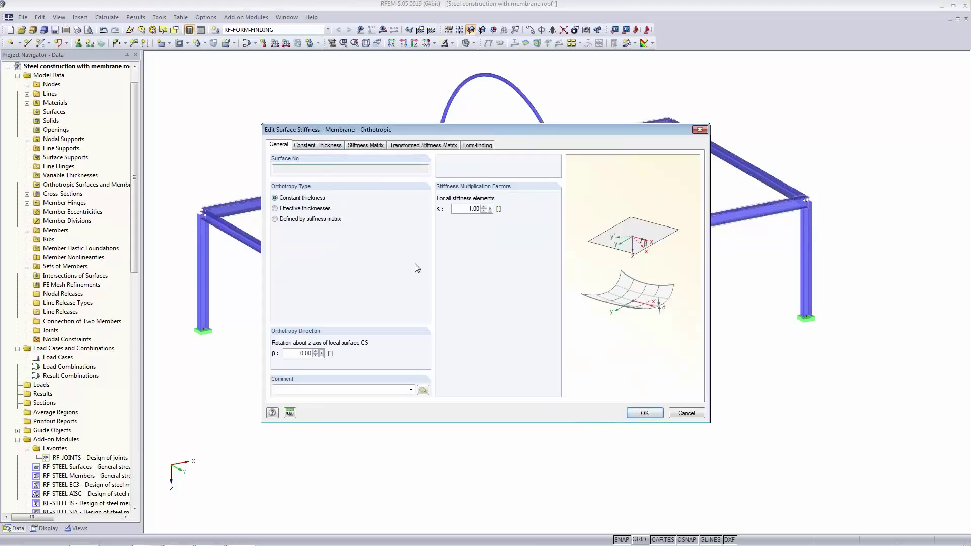
pyautogui.click(317, 145)
pyautogui.click(304, 353)
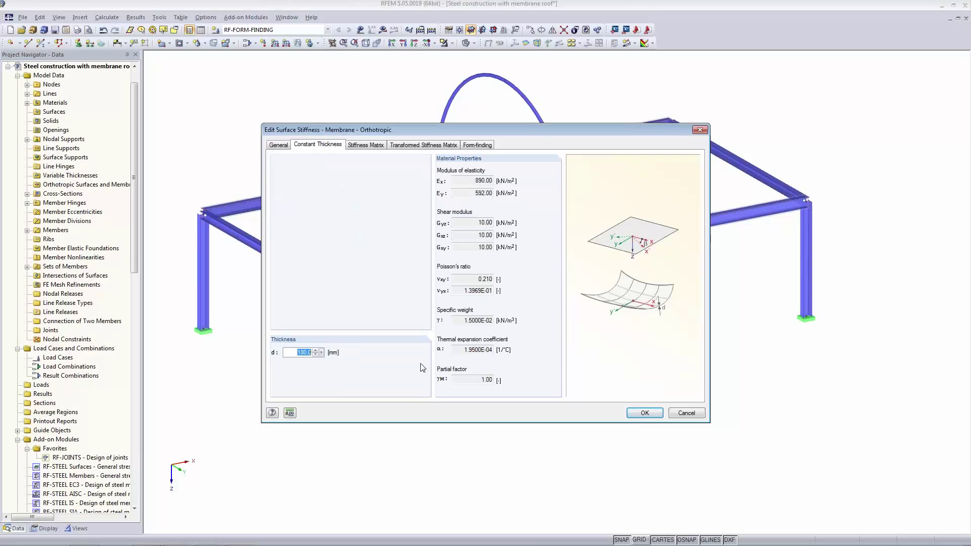
pyautogui.click(678, 411)
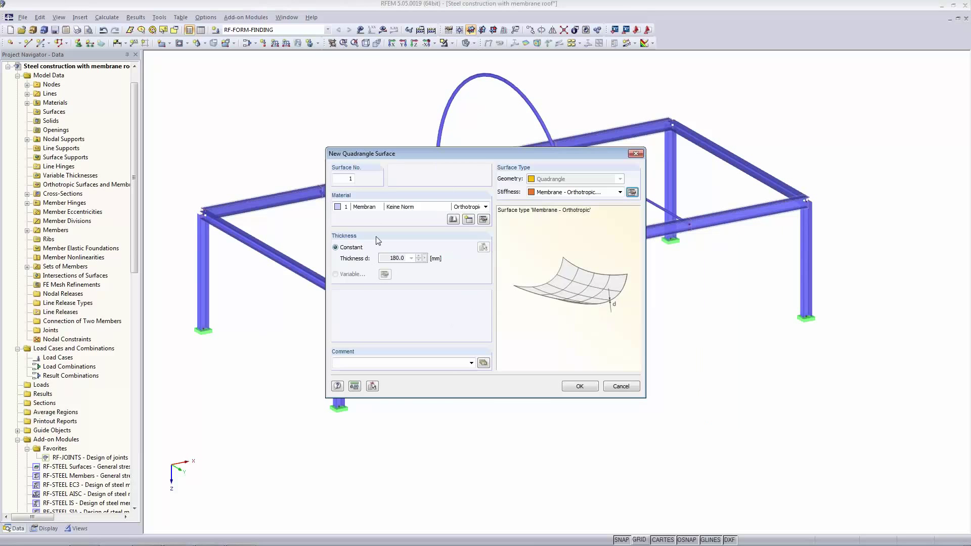
# Assign the Membran material to the surface, open that material for editing, and check the material library
pyautogui.click(381, 211)
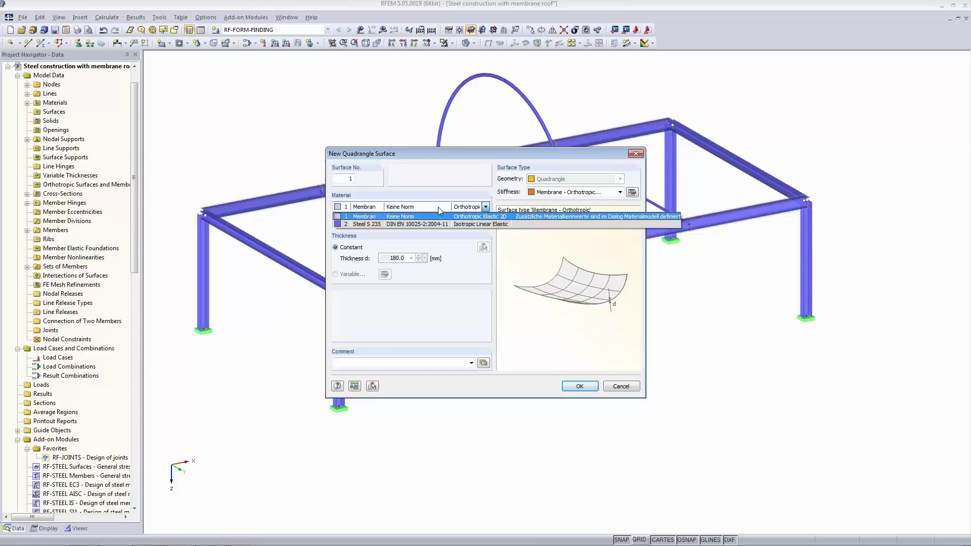
pyautogui.click(374, 217)
pyautogui.doubleClick(473, 209)
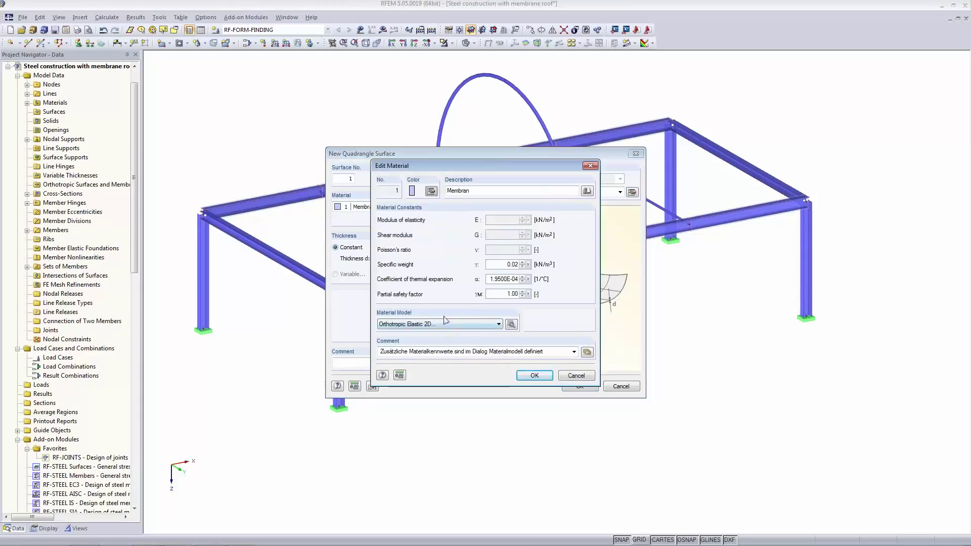
pyautogui.click(586, 191)
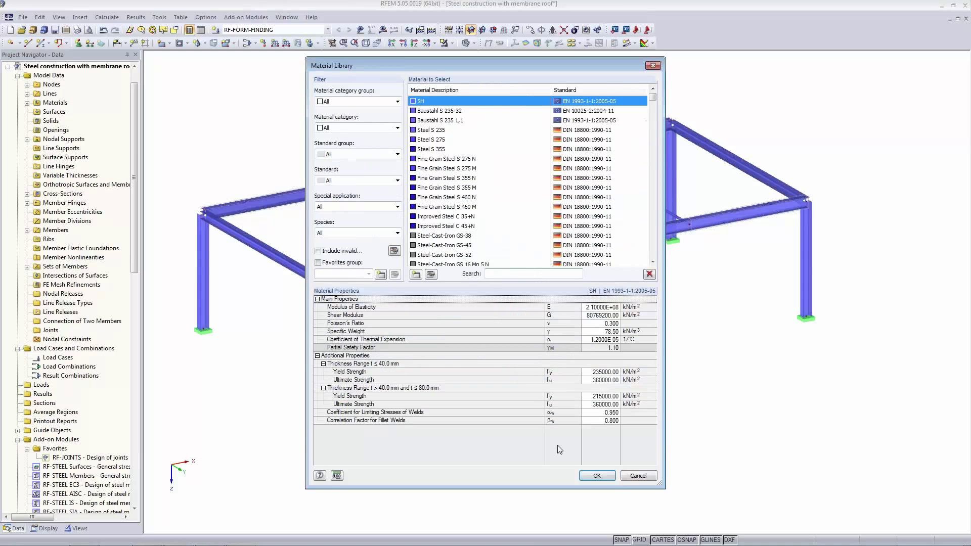
pyautogui.click(637, 477)
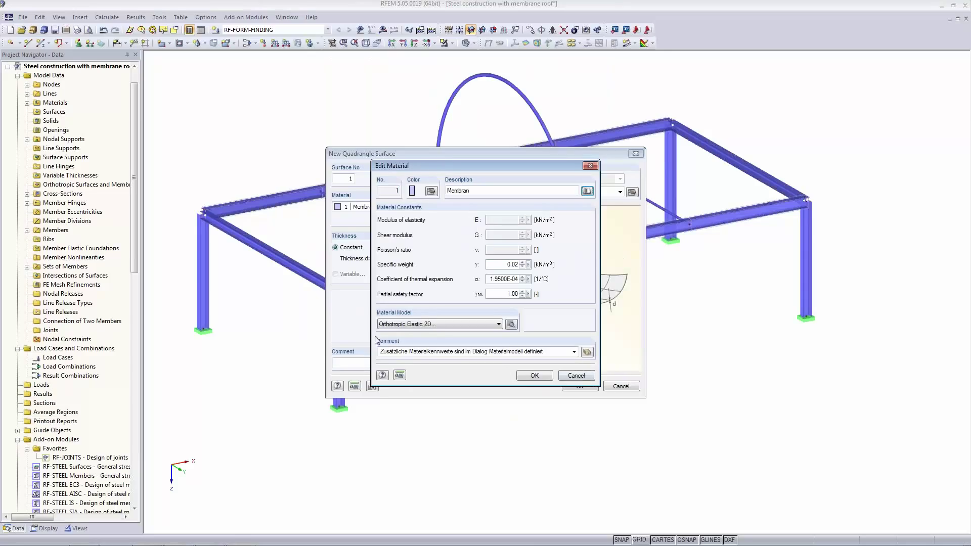
# Set the Membran material's model to Orthotropic Elastic 2D, accept its stiffness constants, and confirm the material
pyautogui.click(399, 324)
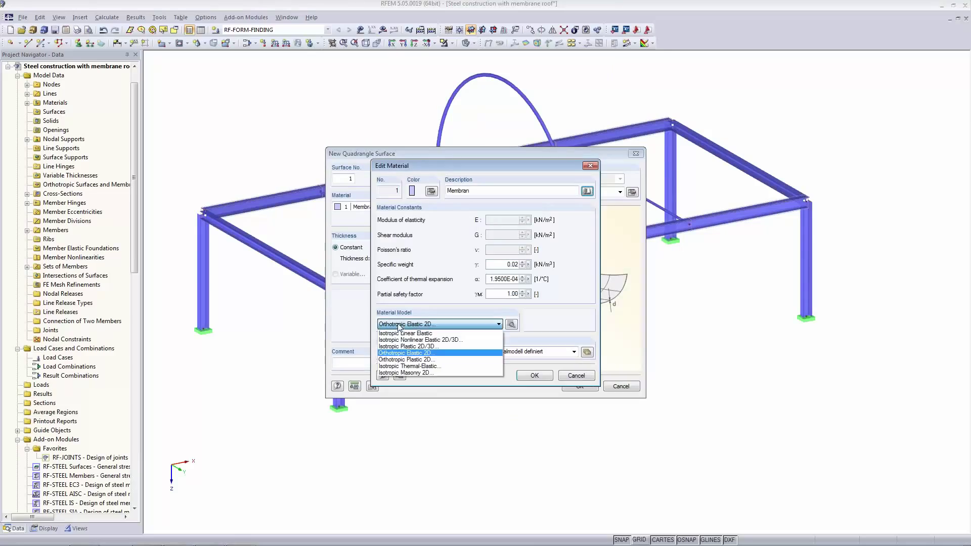
pyautogui.click(401, 353)
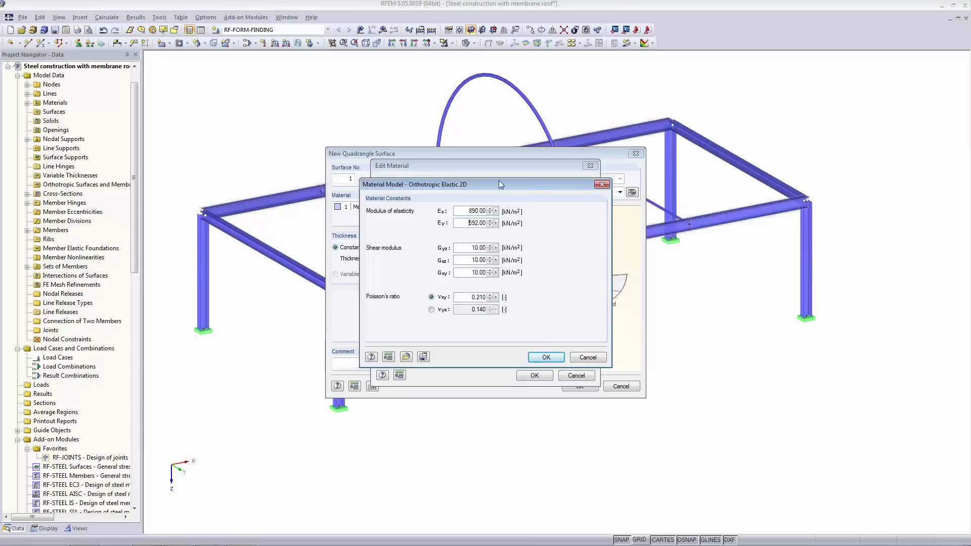
pyautogui.moveTo(498, 184); pyautogui.dragTo(566, 243)
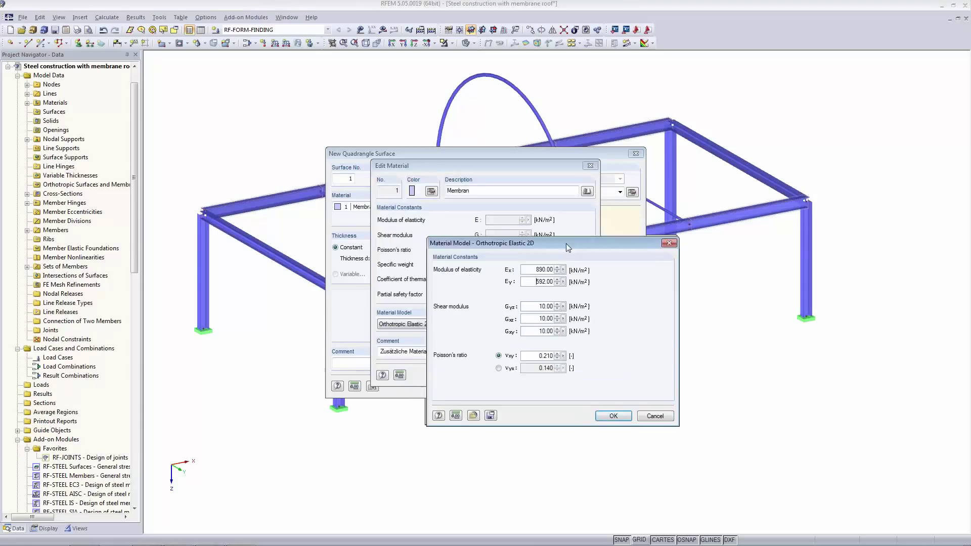
pyautogui.click(615, 418)
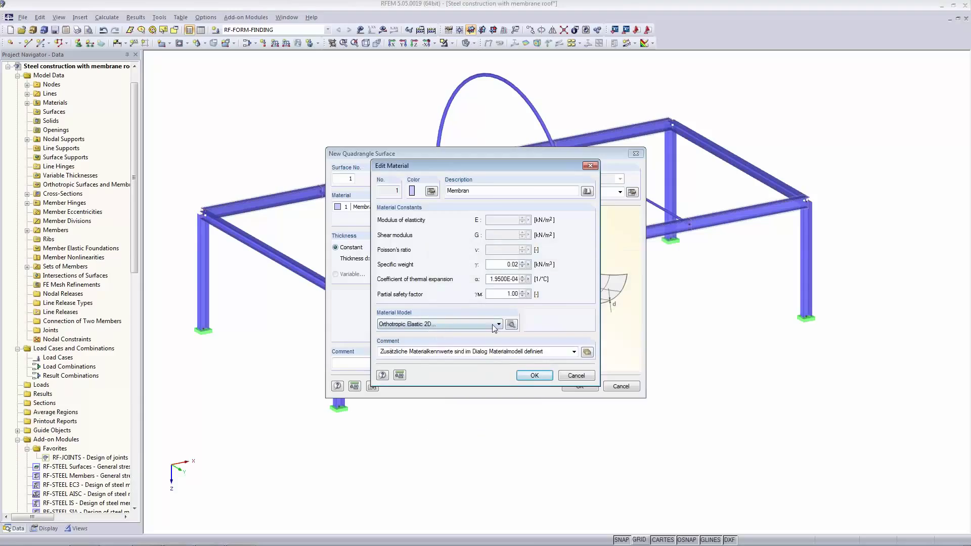
pyautogui.click(539, 379)
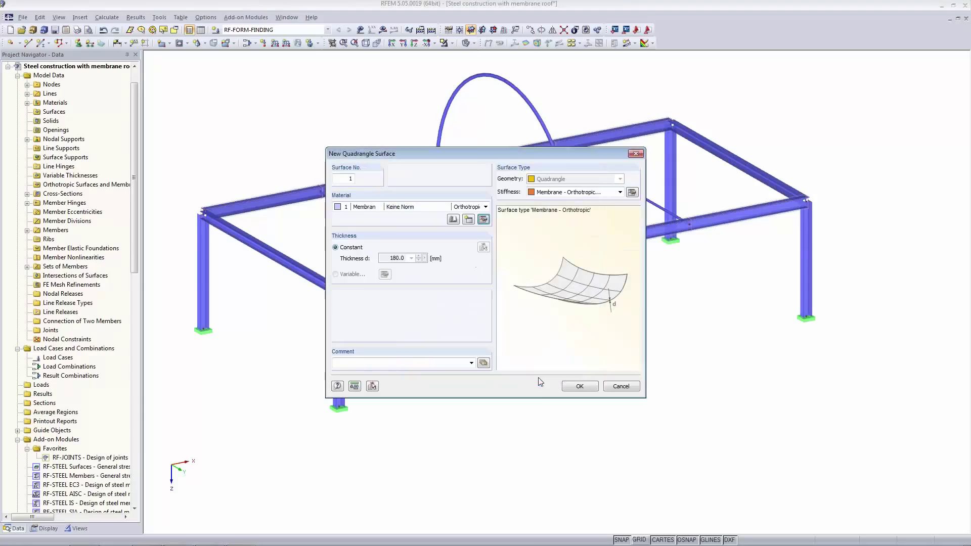
# Keep the Membrane - Orthotropic stiffness for the new surface and set its constant thickness to 1000 mm
pyautogui.click(563, 195)
pyautogui.click(564, 221)
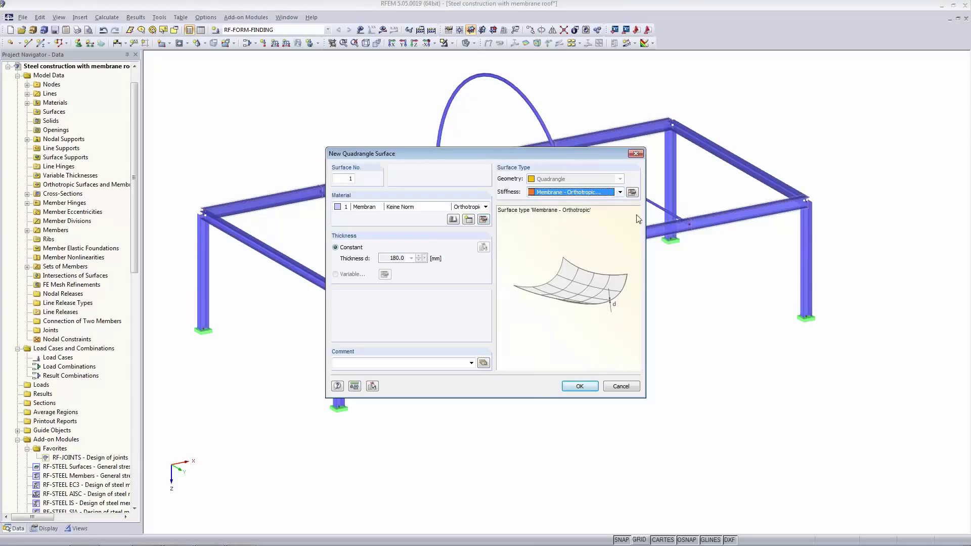
pyautogui.click(632, 192)
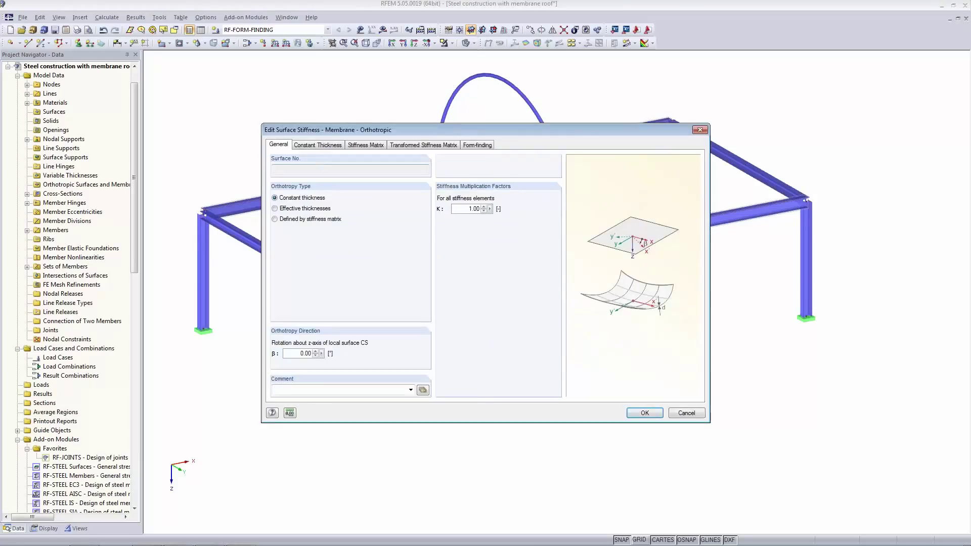
pyautogui.click(317, 146)
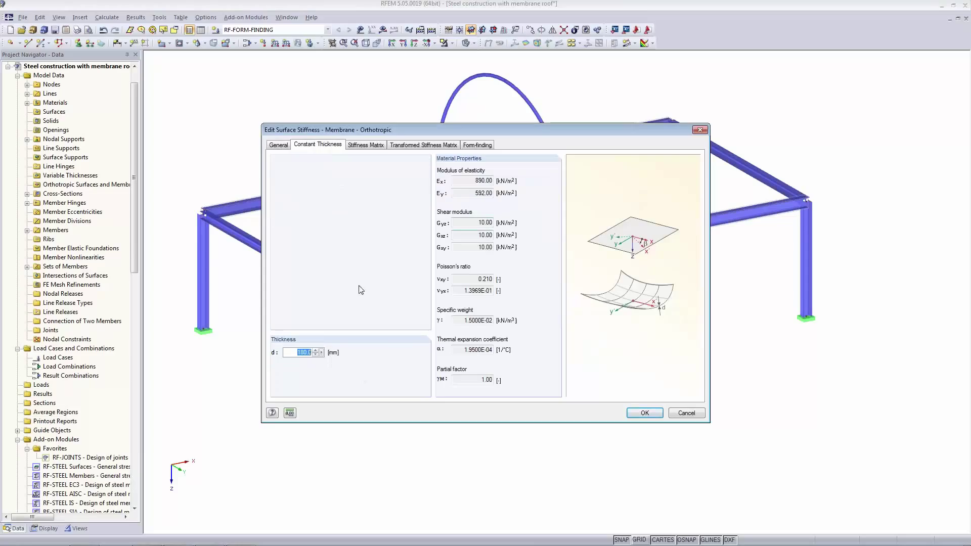
pyautogui.write('1000')
pyautogui.press('Tab')
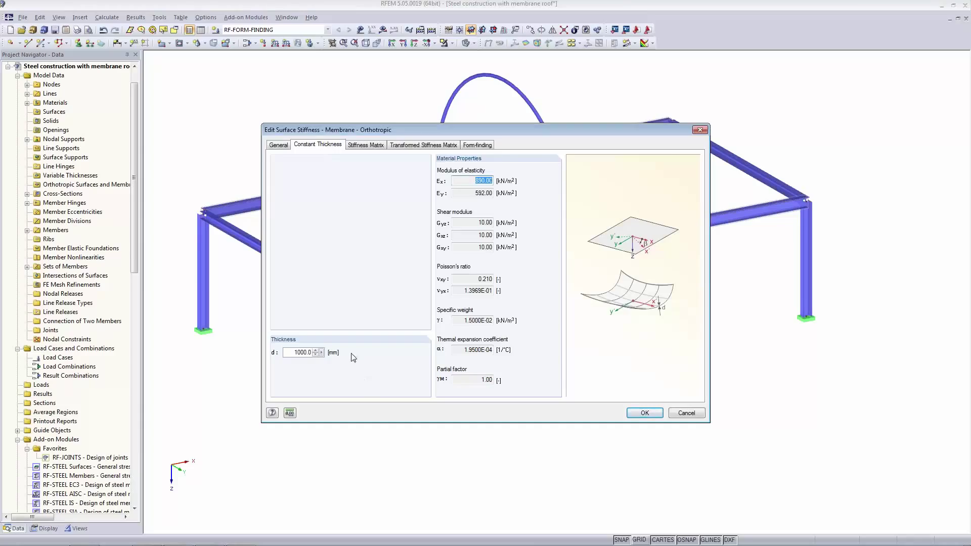
# Review the stiffness matrices, set the form-finding prestress field to orthogonal with a 90° angular rotation, and confirm the surface stiffness
pyautogui.click(372, 147)
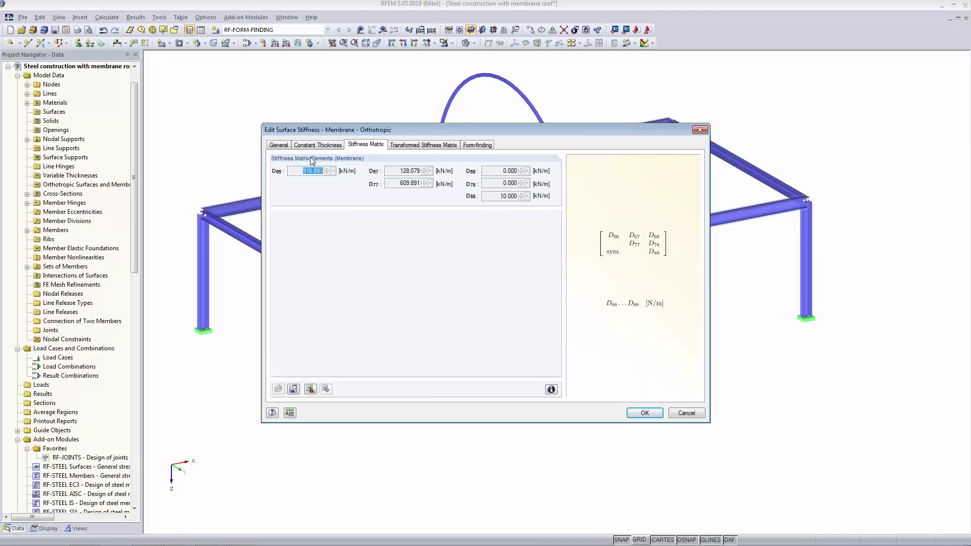
pyautogui.click(426, 147)
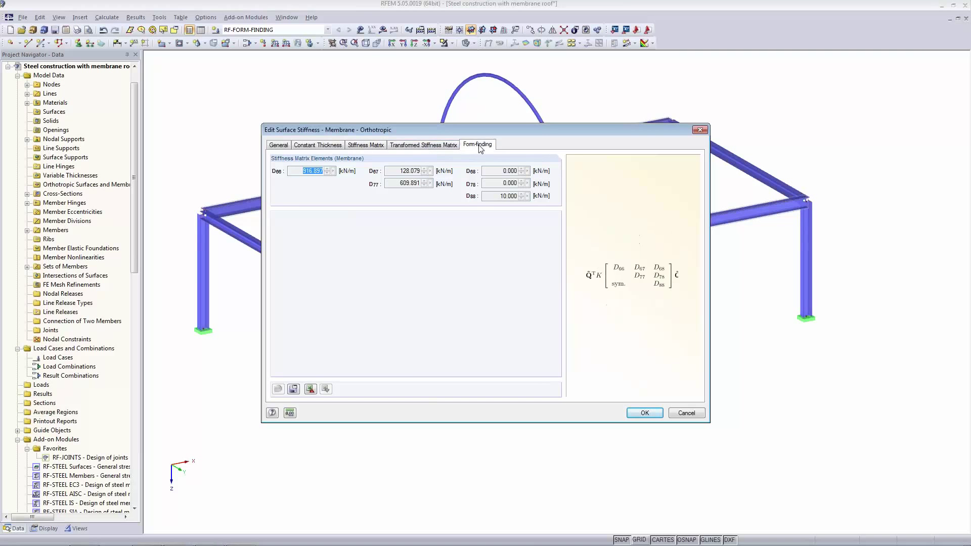
pyautogui.click(480, 145)
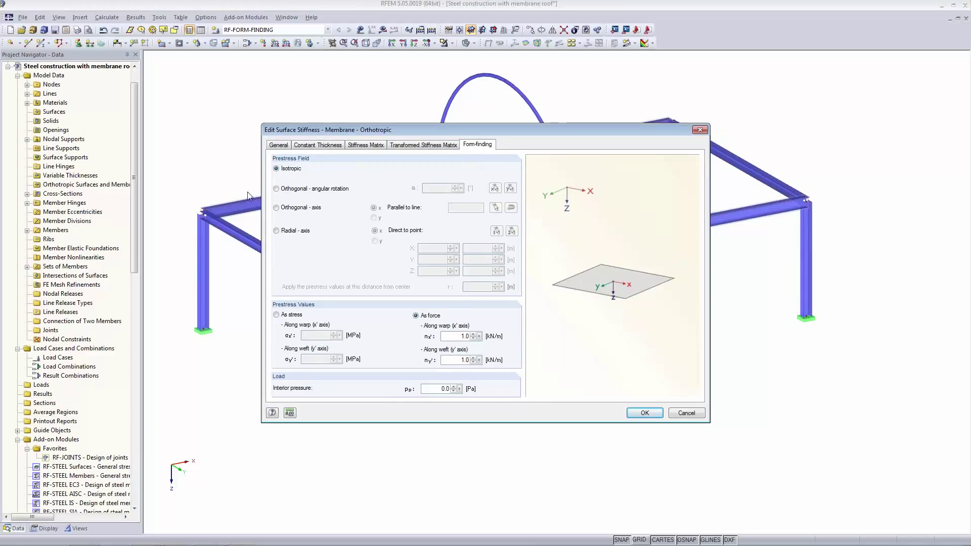
pyautogui.click(276, 190)
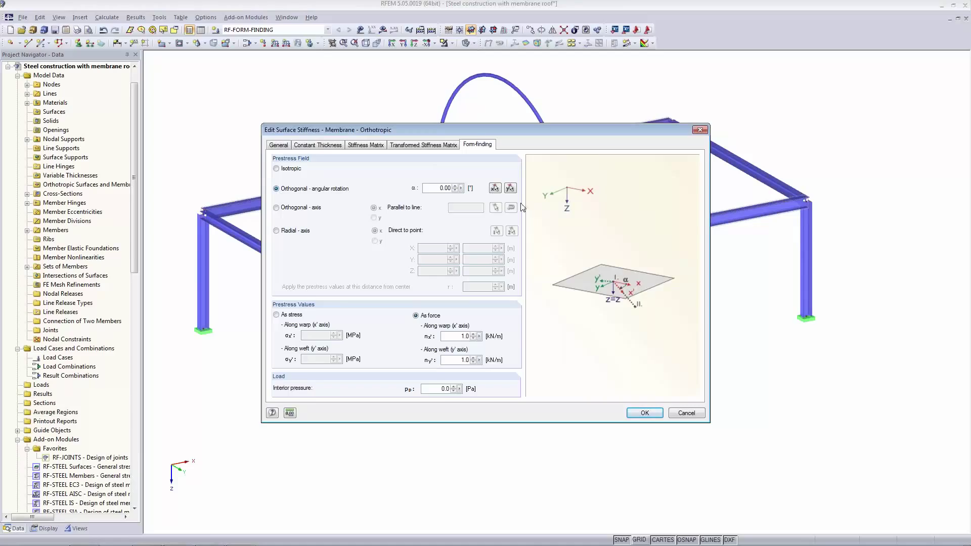
pyautogui.write('90')
pyautogui.press('Tab')
pyautogui.press('Tab')
pyautogui.click(644, 413)
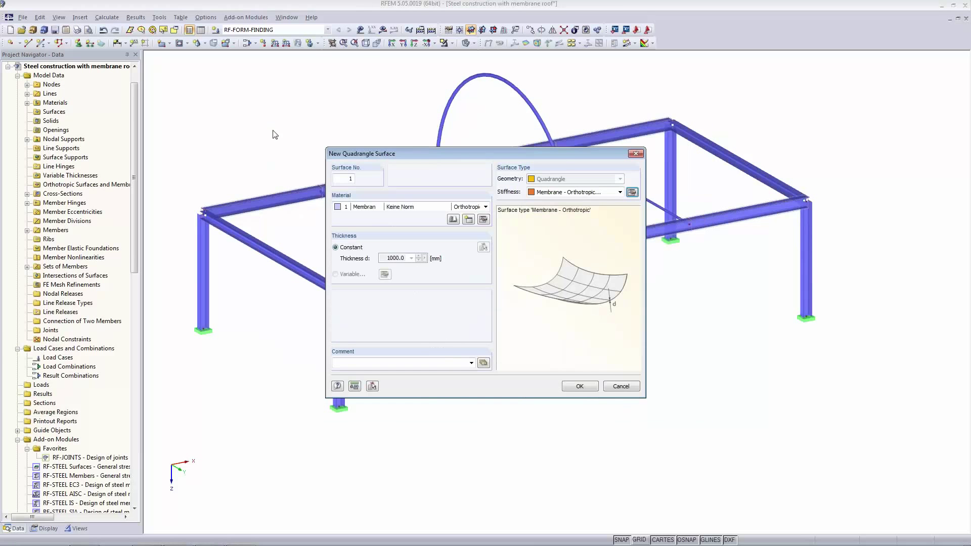
# Create the membrane surface bounded by the arch, the end beam and the two longitudinal beam halves, and display the model as solid
pyautogui.click(579, 387)
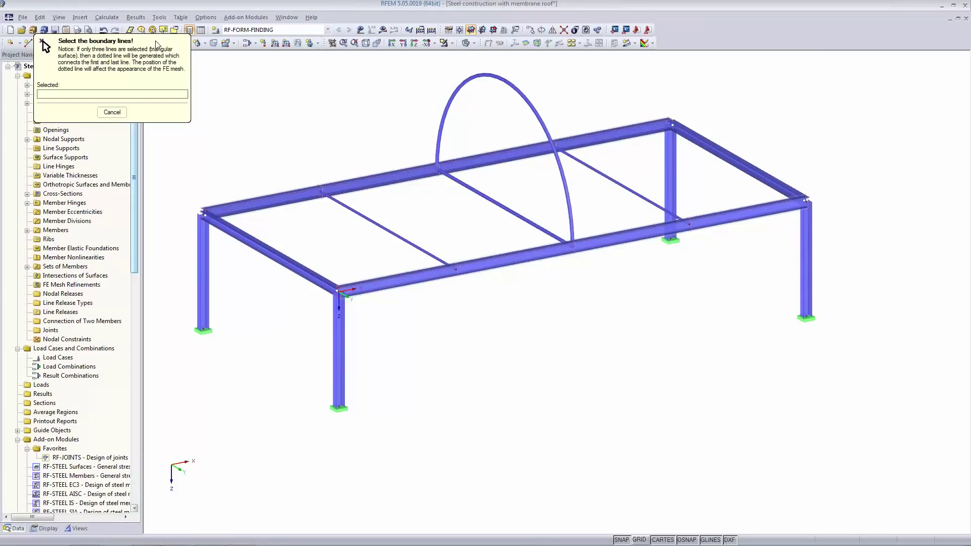
pyautogui.click(465, 44)
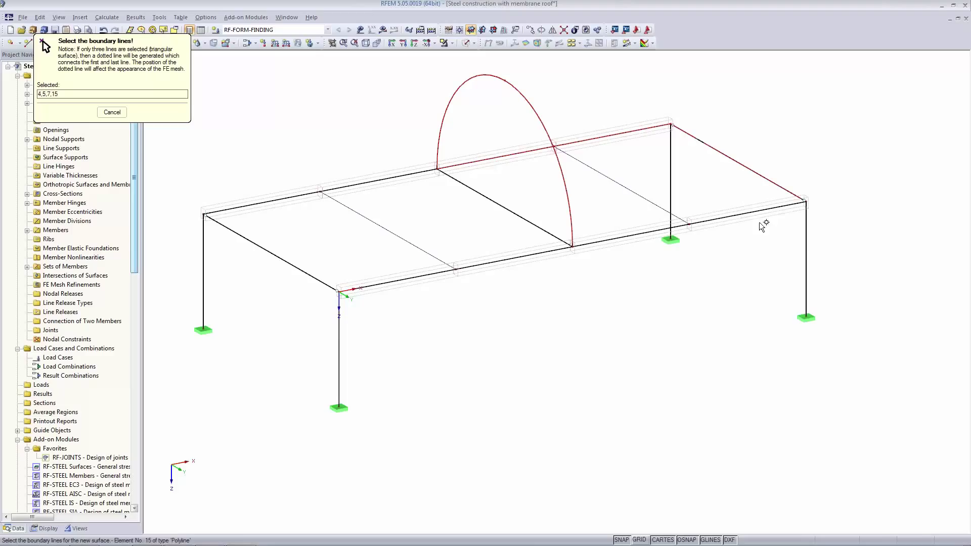
pyautogui.click(642, 233)
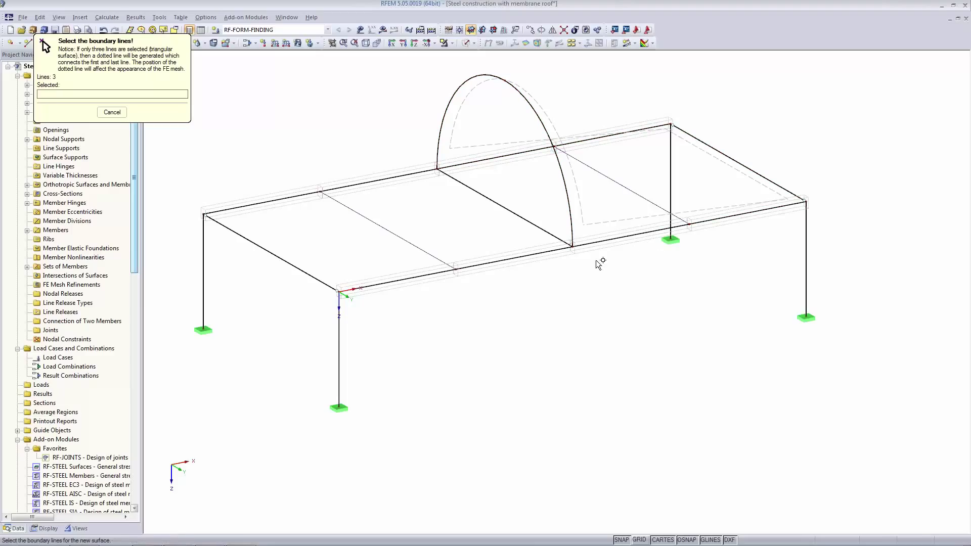
pyautogui.press('Escape')
pyautogui.click(466, 43)
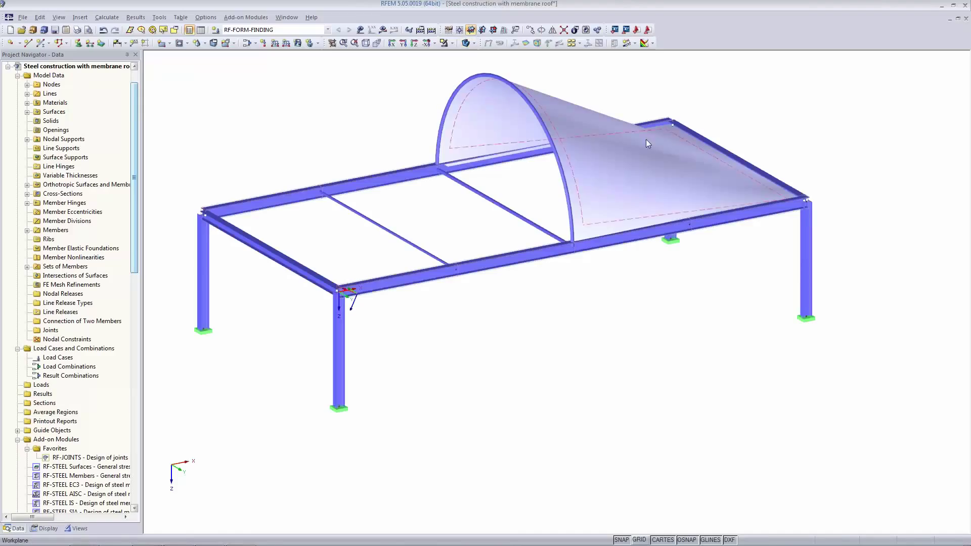
pyautogui.moveTo(695, 193)
# Mirror a copy of the membrane surface to the other half across the plane through the arch's two base nodes and its crown node
pyautogui.click(603, 175)
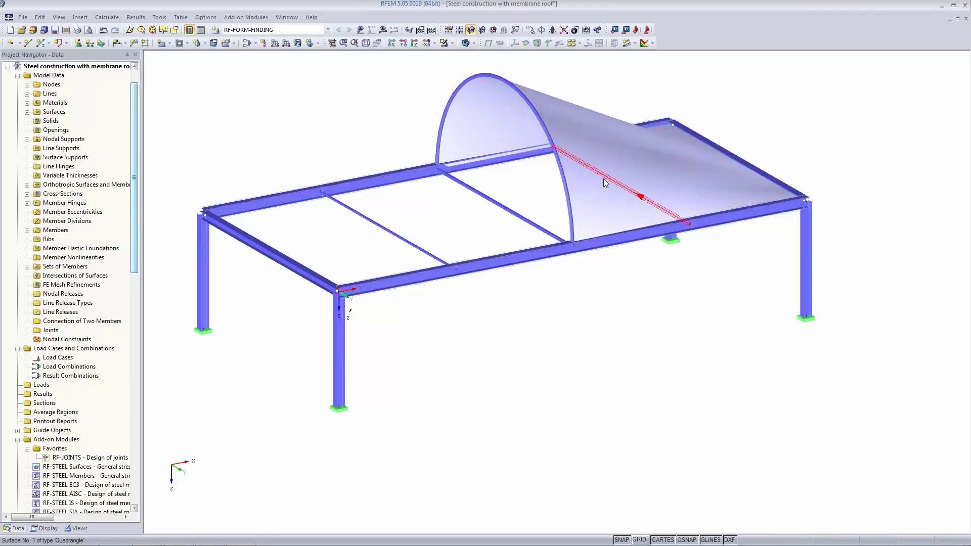
pyautogui.click(633, 147)
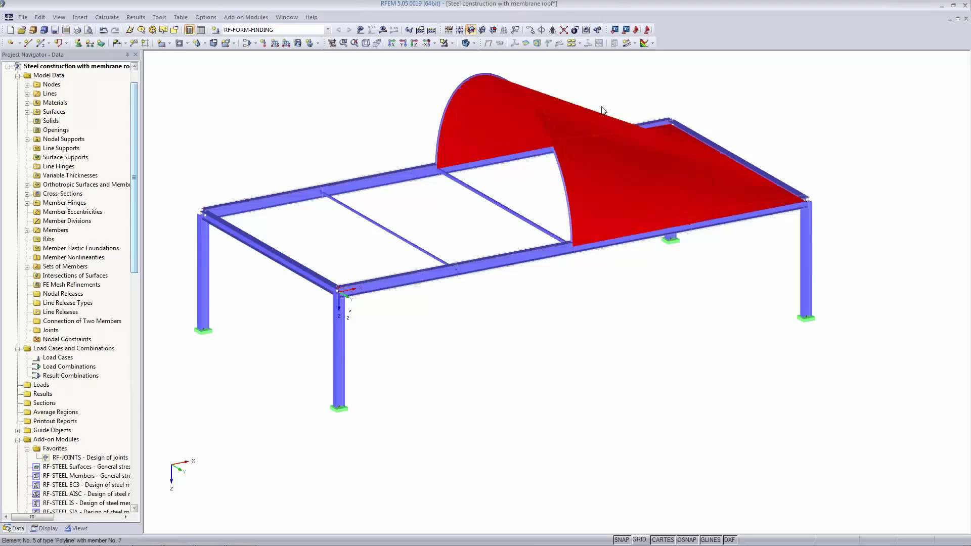
pyautogui.click(553, 30)
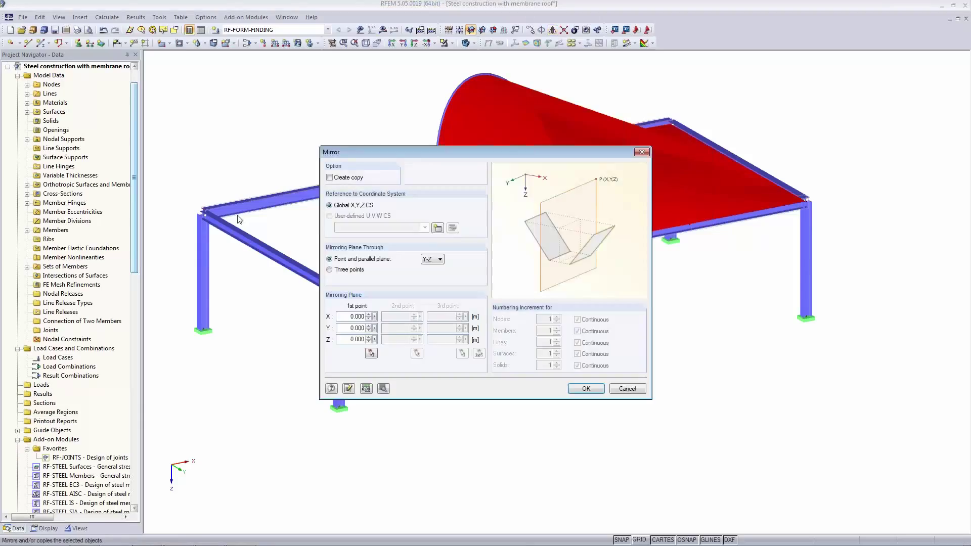
pyautogui.click(329, 178)
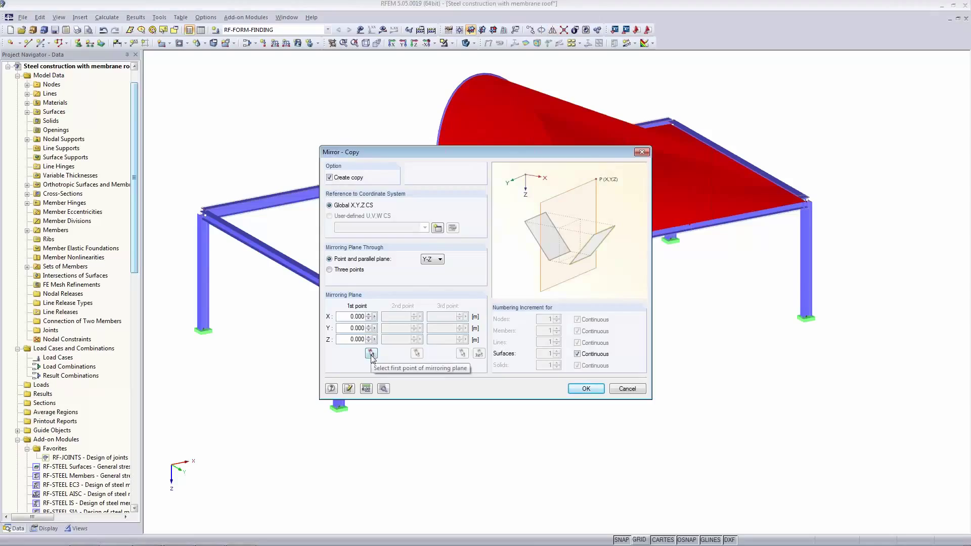
pyautogui.click(358, 271)
pyautogui.click(341, 272)
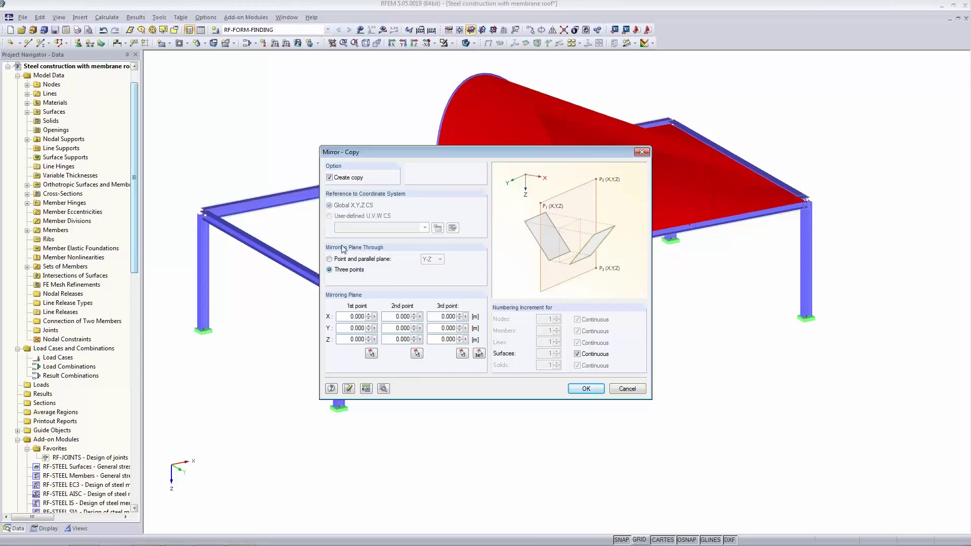
pyautogui.click(478, 354)
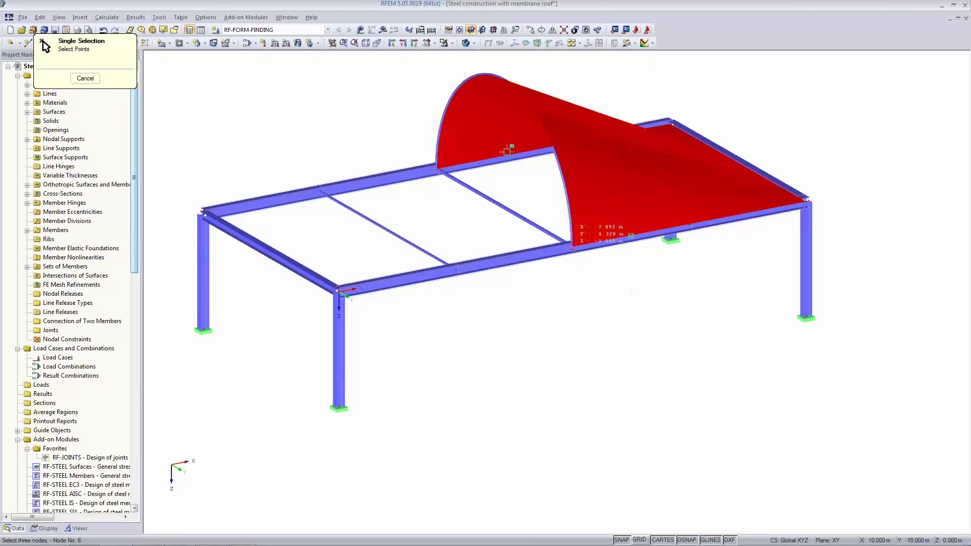
pyautogui.click(503, 81)
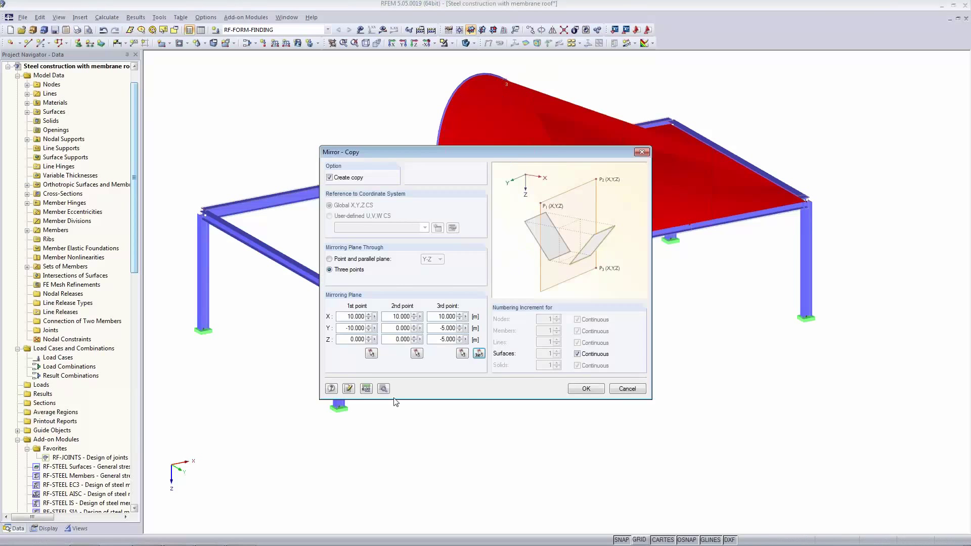
pyautogui.click(589, 389)
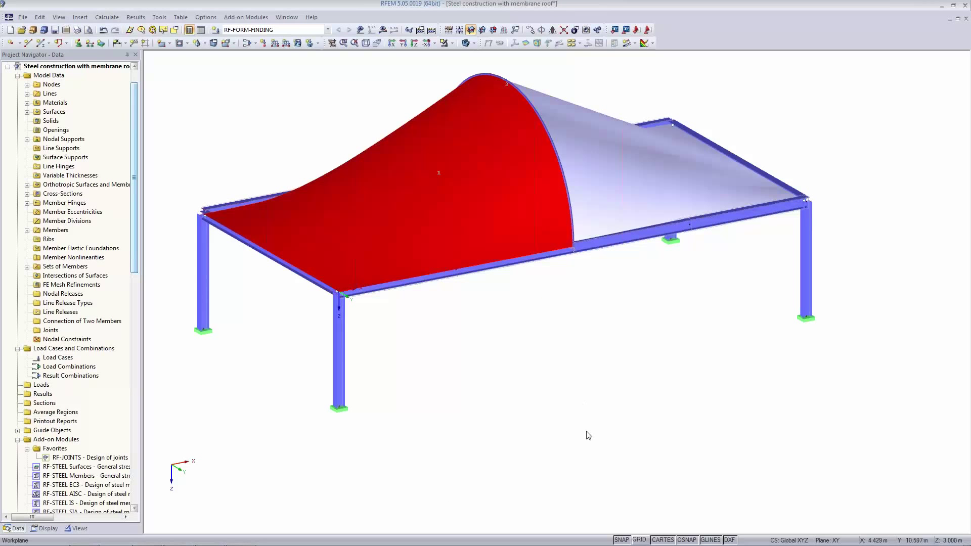
pyautogui.click(589, 394)
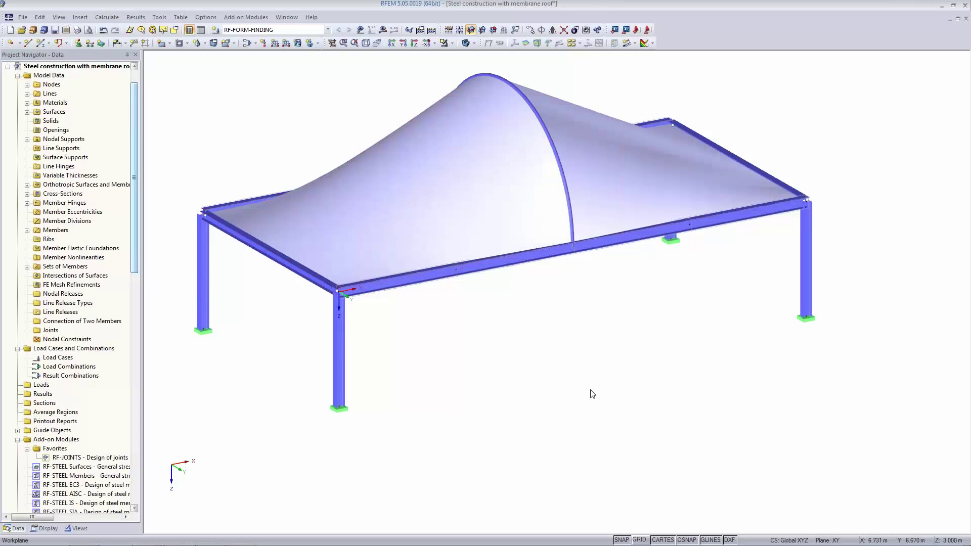
# Show the model as transparent and set the FE mesh shape of finite elements to triangles only
pyautogui.click(466, 43)
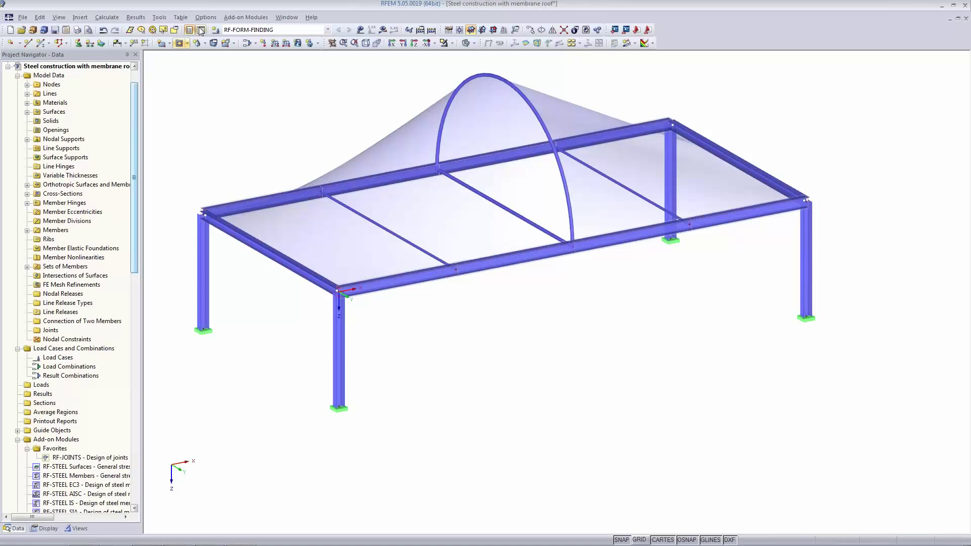
pyautogui.click(120, 20)
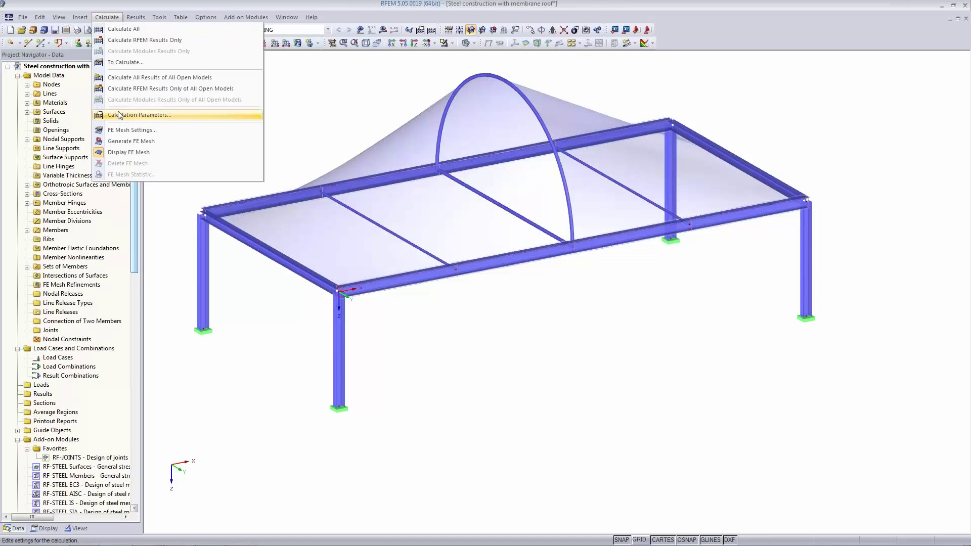
pyautogui.click(124, 130)
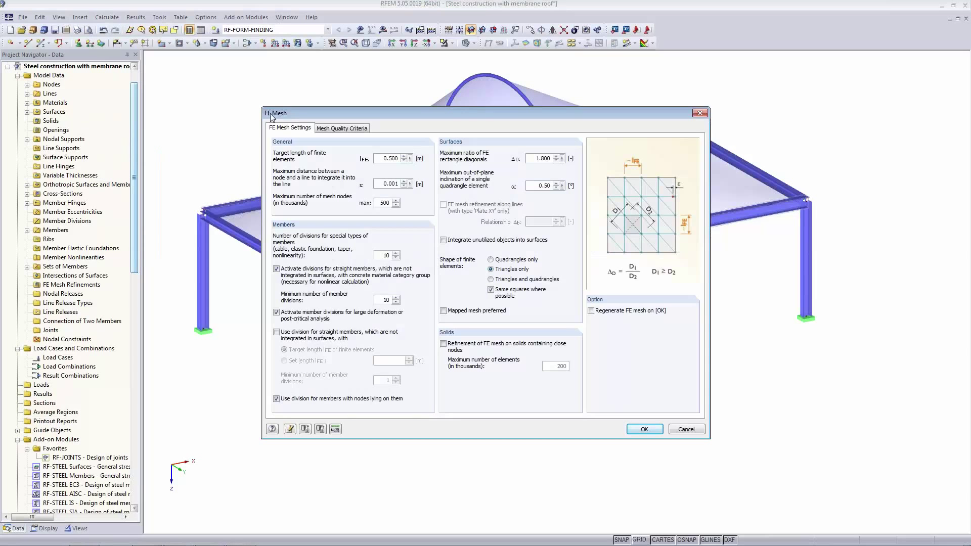
pyautogui.click(505, 270)
pyautogui.click(644, 429)
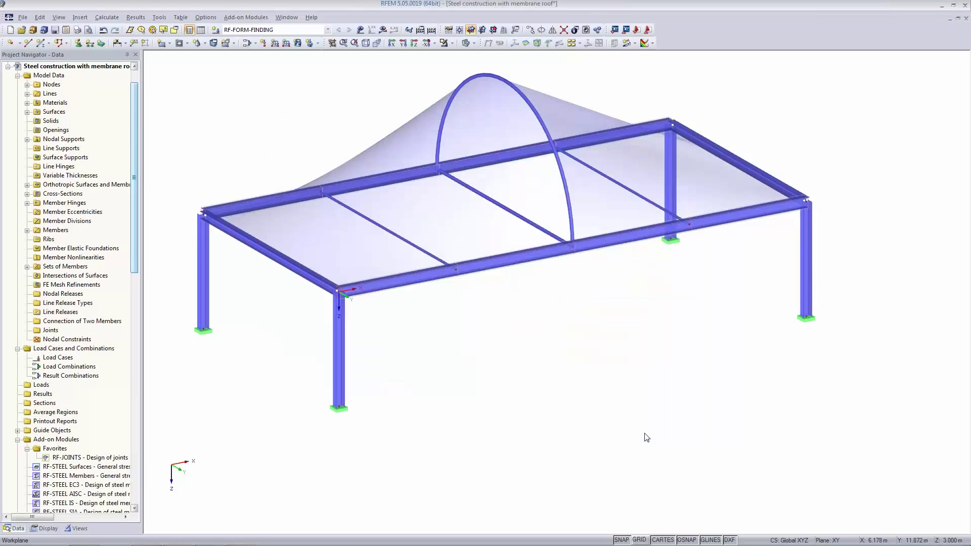
# Review the form-finding calculation parameters, including the iteration numbers and calculation method, and leave them without changes
pyautogui.click(420, 30)
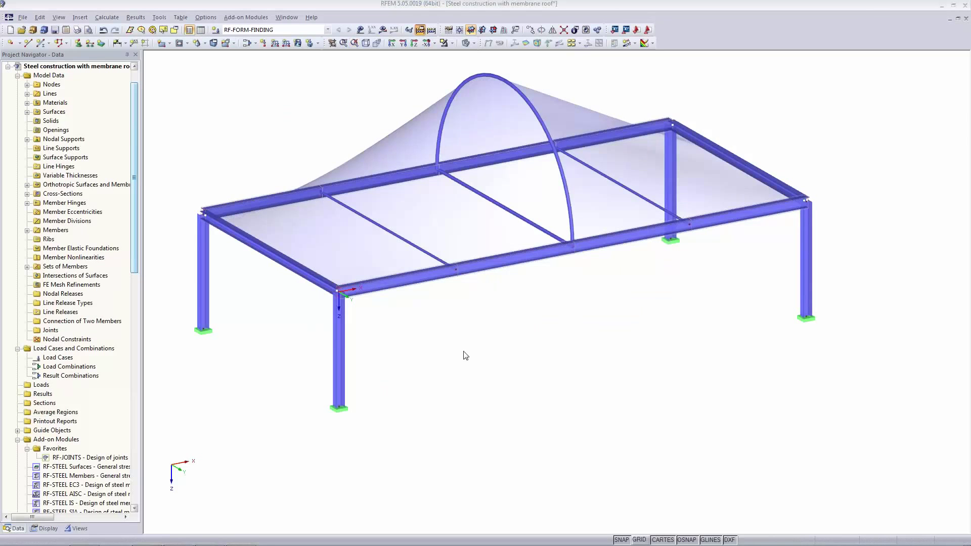
pyautogui.click(483, 121)
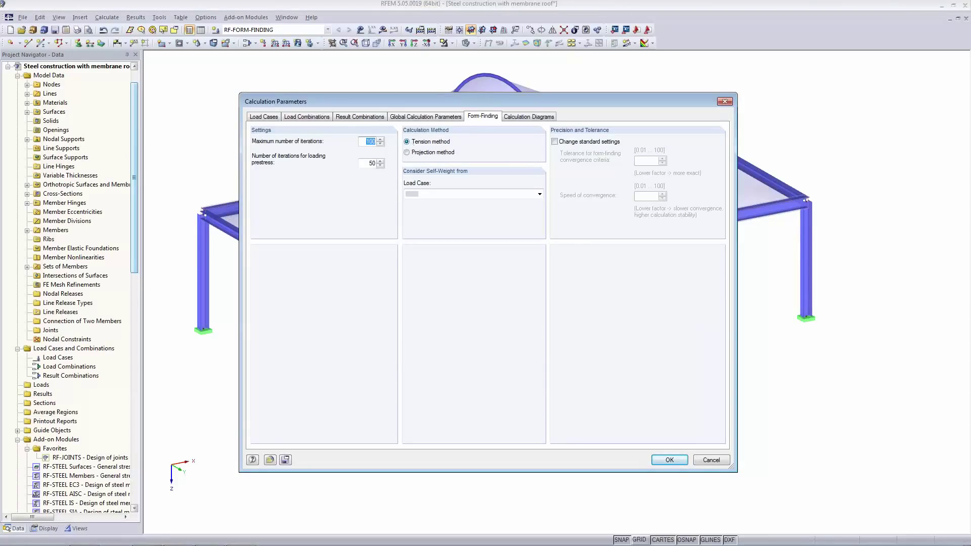
pyautogui.click(368, 163)
pyautogui.click(699, 461)
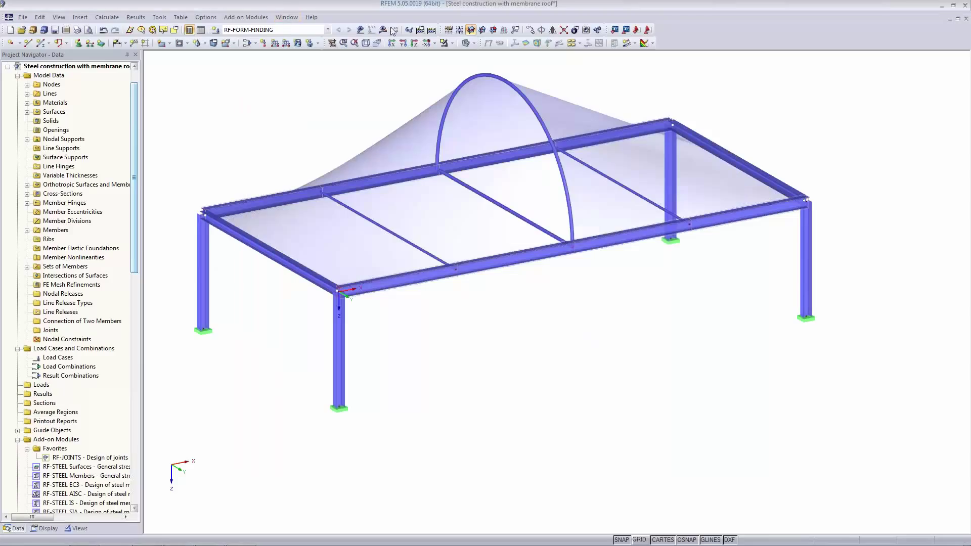
# Calculate the form-finding and display the membranes' basic internal forces nx
pyautogui.click(383, 33)
pyautogui.click(468, 292)
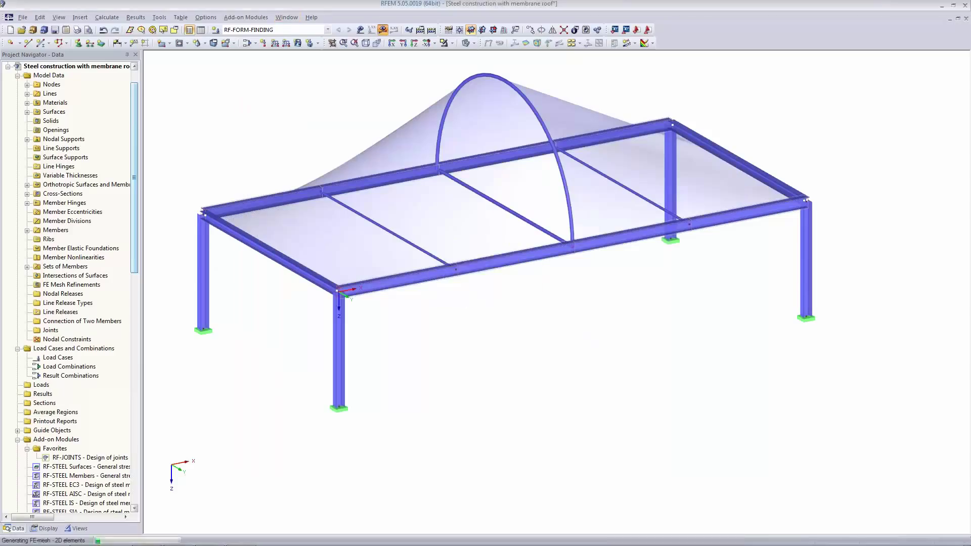
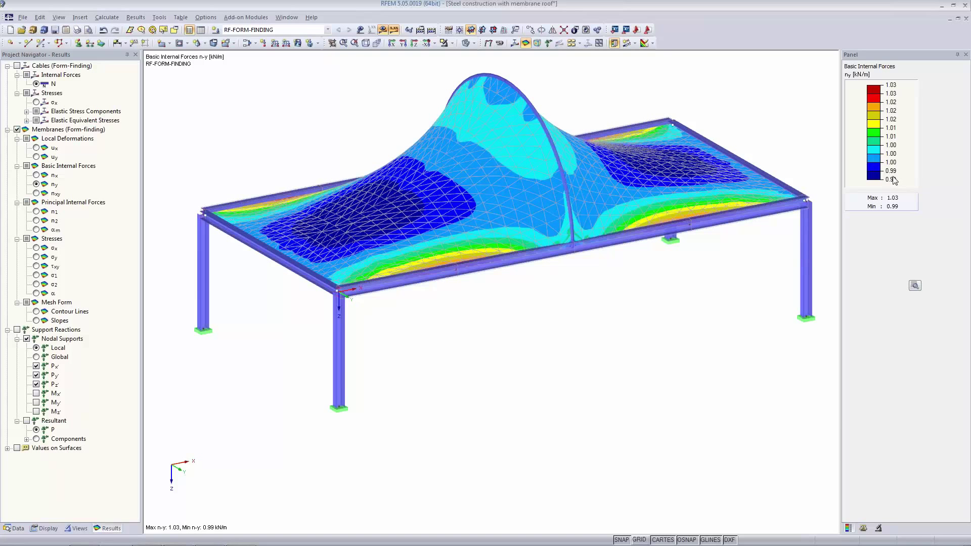
pyautogui.click(36, 175)
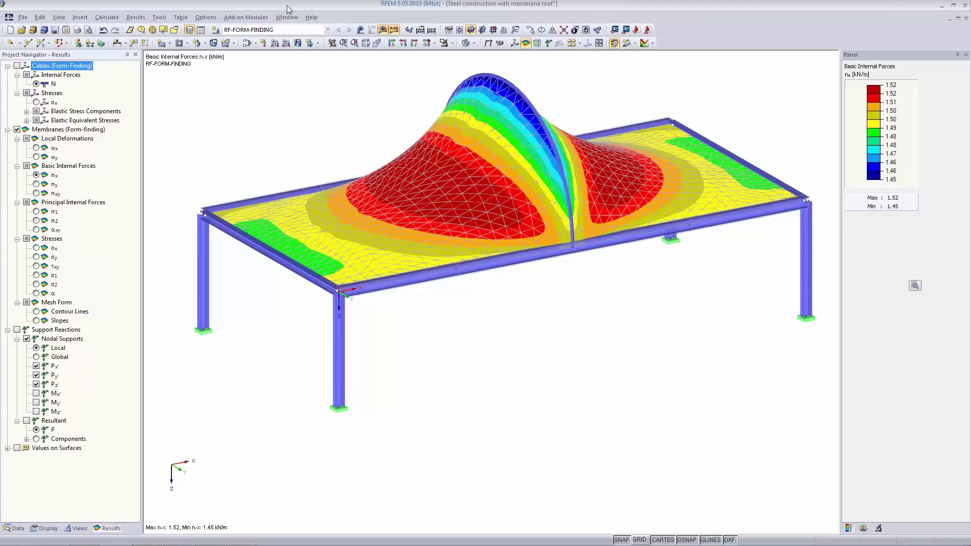
# Create load case 1 with the description Self-weight, the Permanent action category and active self-weight
pyautogui.click(264, 30)
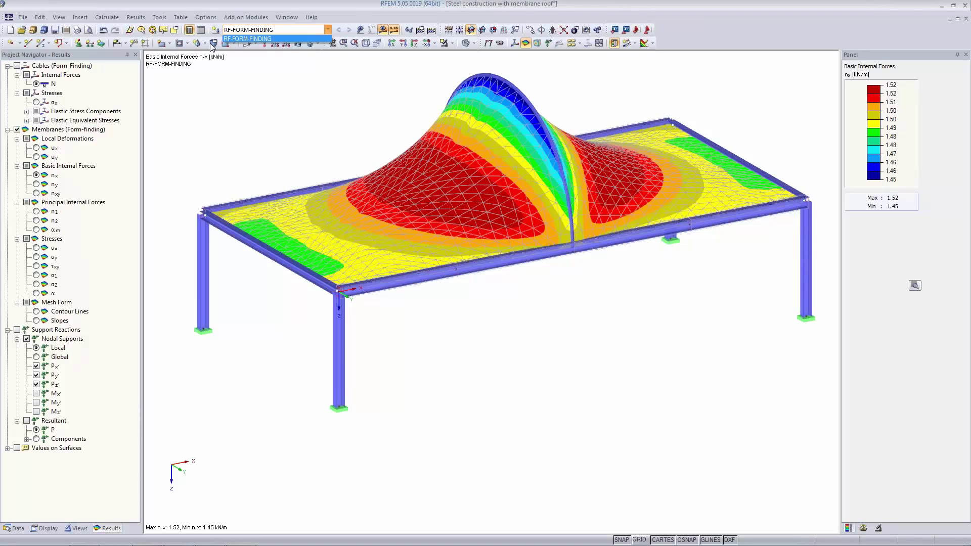
pyautogui.click(238, 38)
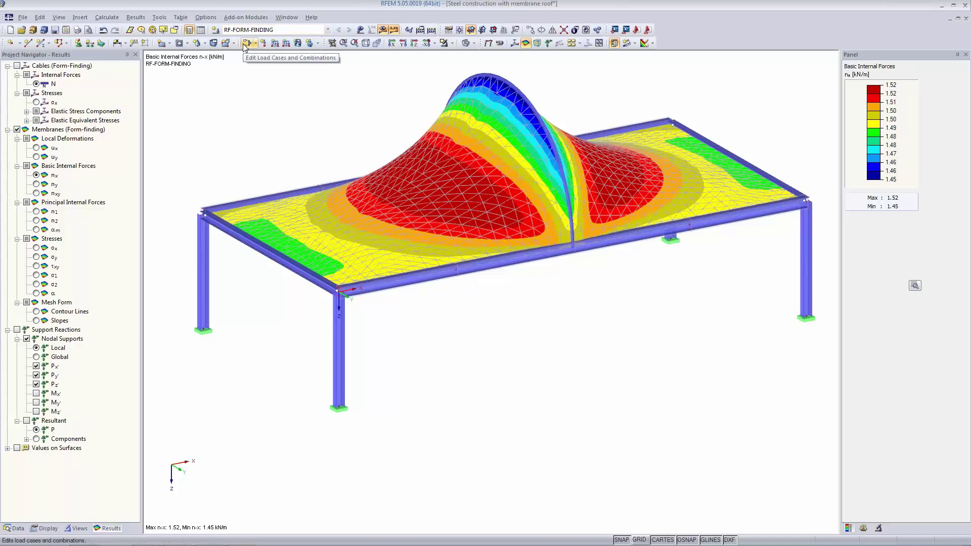
pyautogui.click(246, 43)
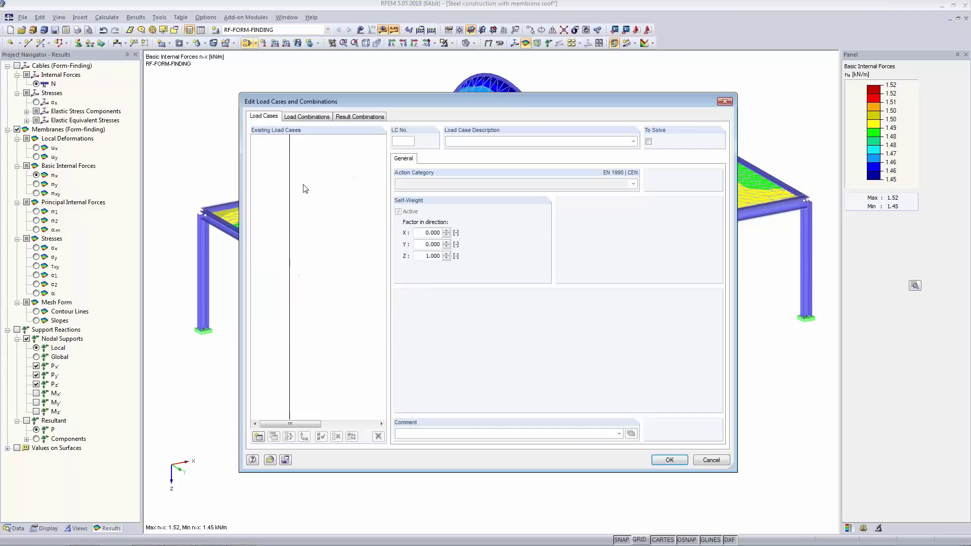
pyautogui.click(258, 437)
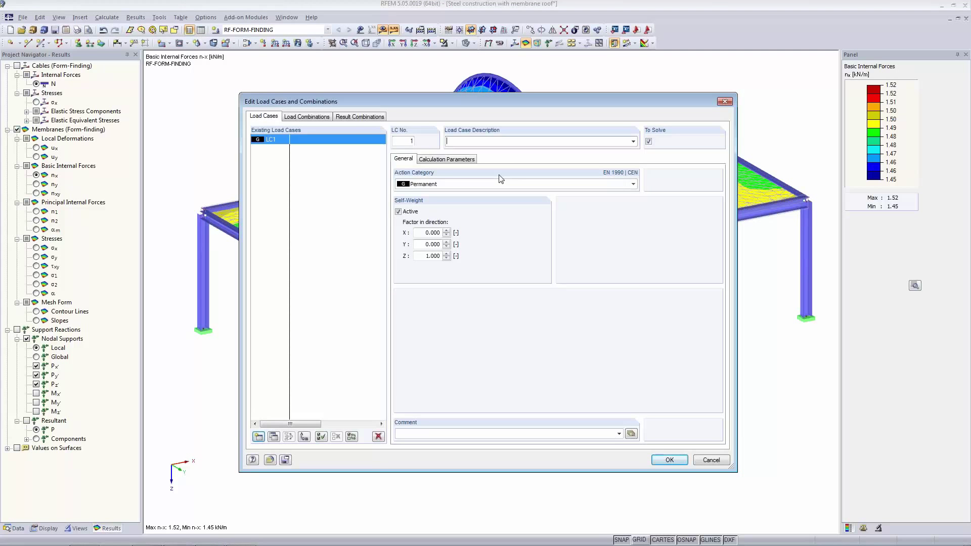
pyautogui.click(428, 185)
pyautogui.click(434, 184)
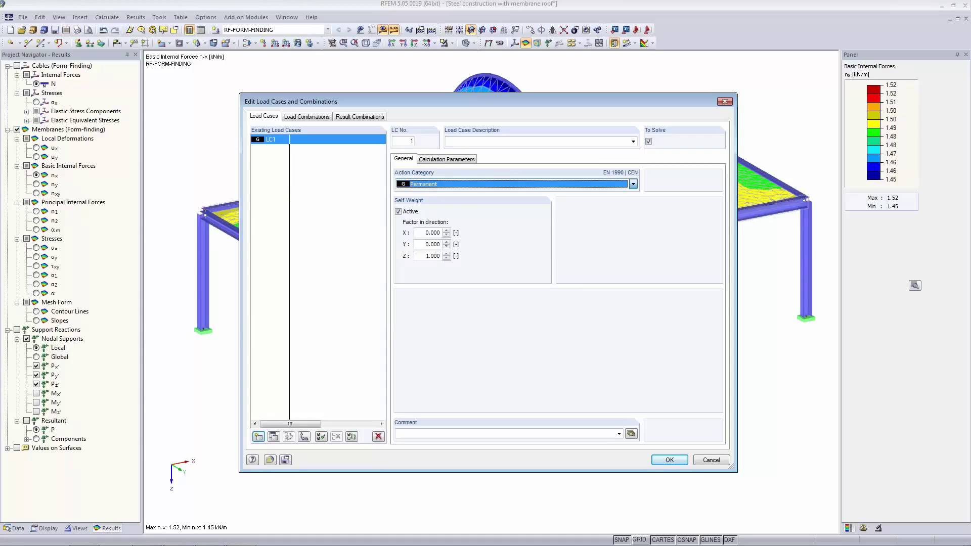
pyautogui.click(634, 141)
pyautogui.click(601, 151)
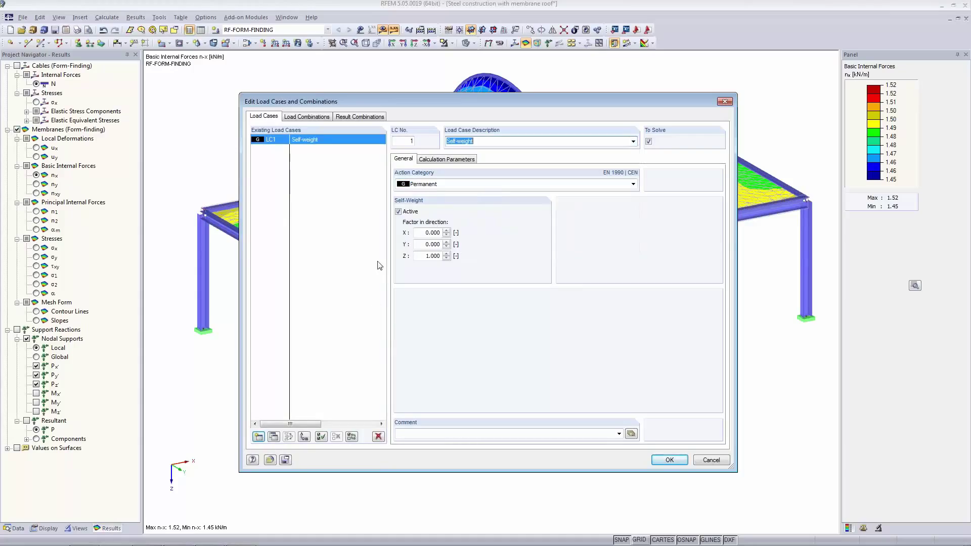
# Add load case 2 with the description Snow and the matching snow action category (H ≤ 1000 m), and confirm the load cases
pyautogui.click(258, 437)
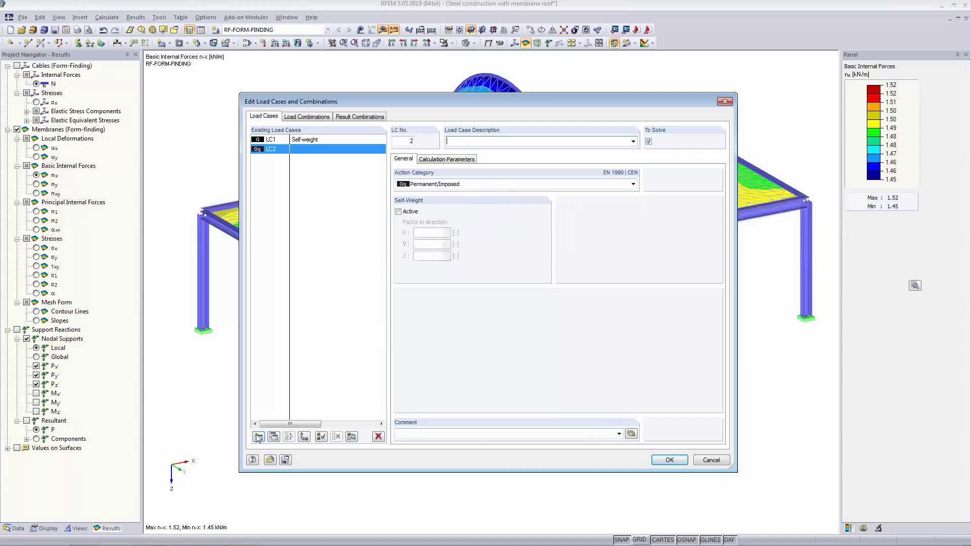
pyautogui.click(633, 142)
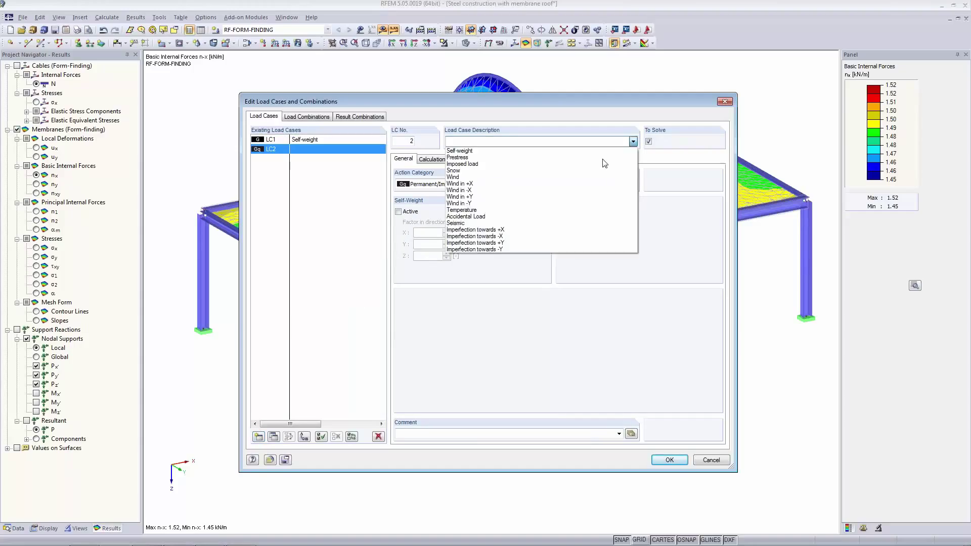
pyautogui.click(520, 181)
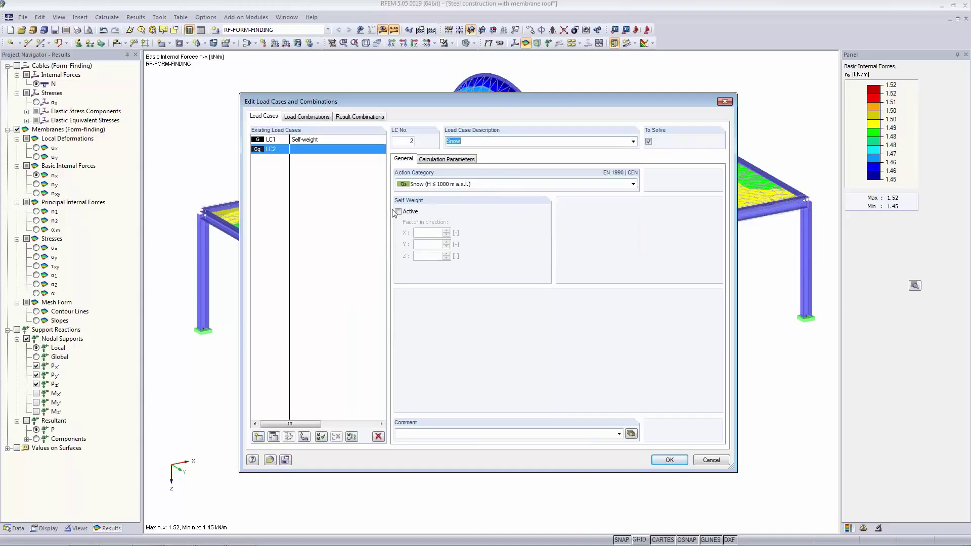
pyautogui.click(436, 159)
pyautogui.click(407, 159)
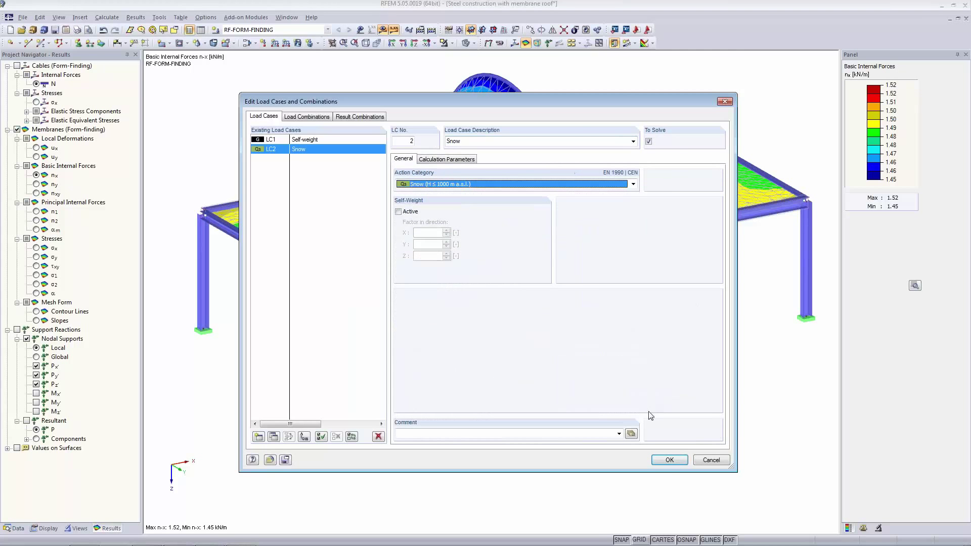
pyautogui.click(669, 460)
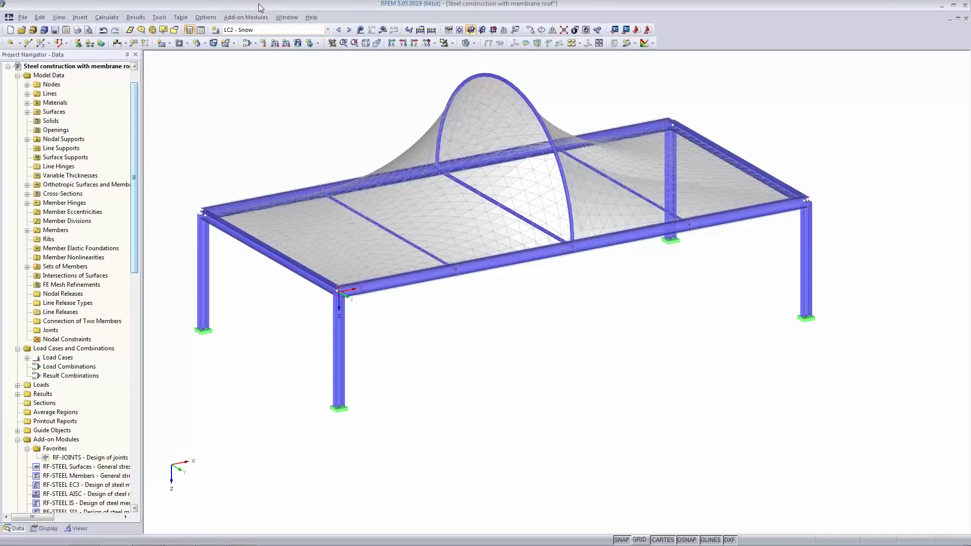
# Apply a uniform surface load of 0.68 kN/m² in direction ZP to both membrane surfaces in the Snow load case
pyautogui.click(298, 43)
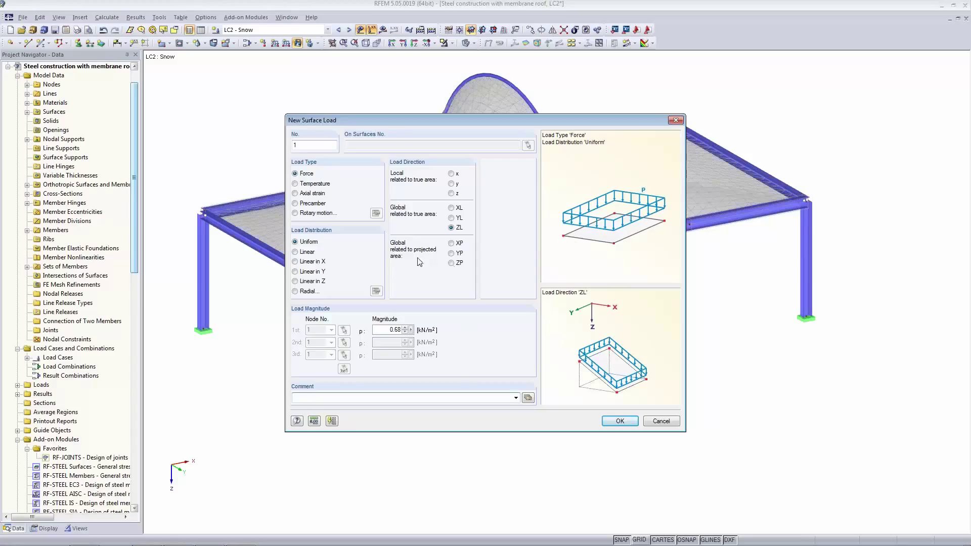
pyautogui.click(451, 263)
pyautogui.click(620, 421)
pyautogui.click(640, 190)
pyautogui.scroll(-5, 642, 307)
pyautogui.moveTo(829, 203); pyautogui.dragTo(729, 287, button='middle')
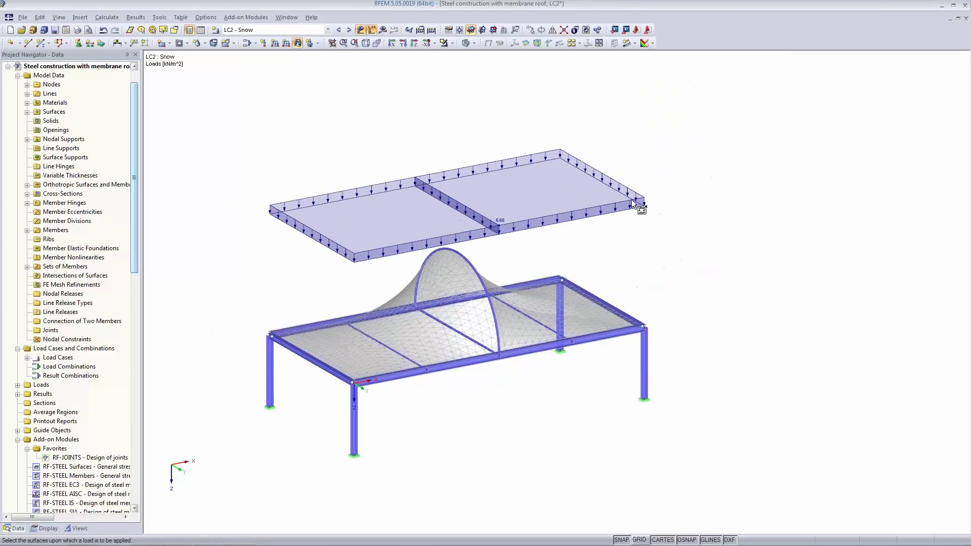
pyautogui.rightClick(773, 160)
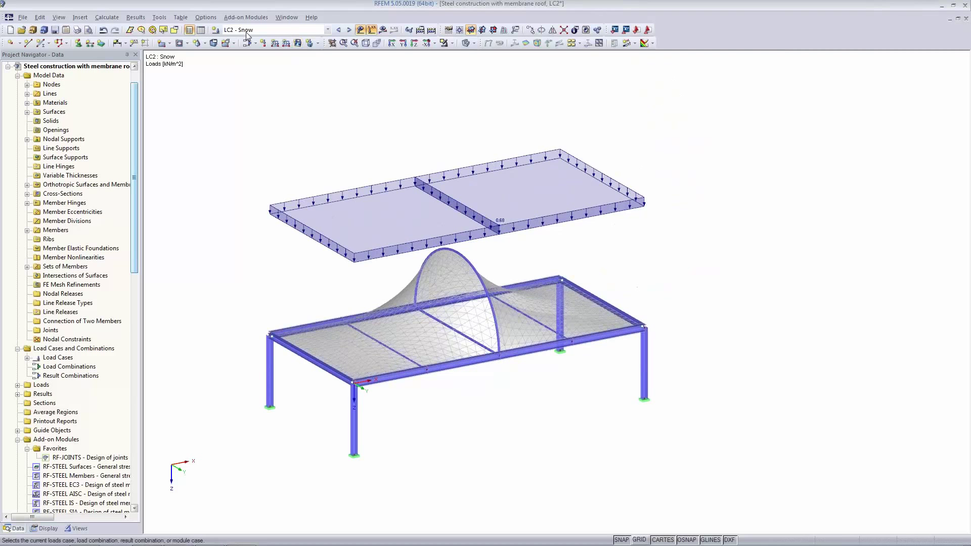
# Create a load combination of Self-weight with factor 1.35 and Snow with factor 1.50, and confirm it
pyautogui.click(248, 45)
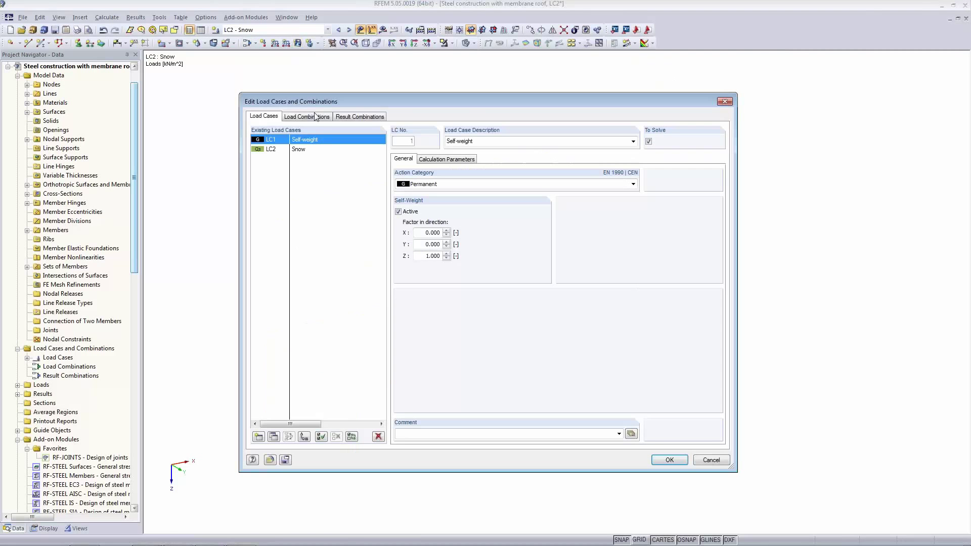
pyautogui.click(312, 117)
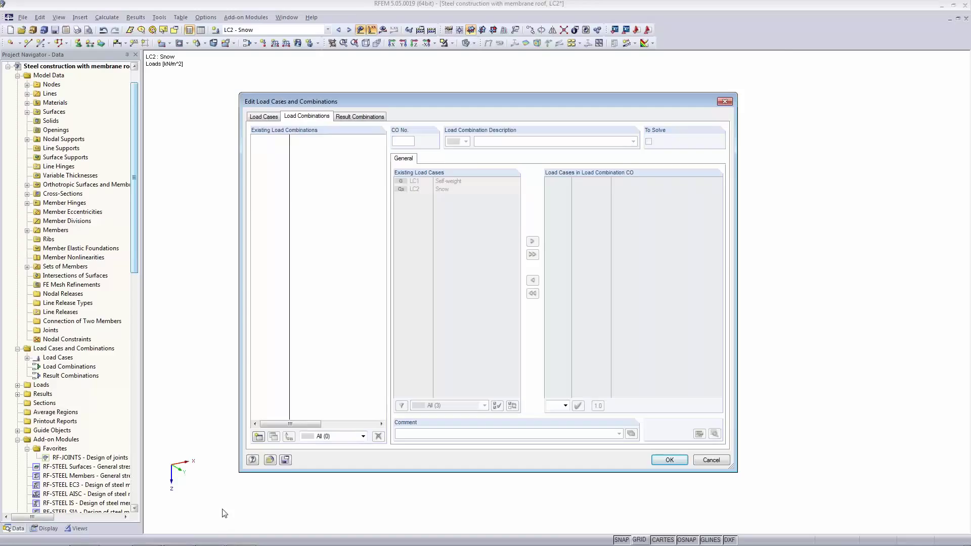
pyautogui.click(258, 437)
pyautogui.moveTo(430, 182); pyautogui.dragTo(433, 190)
pyautogui.click(533, 254)
pyautogui.click(557, 182)
pyautogui.click(556, 189)
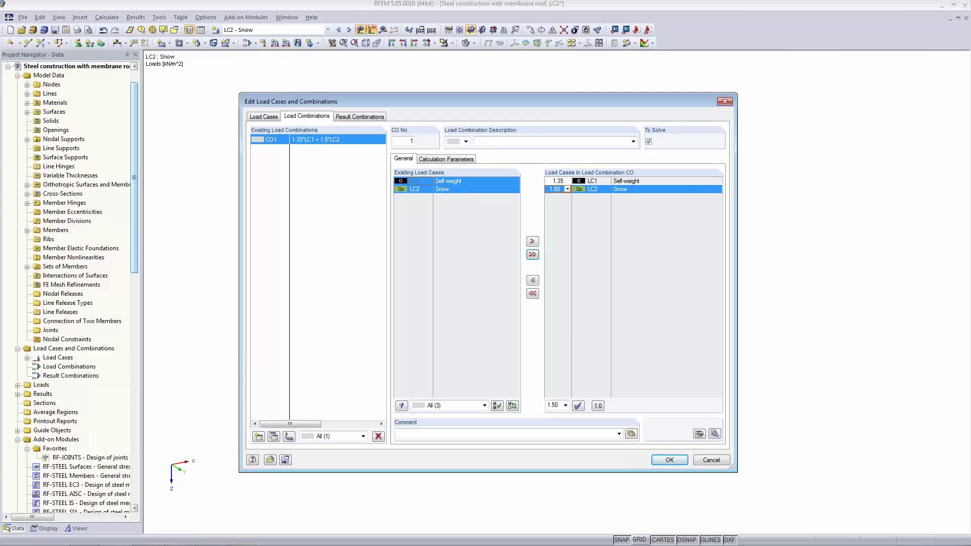
pyautogui.click(670, 459)
# Review the general data of the membrane roof model, including its load case classification standard and automatic combination option
pyautogui.scroll(1, 4, 90)
pyautogui.rightClick(123, 94)
pyautogui.click(152, 99)
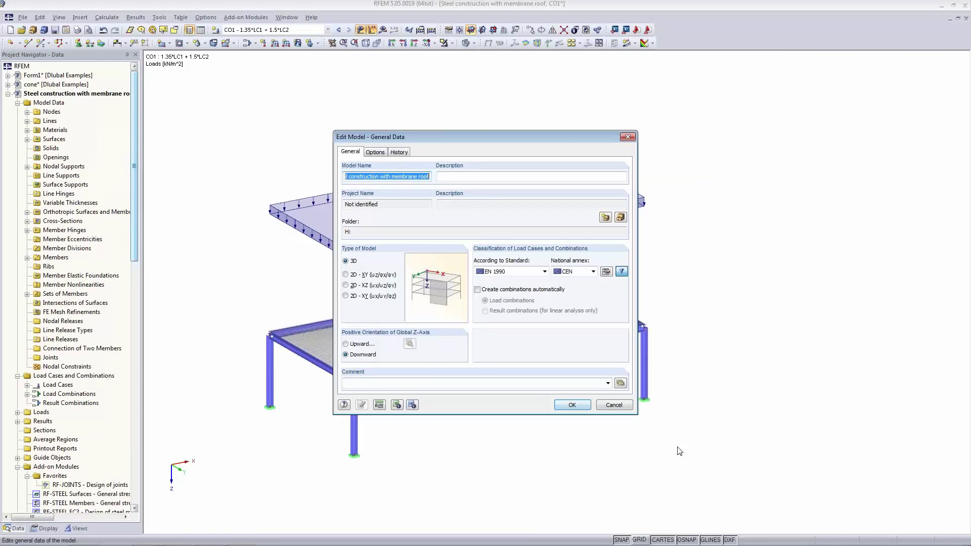
pyautogui.click(566, 405)
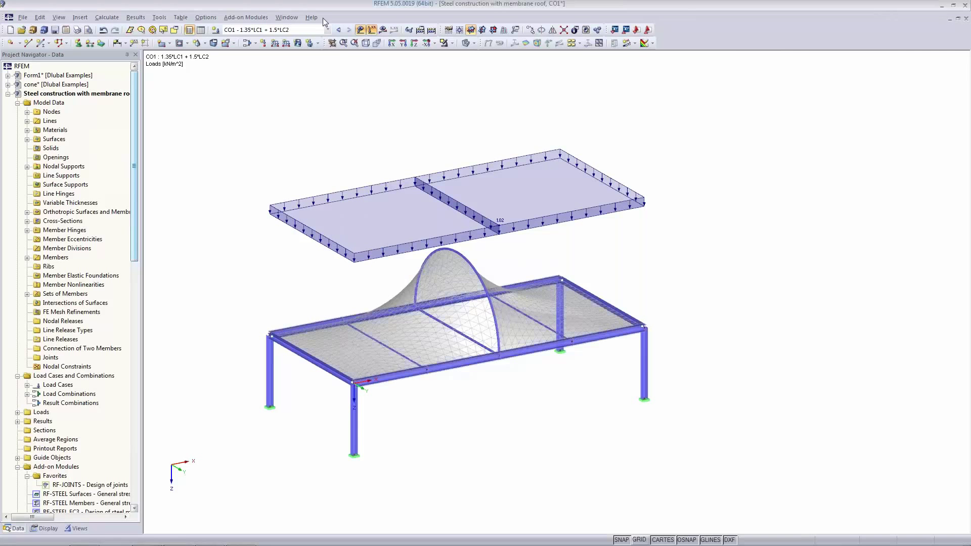
# Calculate the results of the self-weight and snow load combination
pyautogui.click(387, 30)
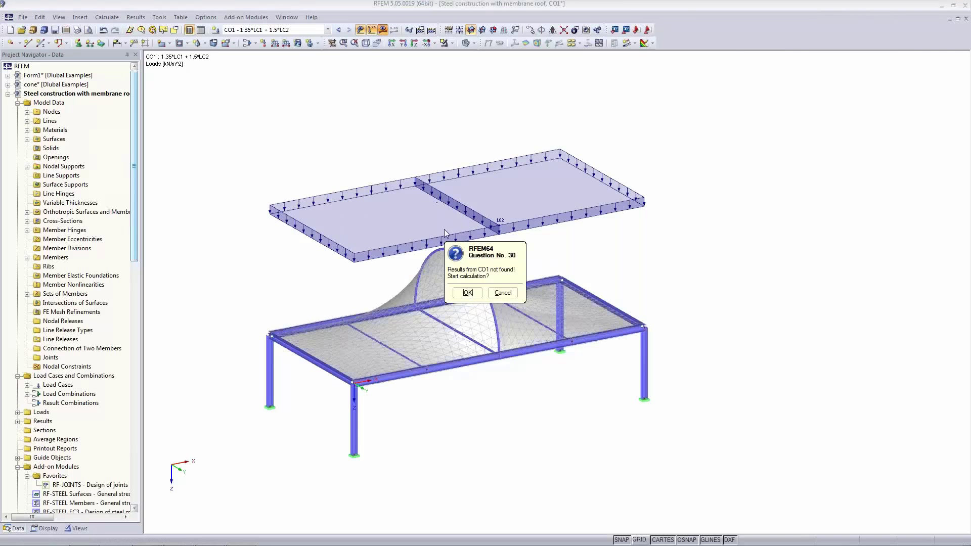
pyautogui.click(450, 289)
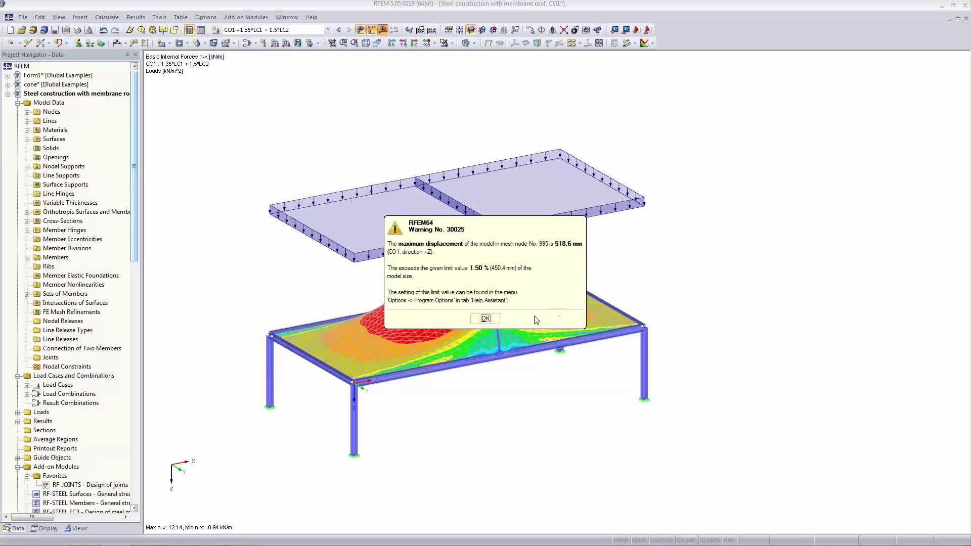
pyautogui.click(485, 318)
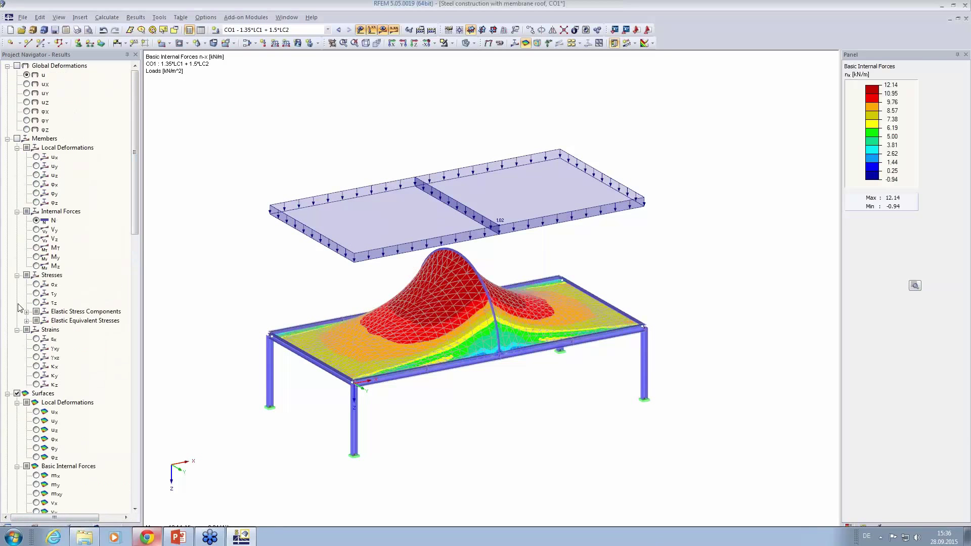
# Display the membranes' basic internal forces ny for the load combination
pyautogui.scroll(-2, 13, 149)
pyautogui.scroll(-4, 43, 316)
pyautogui.scroll(6, 43, 317)
pyautogui.scroll(-8, 43, 297)
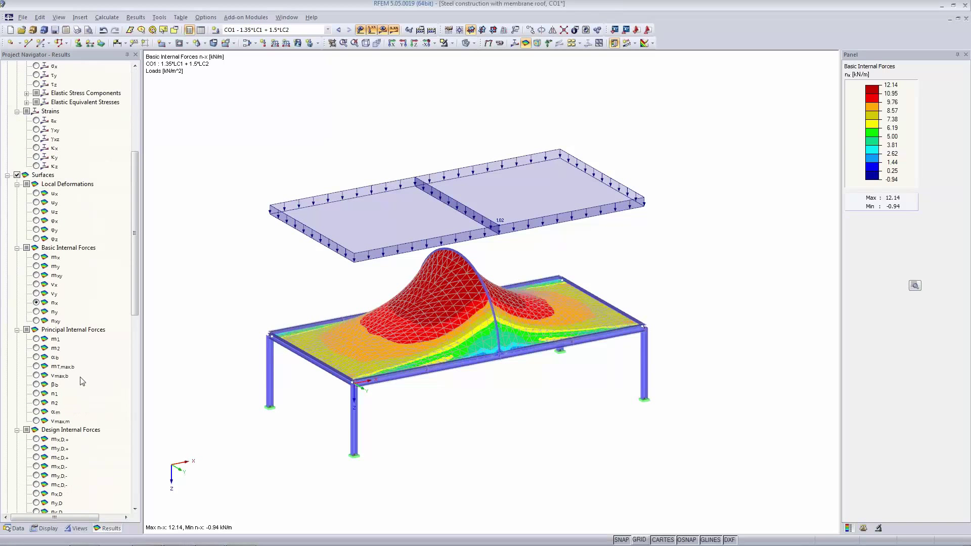
pyautogui.scroll(-5, 75, 397)
pyautogui.scroll(1, 36, 161)
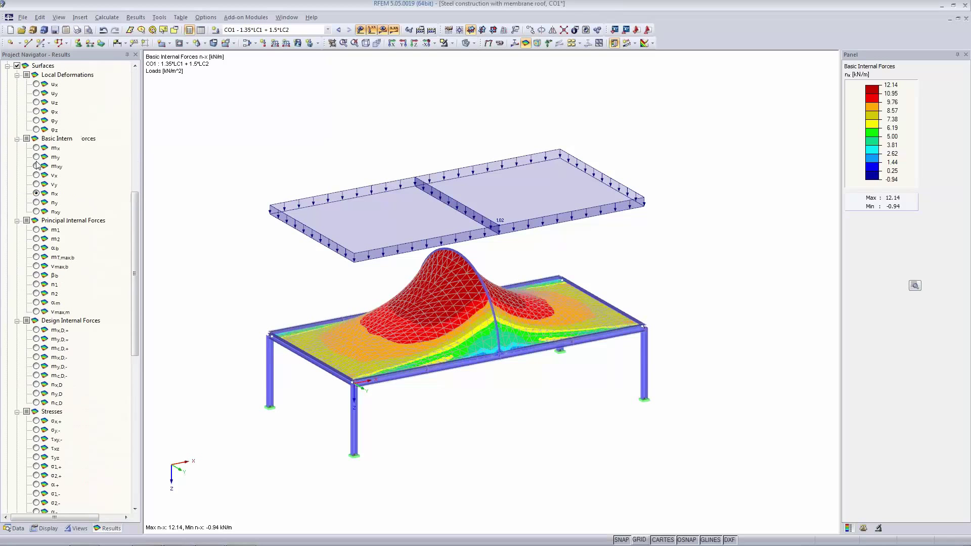
pyautogui.click(37, 202)
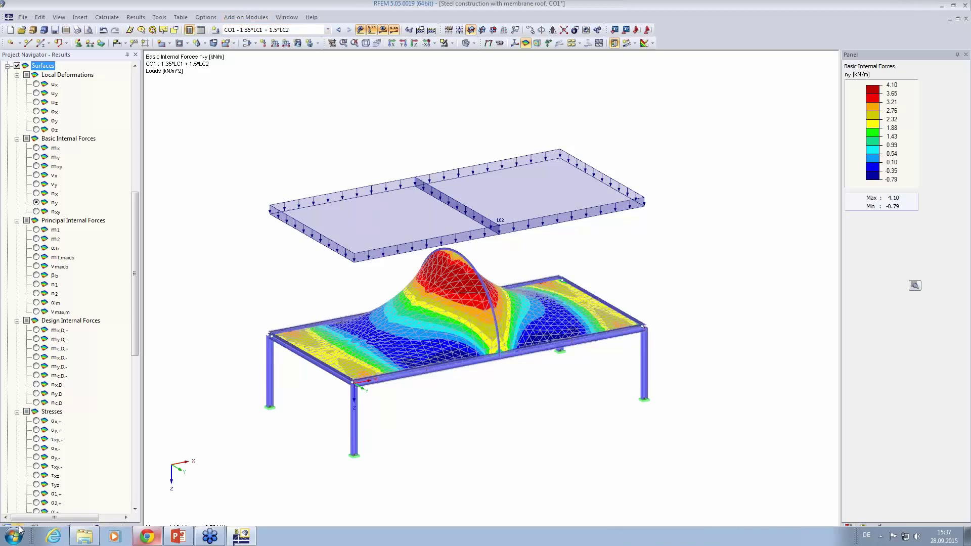
# Look through the available add-on modules, including RF-STEEL Members and RF-STEEL Surfaces
pyautogui.click(16, 528)
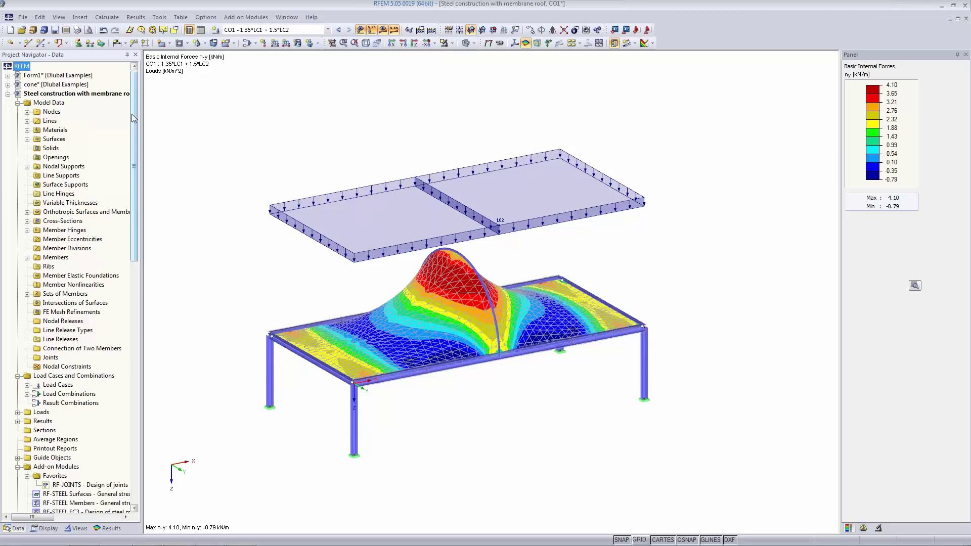
pyautogui.moveTo(133, 115); pyautogui.dragTo(130, 220)
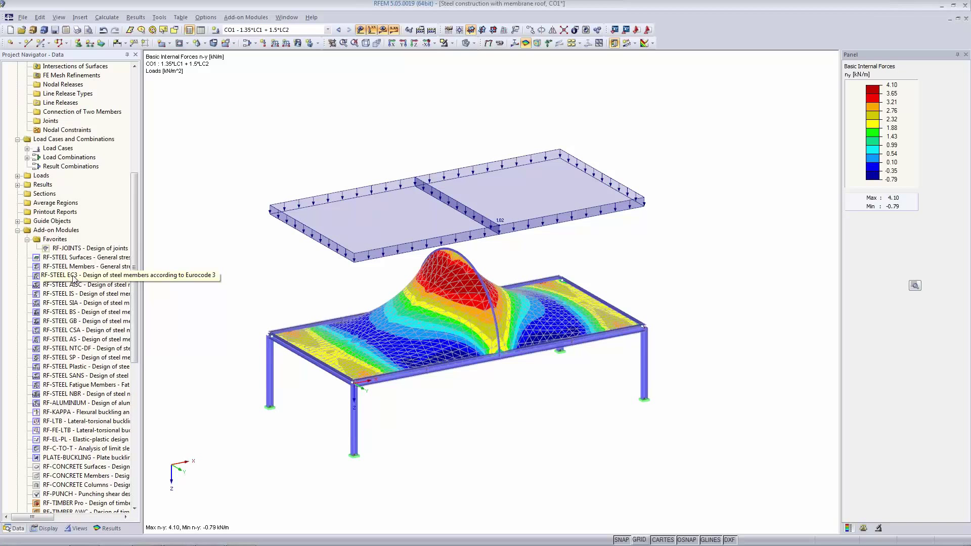
pyautogui.click(60, 267)
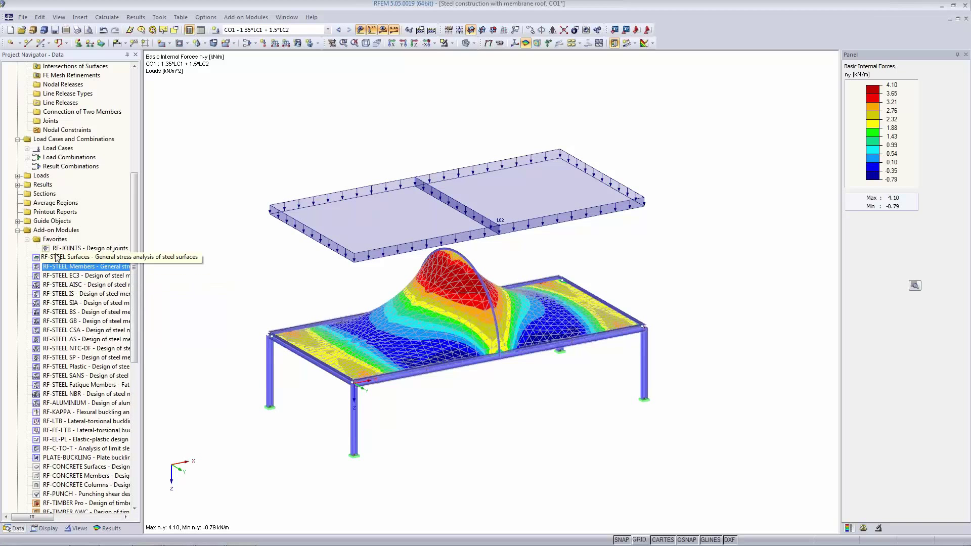
pyautogui.click(57, 257)
pyautogui.scroll(-5, 57, 409)
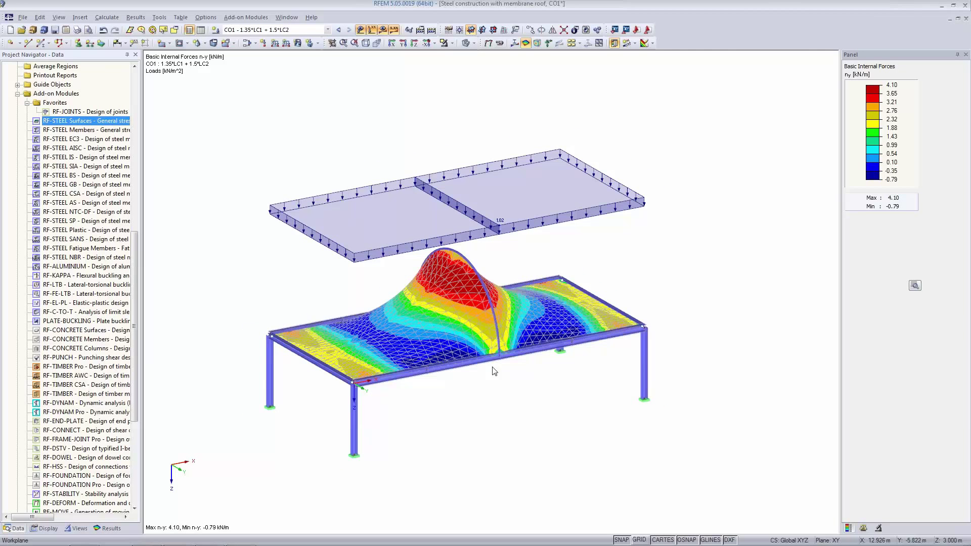
# Hide the load display and enlarge the structure with its ny results in the model view
pyautogui.scroll(1, 520, 396)
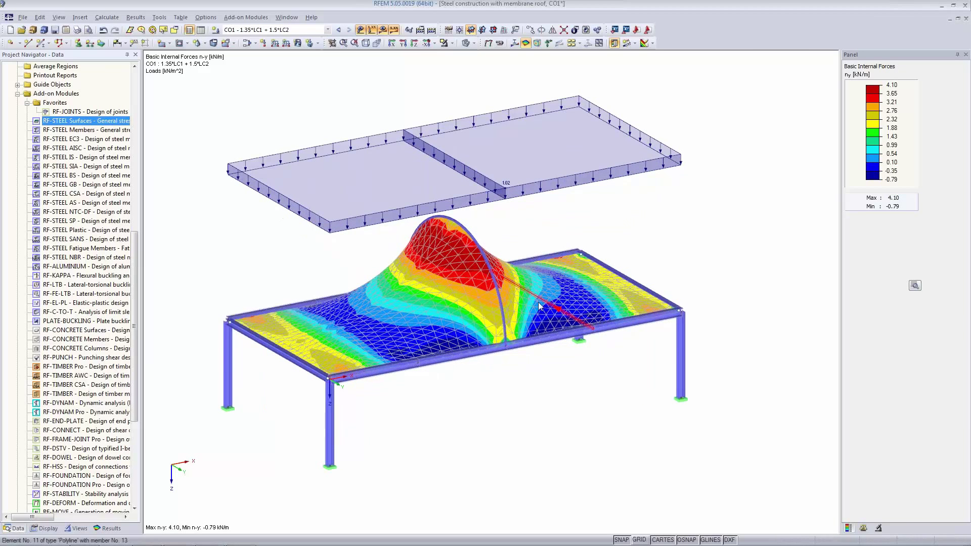
pyautogui.click(372, 30)
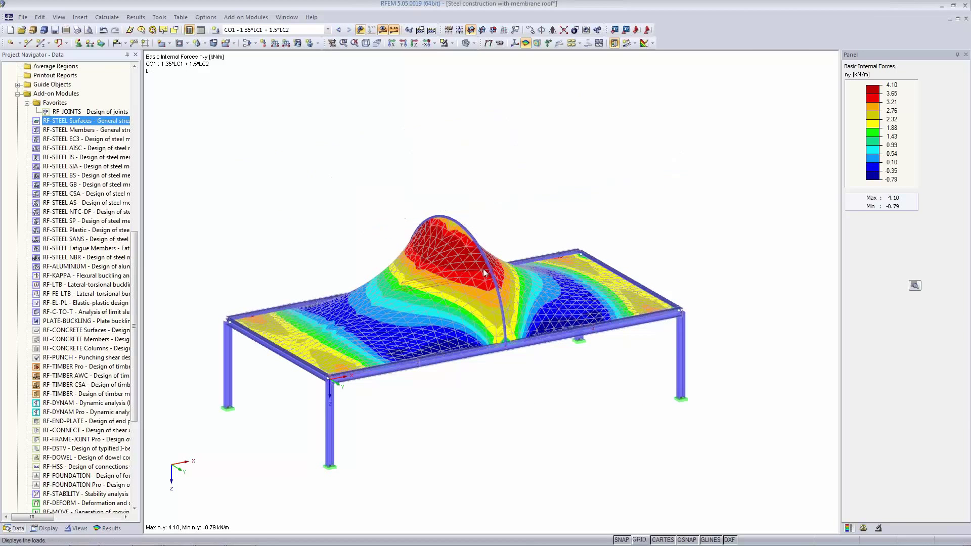
pyautogui.scroll(2, 483, 271)
pyautogui.scroll(1, 482, 271)
pyautogui.moveTo(484, 319); pyautogui.dragTo(528, 227, button='middle')
pyautogui.scroll(-3, 526, 227)
pyautogui.scroll(1, 512, 225)
pyautogui.scroll(1, 509, 223)
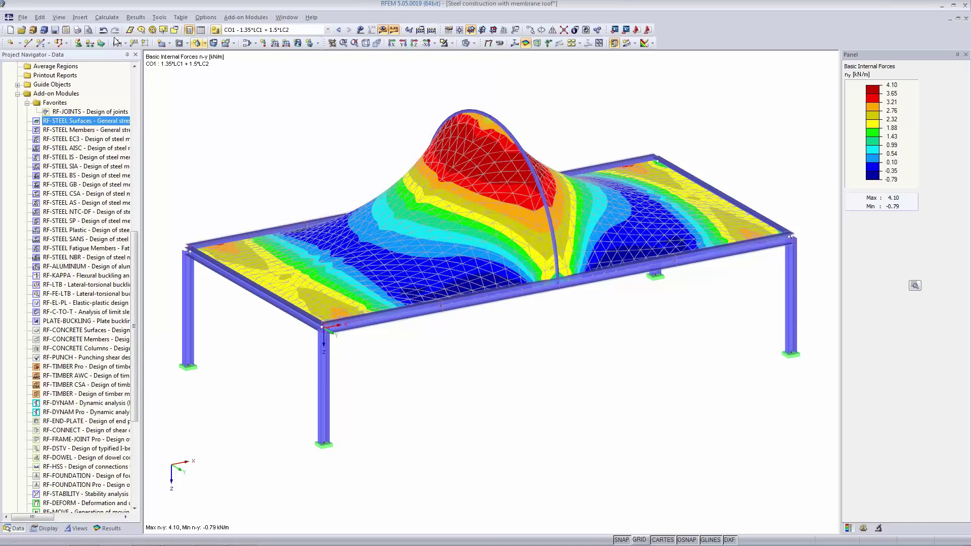
# Print the ny results graphic to a new printout report using the Input data and reduced results template, and close the report
pyautogui.click(77, 31)
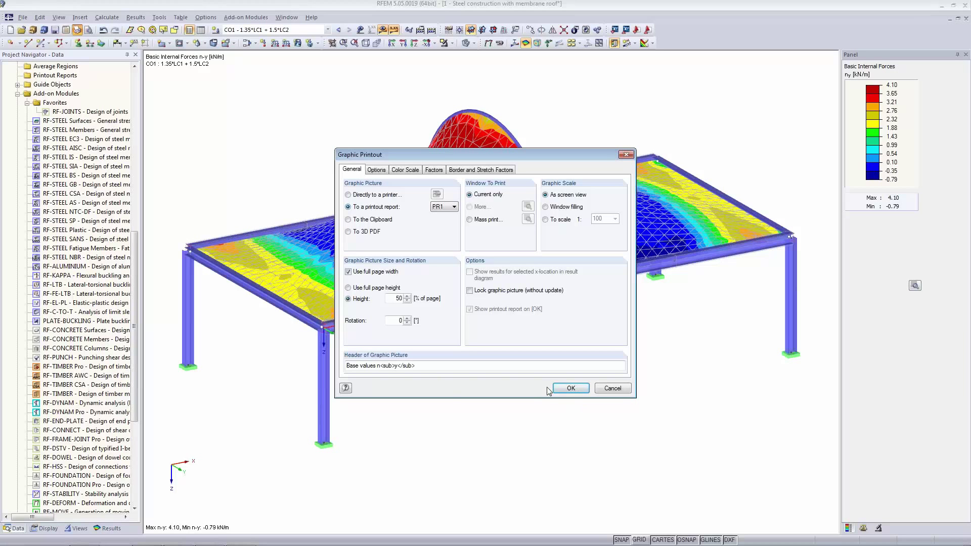
pyautogui.click(569, 388)
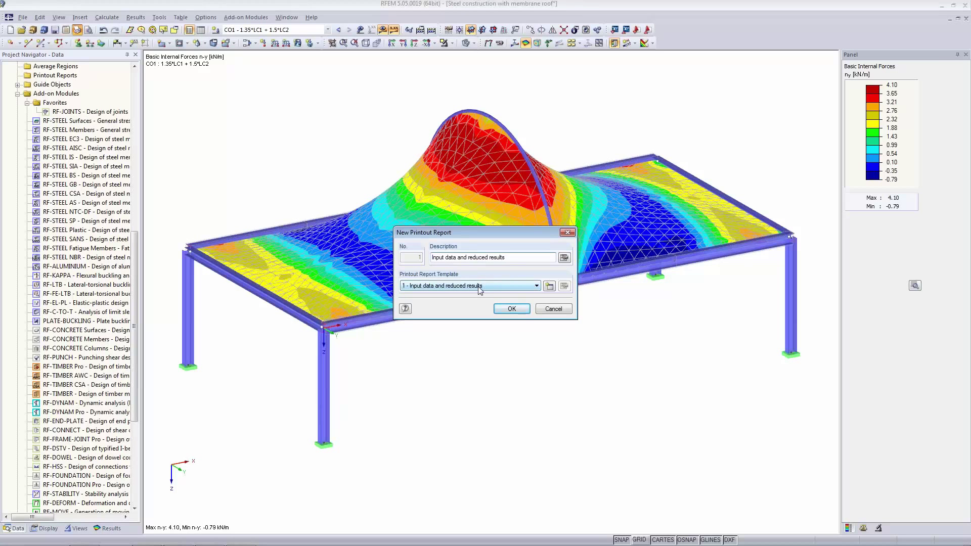
pyautogui.click(512, 308)
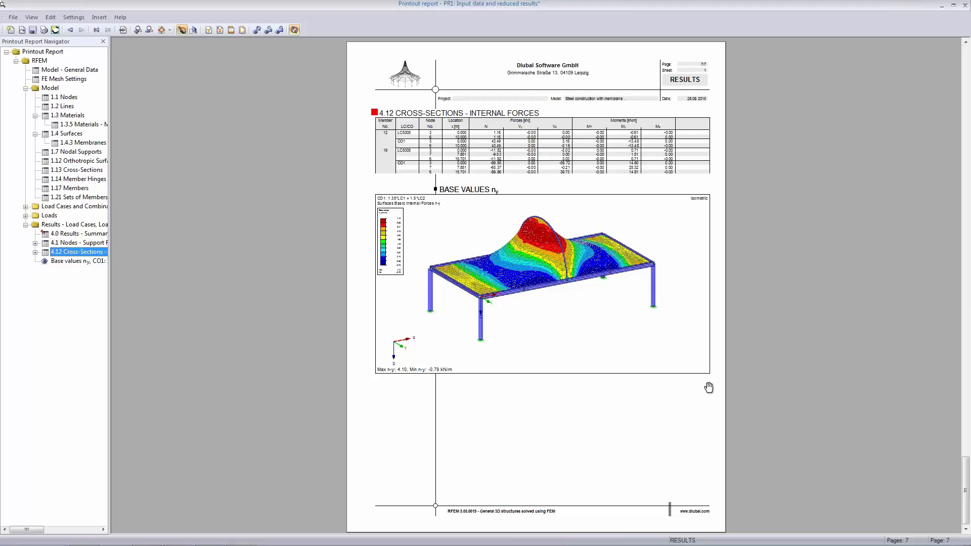
pyautogui.click(966, 8)
pyautogui.click(479, 290)
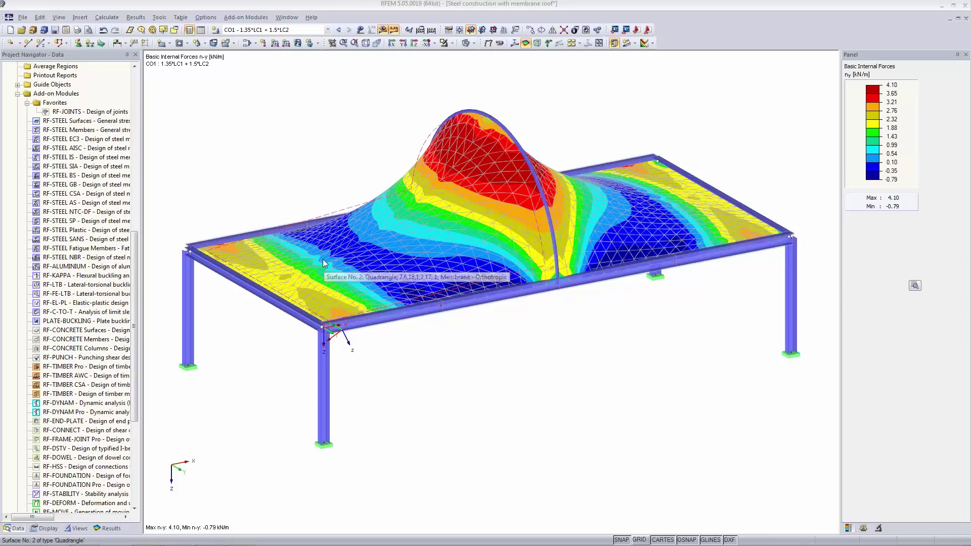
# Set up a DXF export of the model in ASCII format and check that its geometry settings include the FE mesh
pyautogui.click(22, 19)
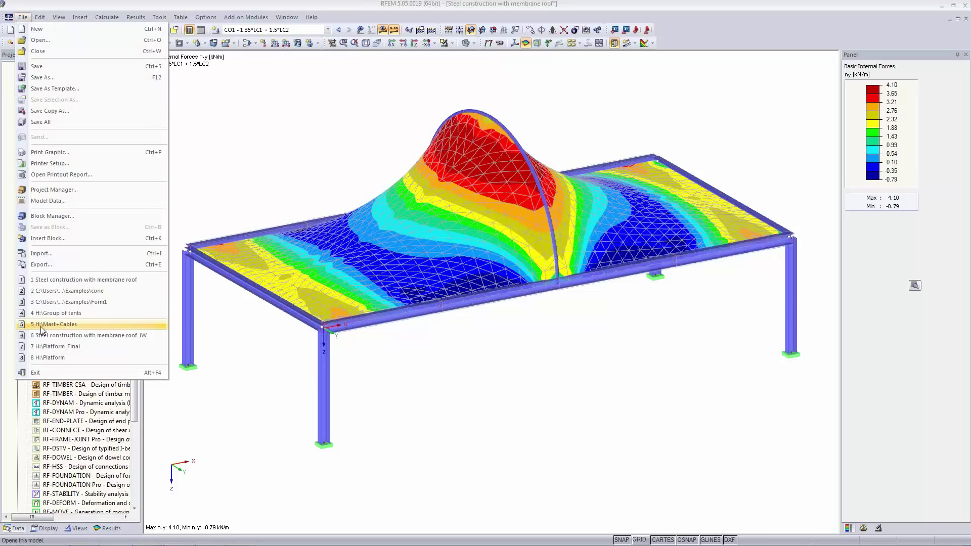
pyautogui.click(64, 263)
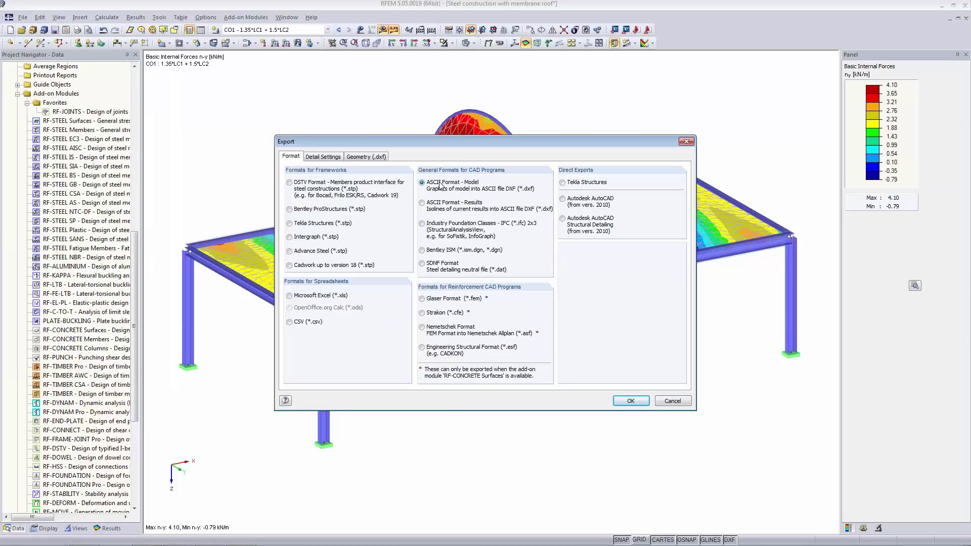
pyautogui.click(431, 207)
pyautogui.click(423, 183)
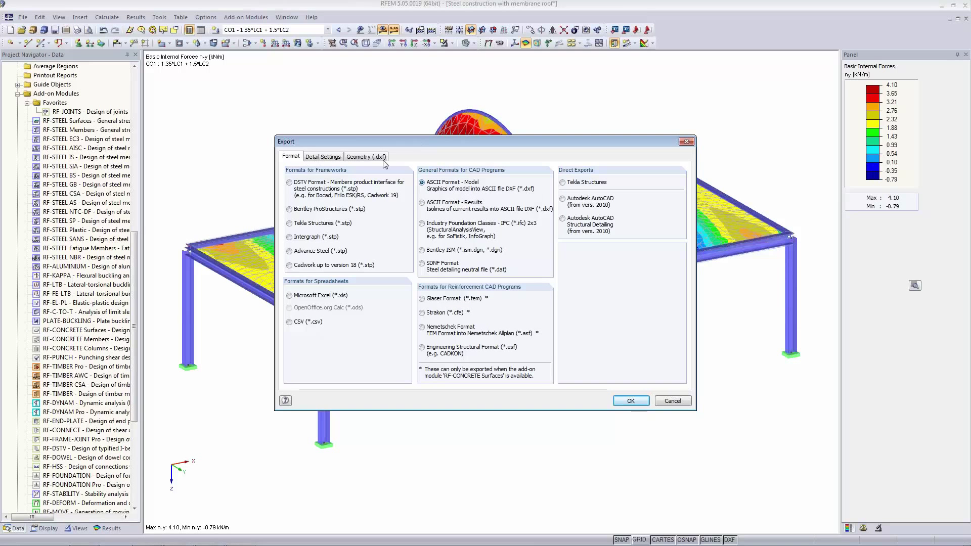
pyautogui.click(329, 157)
pyautogui.click(358, 157)
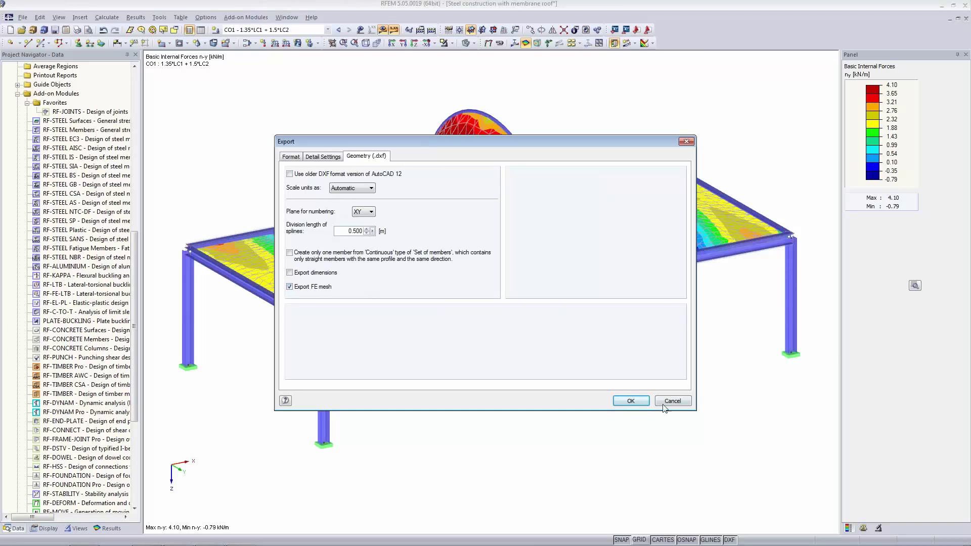
# Export the model to a DXF file named Steel construction Mesh
pyautogui.click(640, 403)
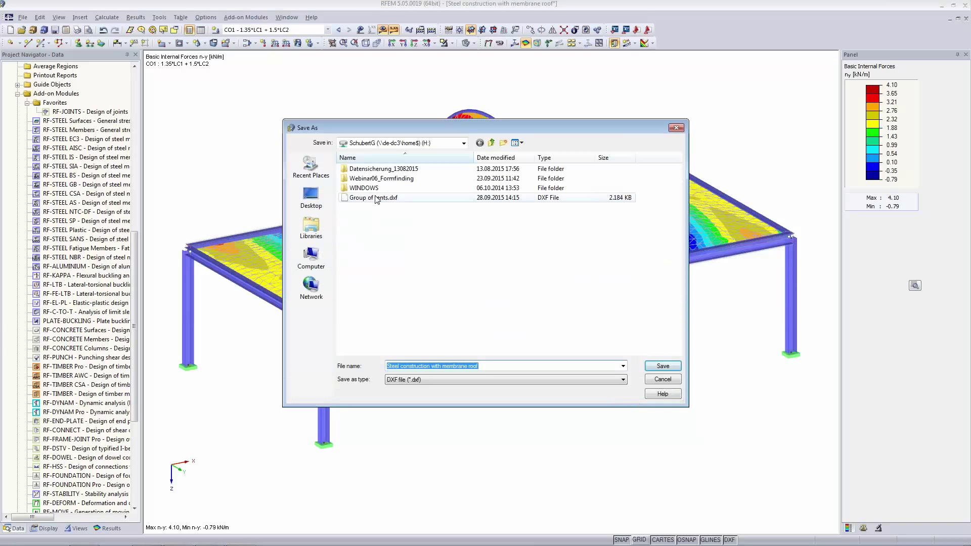
pyautogui.moveTo(491, 366); pyautogui.dragTo(431, 364)
pyautogui.write('M')
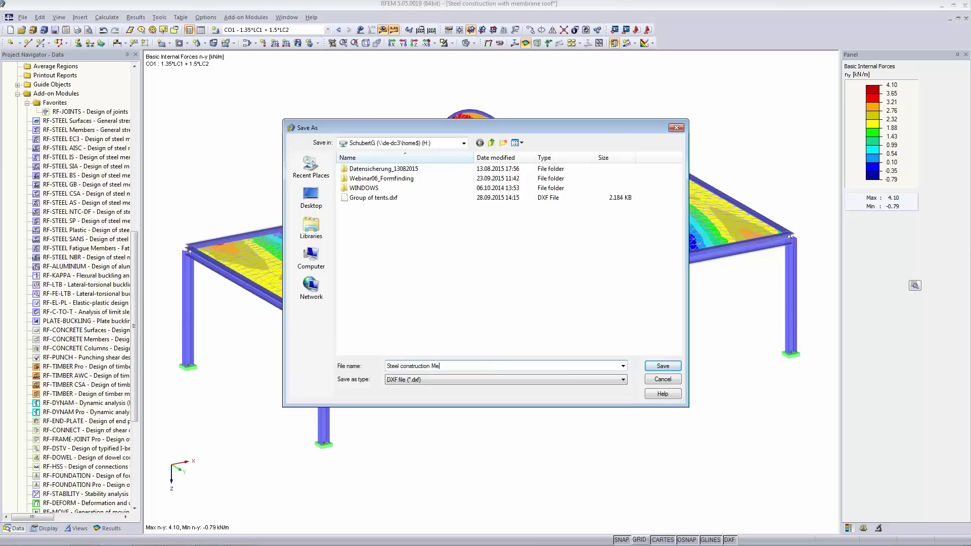
pyautogui.write('esh')
pyautogui.click(662, 366)
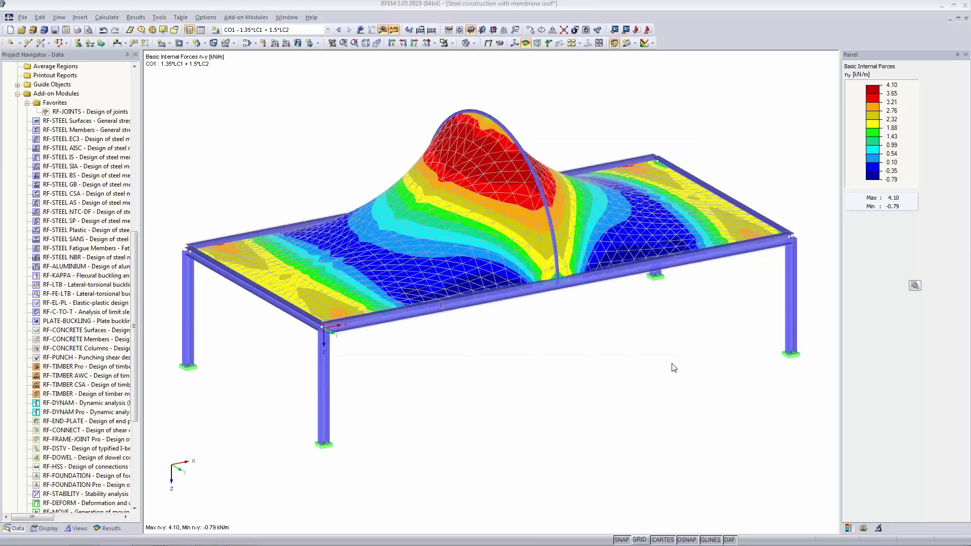
pyautogui.click(478, 291)
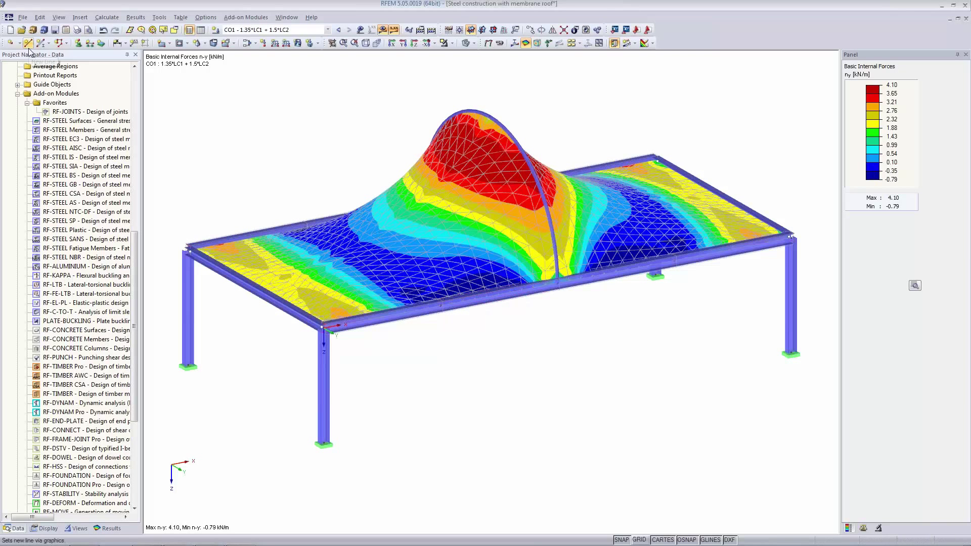
# Set up a model import in DXF format and review its detail settings and ASCII format options
pyautogui.click(25, 17)
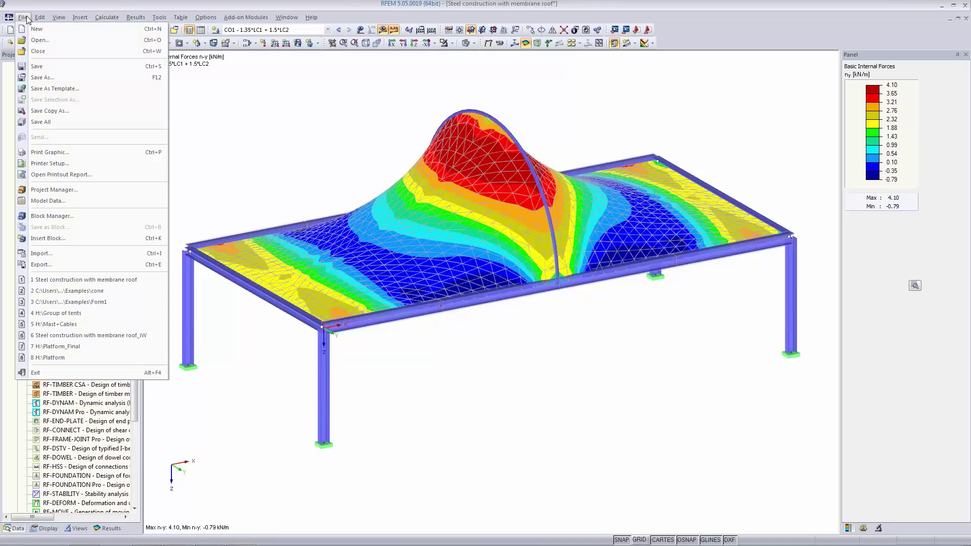
pyautogui.click(36, 254)
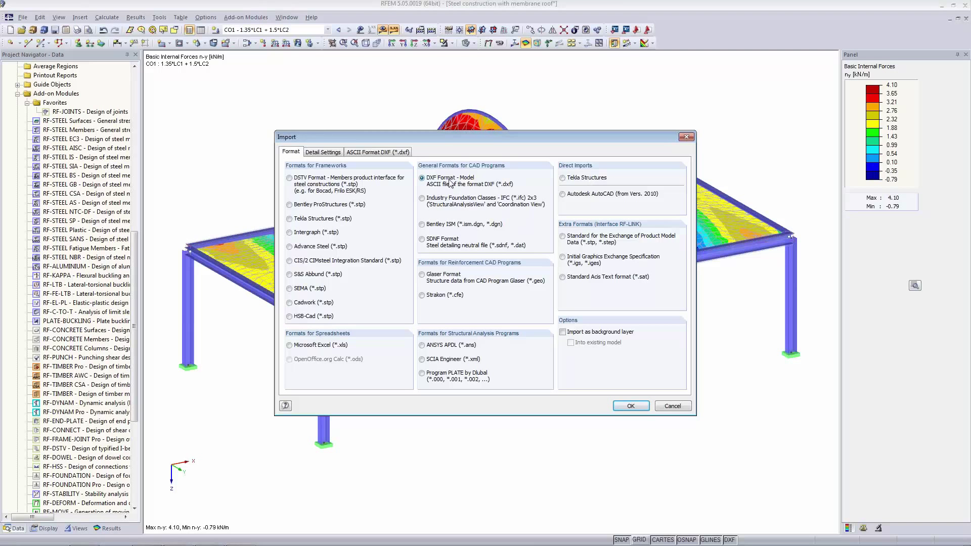
pyautogui.click(356, 152)
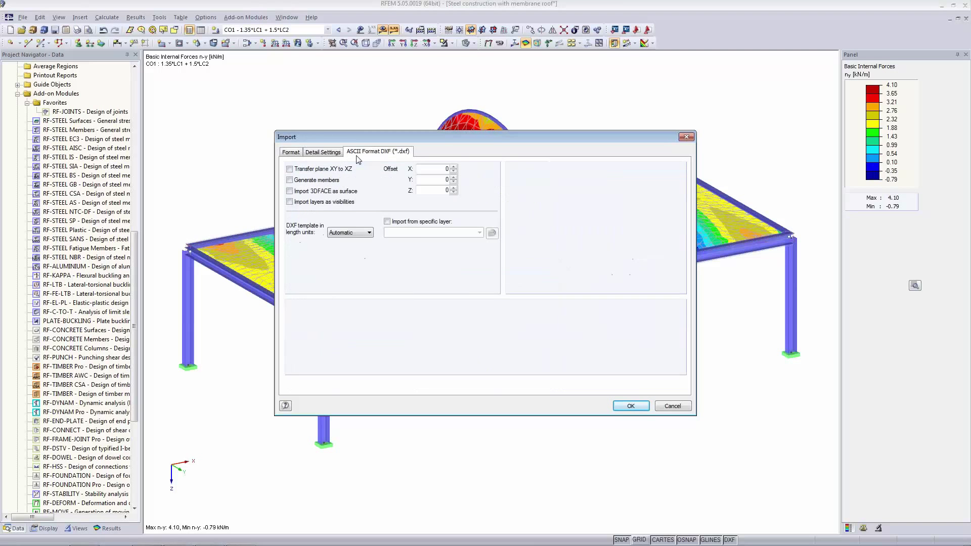
pyautogui.click(334, 153)
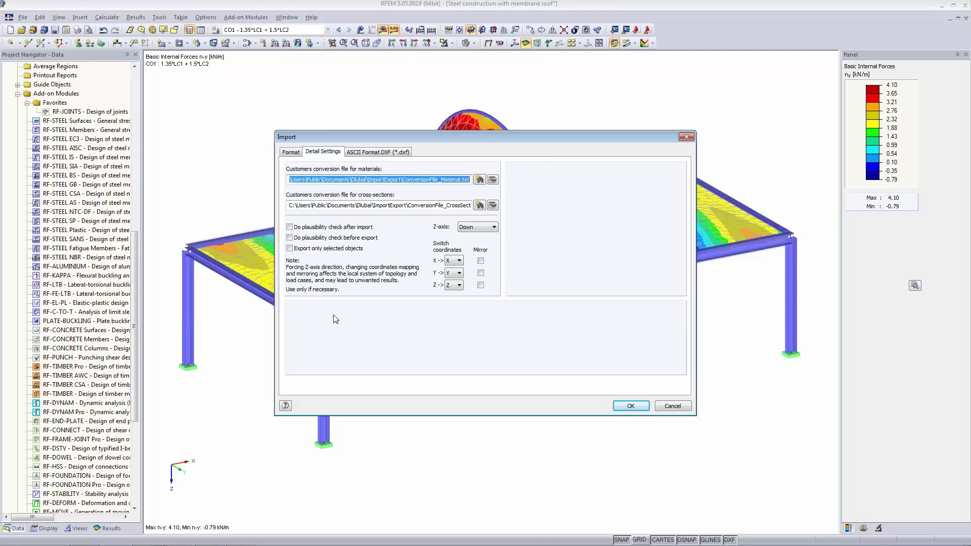
pyautogui.click(390, 153)
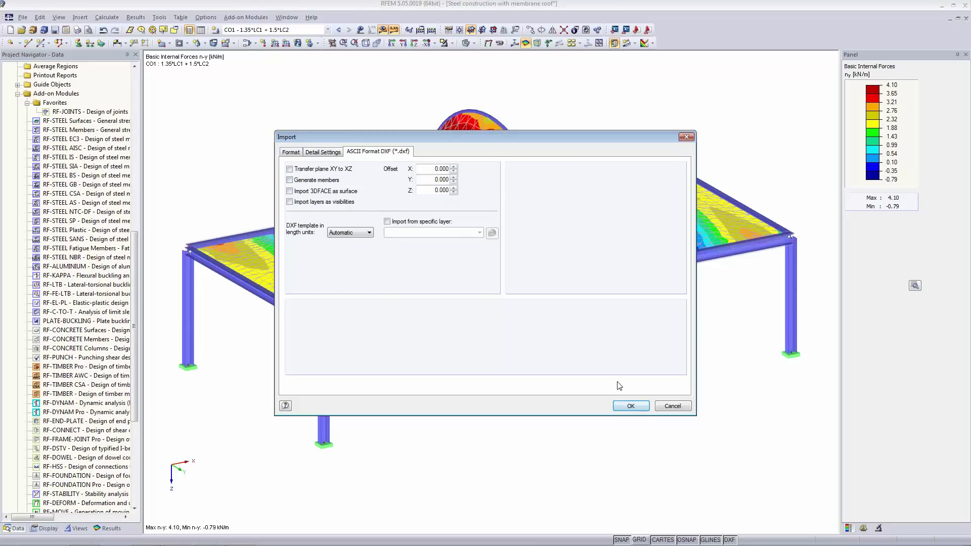
# Import Steel construction Mesh.dxf as a new model named Steel construction Mesh in the Dlubal Examples project
pyautogui.click(627, 408)
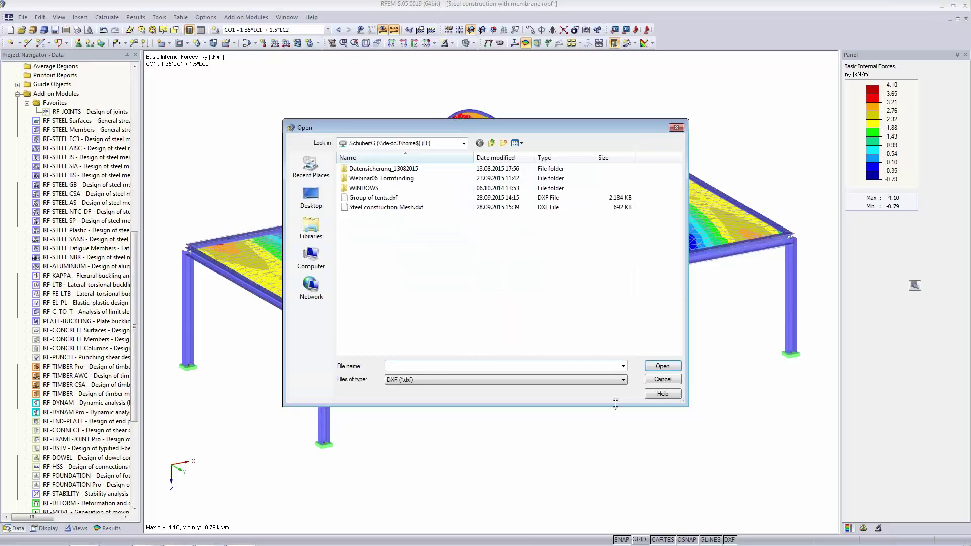
pyautogui.click(374, 208)
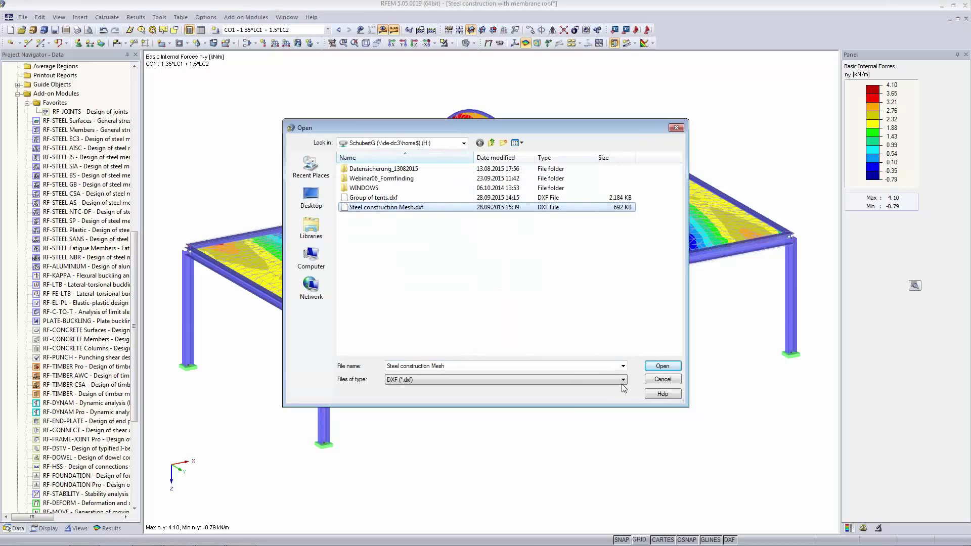
pyautogui.click(662, 366)
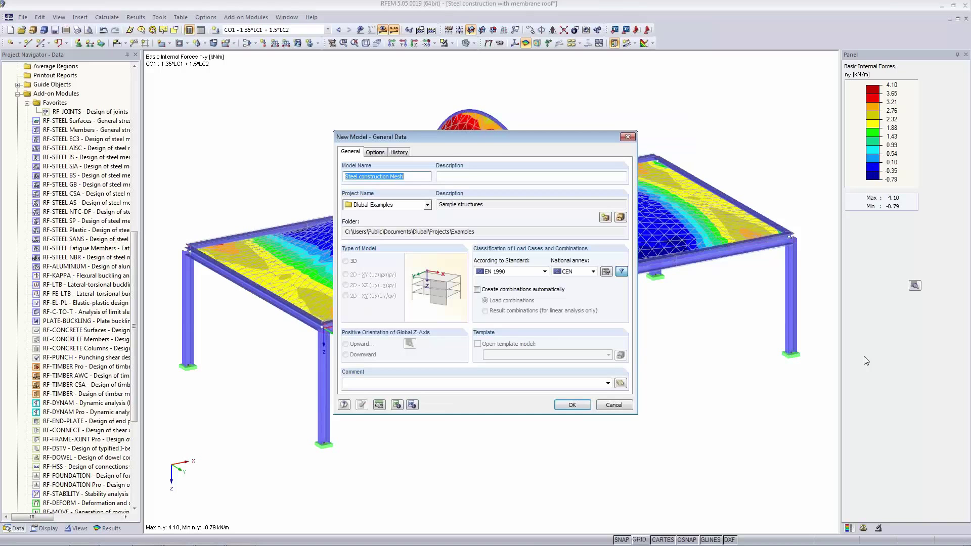
pyautogui.click(411, 177)
pyautogui.click(571, 406)
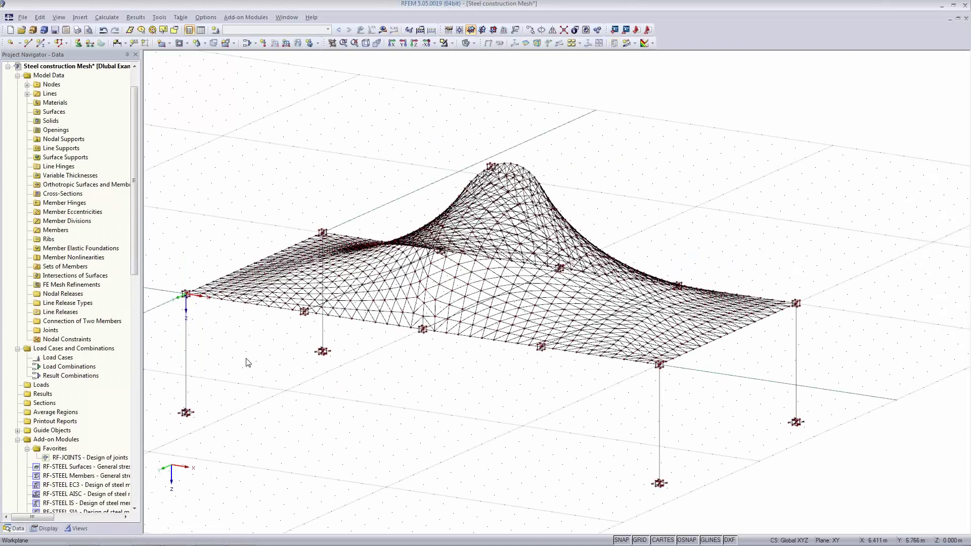
pyautogui.moveTo(290, 472); pyautogui.dragTo(332, 431, button='middle')
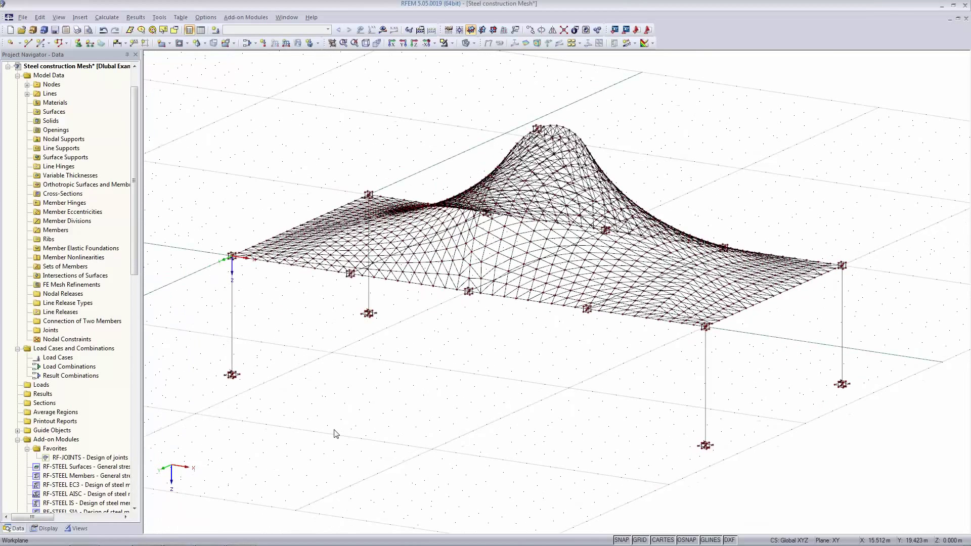
pyautogui.scroll(1, 503, 259)
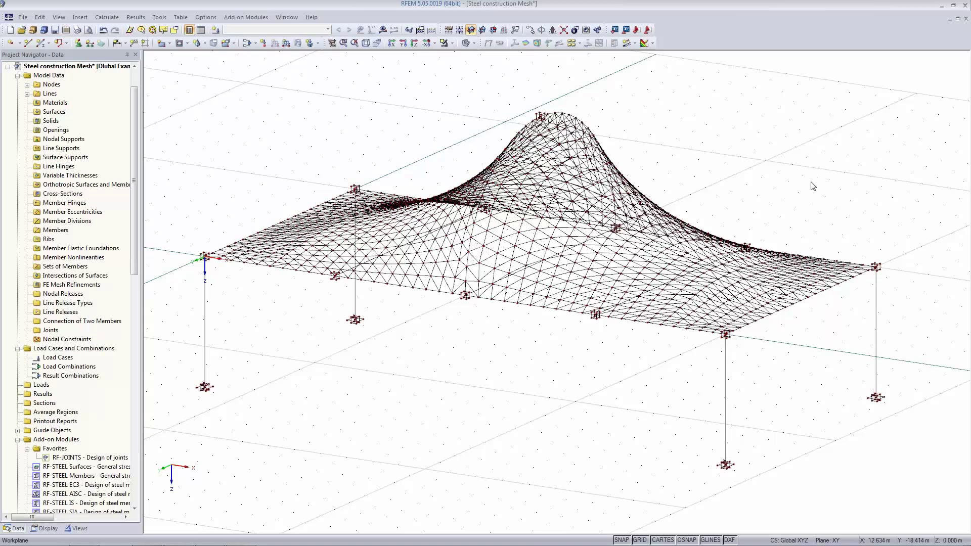
# Open the RFEM model Group of tents and fit the four tents into the model view
pyautogui.click(21, 30)
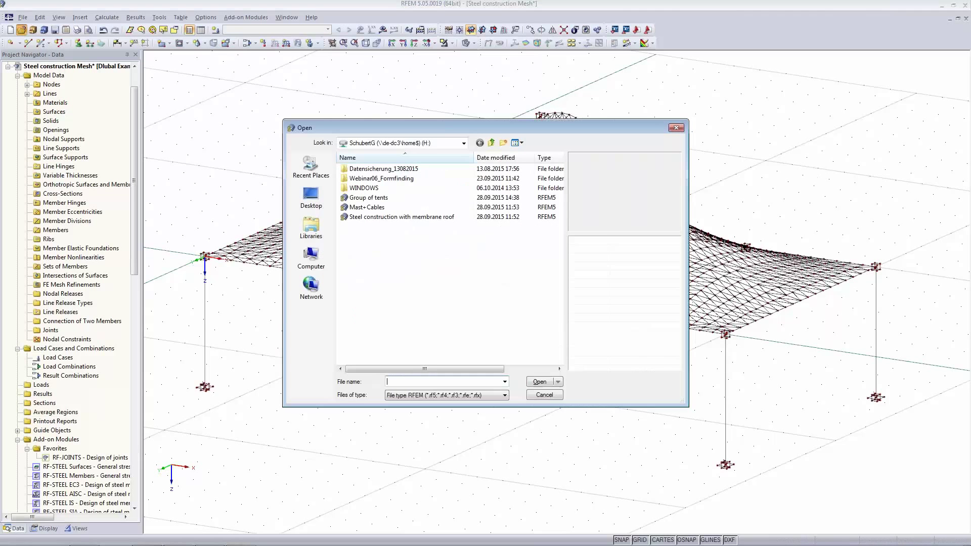
pyautogui.click(371, 199)
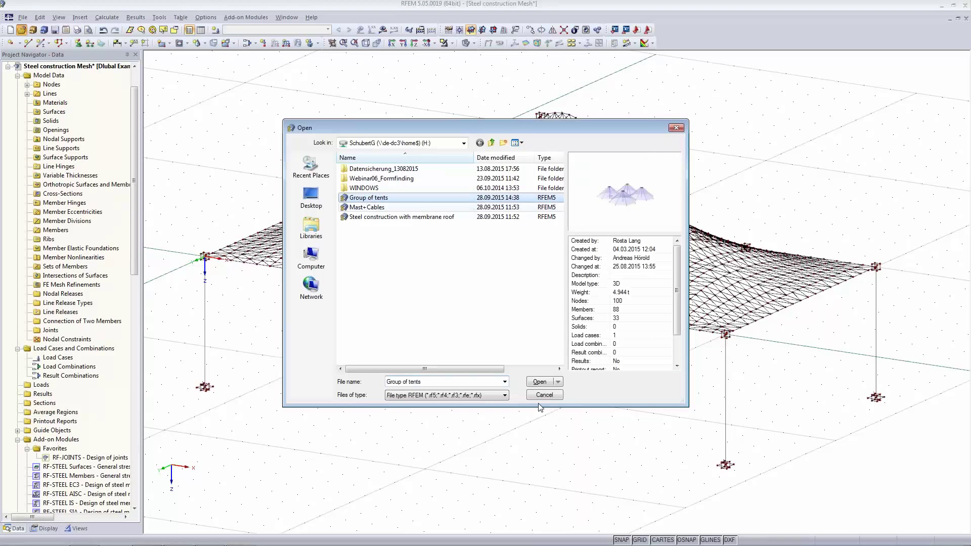
pyautogui.click(539, 382)
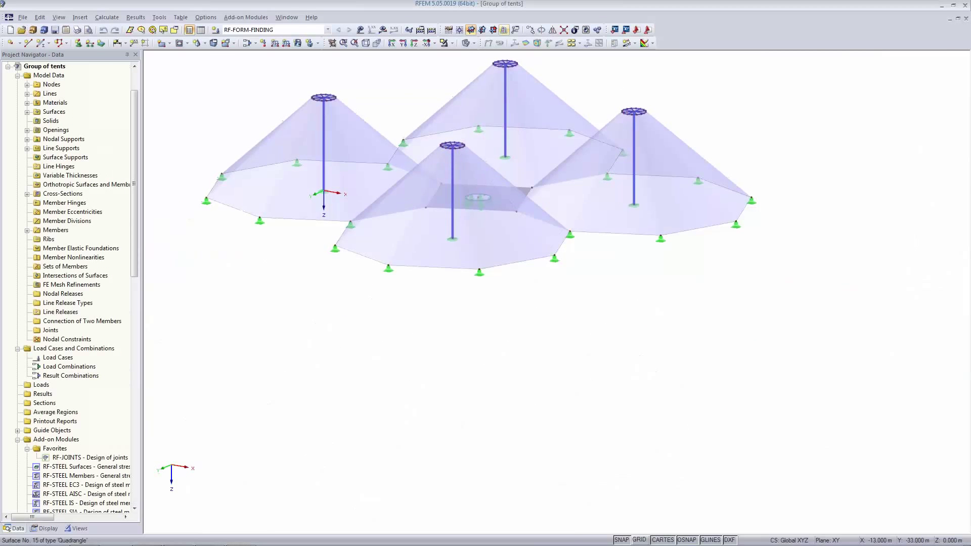
pyautogui.scroll(5, 435, 167)
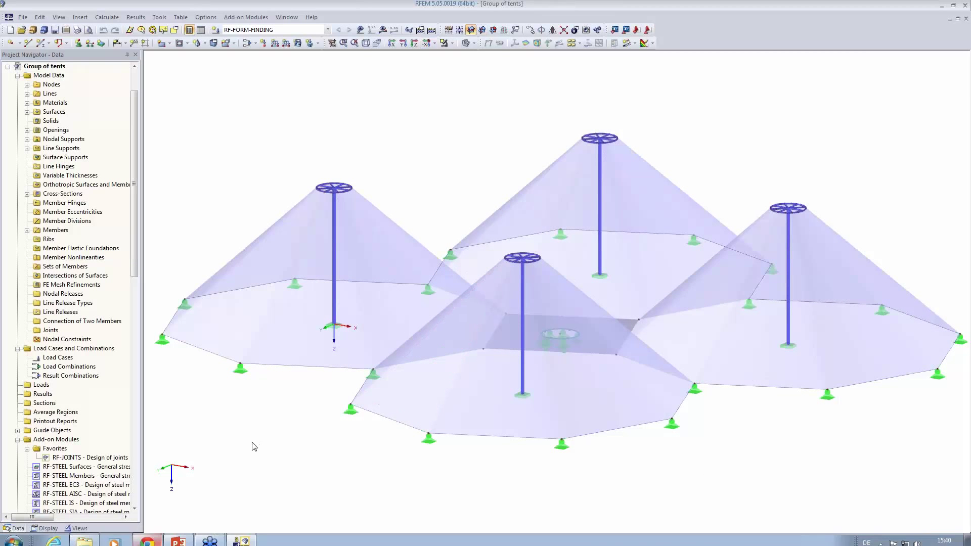
pyautogui.moveTo(249, 429); pyautogui.dragTo(243, 393, button='middle')
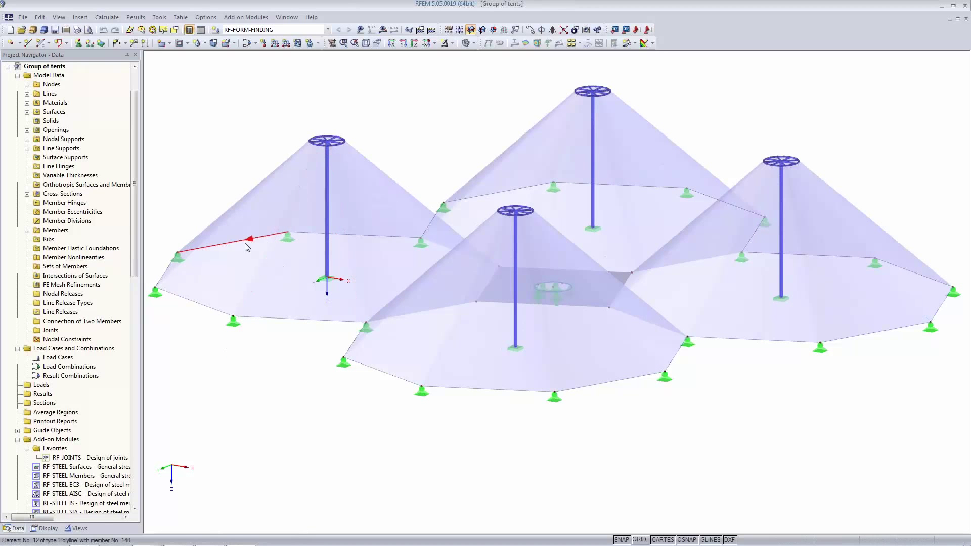
pyautogui.scroll(-2, 277, 271)
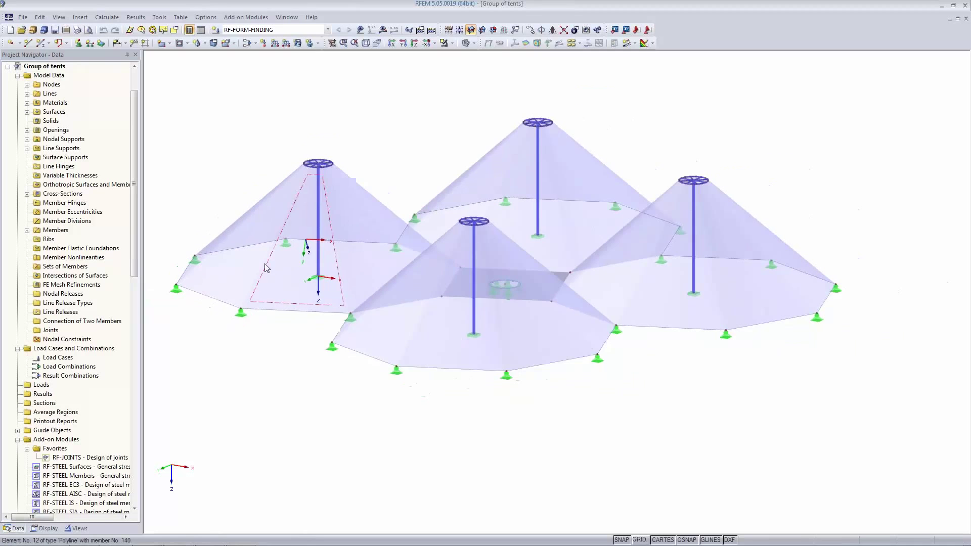
# Examine the form-finding prestress settings of a membrane surface on one tent and the nodal support under its mast
pyautogui.click(227, 269)
pyautogui.doubleClick(228, 269)
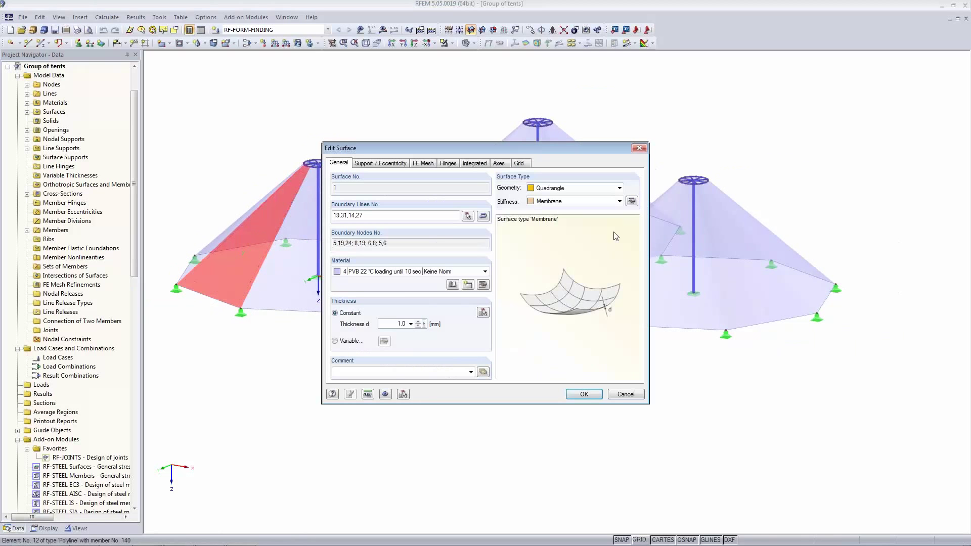
pyautogui.click(632, 202)
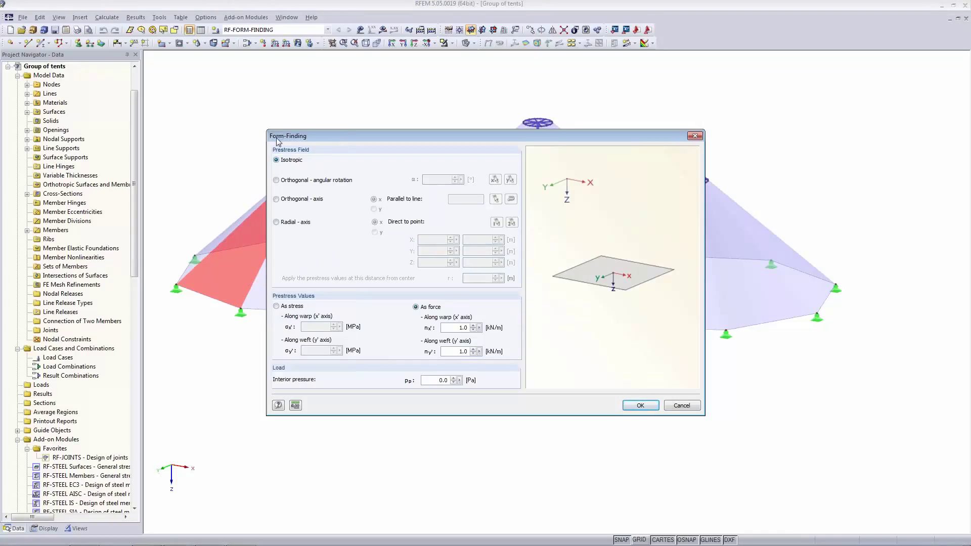
pyautogui.click(641, 406)
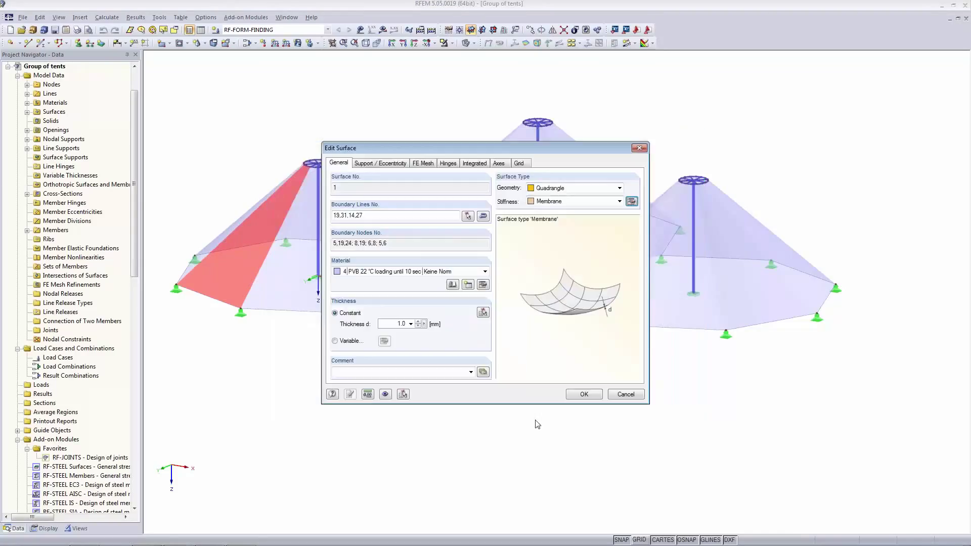
pyautogui.click(584, 394)
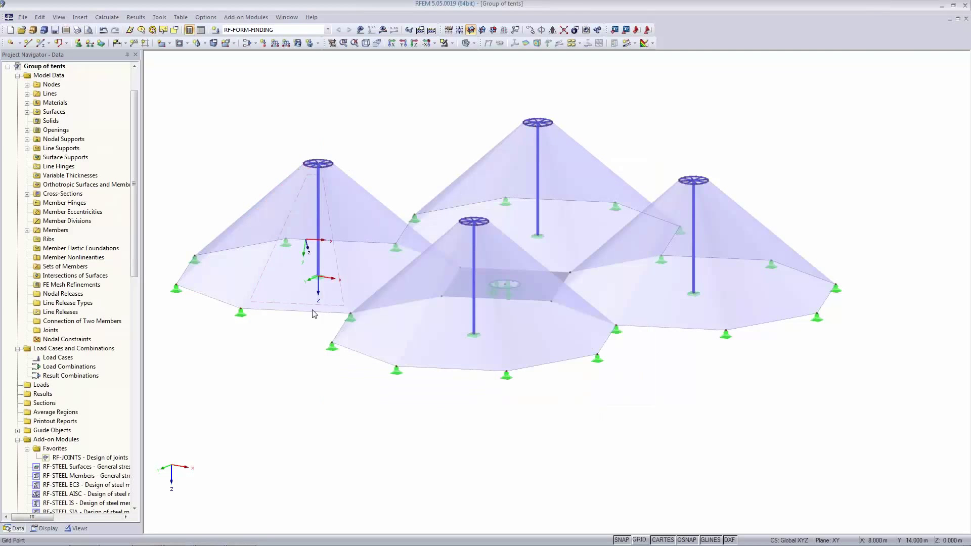
pyautogui.doubleClick(317, 282)
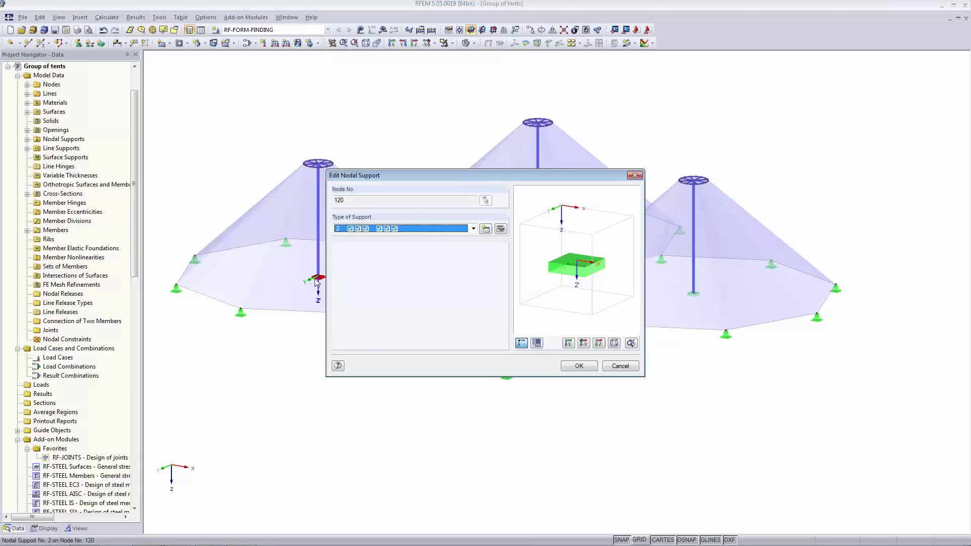
pyautogui.click(621, 367)
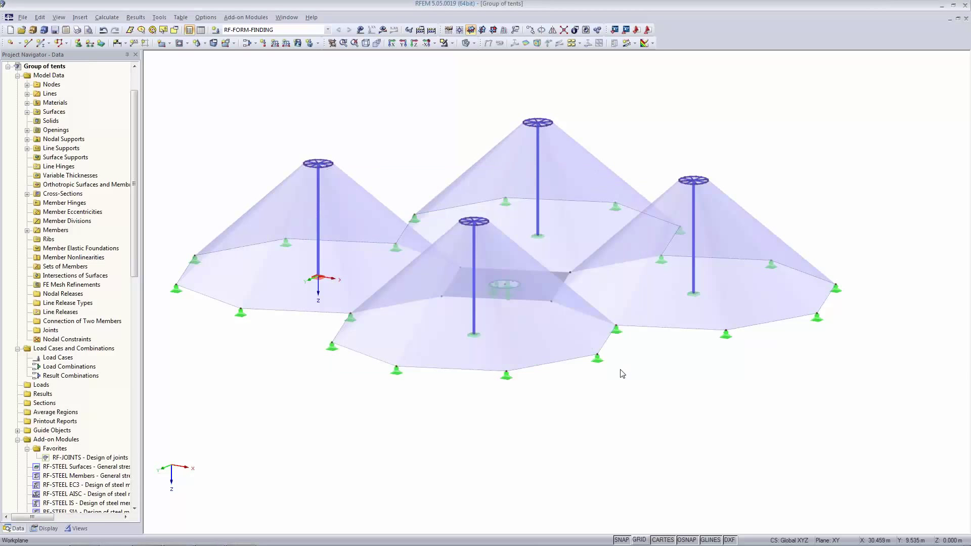
# Check the form-finding calculation parameters, including the calculation method and the number of iterations for loading prestress
pyautogui.click(420, 30)
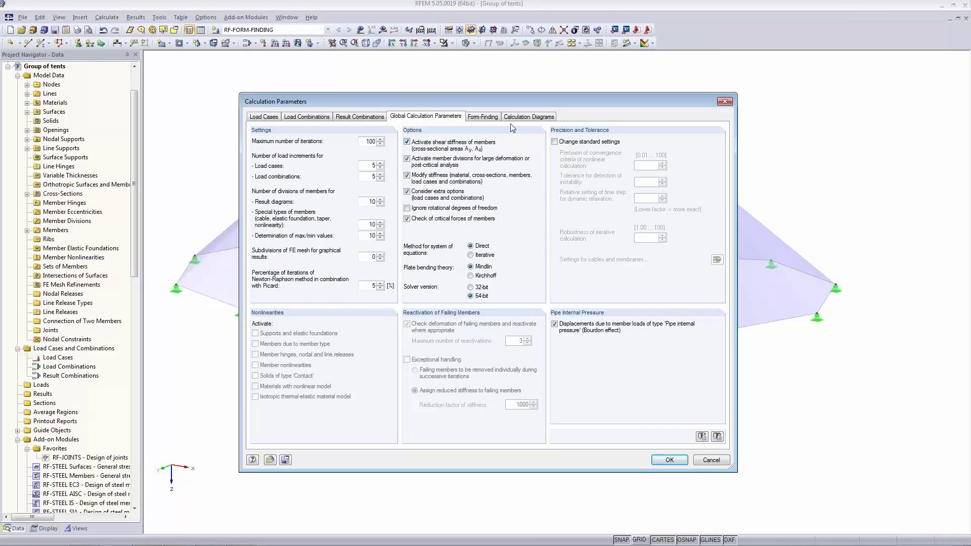
pyautogui.click(482, 117)
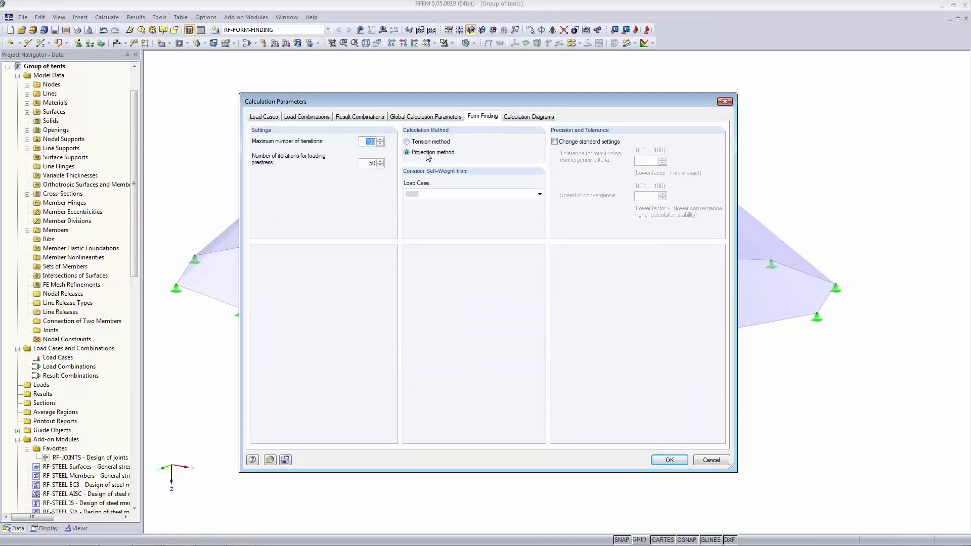
pyautogui.click(368, 163)
pyautogui.click(672, 460)
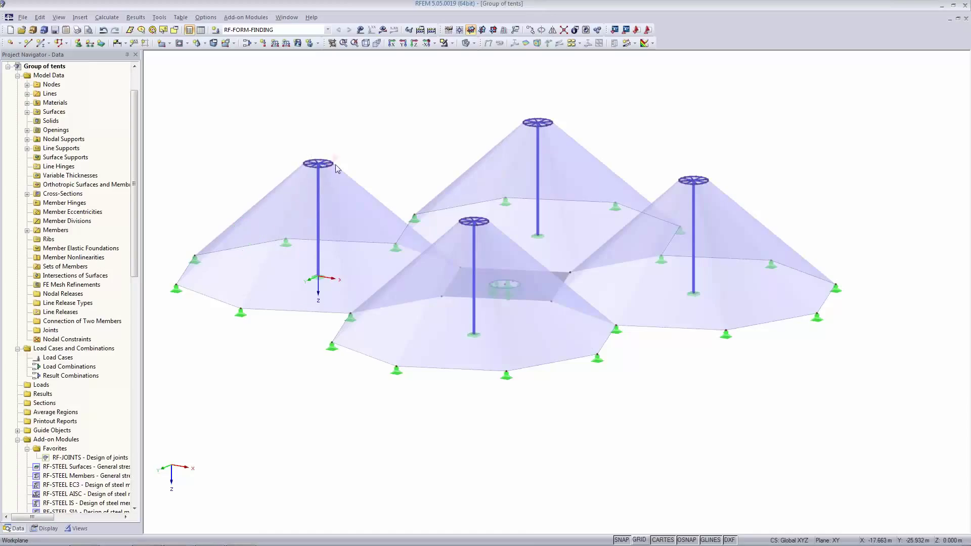
# Run the RF-FORM-FINDING calculation for the group of tents and show its results
pyautogui.scroll(2, 314, 172)
pyautogui.moveTo(313, 172)
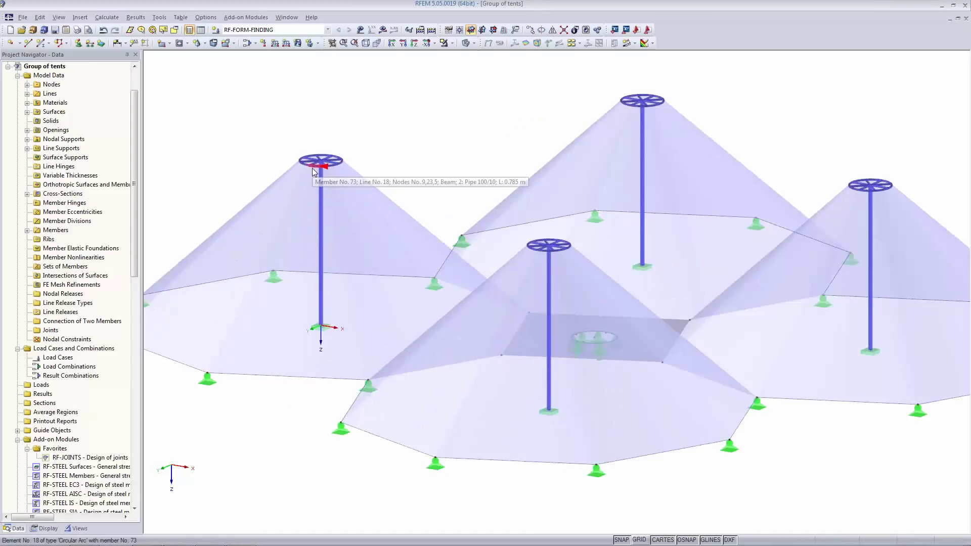
pyautogui.moveTo(322, 191)
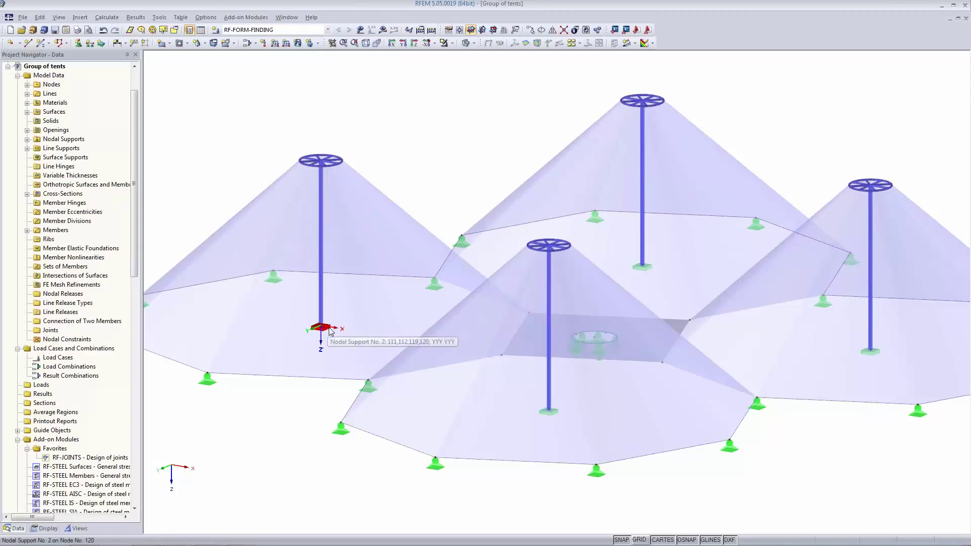
pyautogui.click(382, 31)
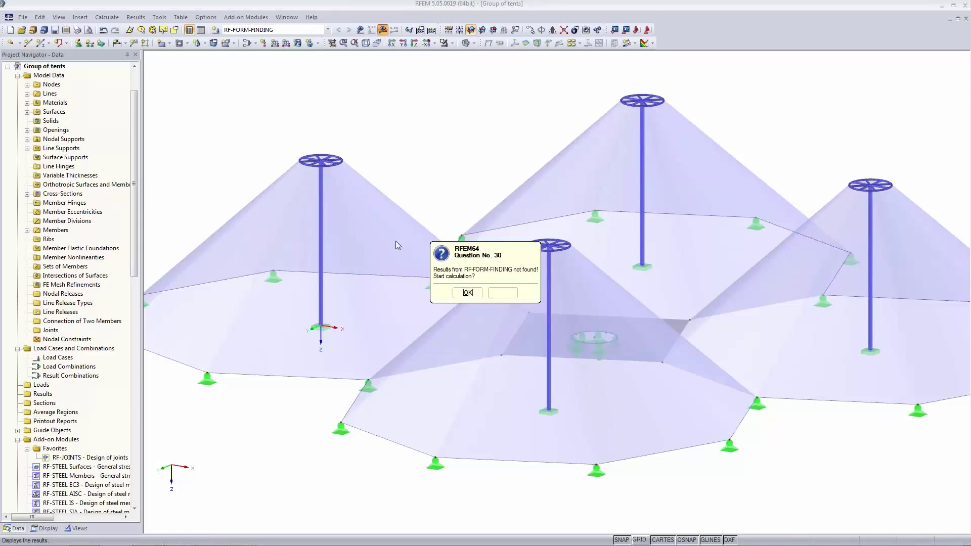
pyautogui.click(464, 293)
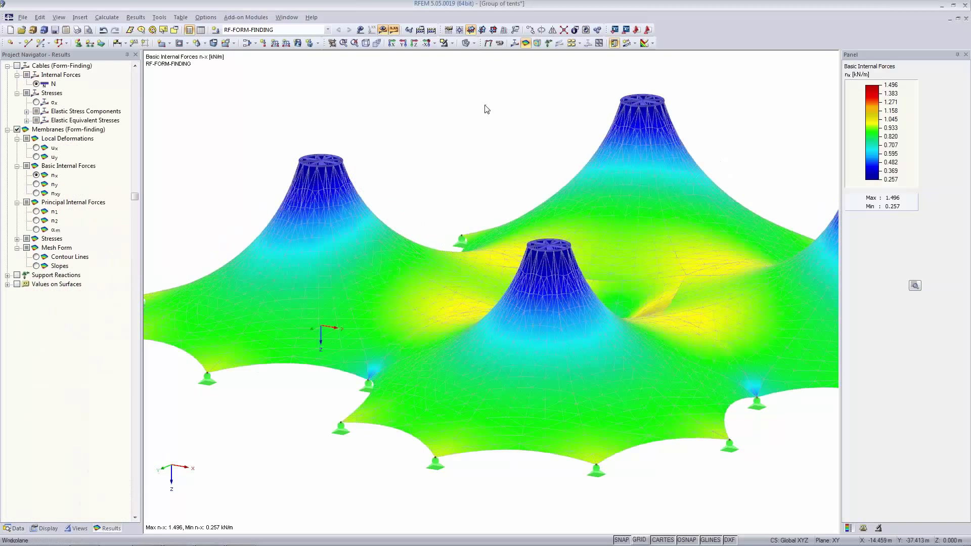
pyautogui.keyDown('ctrl'); pyautogui.moveTo(484, 105); pyautogui.dragTo(486, 115, button='middle'); pyautogui.keyUp('ctrl')
pyautogui.scroll(-2, 486, 114)
pyautogui.moveTo(668, 381); pyautogui.dragTo(582, 434, button='middle')
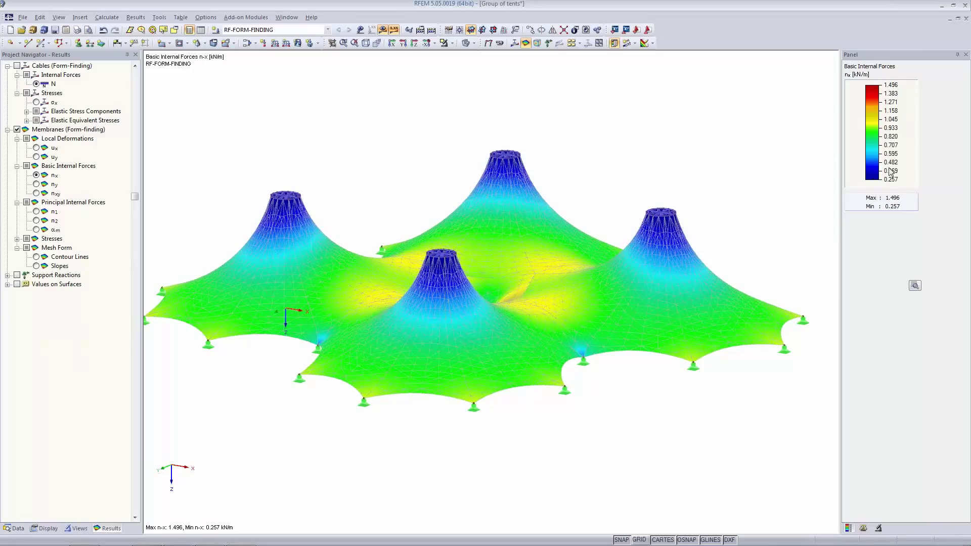
# Display the basic internal forces ny of the form-found membranes and examine them across the tents
pyautogui.click(37, 184)
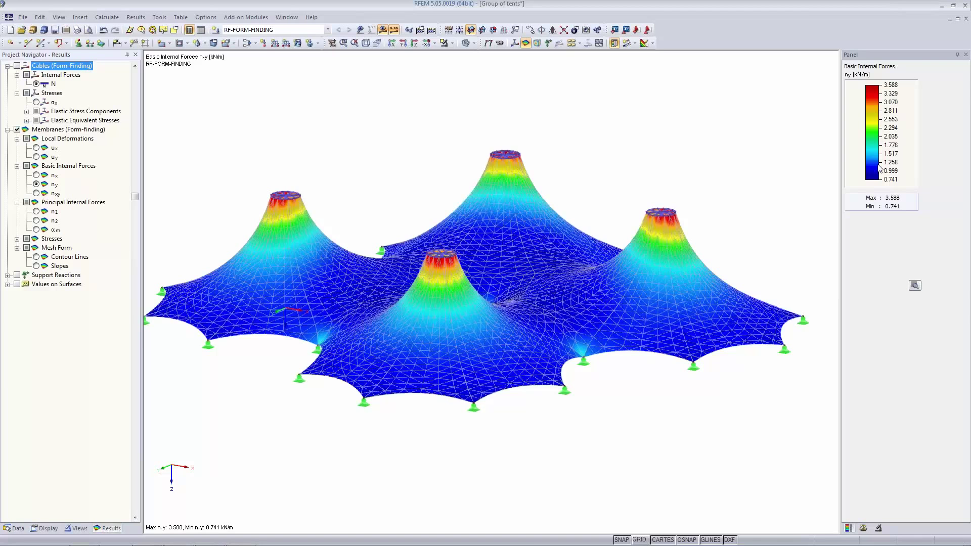
pyautogui.keyDown('ctrl'); pyautogui.moveTo(470, 481); pyautogui.dragTo(336, 493, button='middle'); pyautogui.keyUp('ctrl')
pyautogui.moveTo(409, 114); pyautogui.dragTo(433, 105, button='middle')
pyautogui.scroll(1, 432, 104)
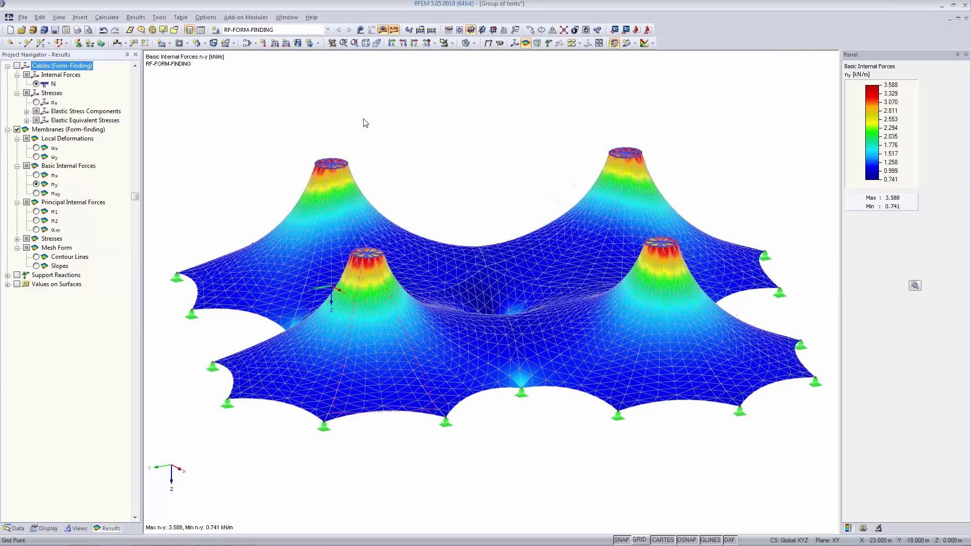
# Create load case LC1 with the description Self-weight and the action category Permanent
pyautogui.click(215, 30)
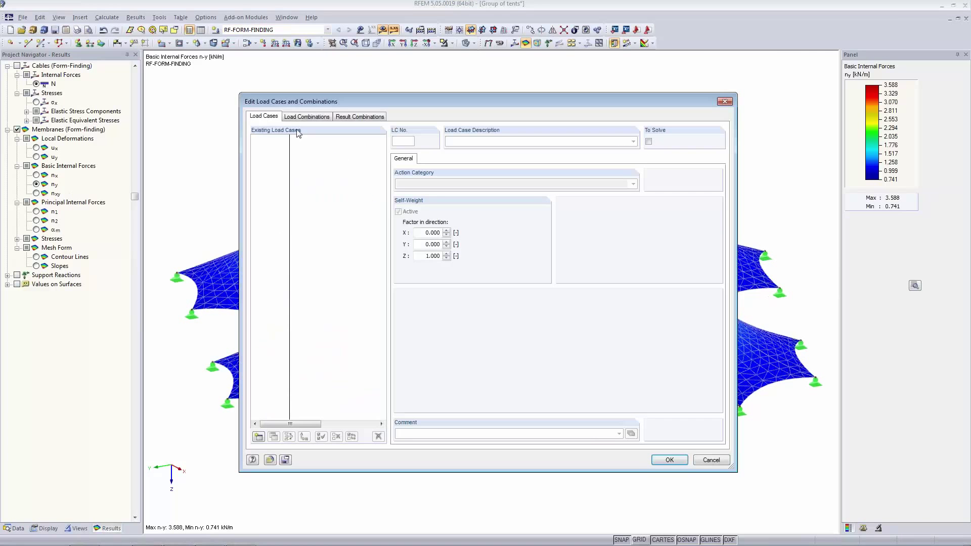
pyautogui.click(259, 437)
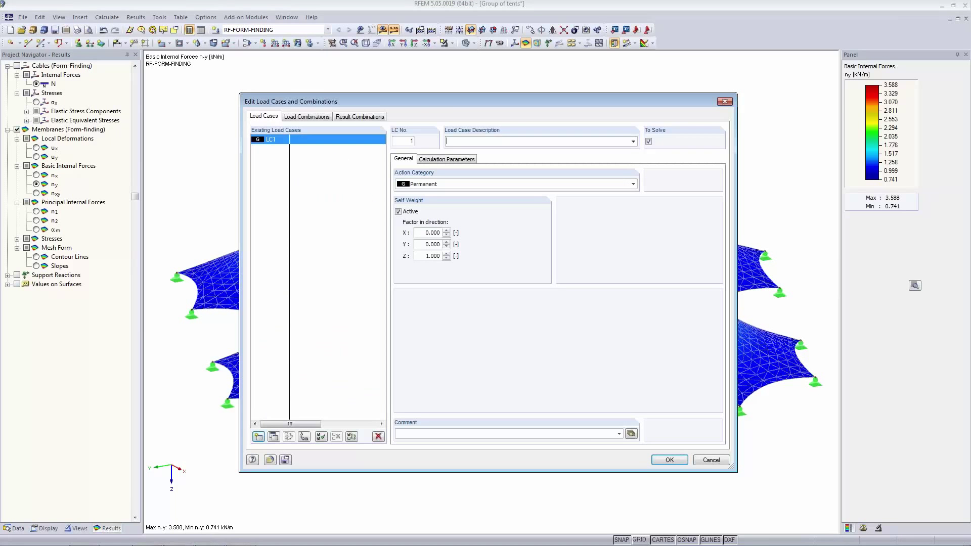
pyautogui.click(633, 141)
pyautogui.click(556, 150)
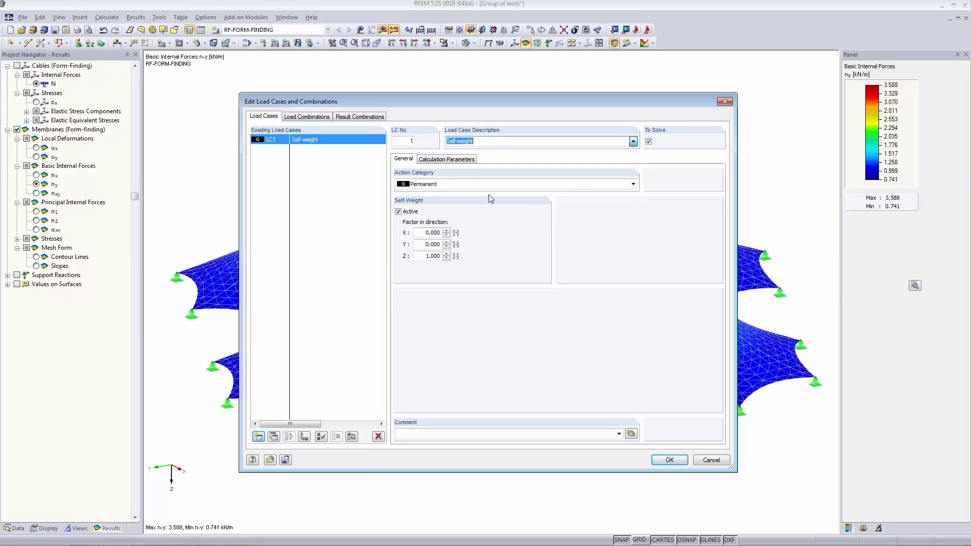
pyautogui.click(669, 460)
# Calculate load case LC1 - Self-weight and display the basic internal forces nx of the surfaces
pyautogui.click(384, 30)
pyautogui.click(467, 299)
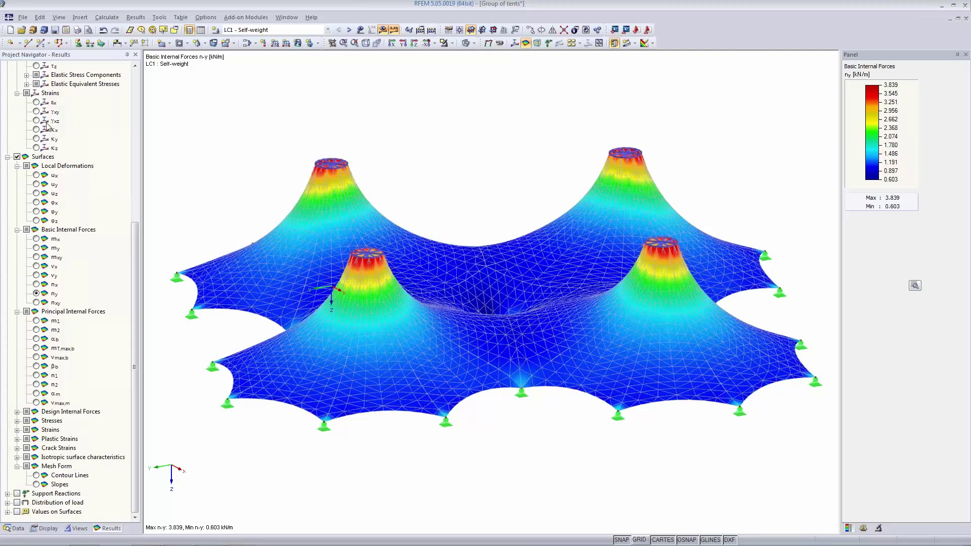
pyautogui.click(37, 285)
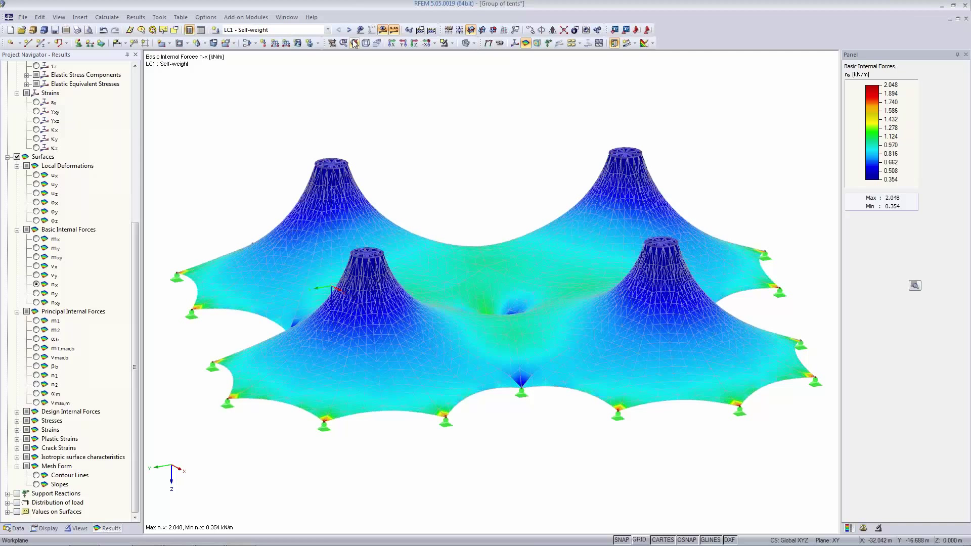
# Hide the results, isolate the nodes with support type 2 - YYY YYY and select the four mast base supports
pyautogui.click(383, 31)
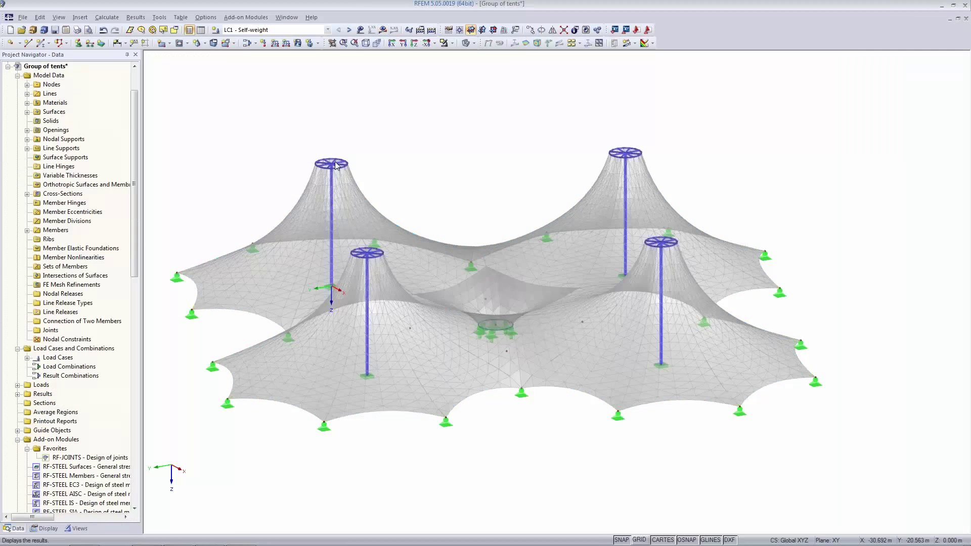
pyautogui.scroll(-1, 397, 508)
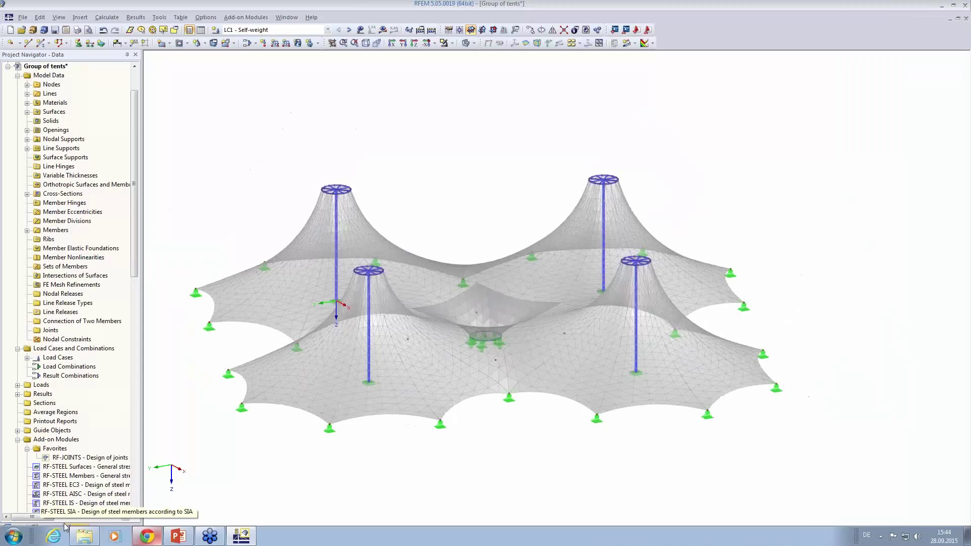
pyautogui.click(51, 528)
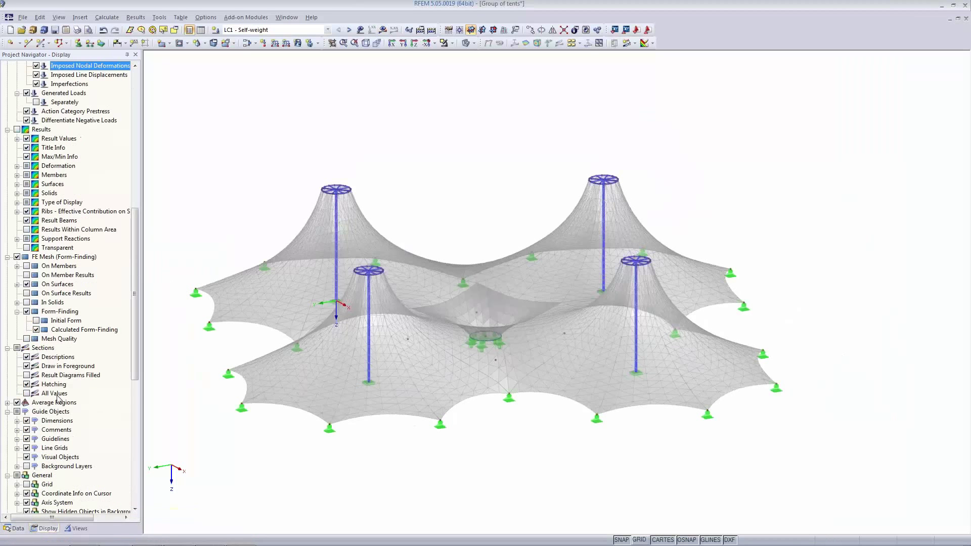
pyautogui.click(76, 528)
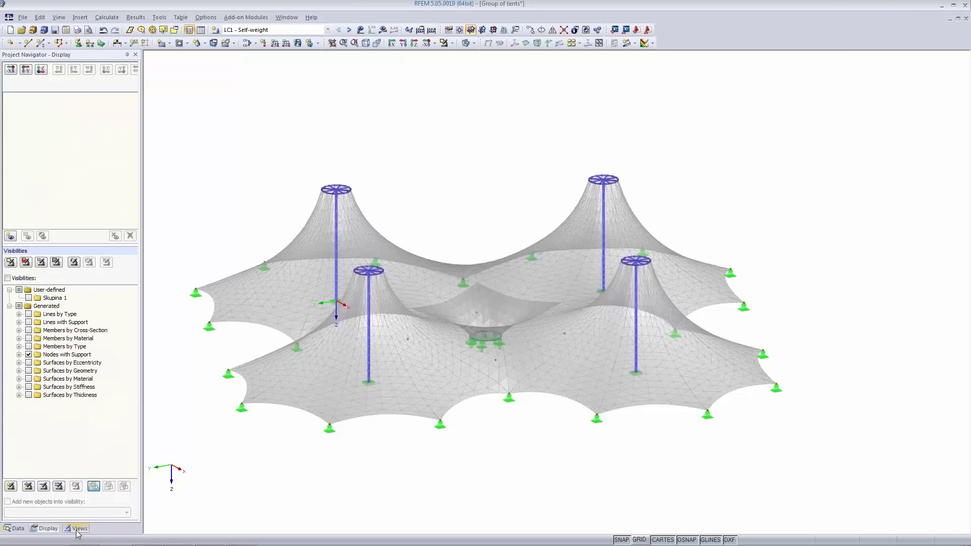
pyautogui.click(19, 354)
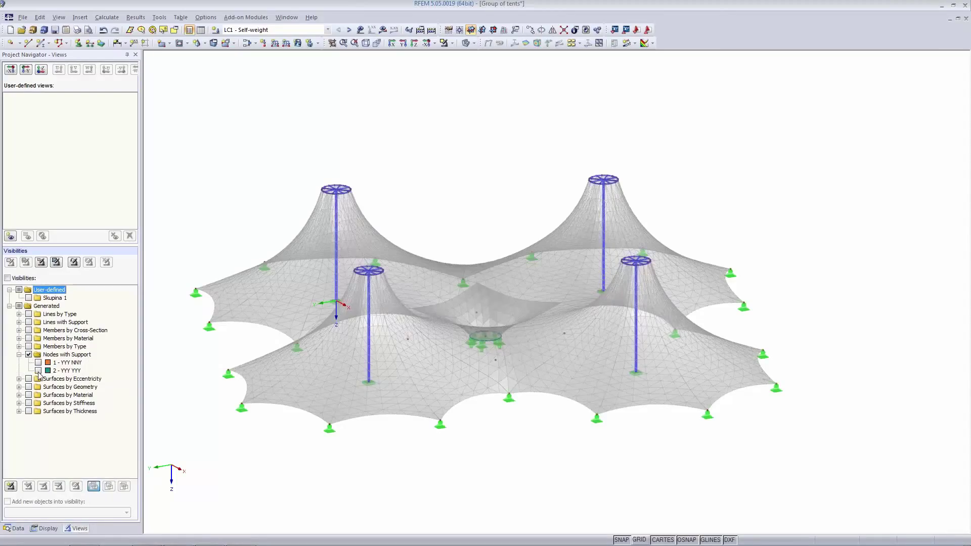
pyautogui.click(38, 371)
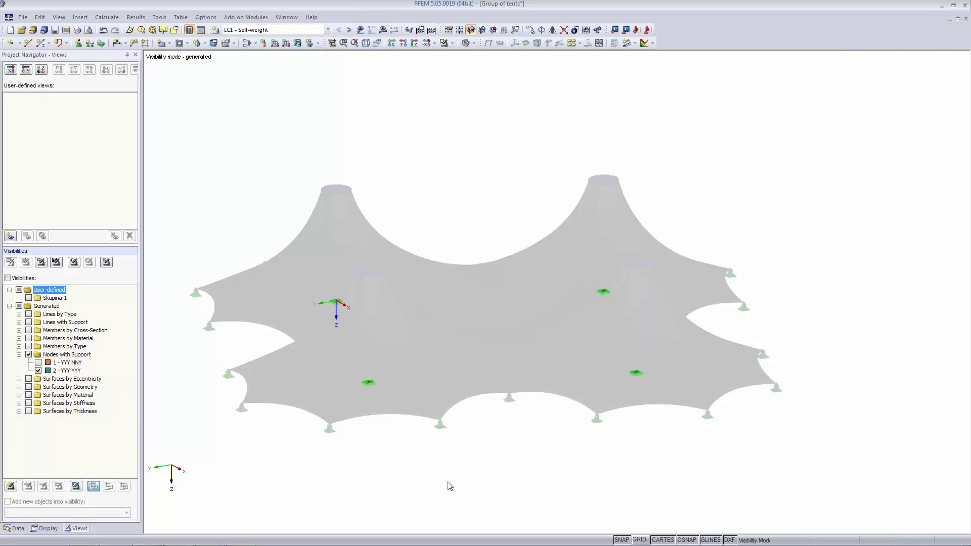
pyautogui.moveTo(219, 234); pyautogui.dragTo(742, 474)
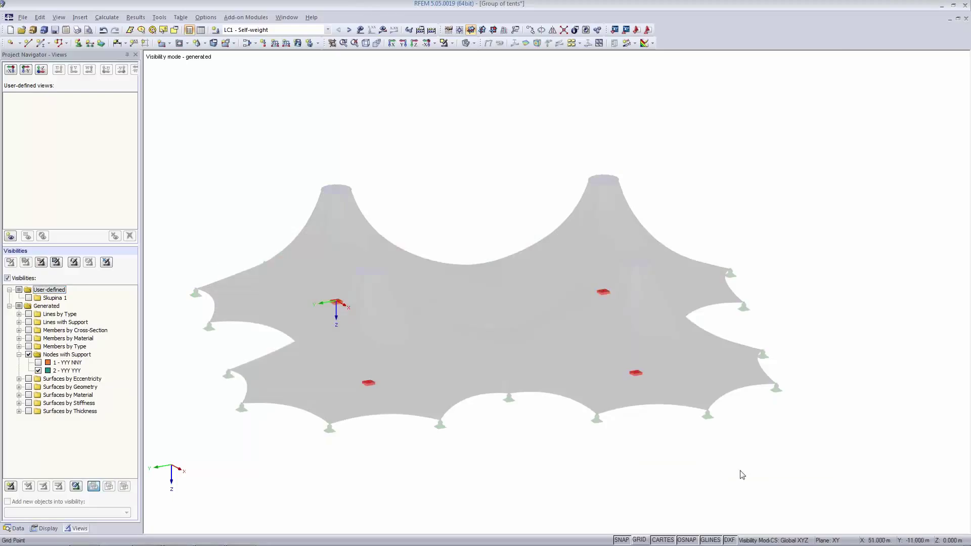
pyautogui.doubleClick(373, 386)
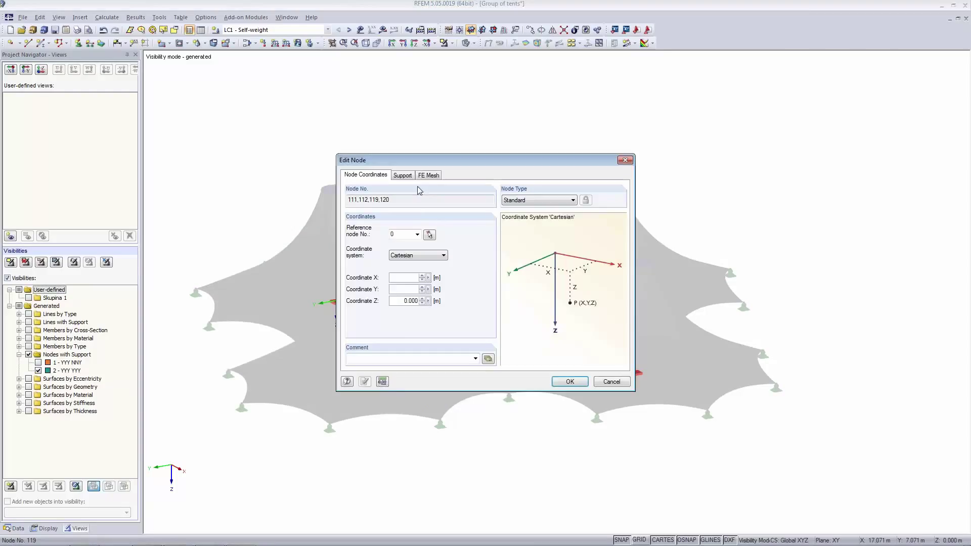
pyautogui.click(617, 386)
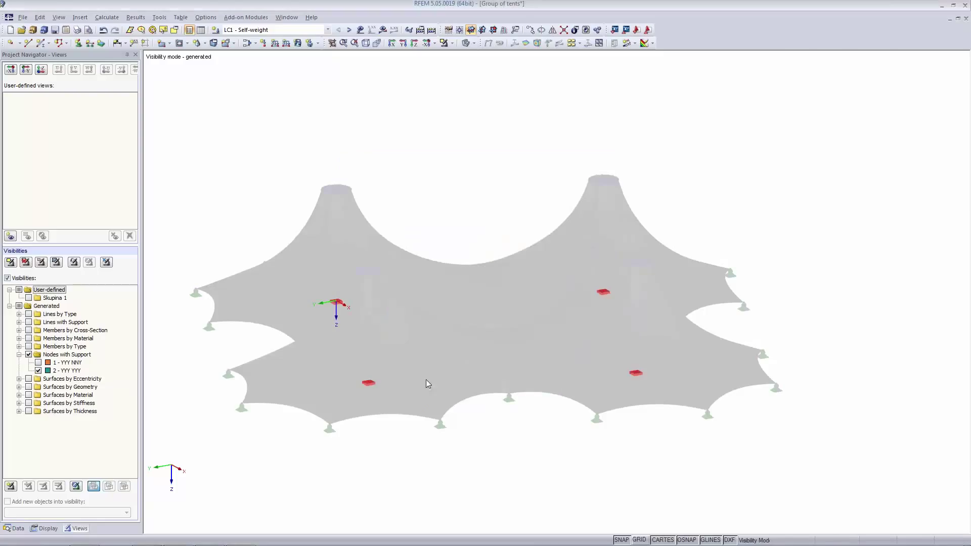
# Set the nonlinearity of all three rotational restraints of the selected mast supports to Temporary for form-finding stage only
pyautogui.rightClick(371, 381)
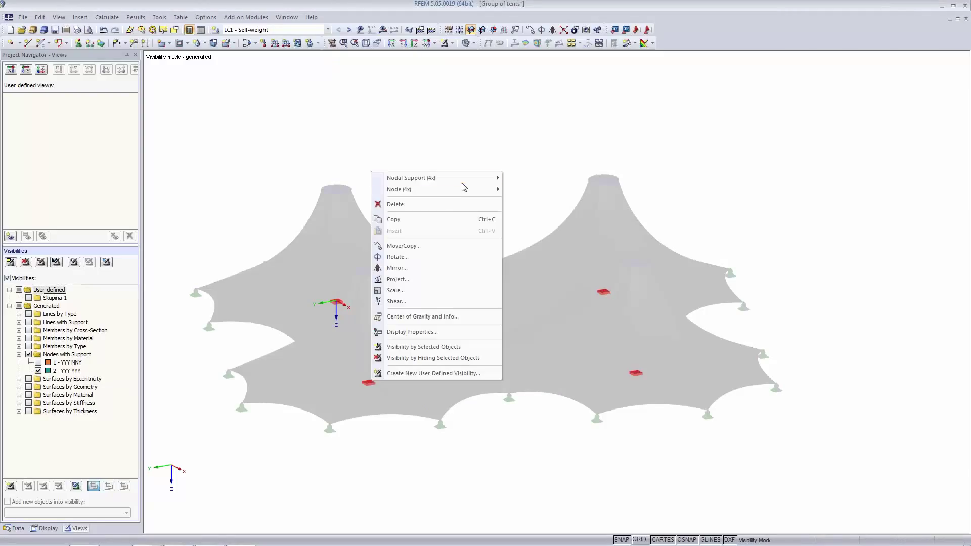
pyautogui.moveTo(463, 180)
pyautogui.click(538, 180)
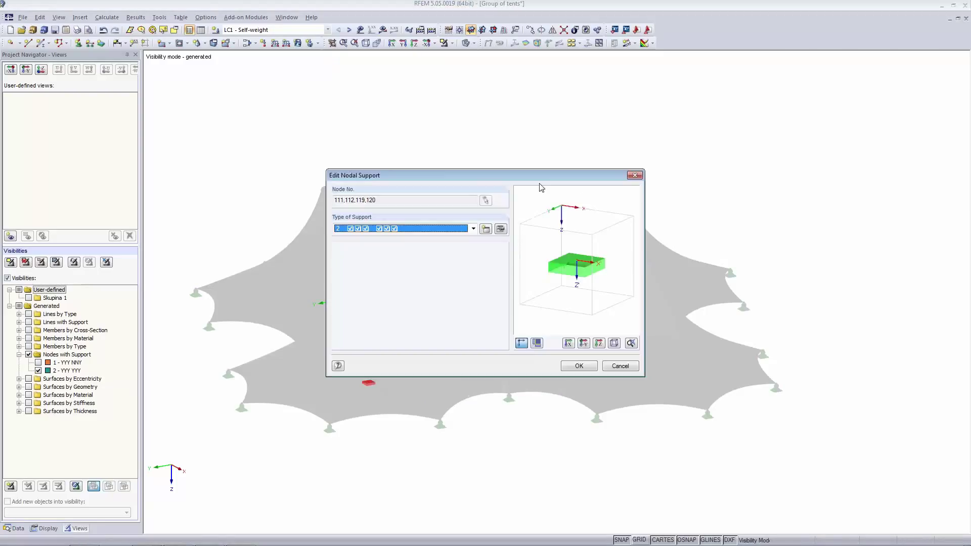
pyautogui.click(500, 229)
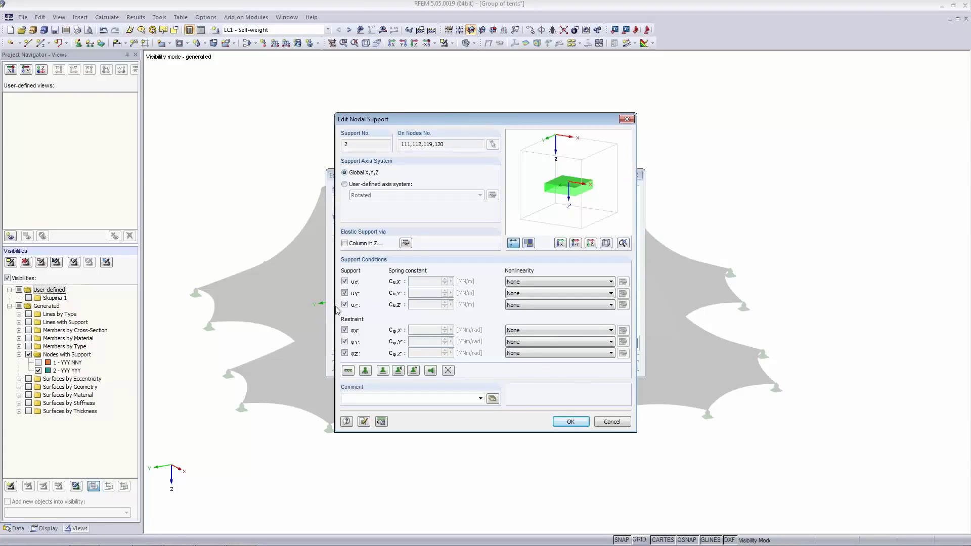
pyautogui.click(584, 330)
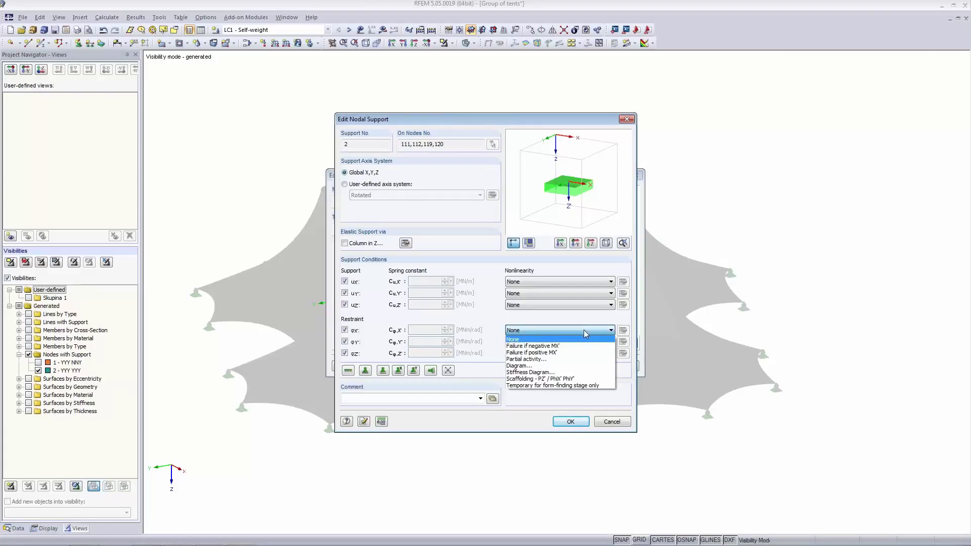
pyautogui.click(589, 385)
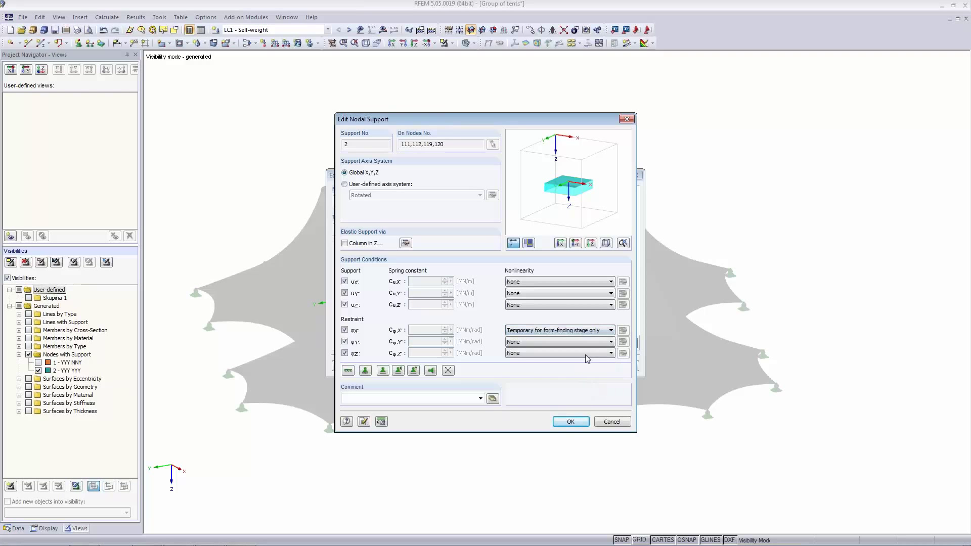
pyautogui.click(581, 342)
pyautogui.click(581, 398)
pyautogui.click(574, 352)
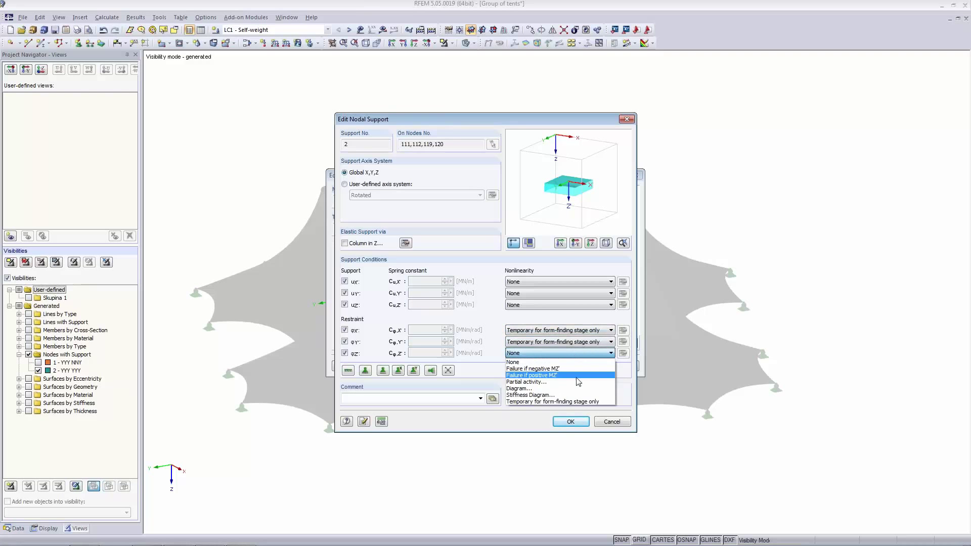
pyautogui.click(576, 399)
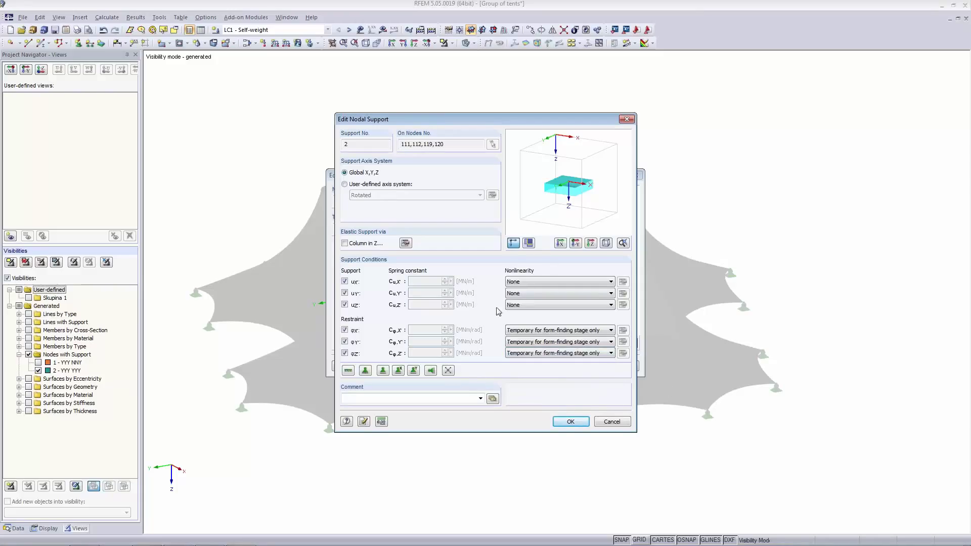
pyautogui.click(570, 422)
pyautogui.click(468, 297)
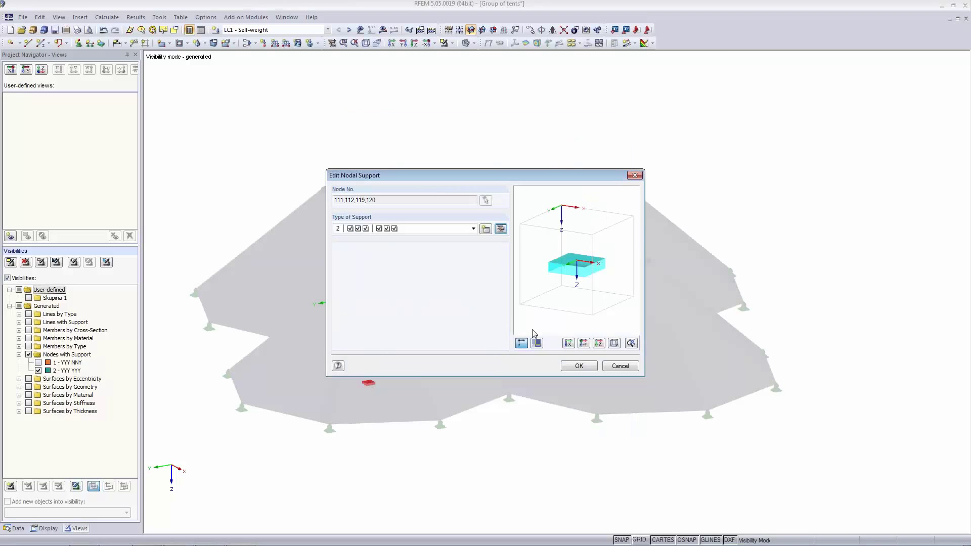
pyautogui.click(573, 370)
pyautogui.click(507, 169)
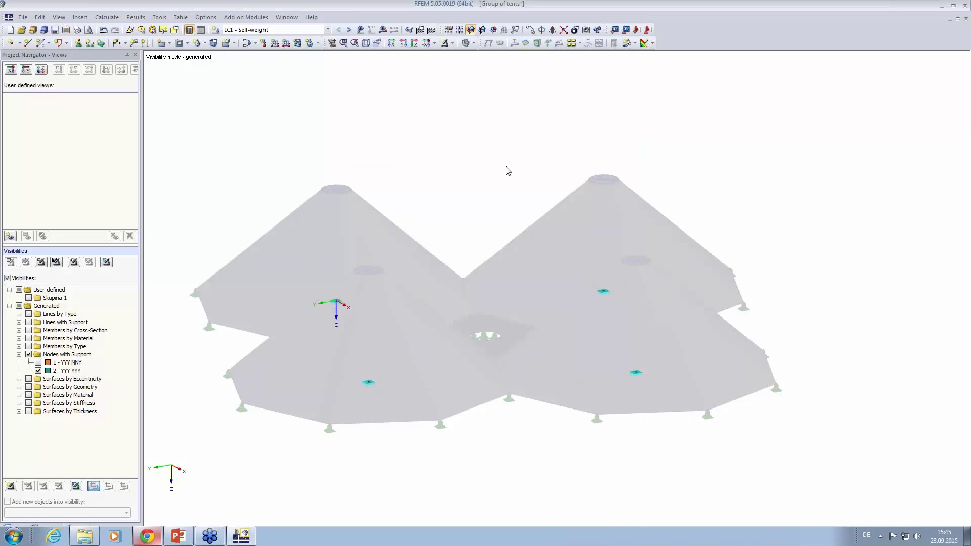
# Turn off the visibility mode so the whole group of tents is displayed again
pyautogui.click(434, 43)
pyautogui.click(465, 131)
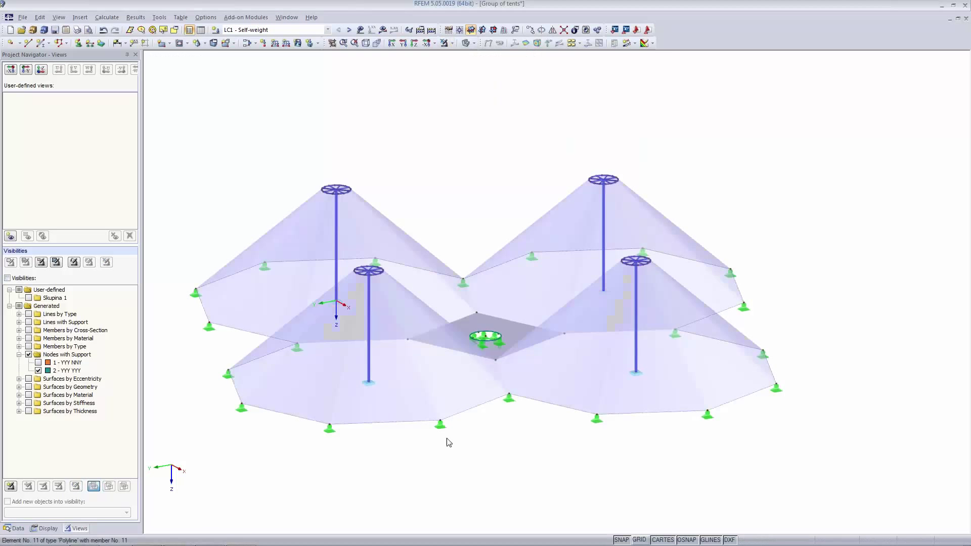
pyautogui.scroll(-1, 513, 473)
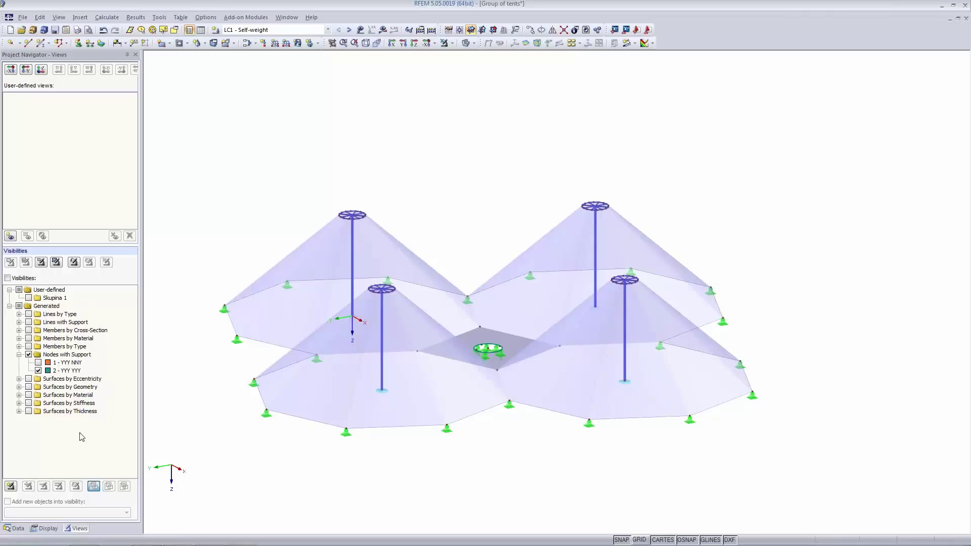
# Recalculate load case LC1 - Self-weight with the modified mast supports and display the surface internal forces ny
pyautogui.click(278, 31)
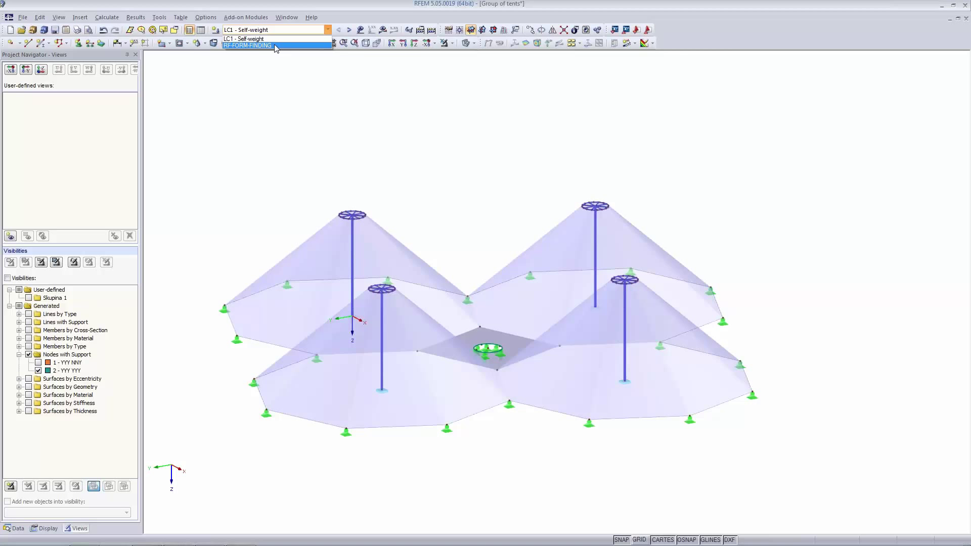
pyautogui.click(276, 39)
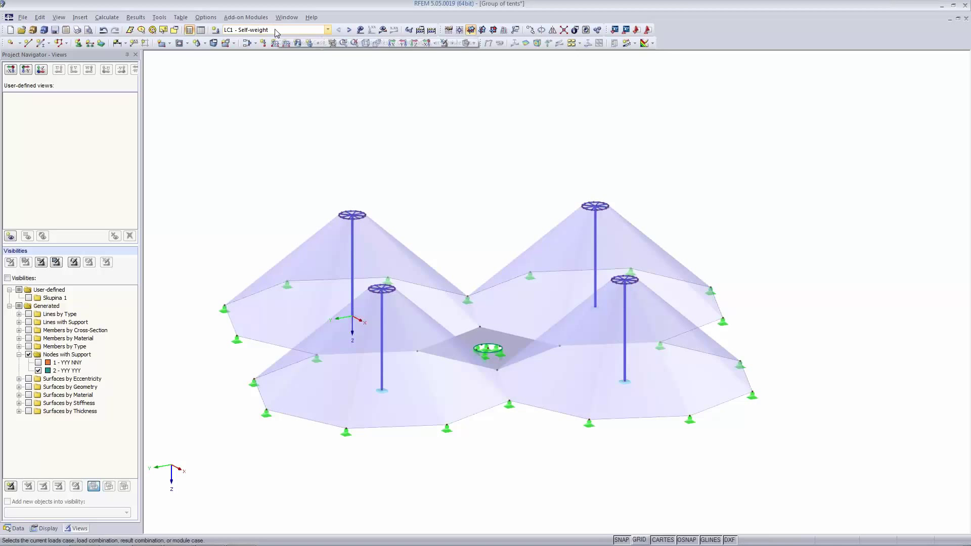
pyautogui.click(383, 29)
pyautogui.click(467, 292)
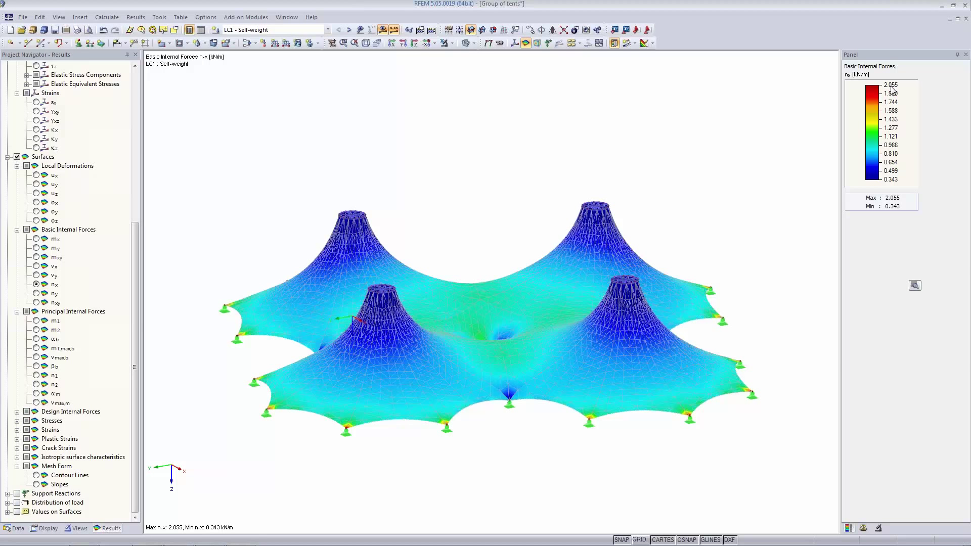
pyautogui.click(37, 294)
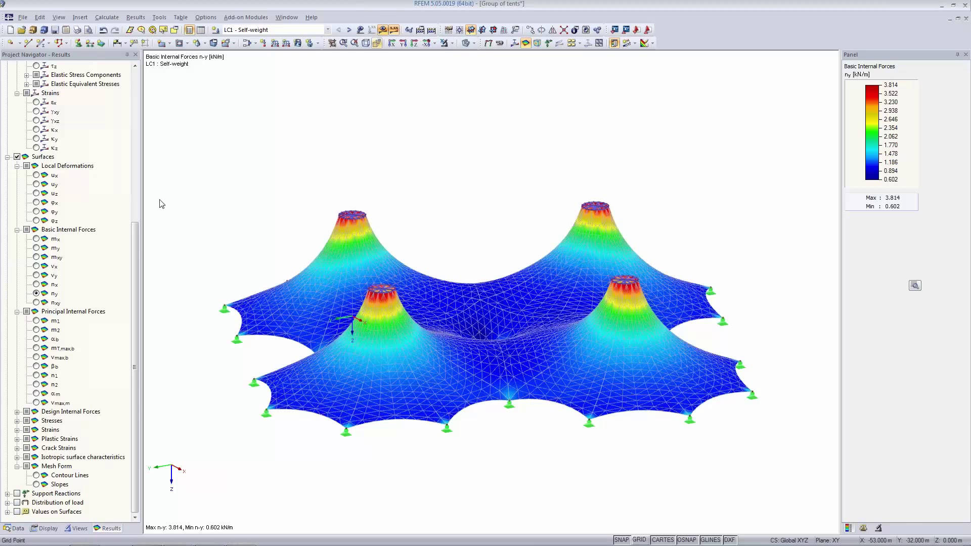
# Examine the ny results with an X-Z clipping plane, using a 0.5 m step to shift its offset to -1 m
pyautogui.click(79, 18)
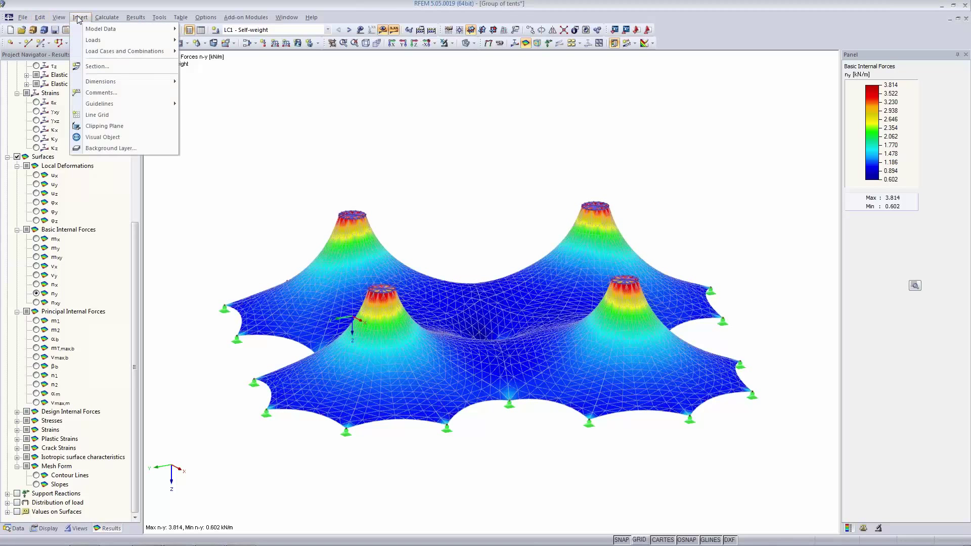
pyautogui.moveTo(107, 18)
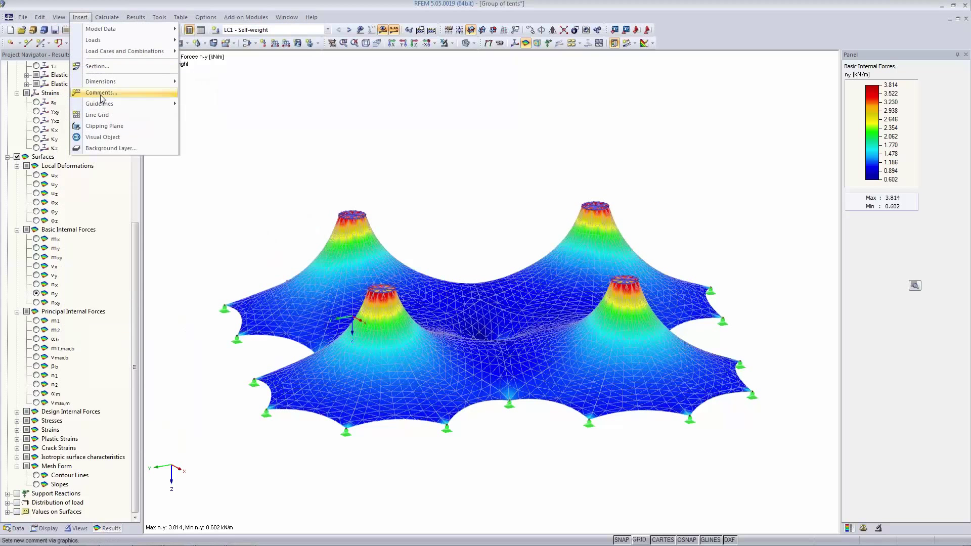
pyautogui.click(102, 127)
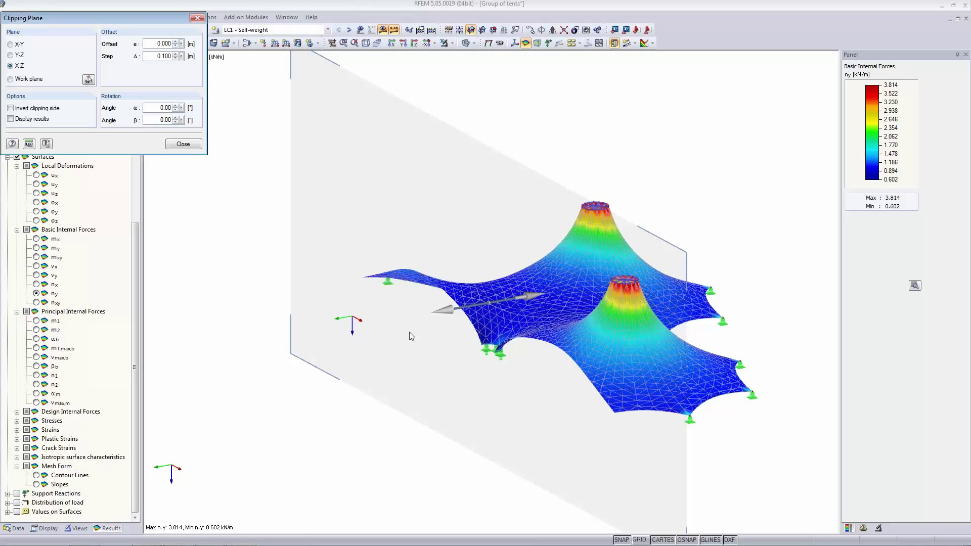
pyautogui.doubleClick(155, 56)
pyautogui.write('0.5')
pyautogui.click(175, 42)
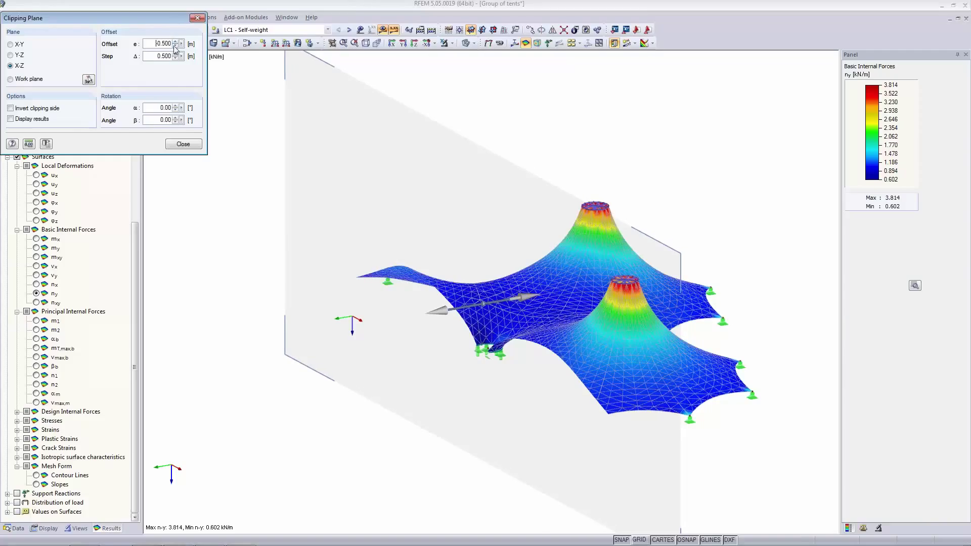
pyautogui.doubleClick(175, 45)
pyautogui.moveTo(175, 45); pyautogui.dragTo(177, 44)
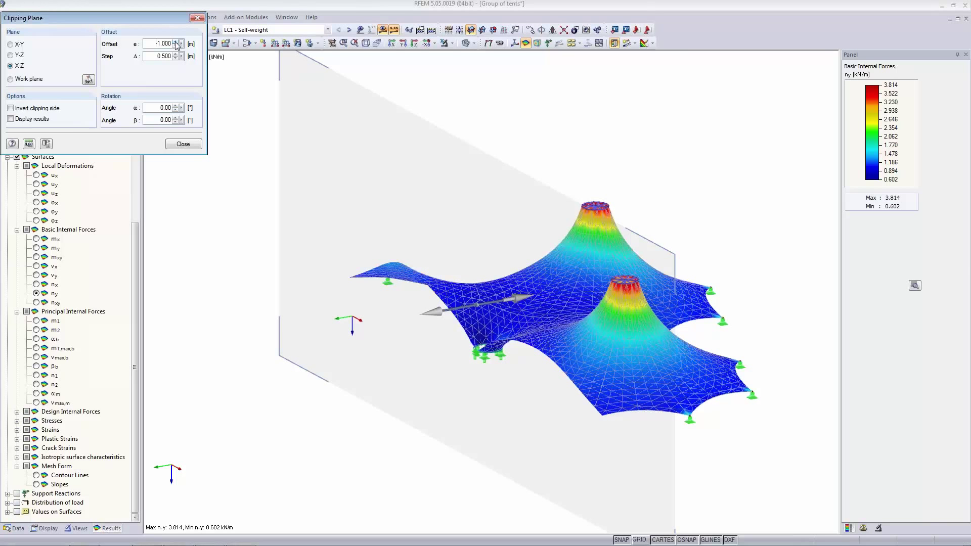
pyautogui.click(197, 19)
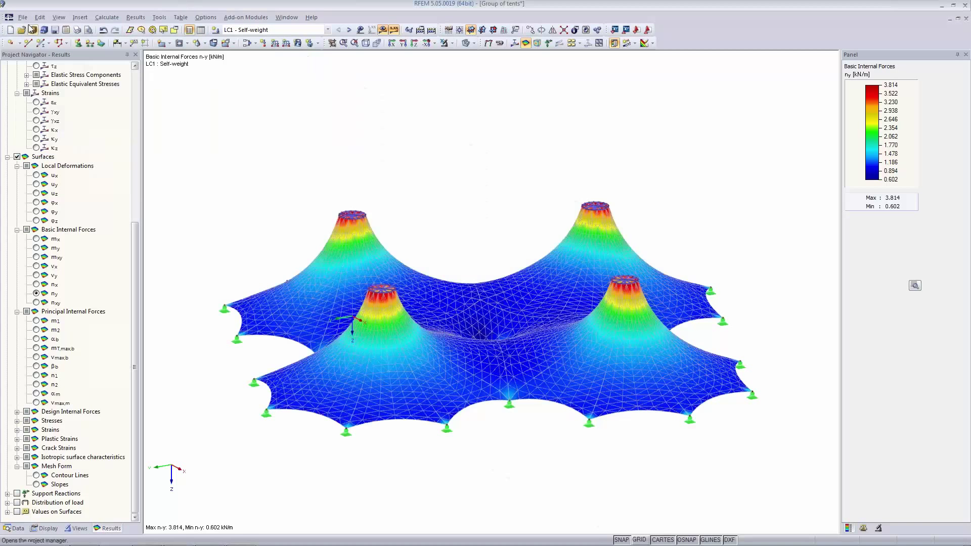
# Open the Mast+Cables model and turn off its visibility mode so the mast and cables are fully displayed
pyautogui.click(21, 29)
pyautogui.click(369, 208)
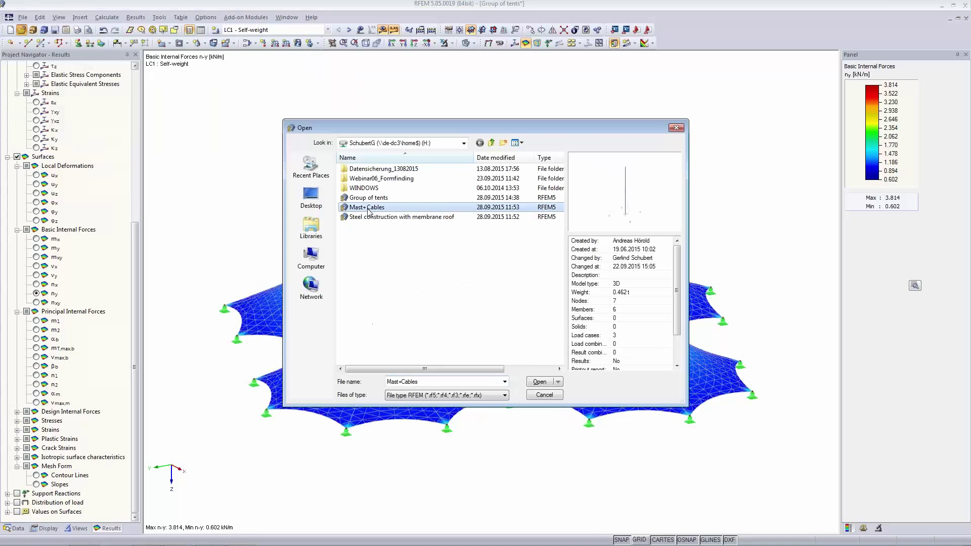
pyautogui.click(540, 383)
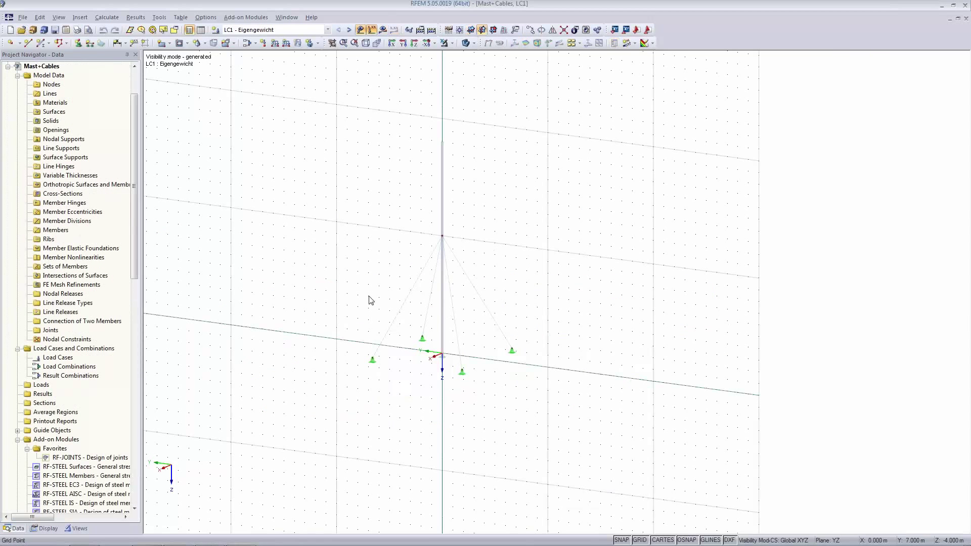
pyautogui.moveTo(679, 277); pyautogui.dragTo(671, 278, button='middle')
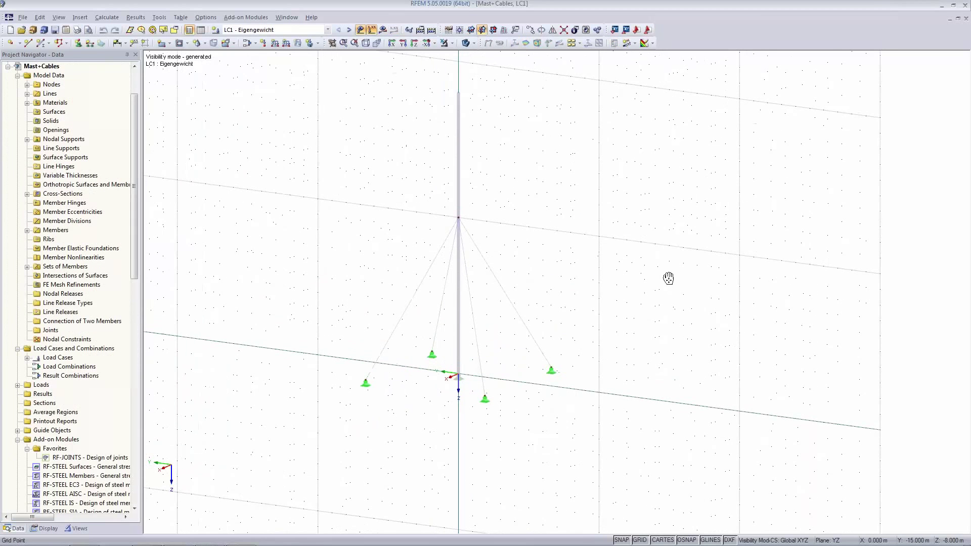
pyautogui.click(445, 44)
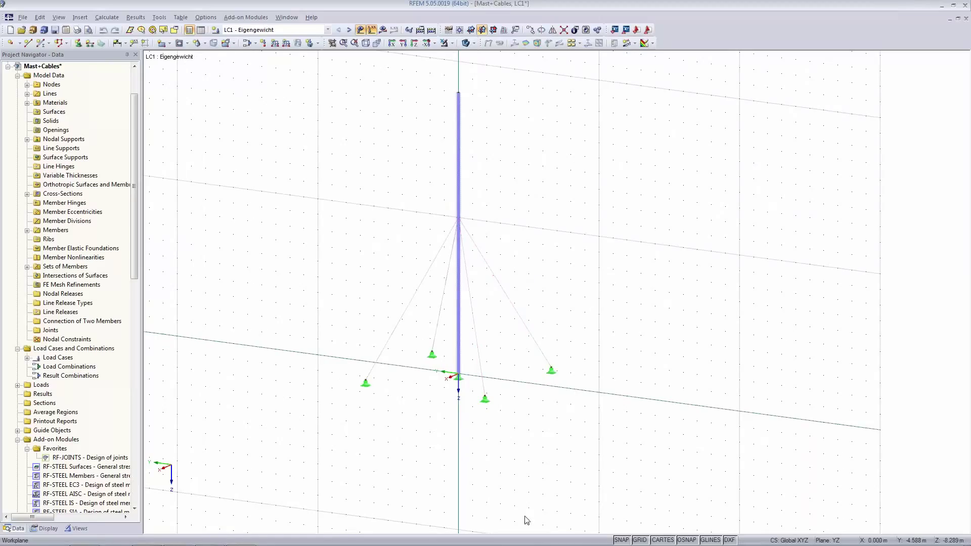
# Review the form-finding parameters of a single guy cable without changing them
pyautogui.doubleClick(478, 344)
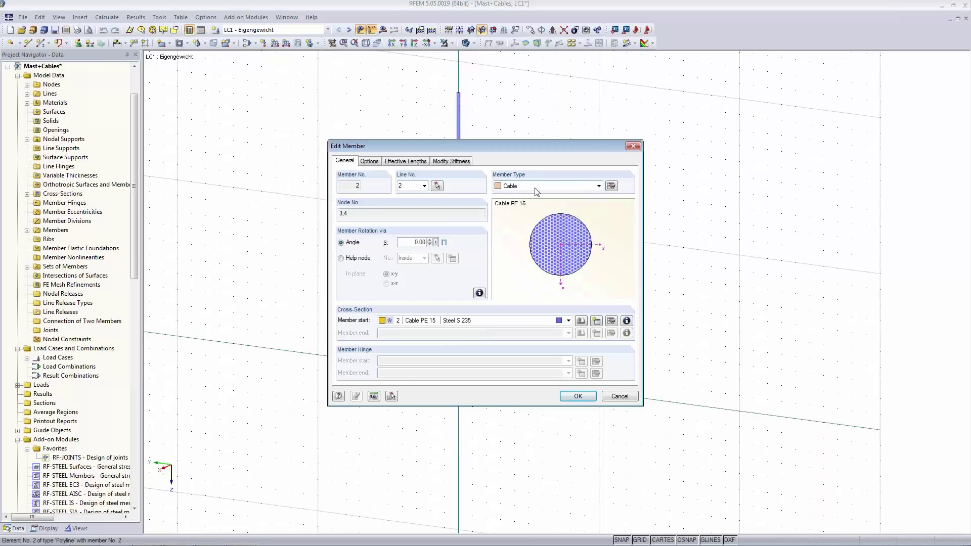
pyautogui.click(612, 186)
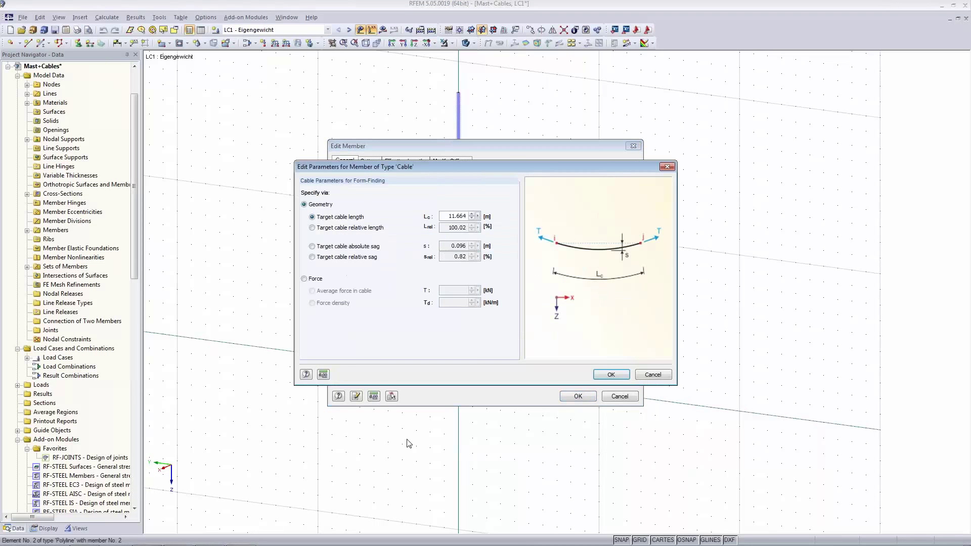
pyautogui.click(648, 377)
pyautogui.click(620, 396)
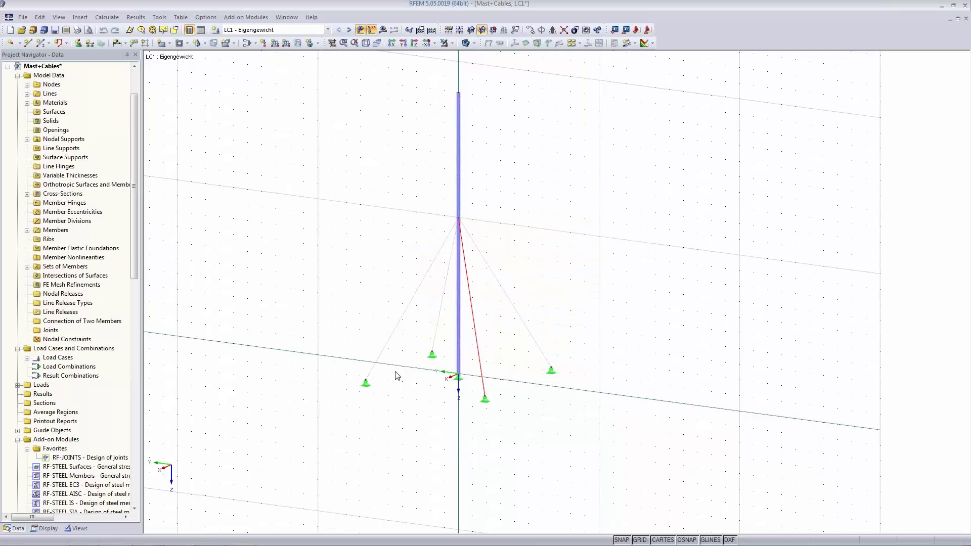
# Restrict the display to the generated visibility of members of type Cable
pyautogui.click(77, 528)
pyautogui.click(18, 339)
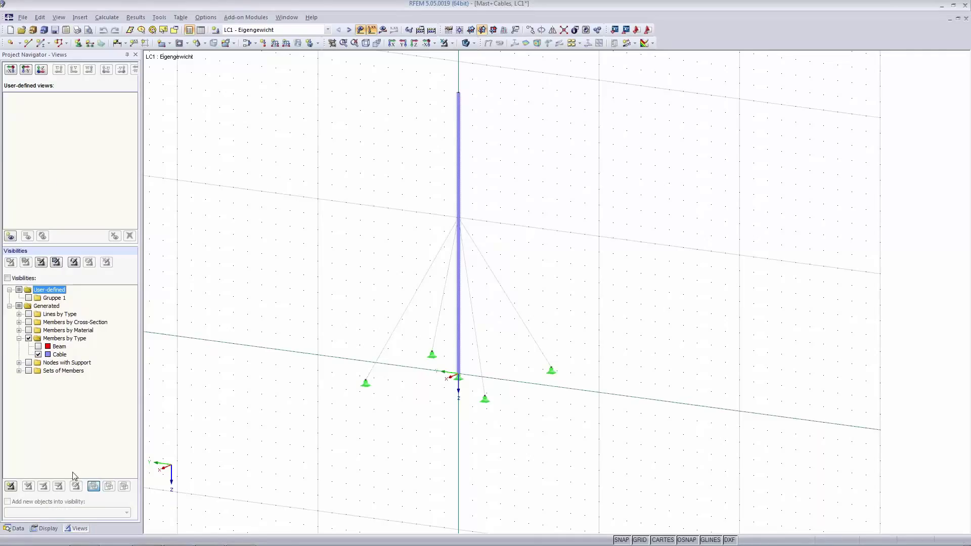
pyautogui.click(37, 354)
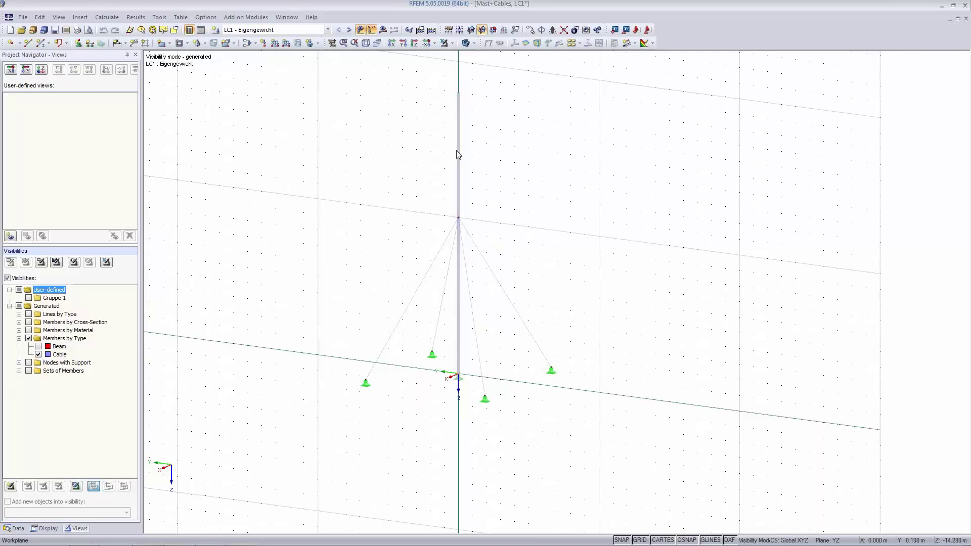
# Specify the form-finding of all four cables via force, with an average force in cable of 1.000 kN
pyautogui.moveTo(226, 122); pyautogui.dragTo(712, 468)
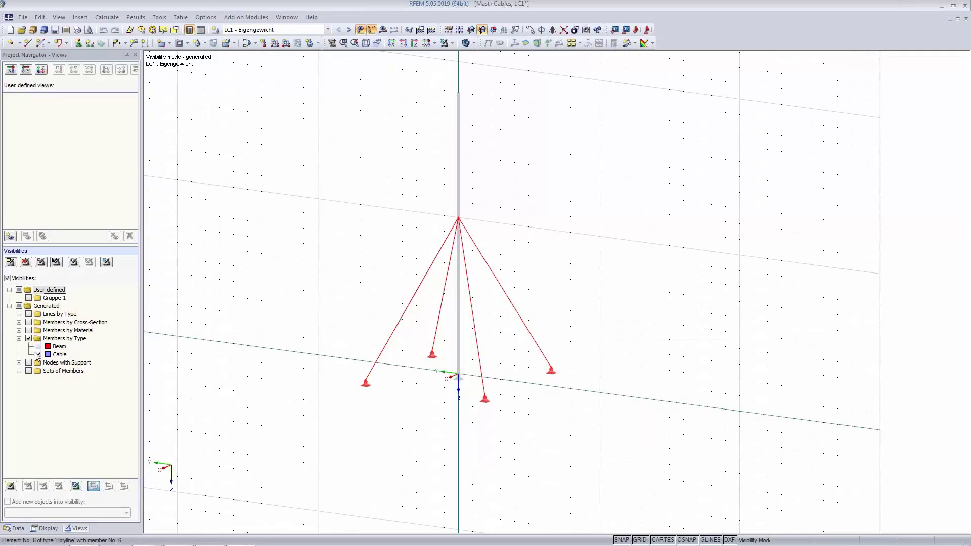
pyautogui.rightClick(539, 350)
pyautogui.moveTo(566, 133)
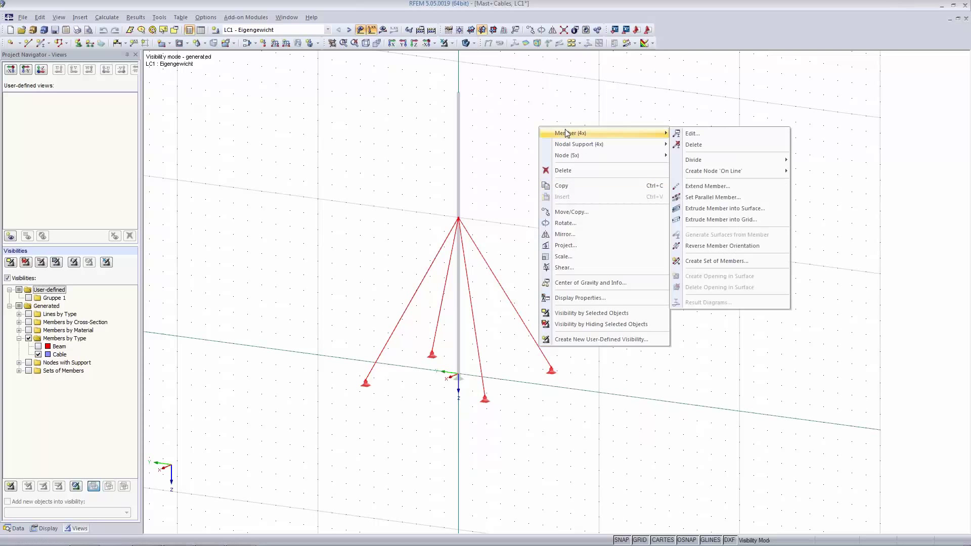
pyautogui.click(744, 136)
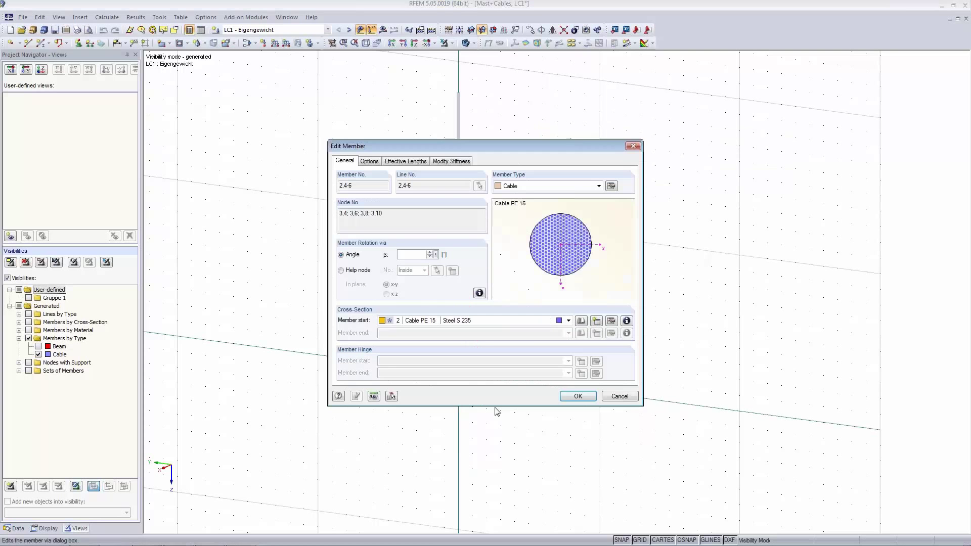
pyautogui.click(611, 186)
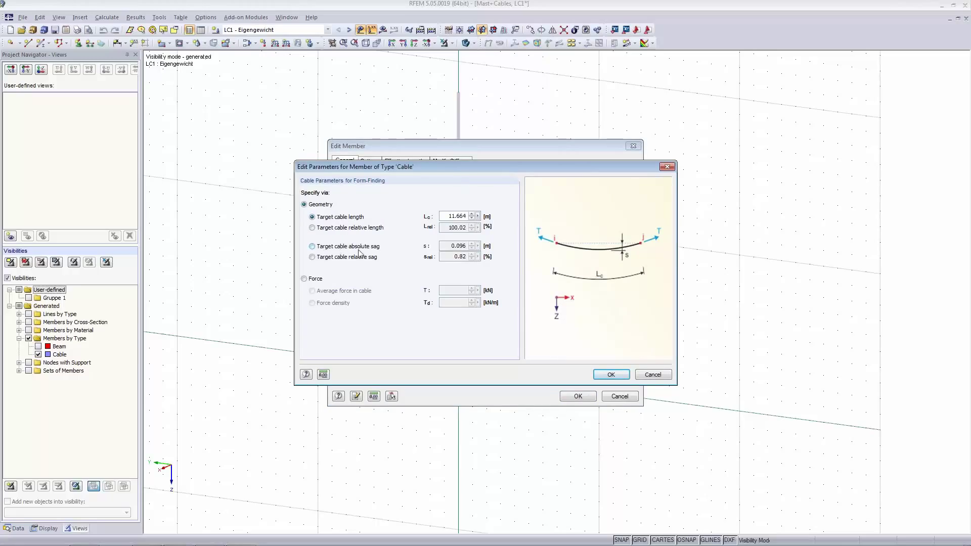
pyautogui.click(304, 279)
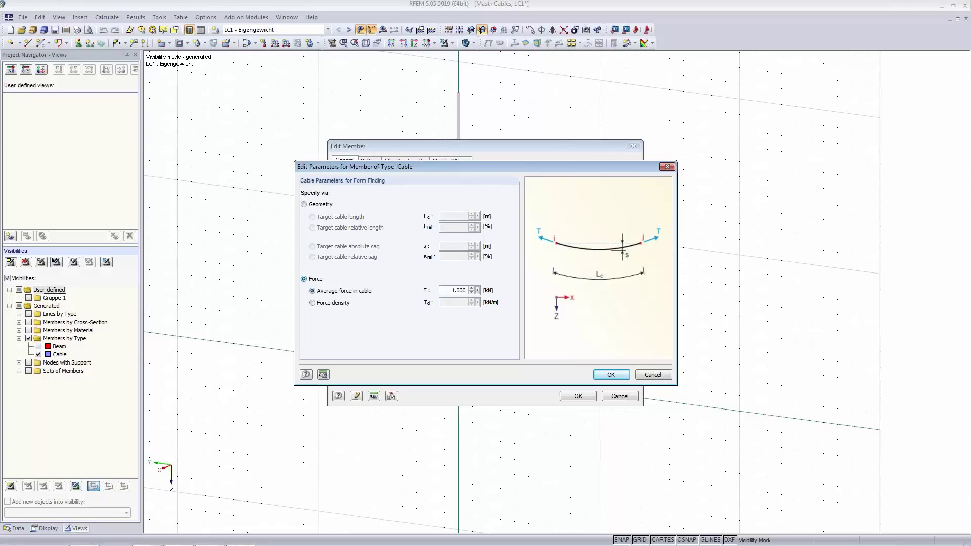
pyautogui.click(611, 374)
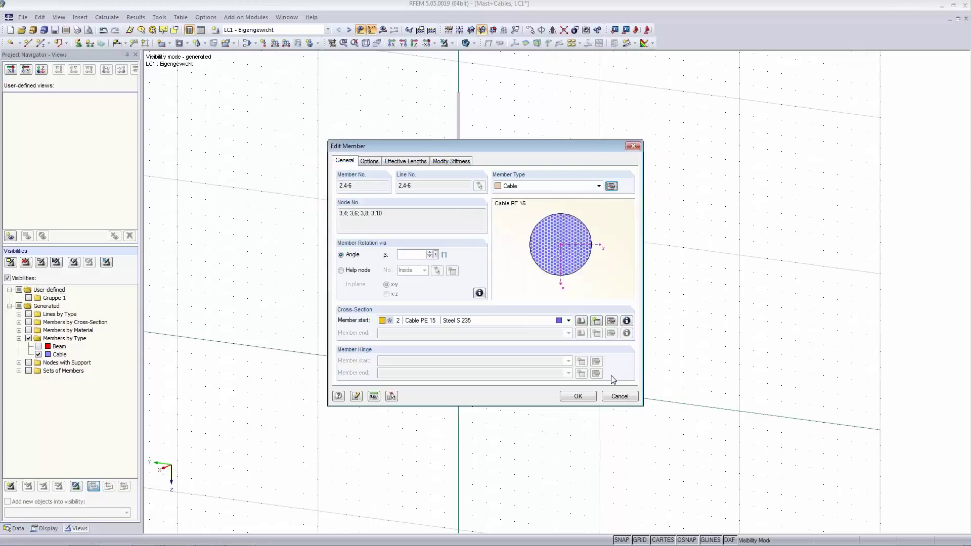
pyautogui.click(577, 397)
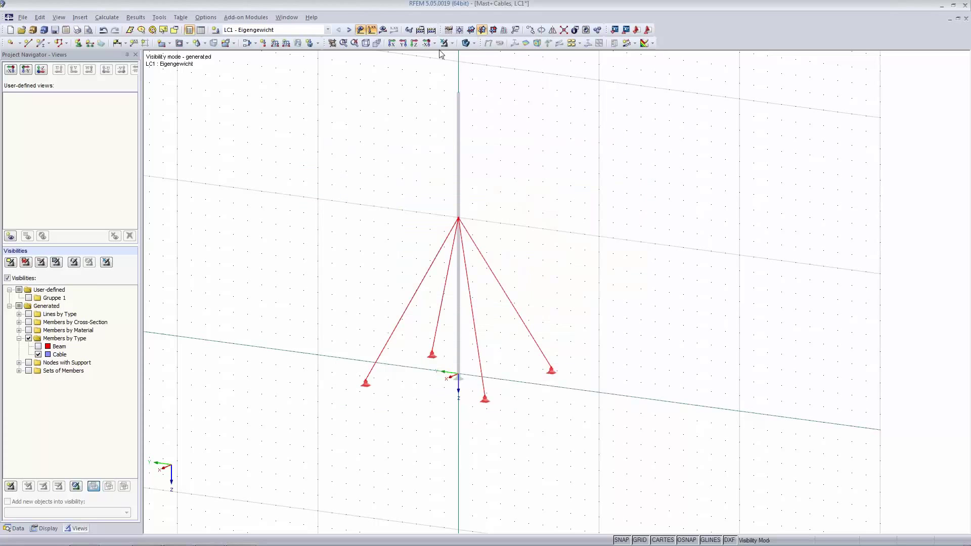
# Review the form-finding calculation parameters, including the calculation method, self-weight load case and speed of convergence
pyautogui.click(419, 30)
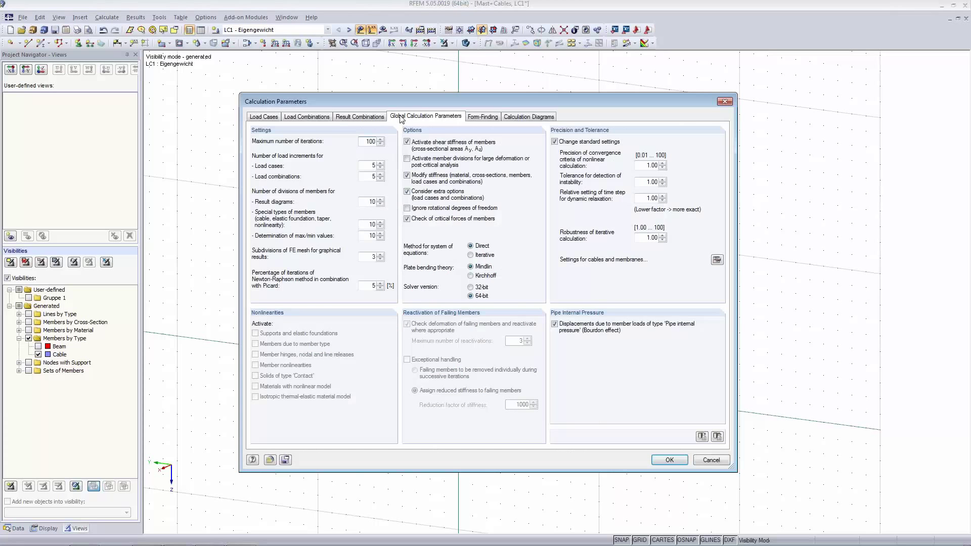
pyautogui.click(485, 117)
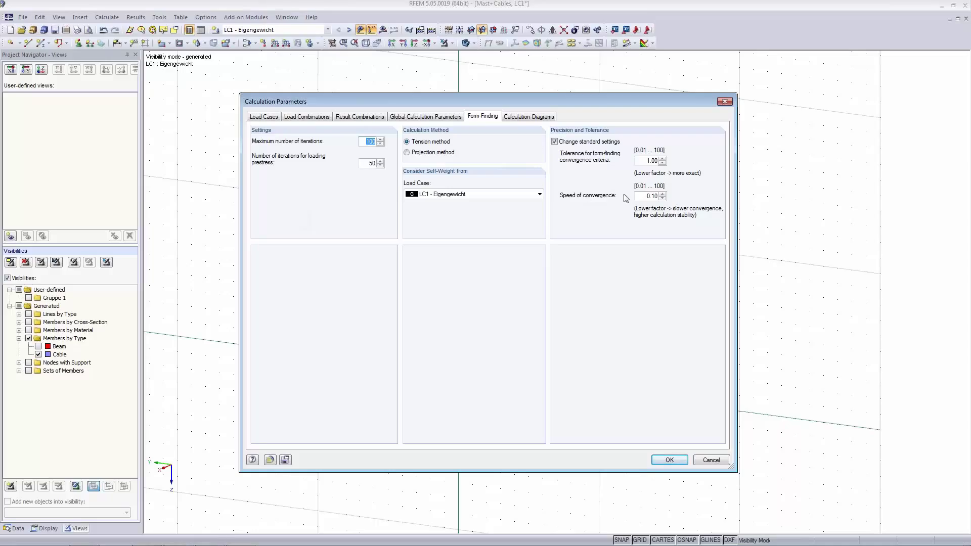
pyautogui.click(646, 197)
pyautogui.click(667, 460)
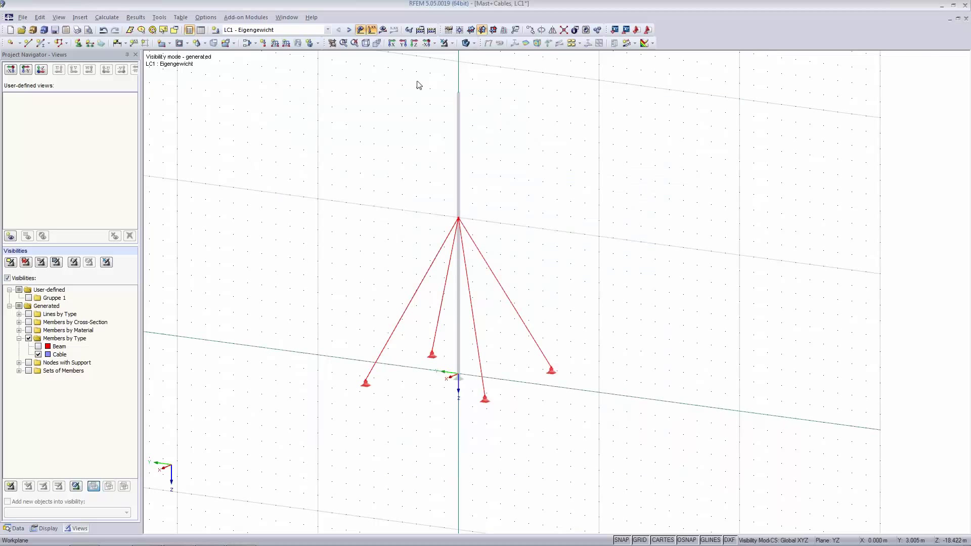
# Review the FE mesh settings, including the number of divisions for cable members and the shape of finite elements
pyautogui.click(116, 18)
pyautogui.click(130, 138)
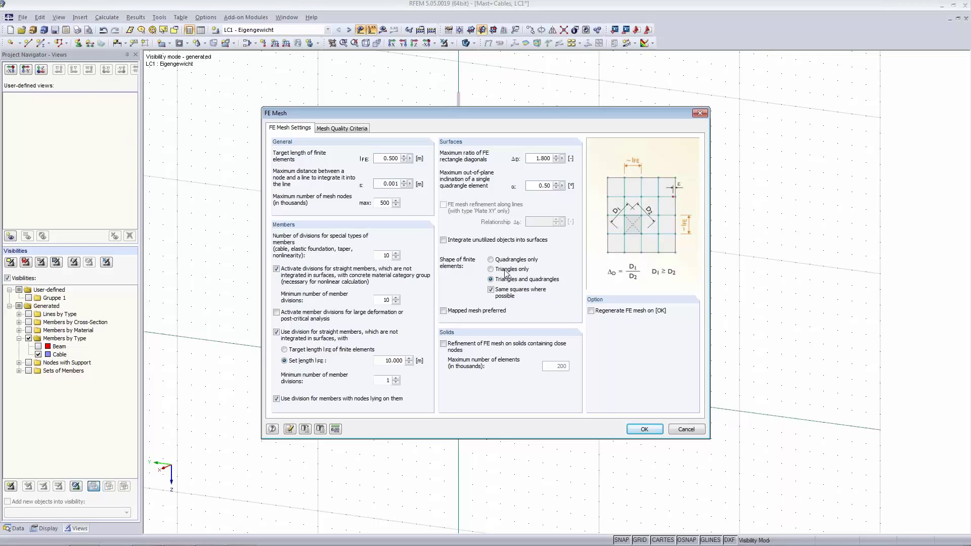
pyautogui.moveTo(512, 112); pyautogui.dragTo(473, 136)
pyautogui.click(606, 451)
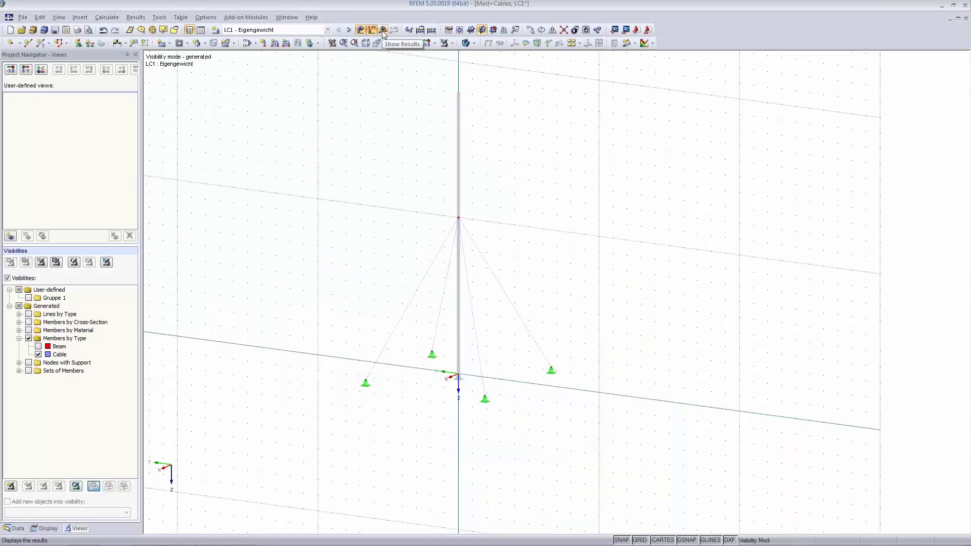
# Switch to the RF-FORM-FINDING case and calculate the form-finding results of the cables
pyautogui.click(267, 32)
pyautogui.click(266, 53)
pyautogui.click(383, 30)
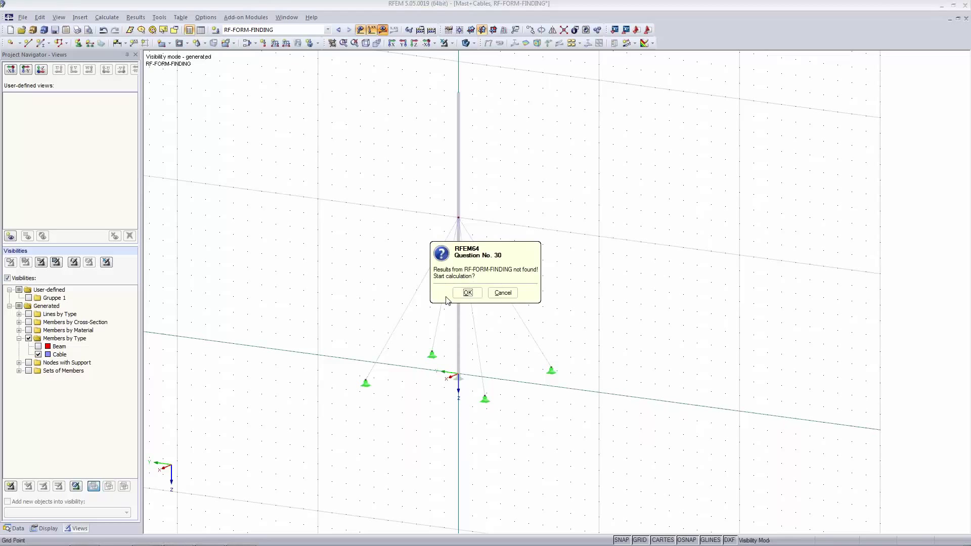
pyautogui.click(462, 297)
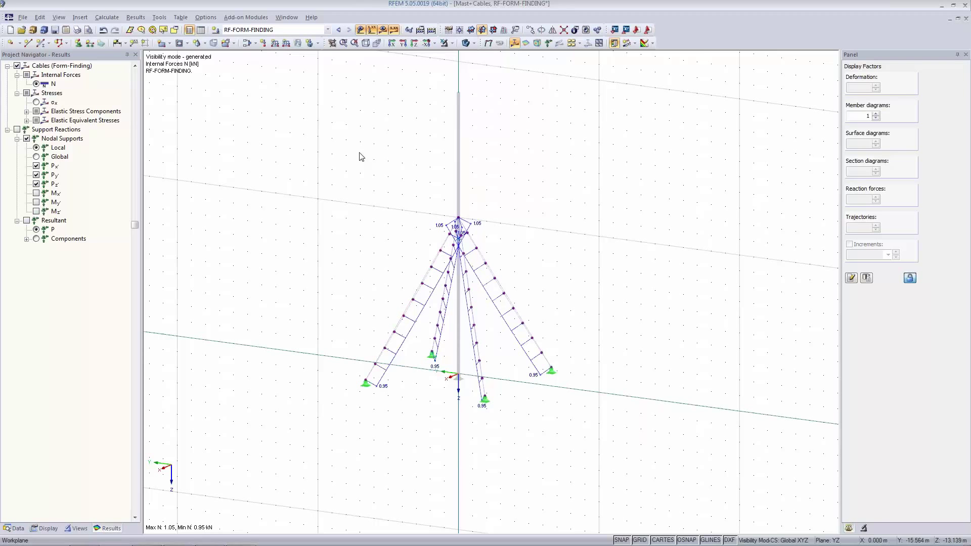
# Display the global deformations of the form-finding and examine the sag along the cables up close
pyautogui.click(488, 42)
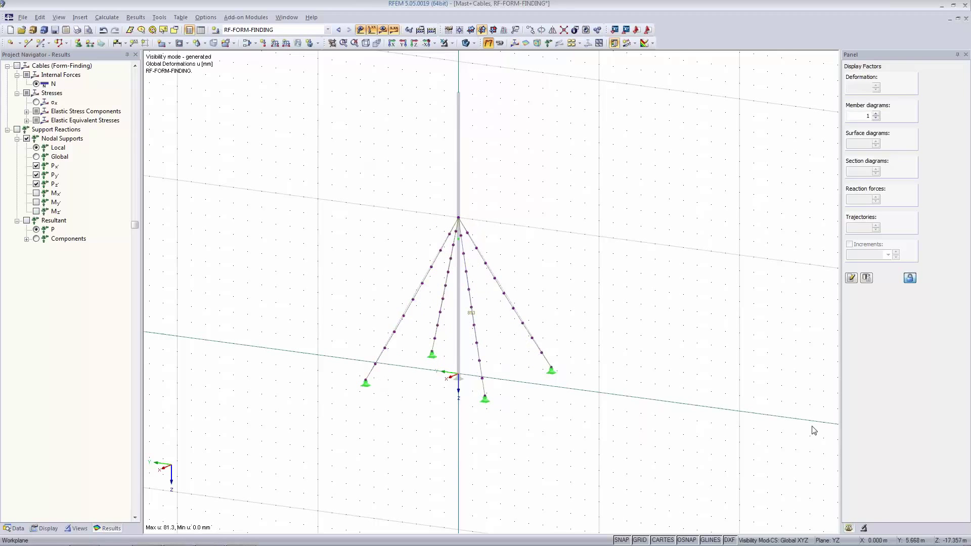
pyautogui.scroll(5, 537, 392)
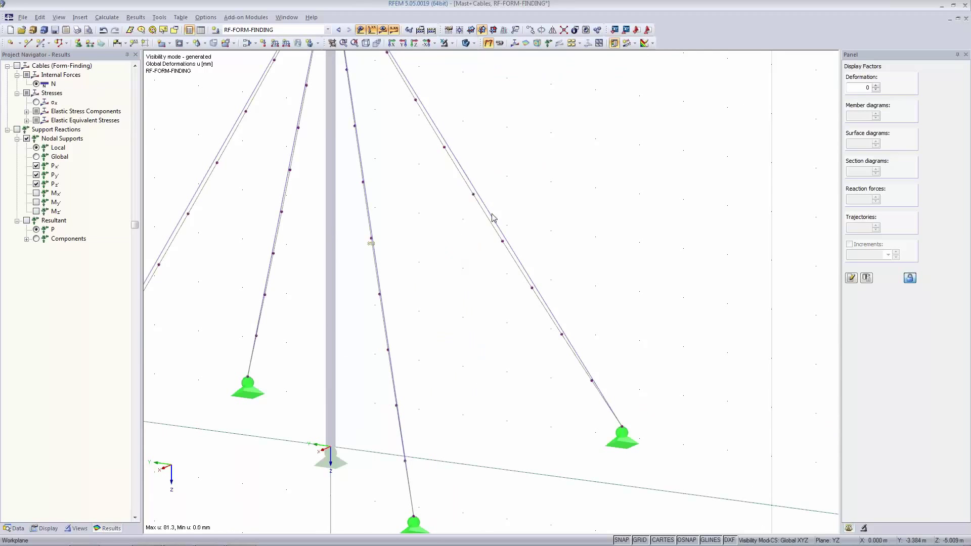
pyautogui.moveTo(438, 280); pyautogui.dragTo(563, 269, button='middle')
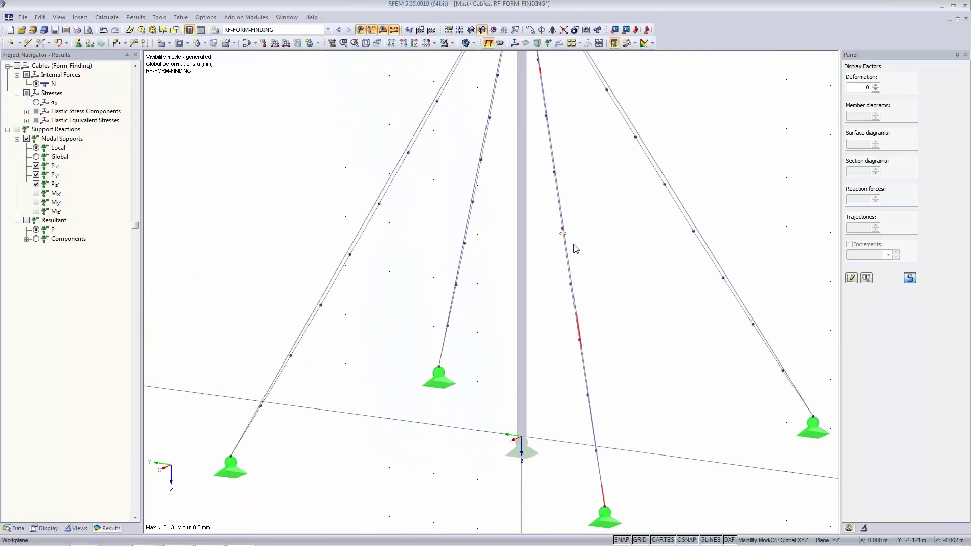
pyautogui.scroll(3, 570, 242)
pyautogui.scroll(4, 566, 227)
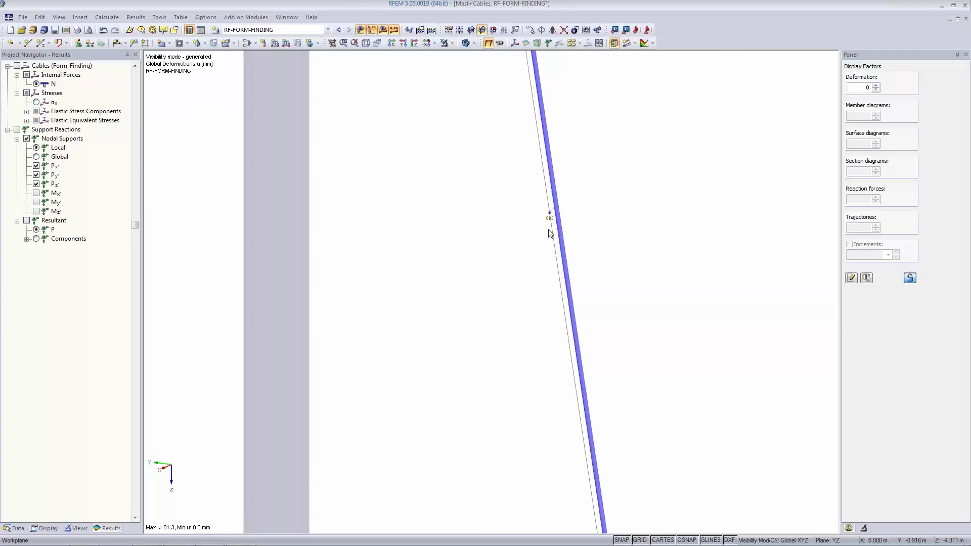
pyautogui.scroll(1, 550, 233)
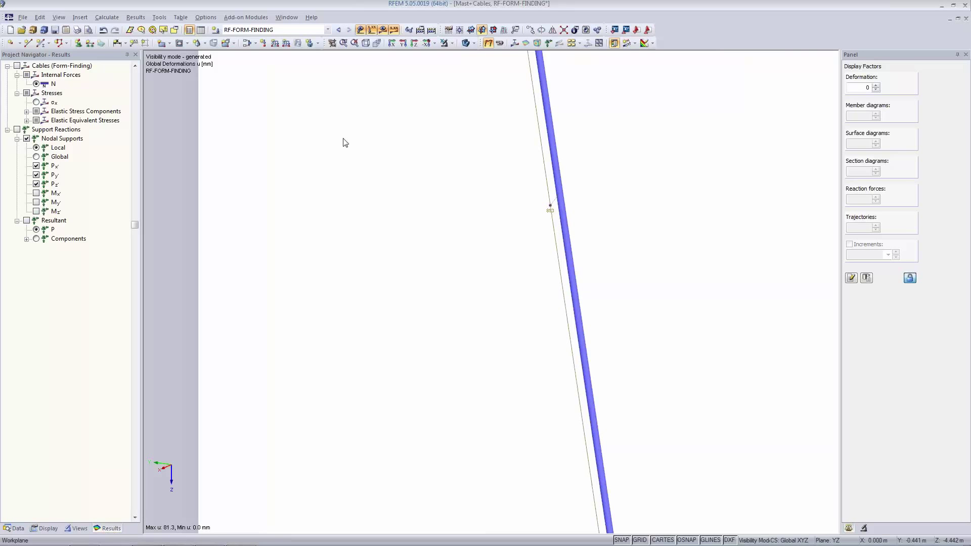
pyautogui.scroll(-2, 429, 207)
pyautogui.scroll(-5, 425, 208)
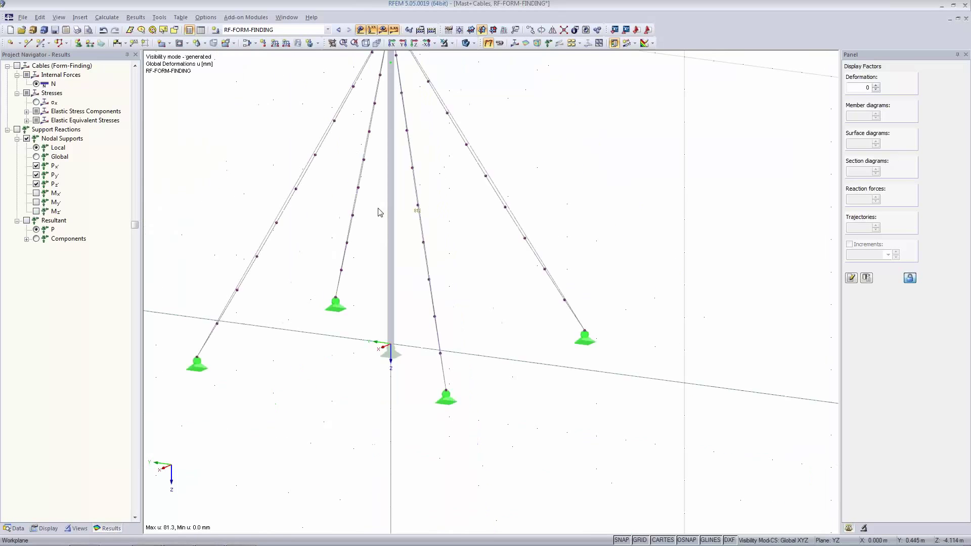
# Specify the form-finding of all four cables via geometry, with a target cable absolute sag of 0.08 m
pyautogui.moveTo(237, 120); pyautogui.dragTo(501, 293)
pyautogui.rightClick(409, 179)
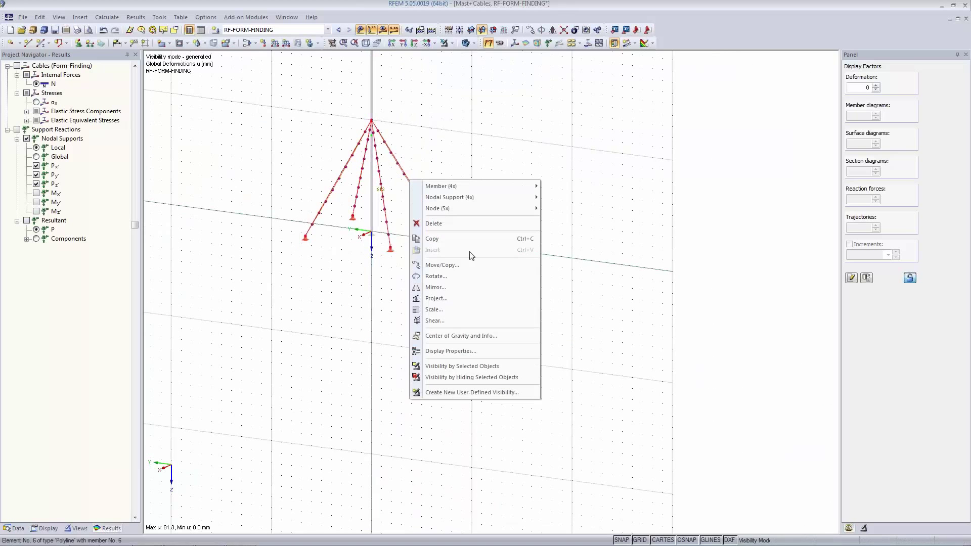
pyautogui.click(476, 186)
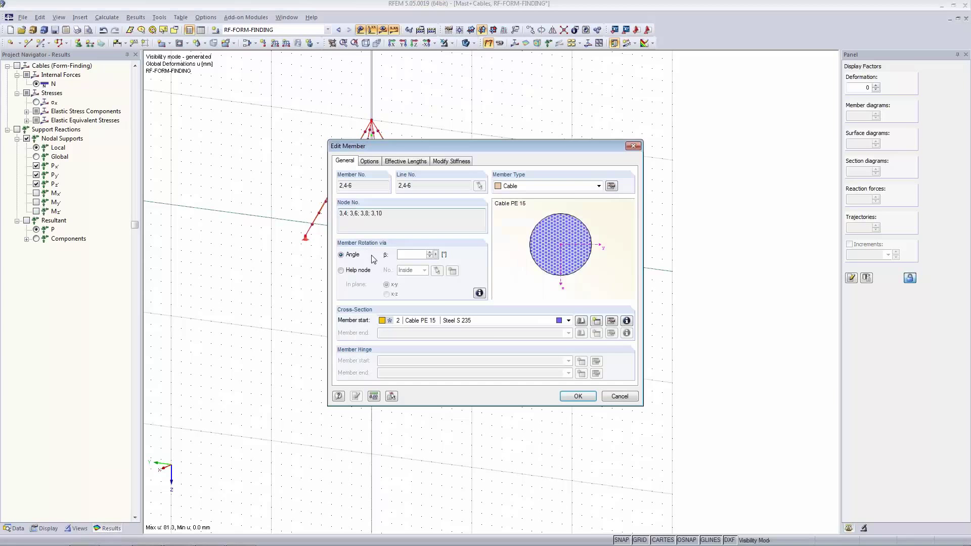
pyautogui.click(614, 187)
pyautogui.click(321, 206)
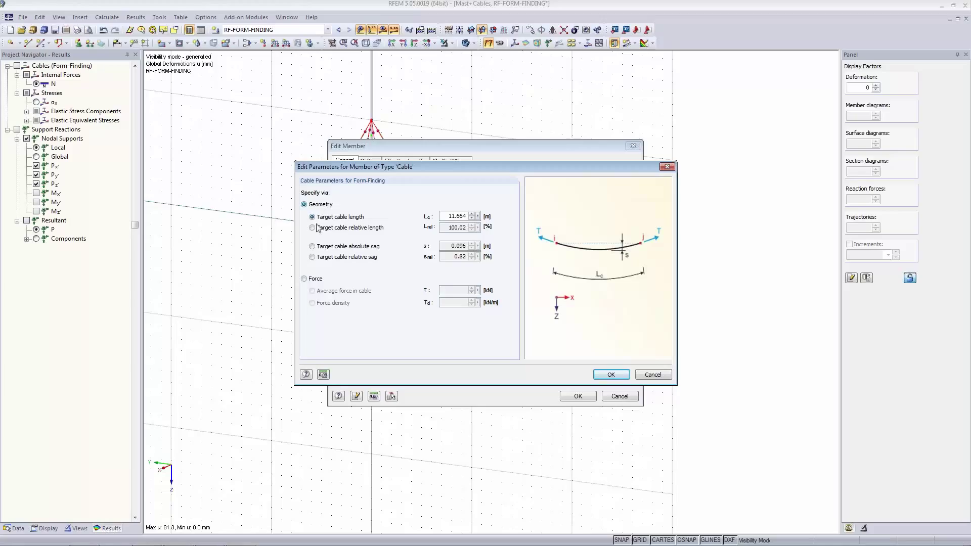
pyautogui.click(312, 247)
pyautogui.doubleClick(459, 246)
pyautogui.write('0.08')
pyautogui.press('Tab')
pyautogui.click(611, 375)
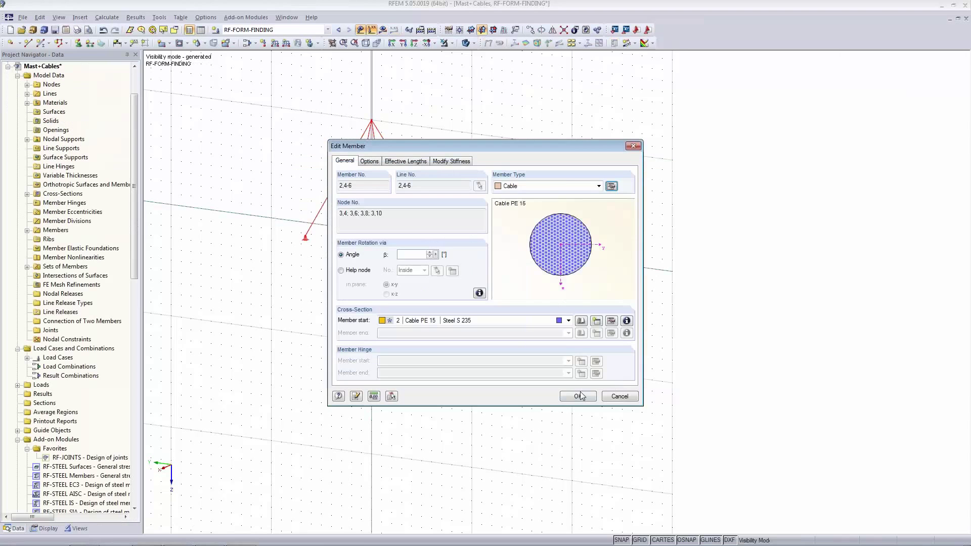
pyautogui.click(579, 395)
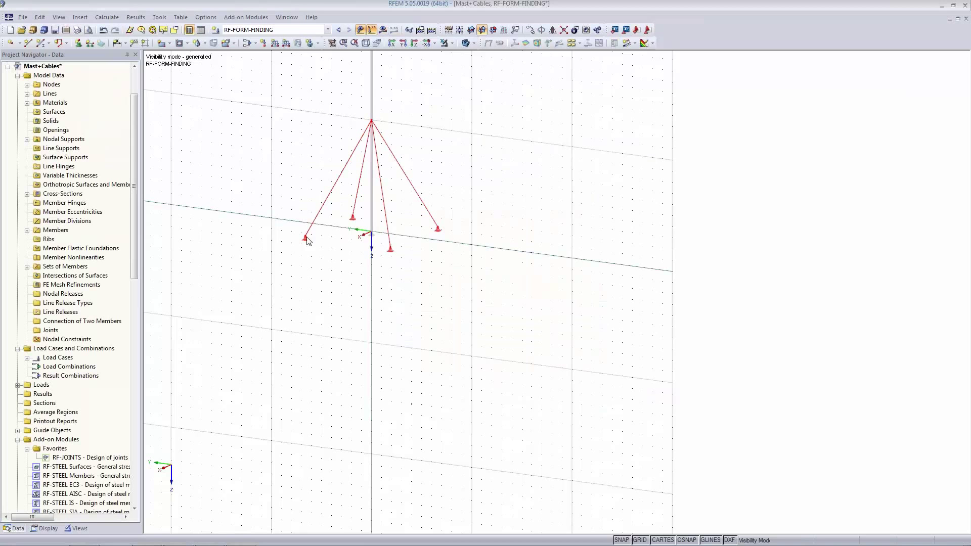
# Calculate the RF-FORM-FINDING results and examine the cable deformations with the deformation display factor set to 0
pyautogui.click(383, 30)
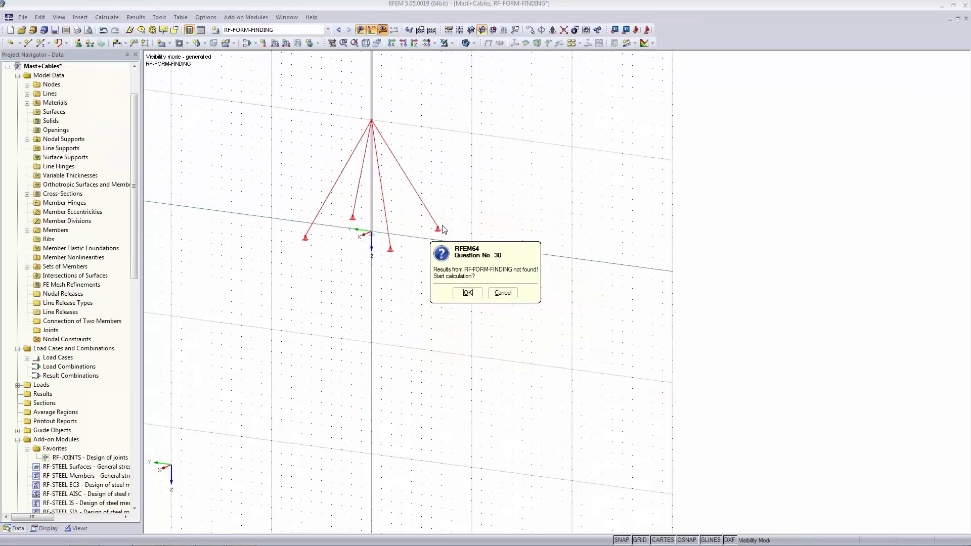
pyautogui.click(468, 292)
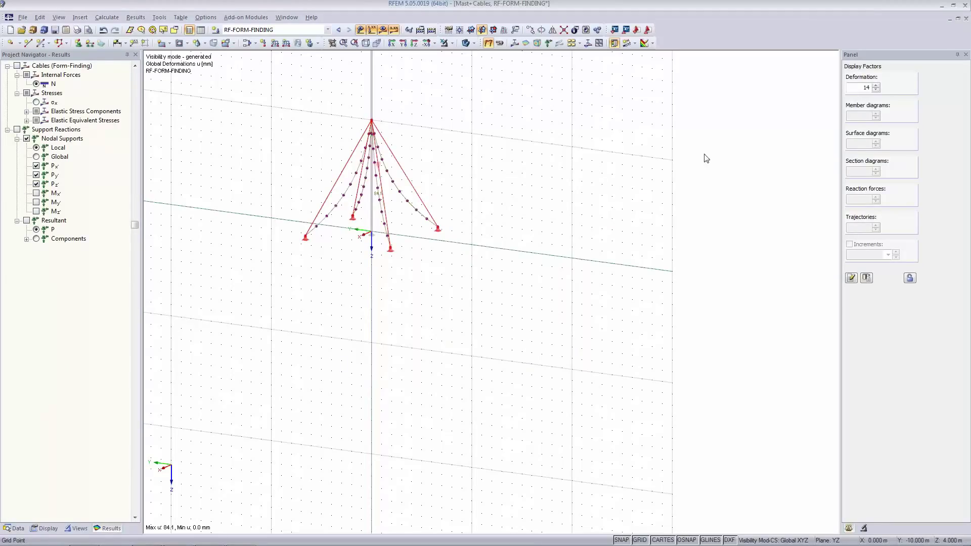
pyautogui.click(947, 90)
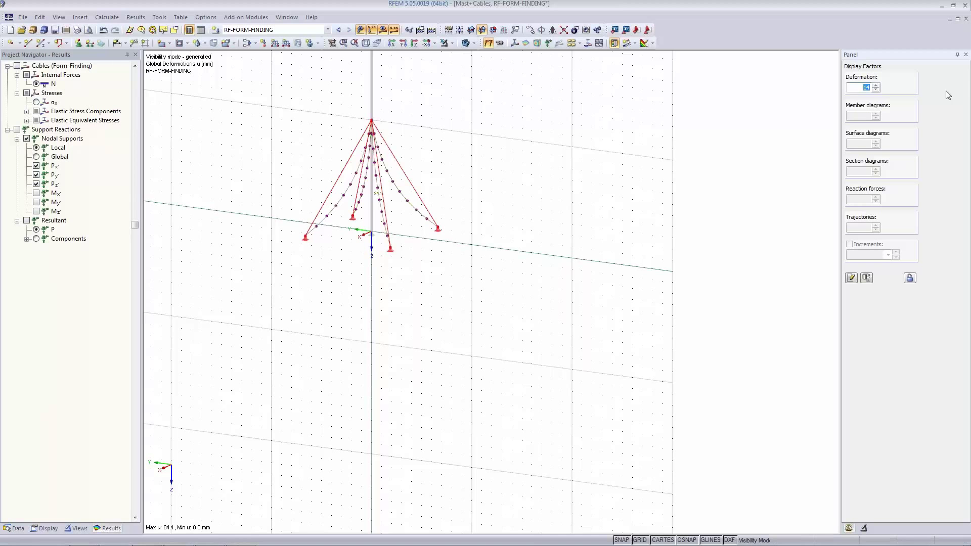
pyautogui.write('5')
pyautogui.scroll(6, 384, 173)
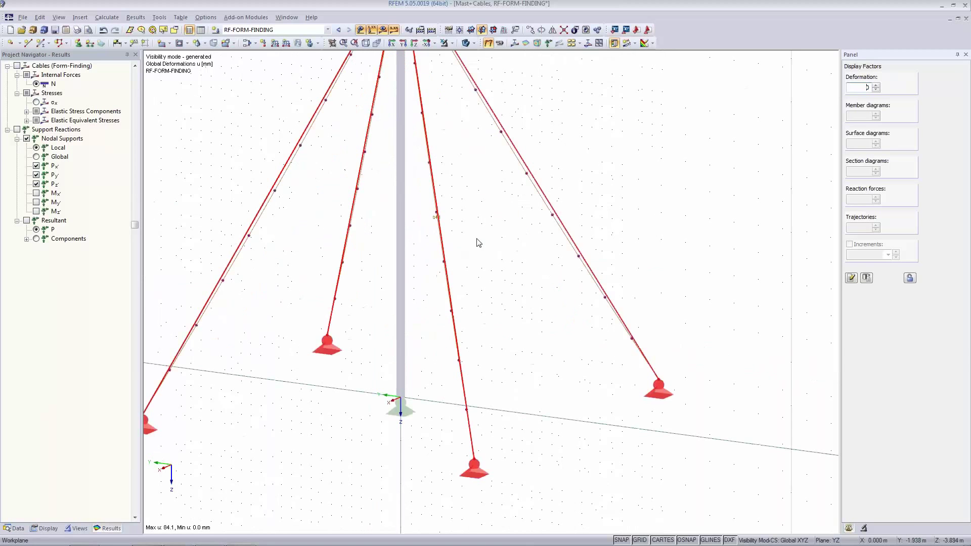
pyautogui.press('BackSpace')
pyautogui.write('0')
pyautogui.scroll(10, 457, 254)
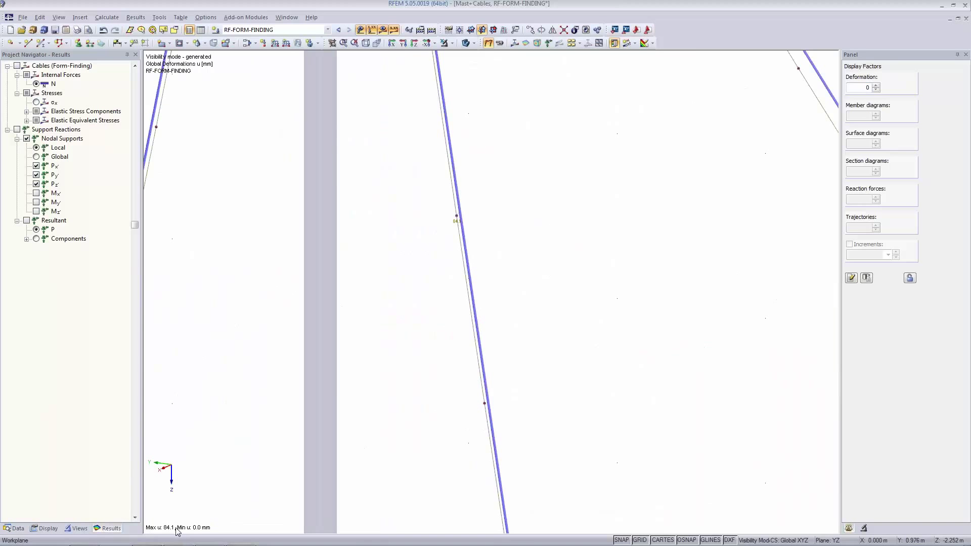
pyautogui.scroll(-10, 666, 79)
pyautogui.moveTo(609, 131); pyautogui.dragTo(511, 349, button='middle')
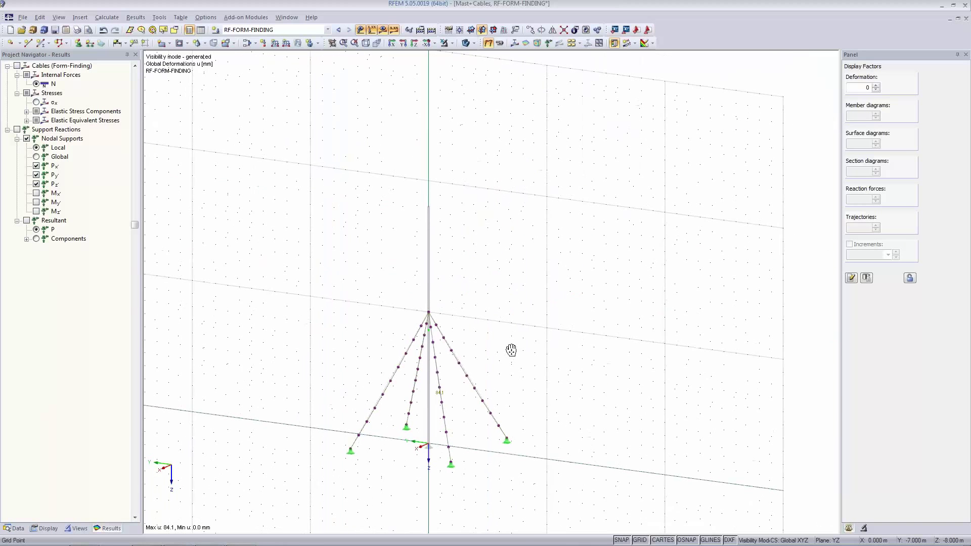
# Display the axial forces N of the form-finding and view the result diagram along one cable
pyautogui.click(36, 84)
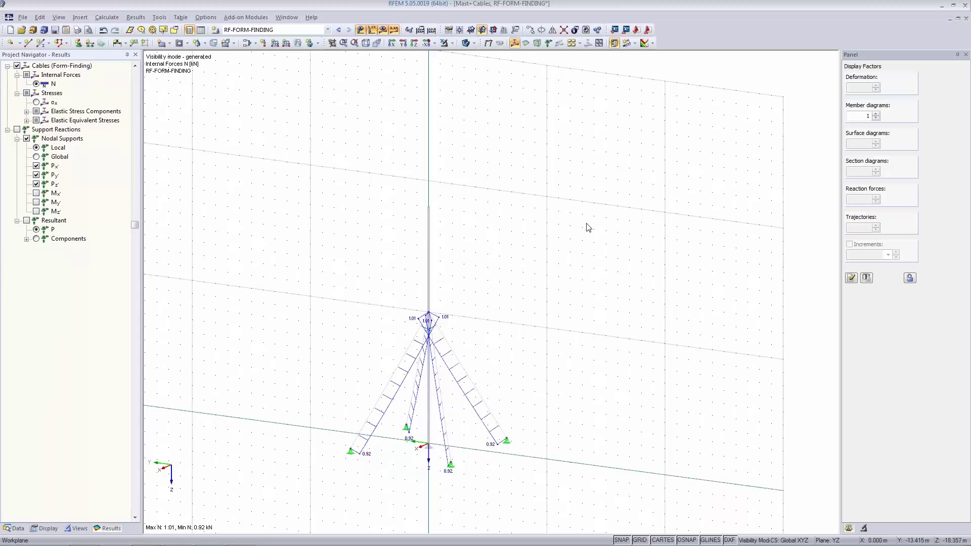
pyautogui.scroll(-2, 516, 230)
pyautogui.scroll(3, 511, 235)
pyautogui.moveTo(511, 234); pyautogui.dragTo(583, 69, button='middle')
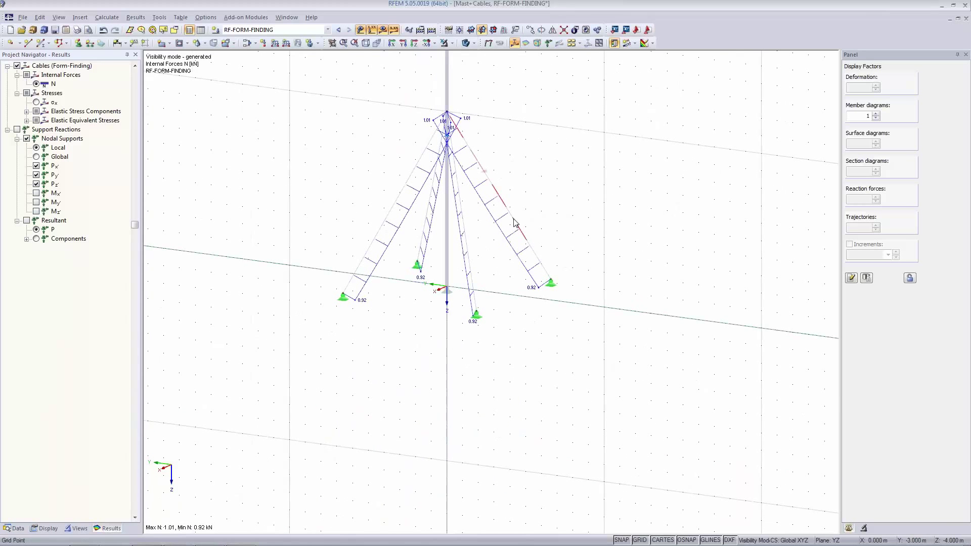
pyautogui.click(588, 43)
pyautogui.click(474, 320)
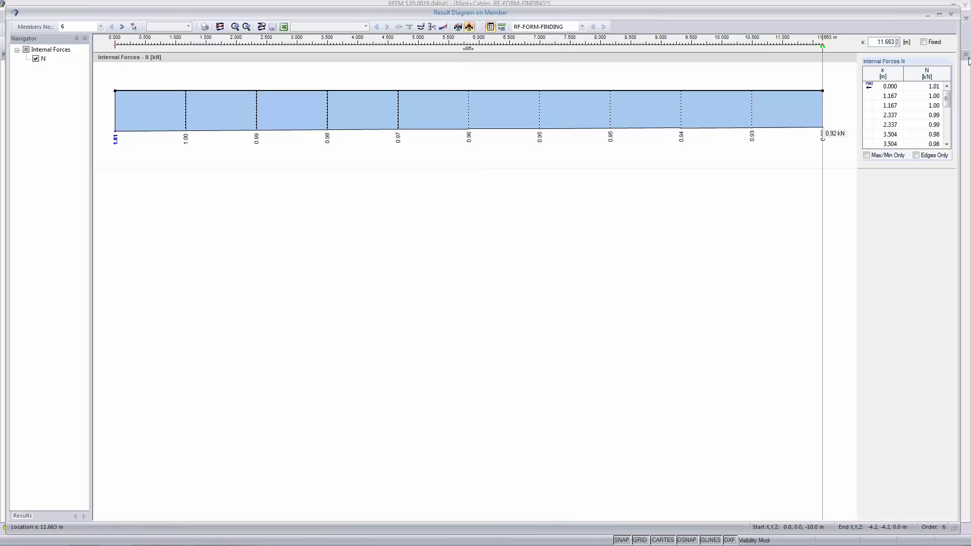
pyautogui.click(951, 16)
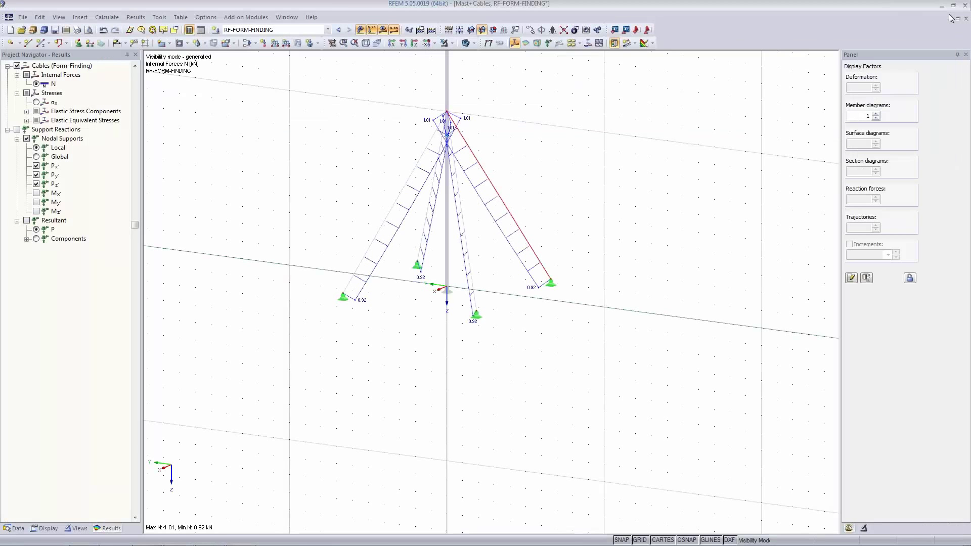
# Change the description of load case LC1 to Self-weight
pyautogui.click(306, 29)
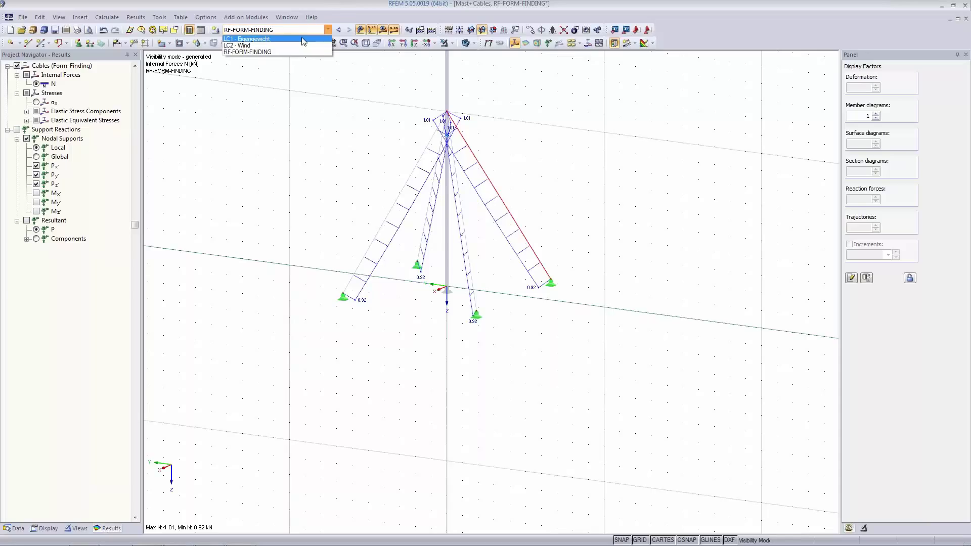
pyautogui.click(302, 76)
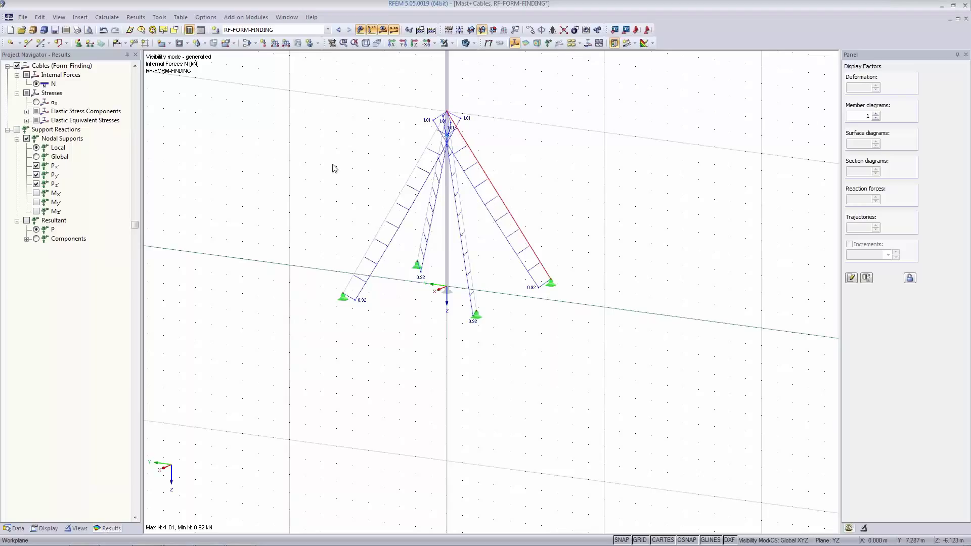
pyautogui.click(247, 43)
pyautogui.click(633, 141)
pyautogui.click(597, 277)
pyautogui.click(260, 148)
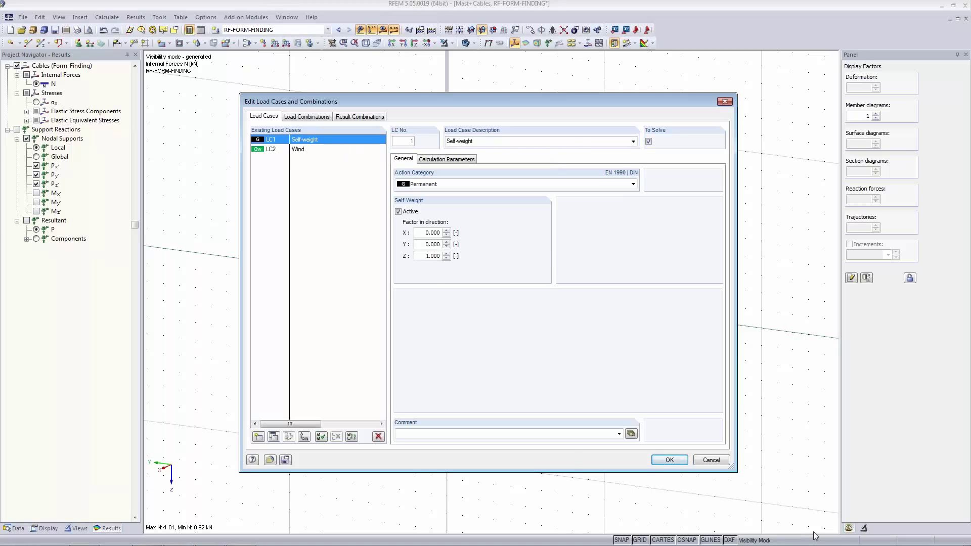
pyautogui.click(670, 460)
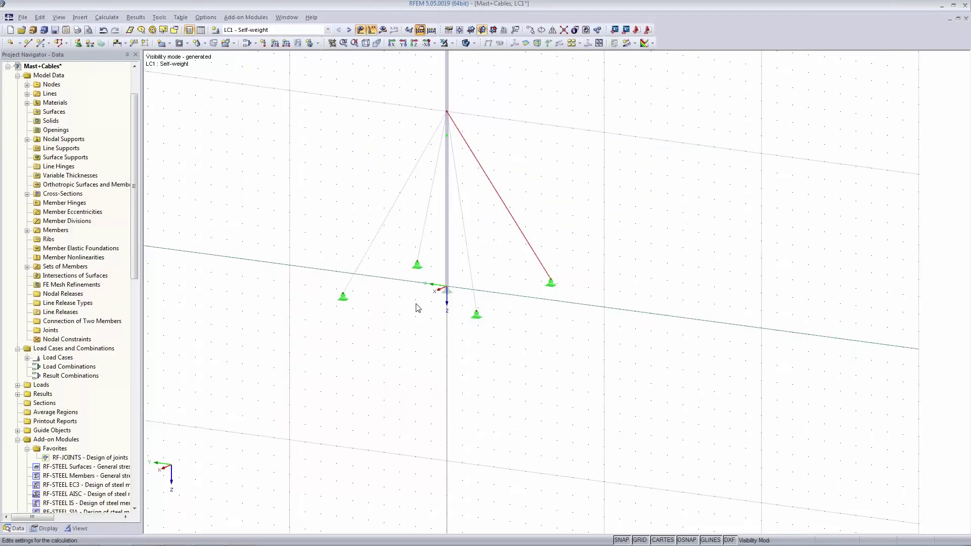
# Check the form-finding calculation parameters, including the load case from which self-weight is considered
pyautogui.click(420, 29)
pyautogui.click(481, 117)
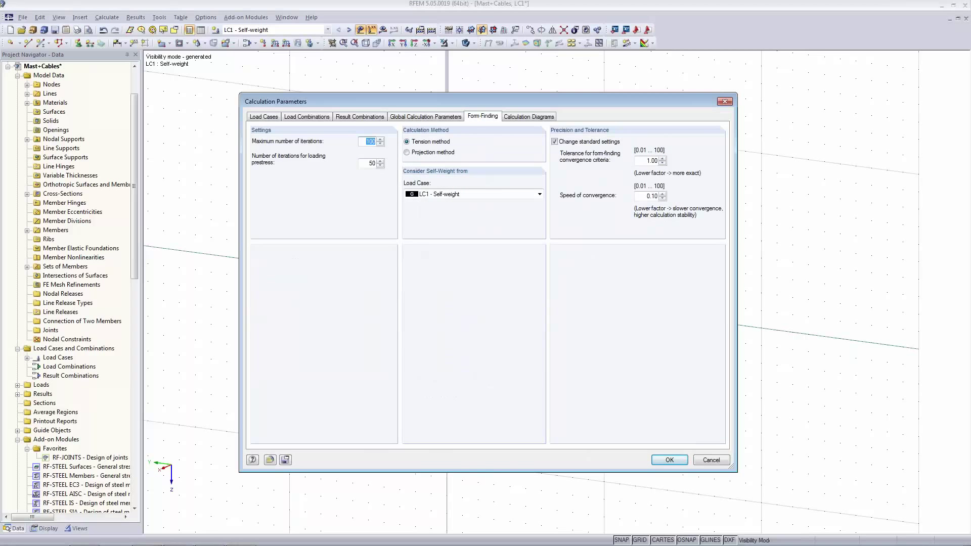
pyautogui.click(654, 463)
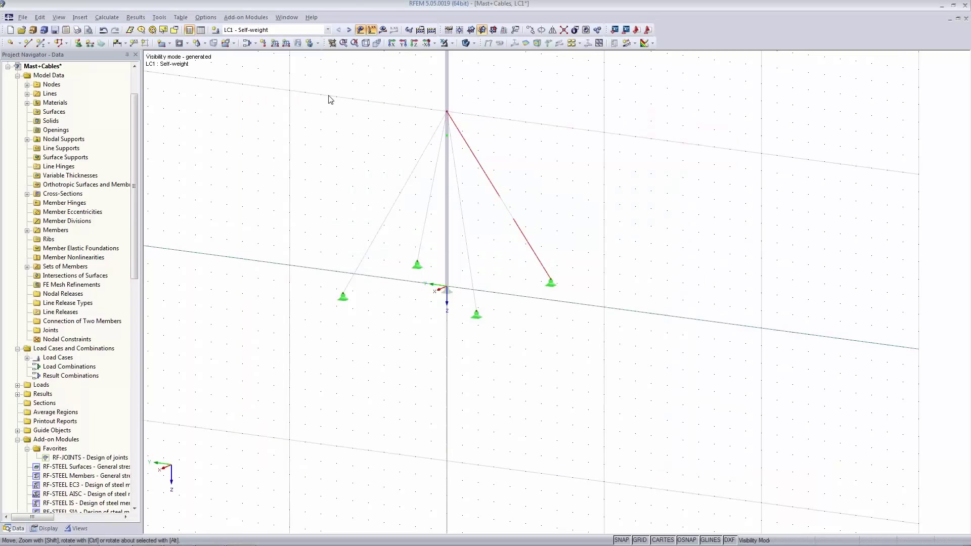
# Calculate load case LC2 - Wind and examine the axial forces N in the four cables
pyautogui.click(274, 31)
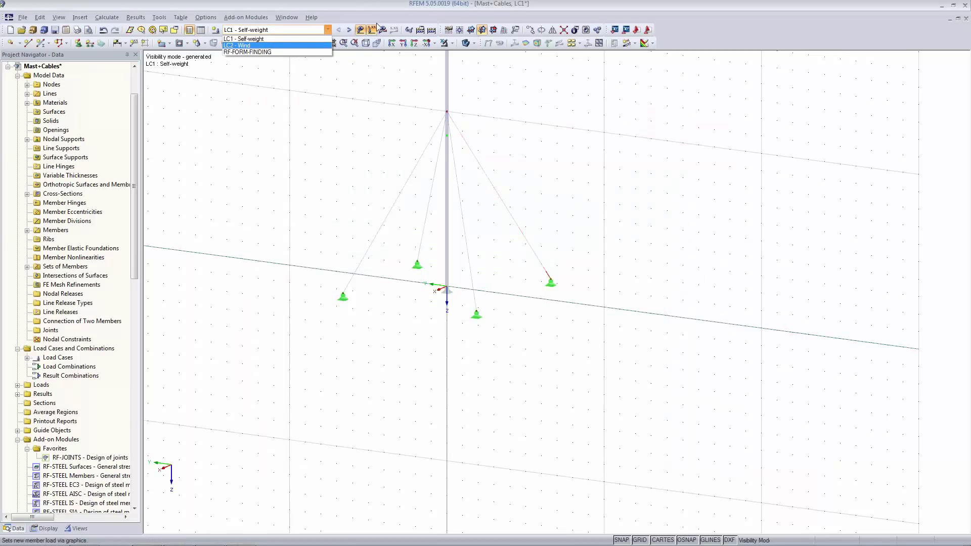
pyautogui.click(272, 45)
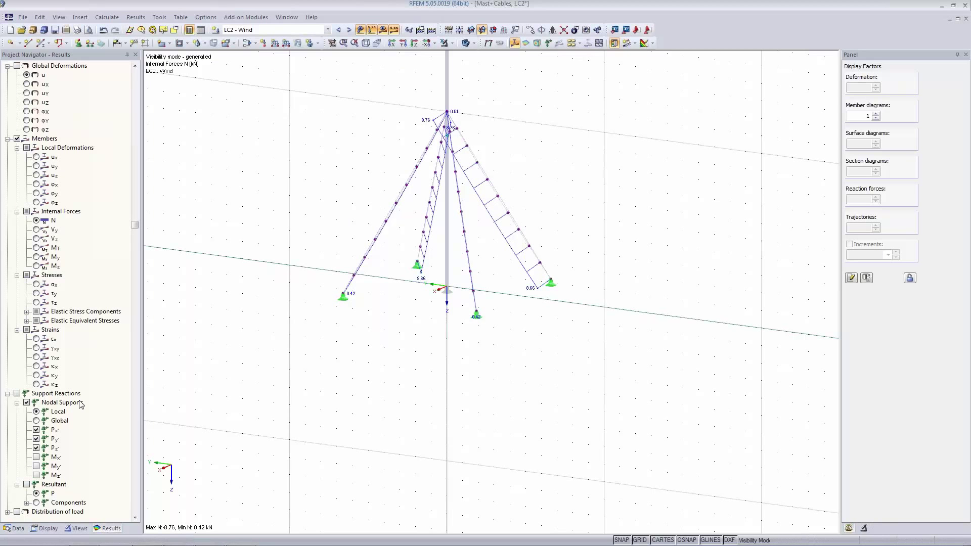
pyautogui.click(43, 220)
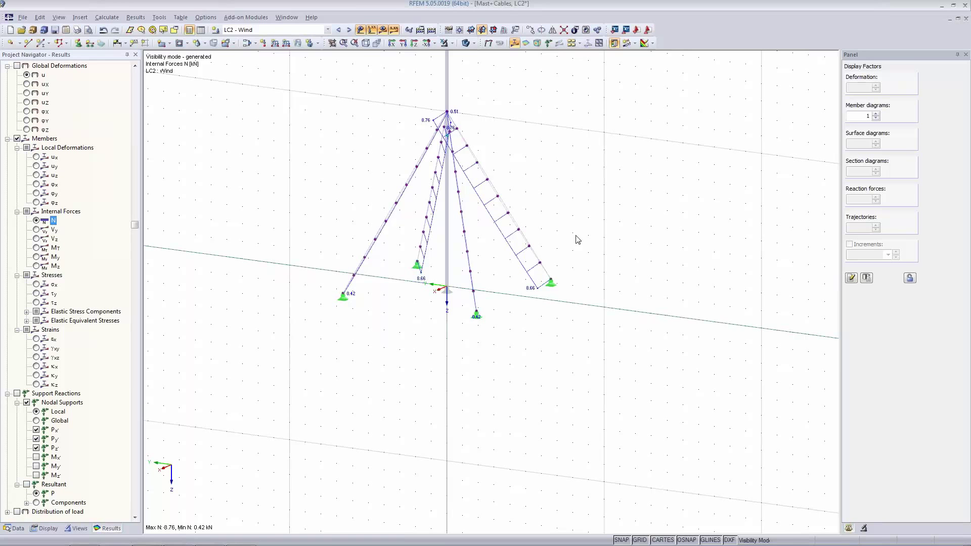
pyautogui.scroll(3, 551, 143)
pyautogui.moveTo(488, 125); pyautogui.dragTo(560, 263, button='middle')
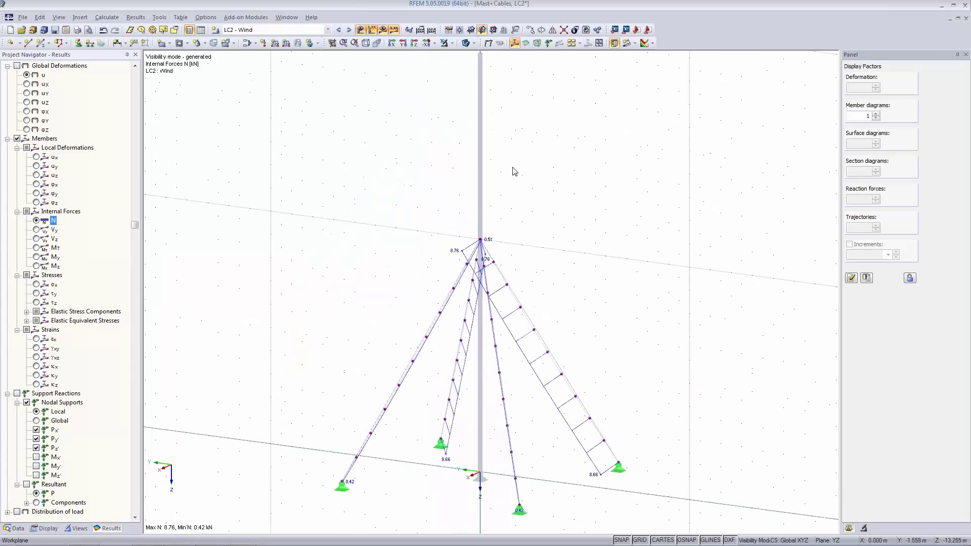
pyautogui.scroll(-1, 515, 170)
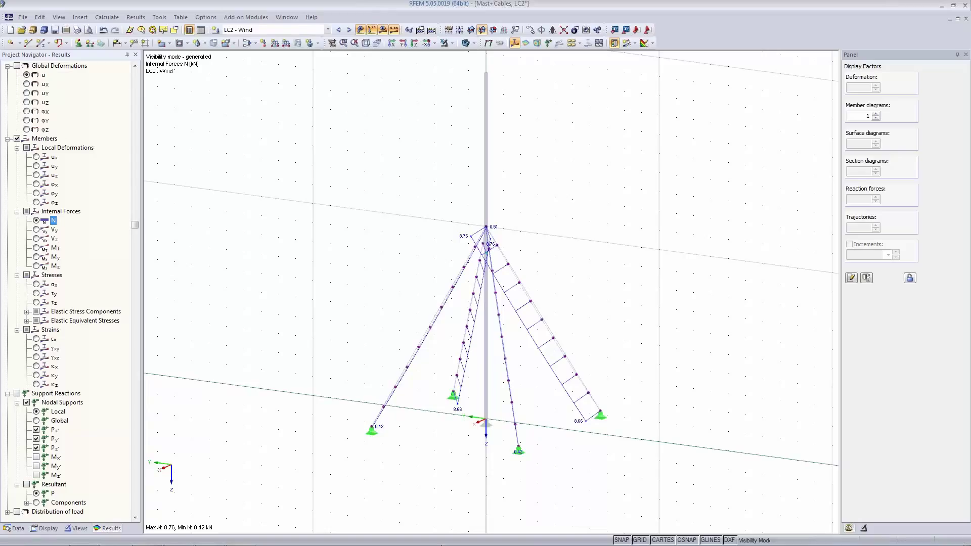
# Switch to the PowerPoint presentation with the RF-Form-Finding features slide
pyautogui.click(179, 537)
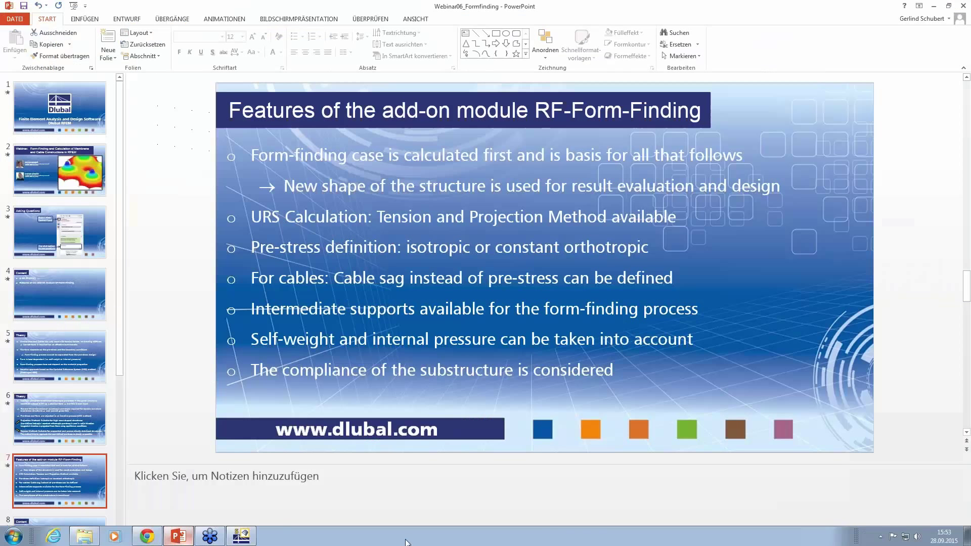